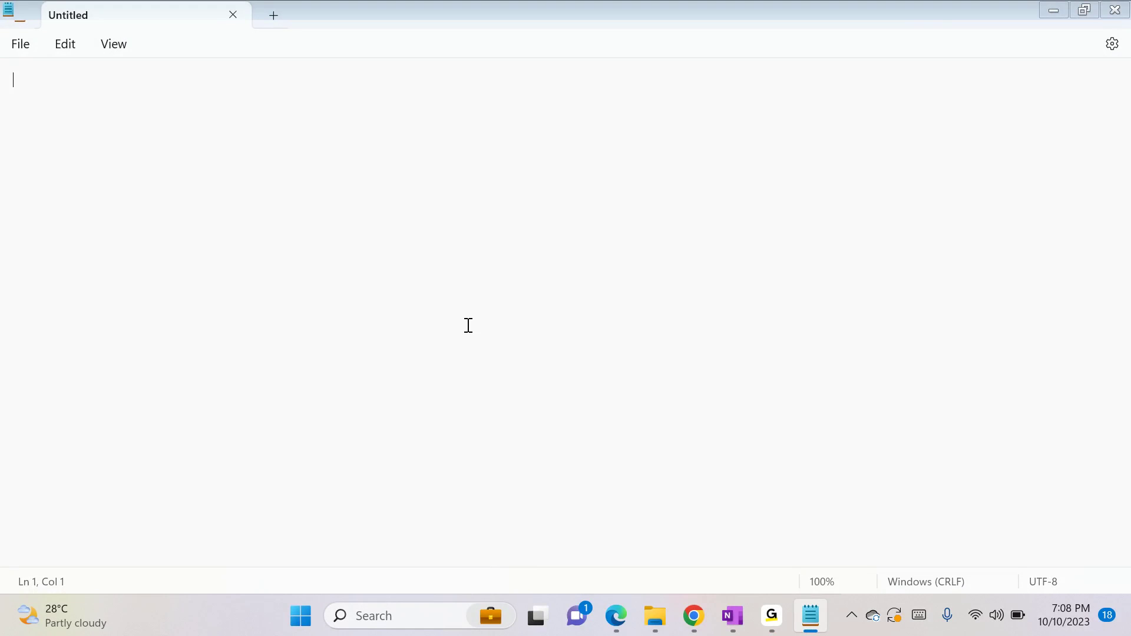
Write the note line "in one entity we can have multiple main forms" in the blank text file
type("entity")
type("in one ")
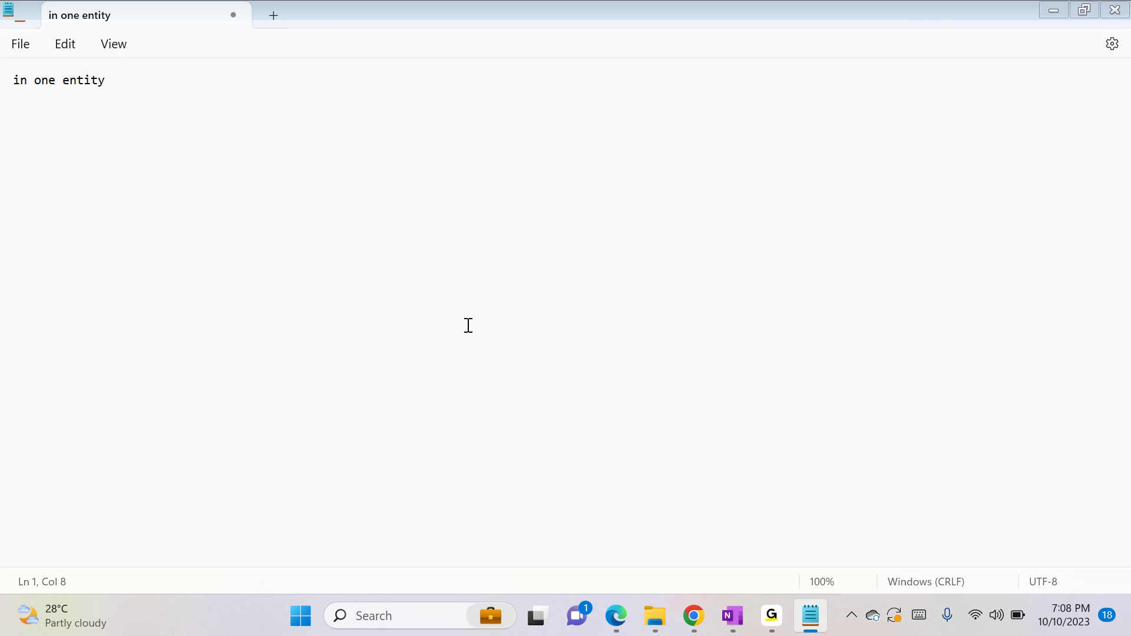
type(" we can have mul")
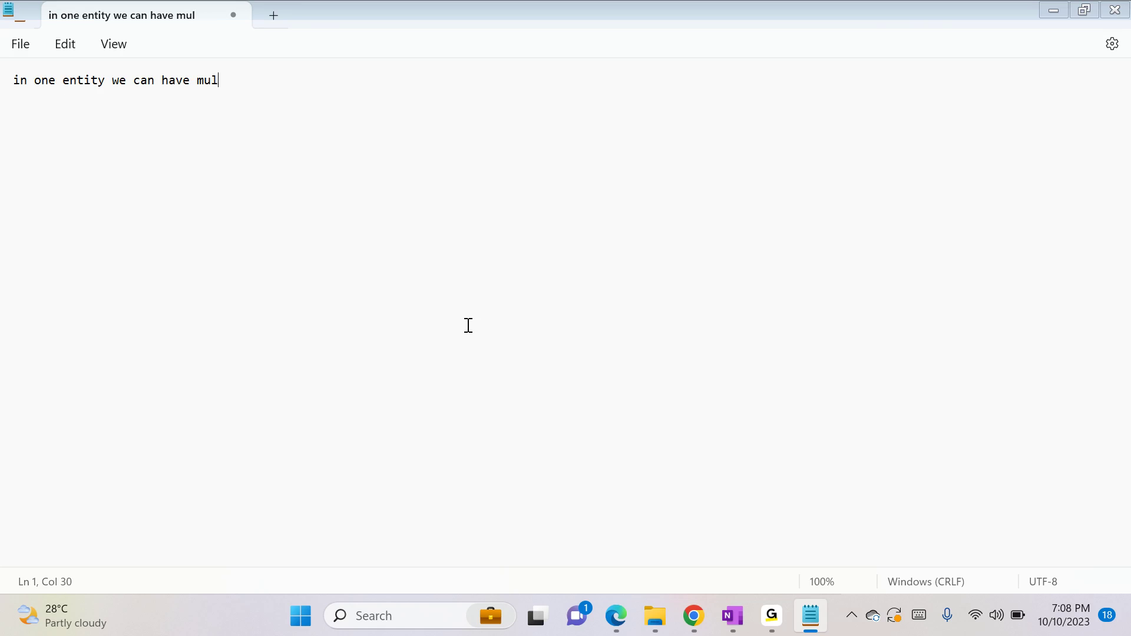
type("tiple main forms")
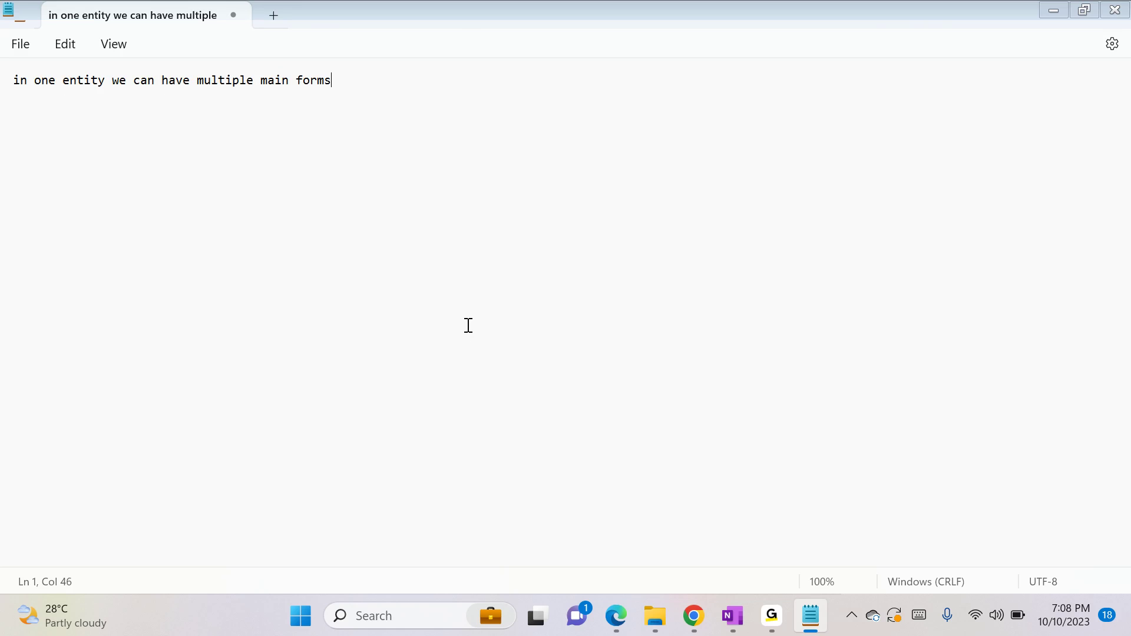
key("Return")
Close the three leftover Student form editor windows and switch to the Default Solution window in Chrome
key("alt+Tab")
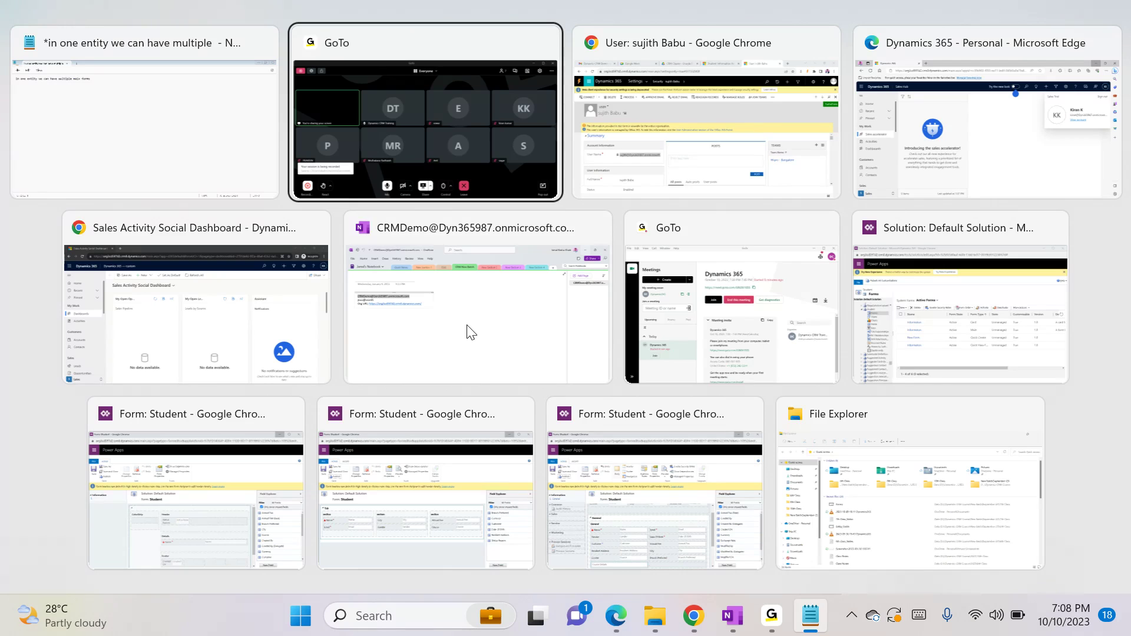
left_click(524, 426)
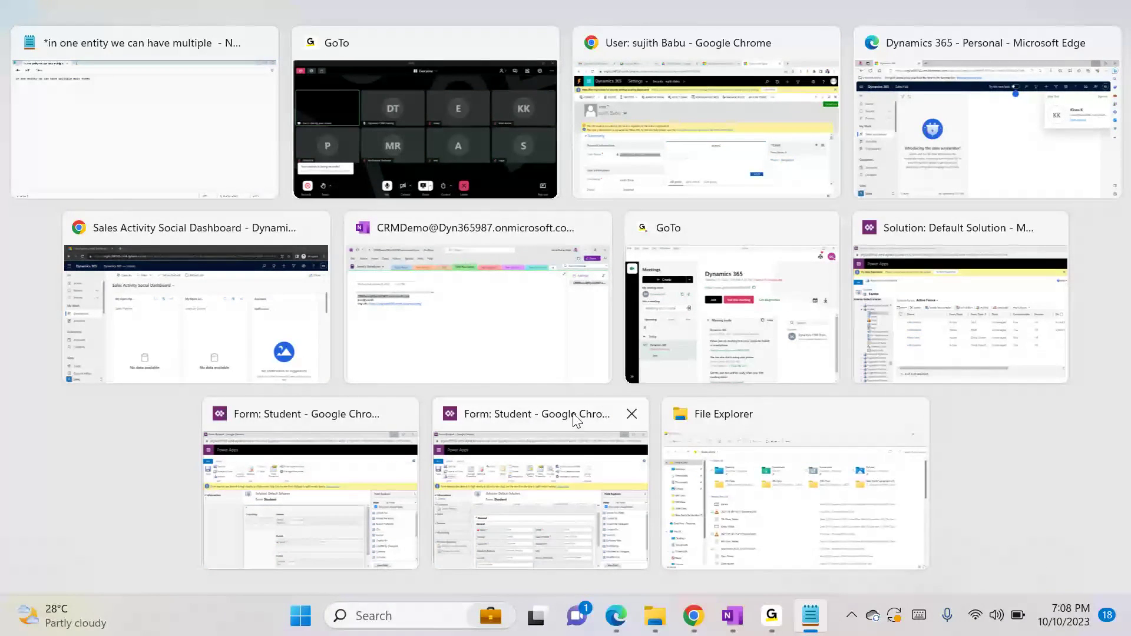
left_click(626, 414)
left_click(515, 414)
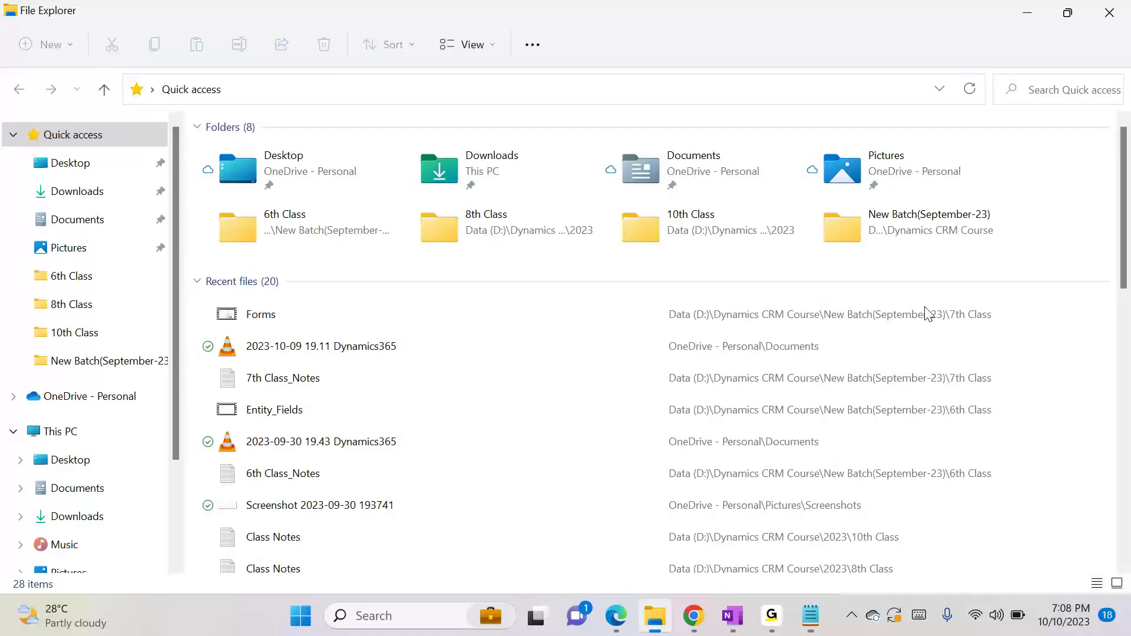
key("alt+Tab")
key("alt+Tab")
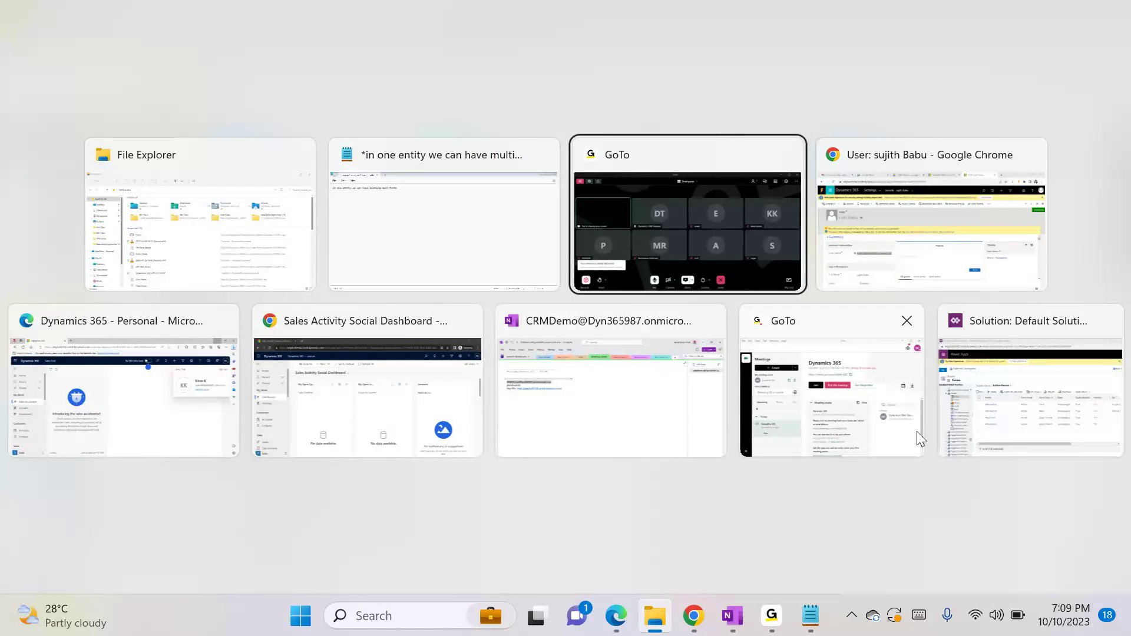
left_click(1015, 396)
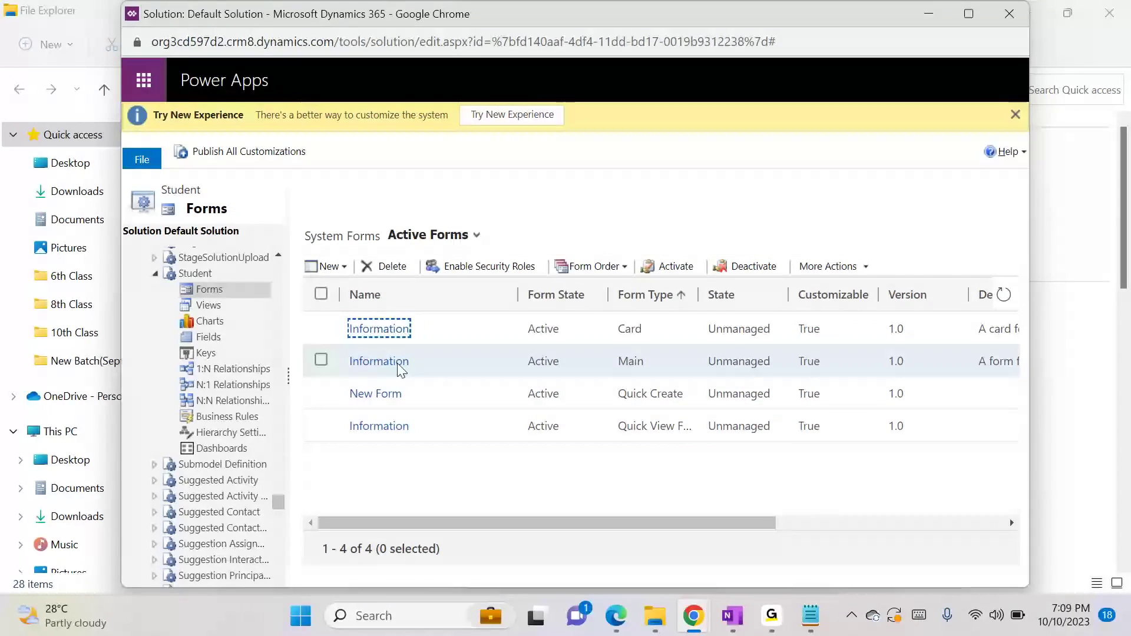
Create a new main form for the Student entity and set its form name to "New Form -1"
left_click(484, 361)
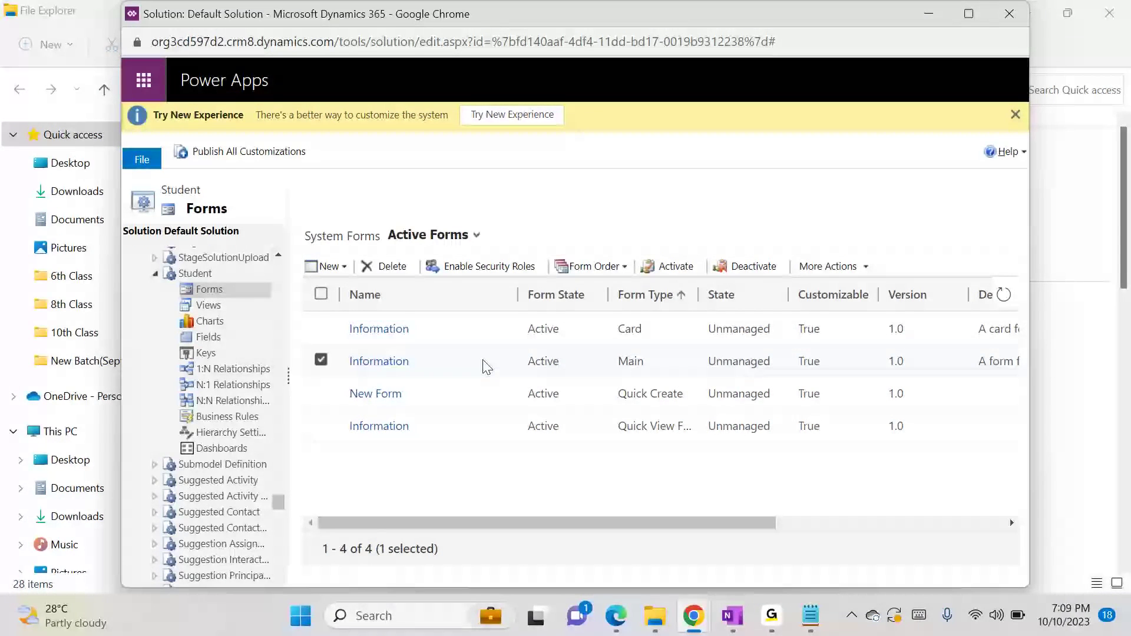
left_click(321, 359)
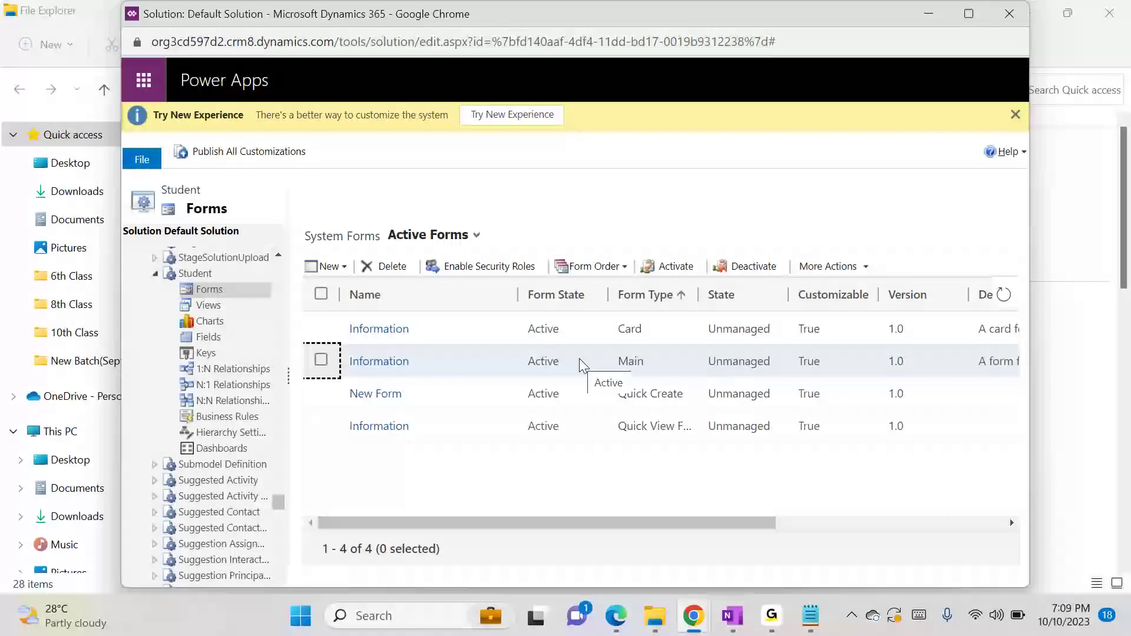
left_click(321, 265)
left_click(342, 288)
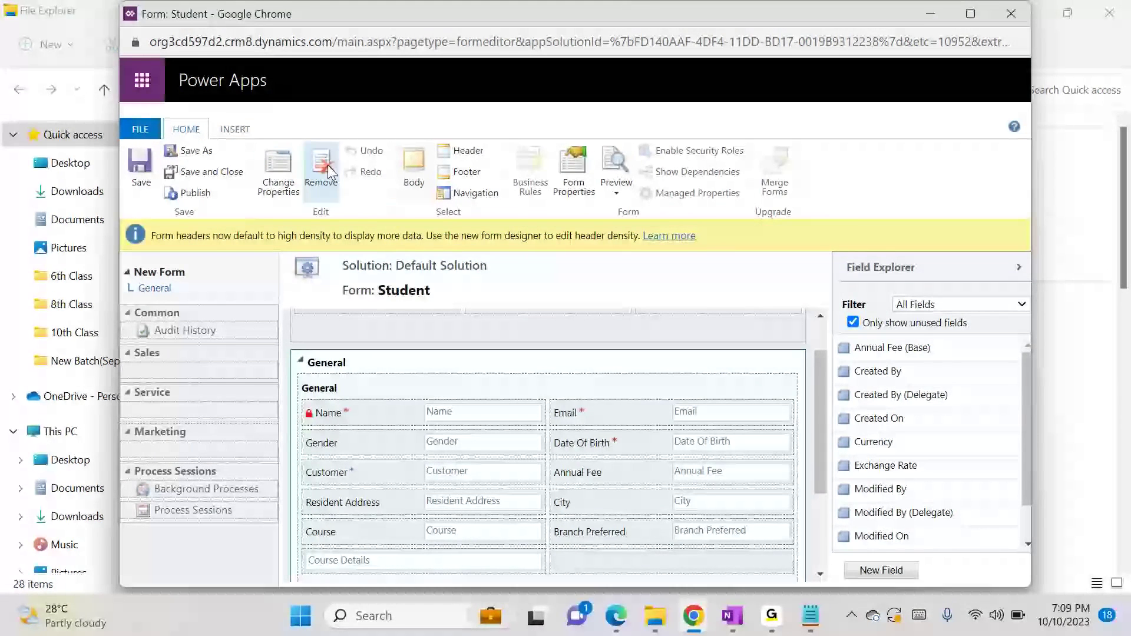
left_click(568, 168)
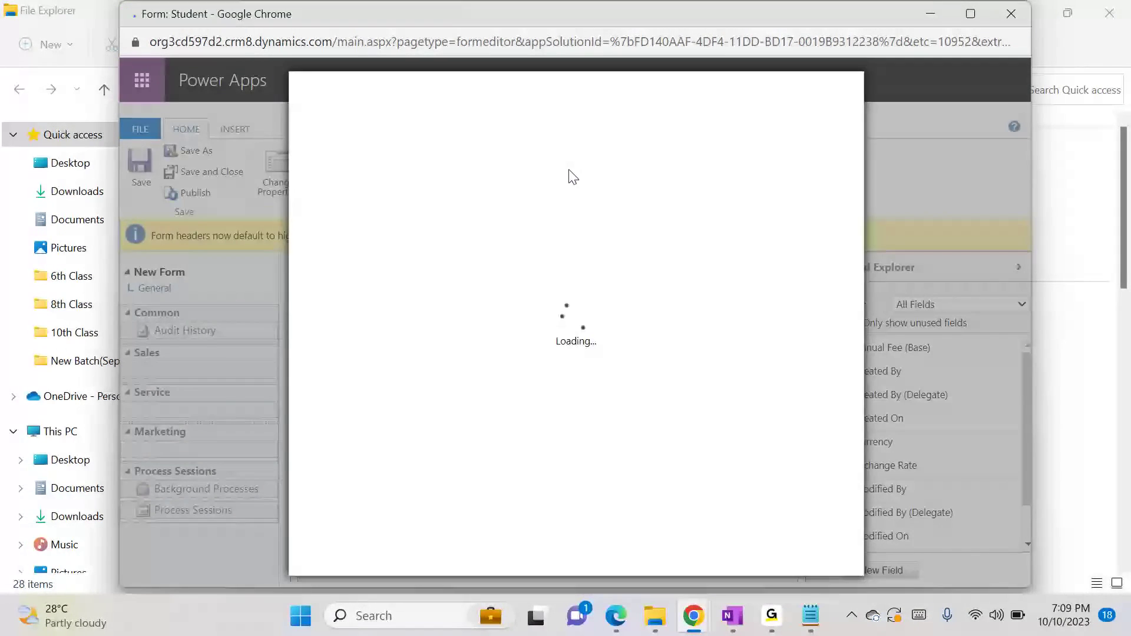
left_click(386, 190)
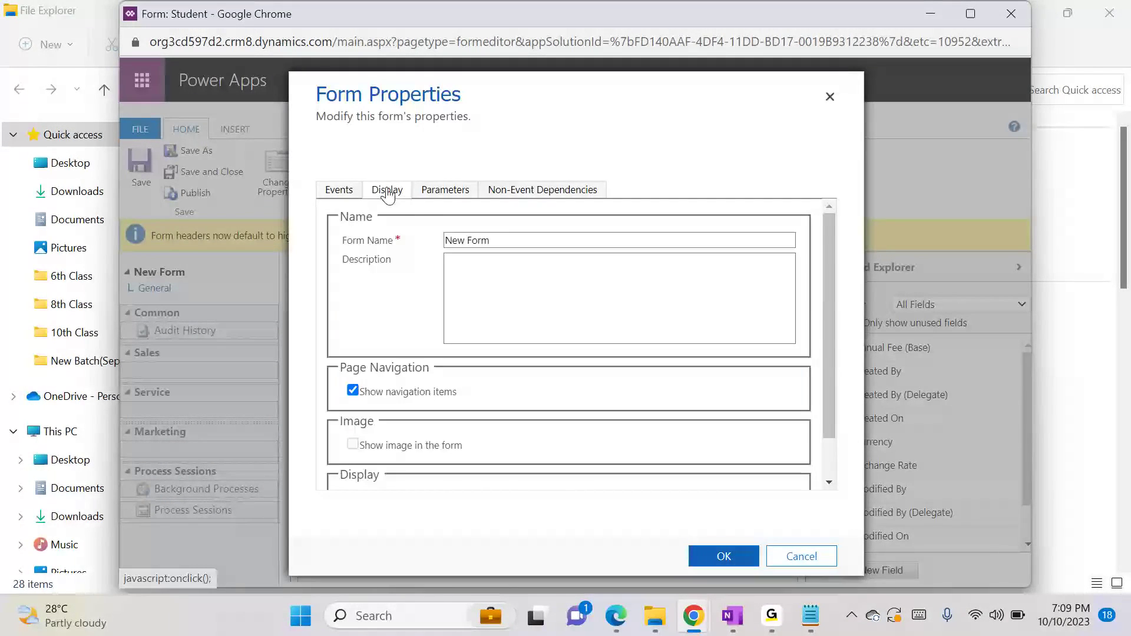
left_click(500, 240)
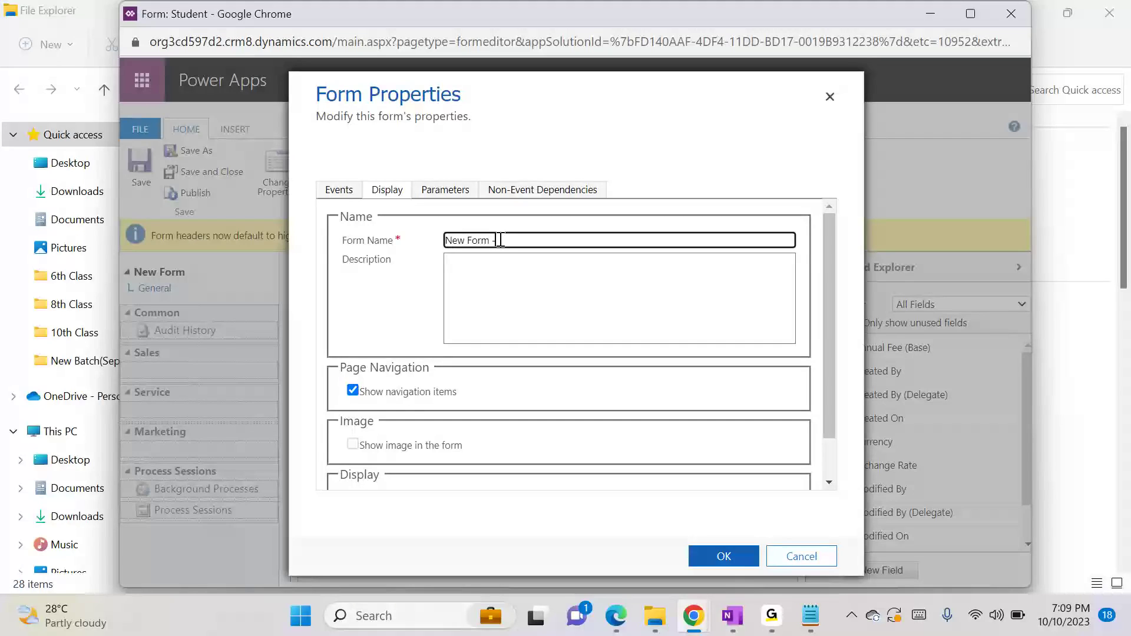
left_click(724, 556)
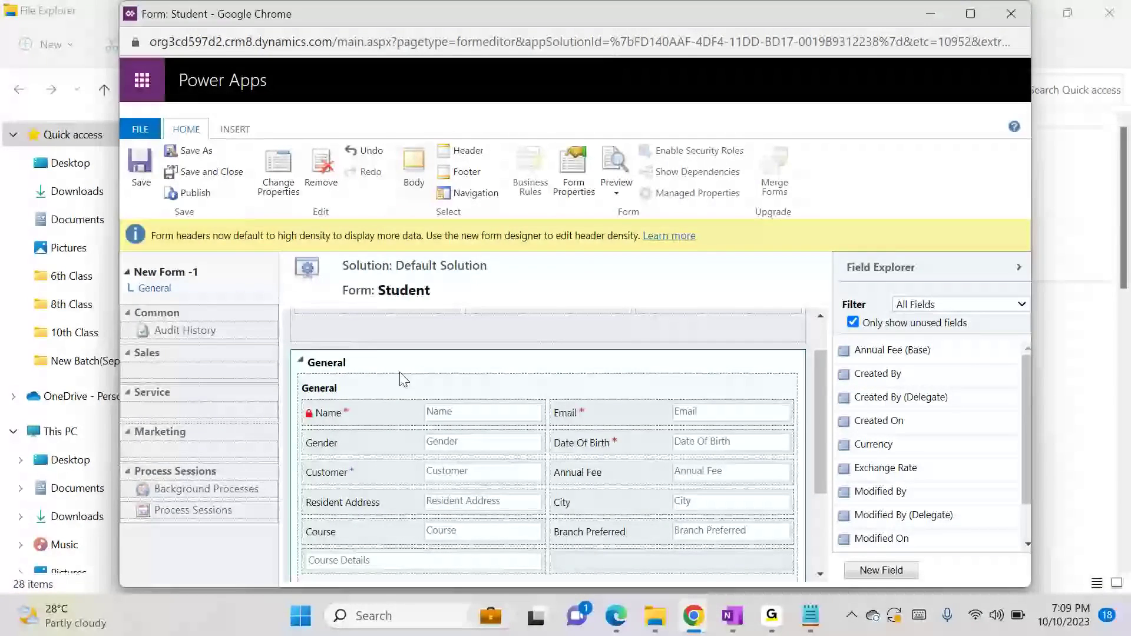
Change the label of the form's General tab to "Form - 1"
left_click(273, 171)
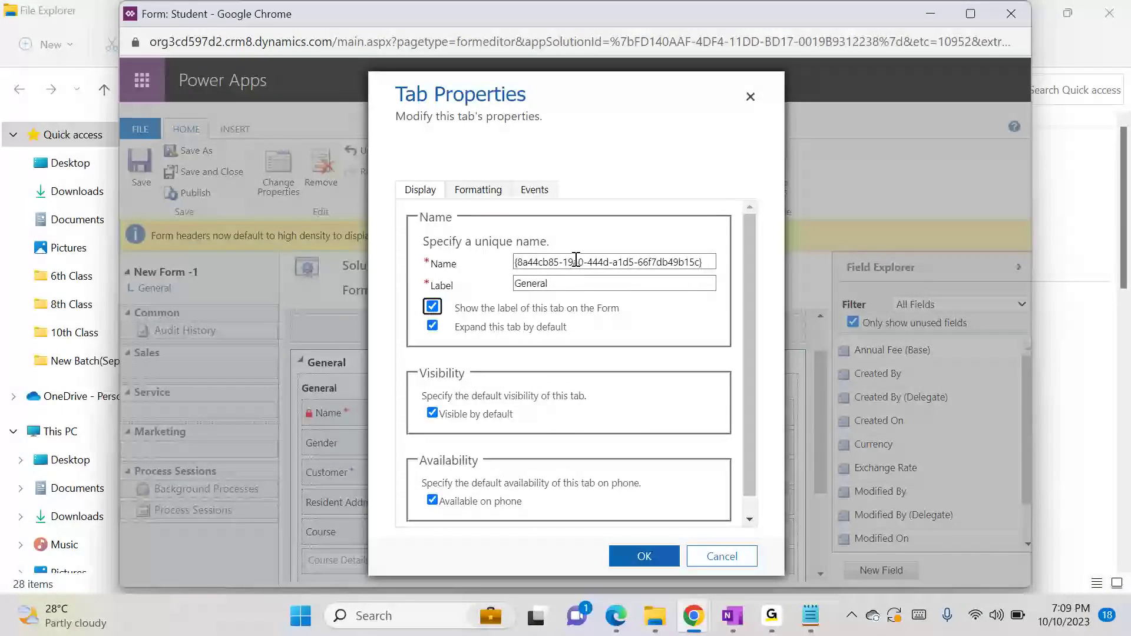
double_click(566, 284)
type("Form - 1")
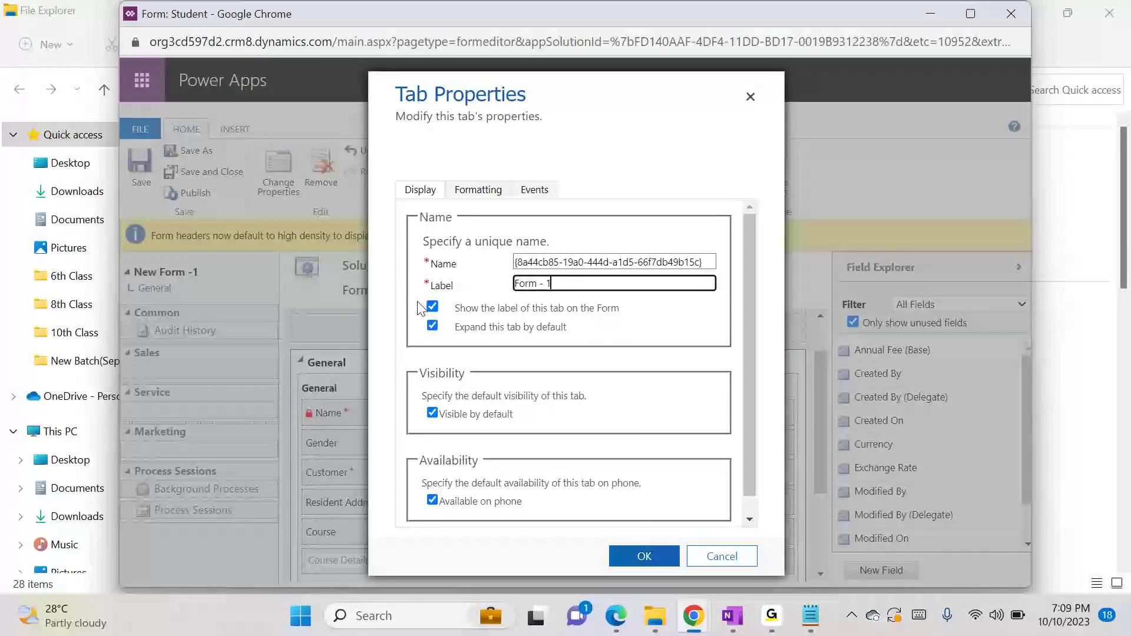
left_click(645, 555)
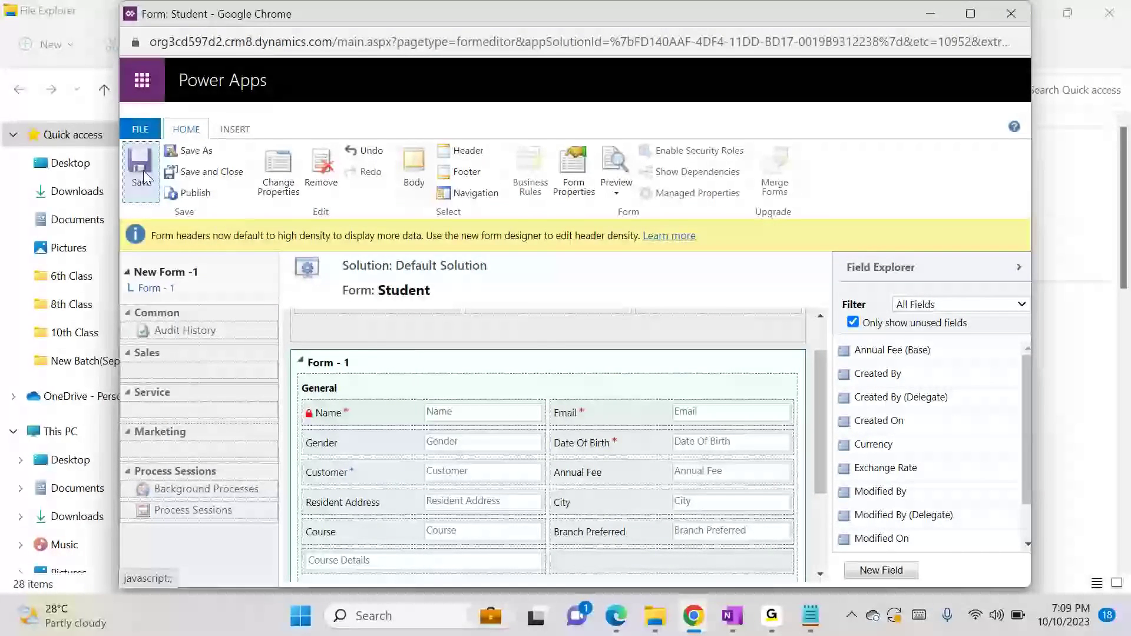
Save and publish New Form -1, closing its editor to return to the Student forms list
left_click(195, 194)
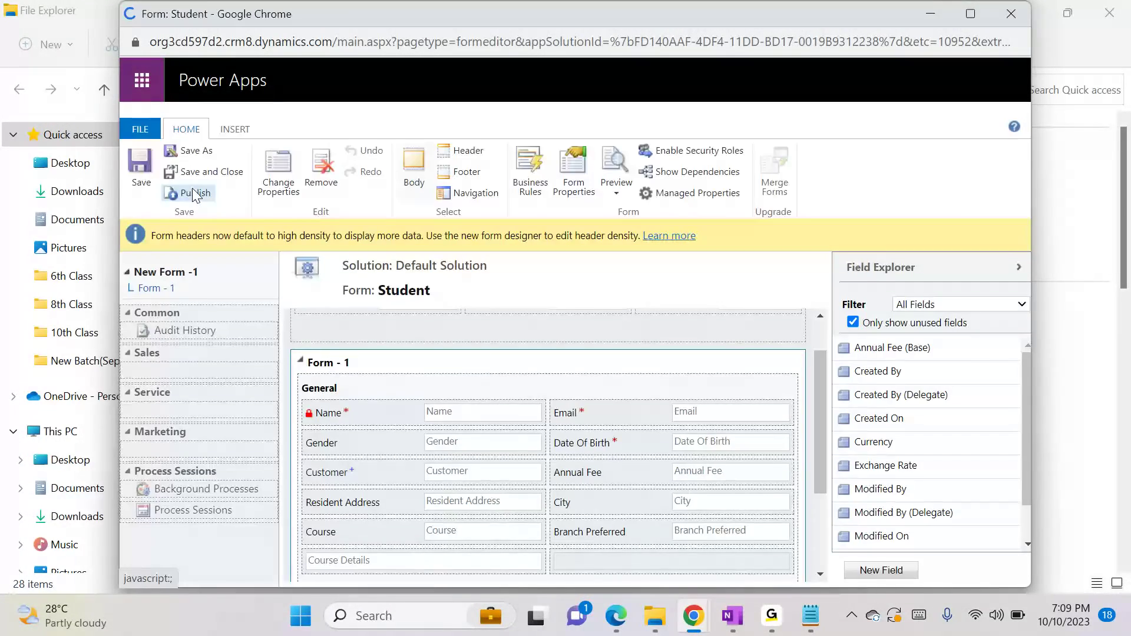
left_click(195, 193)
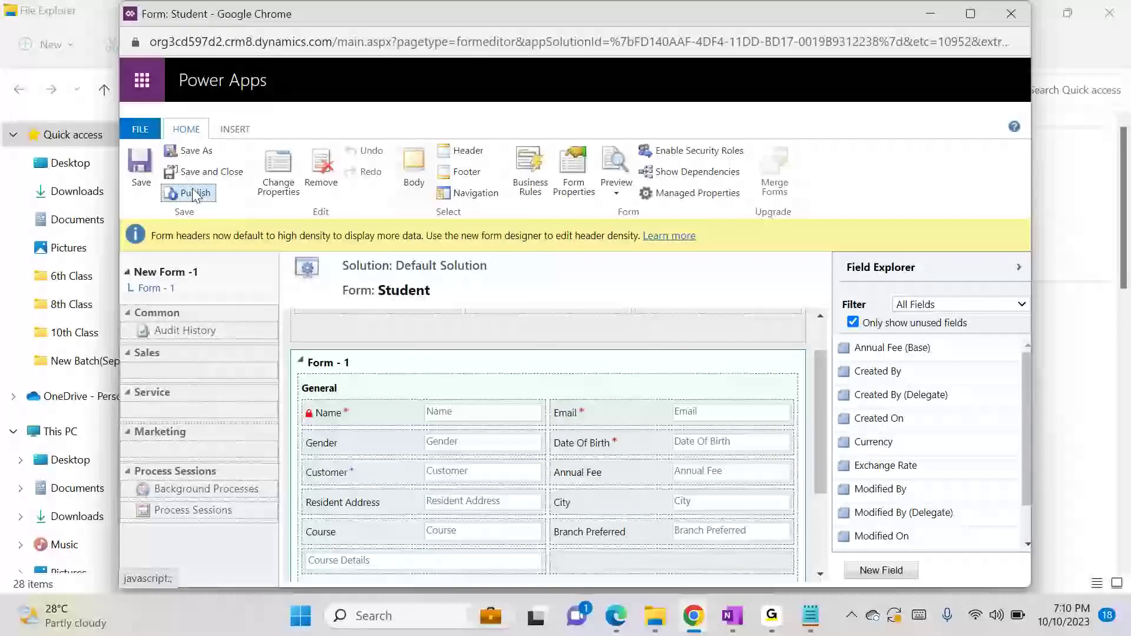
left_click(212, 172)
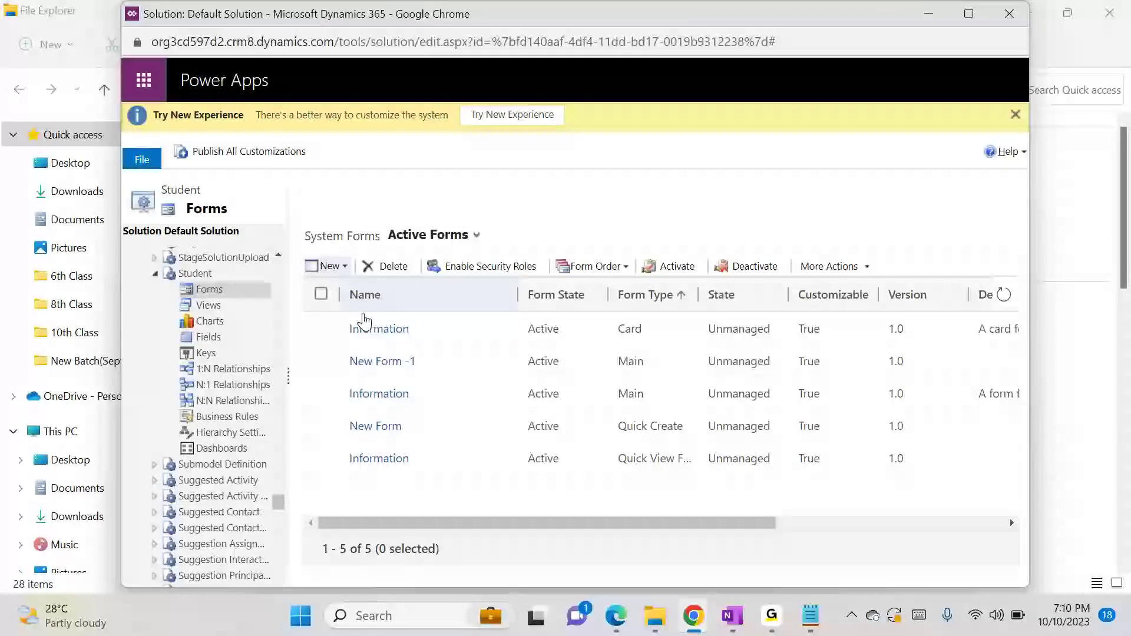
Create another main form for the Student entity and set its tab label to "Form - 2"
left_click(328, 266)
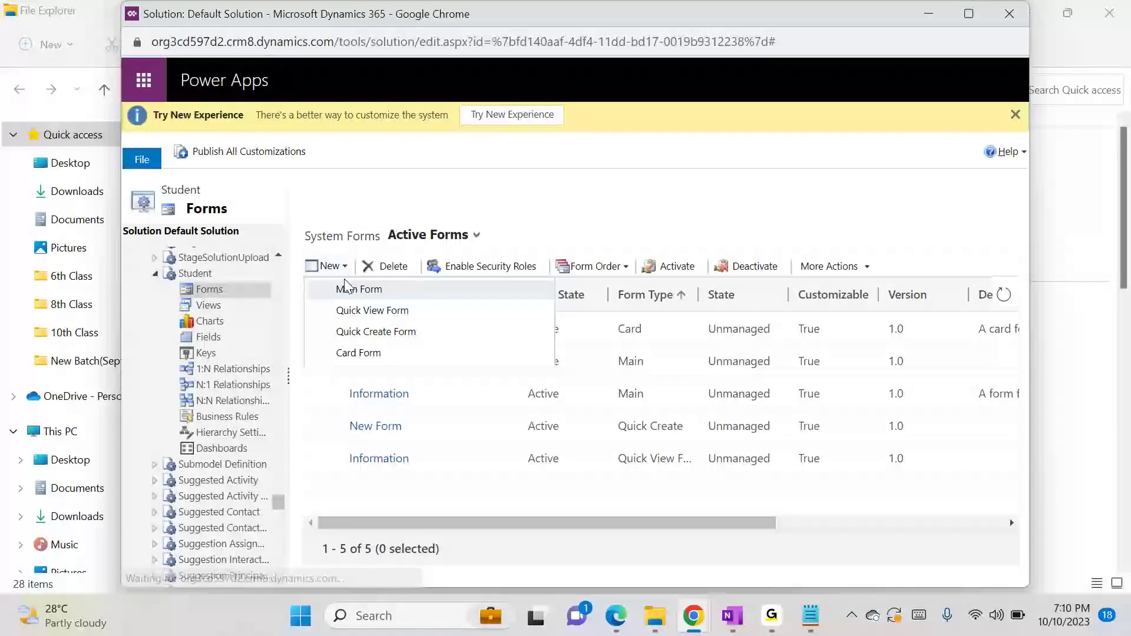
left_click(354, 289)
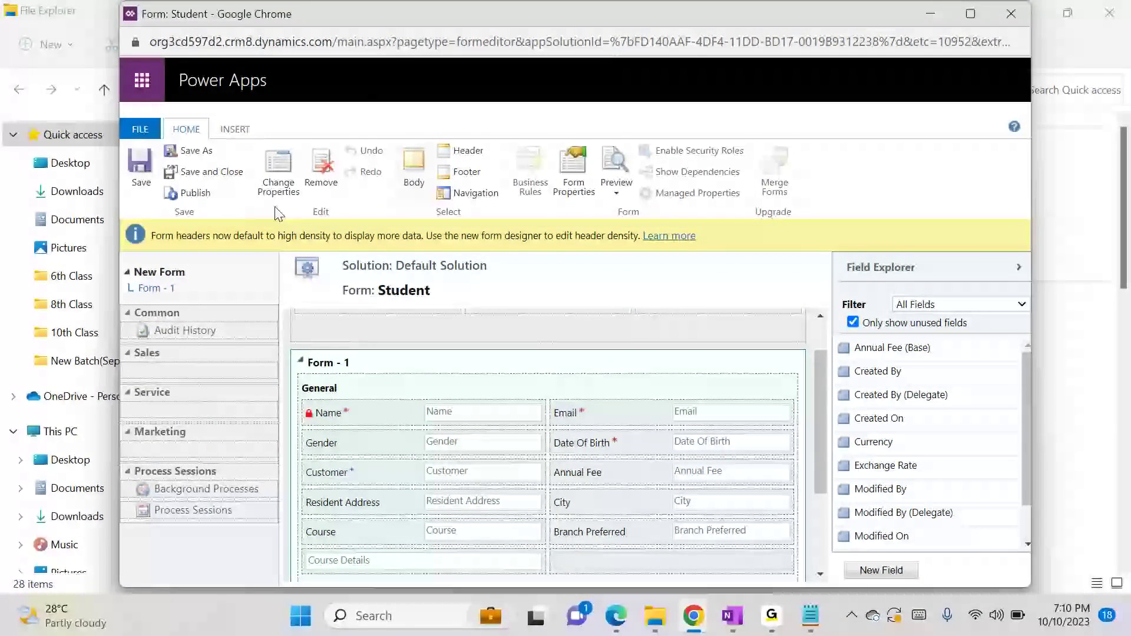
left_click(275, 175)
left_click(572, 284)
key("BackSpace")
type("2")
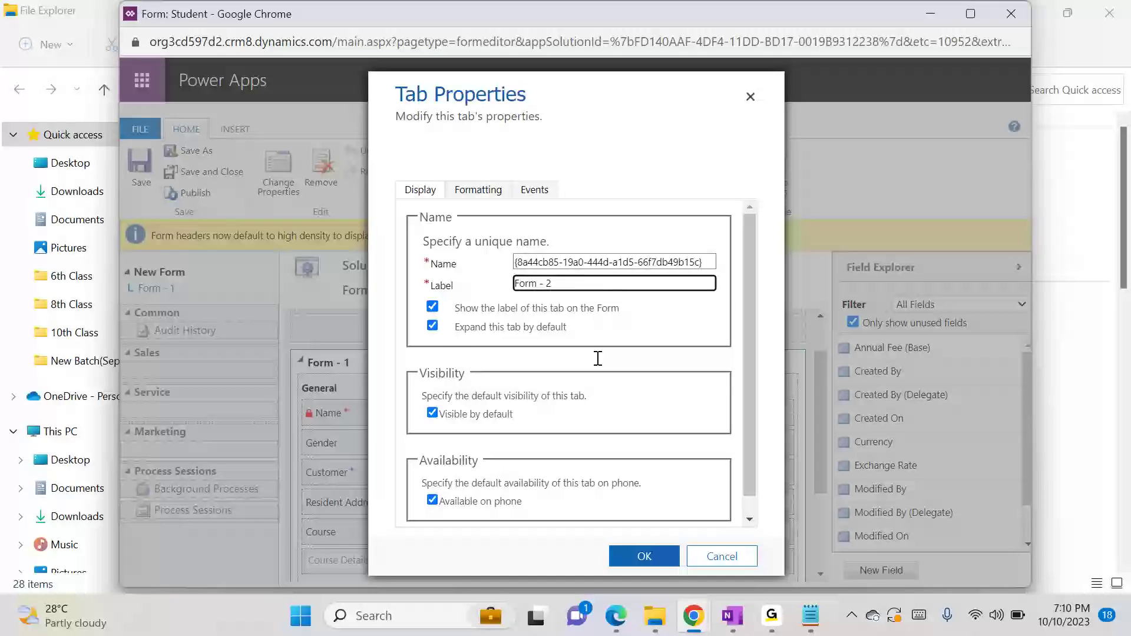
left_click(656, 565)
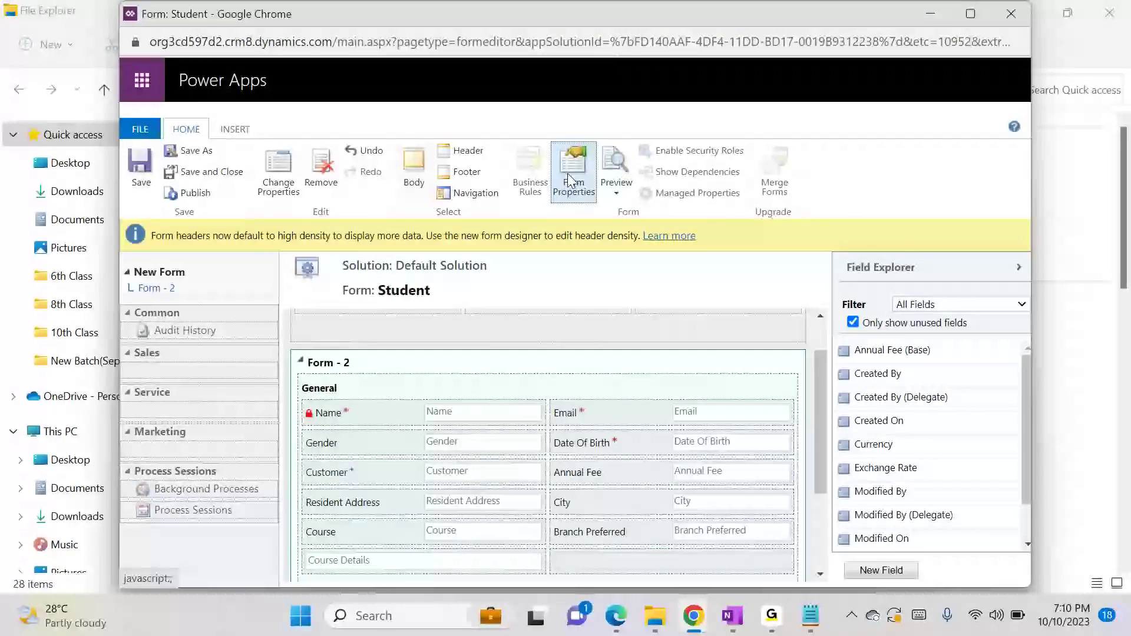
Set the second main form's name to "New Form - 2" in its form properties
left_click(569, 175)
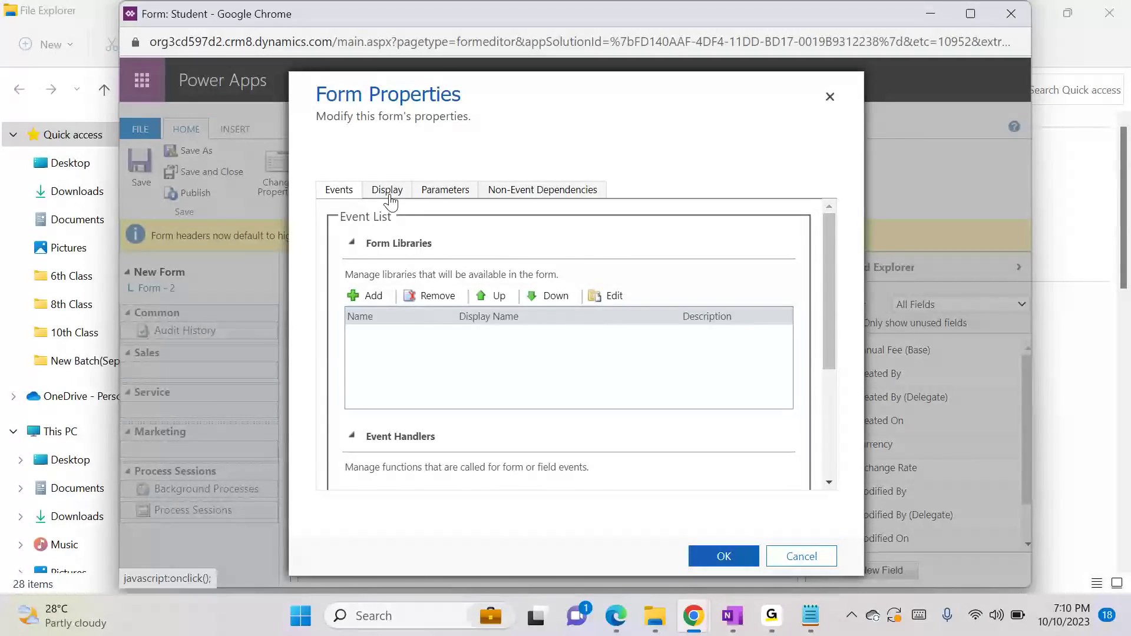
left_click(387, 190)
left_click(512, 240)
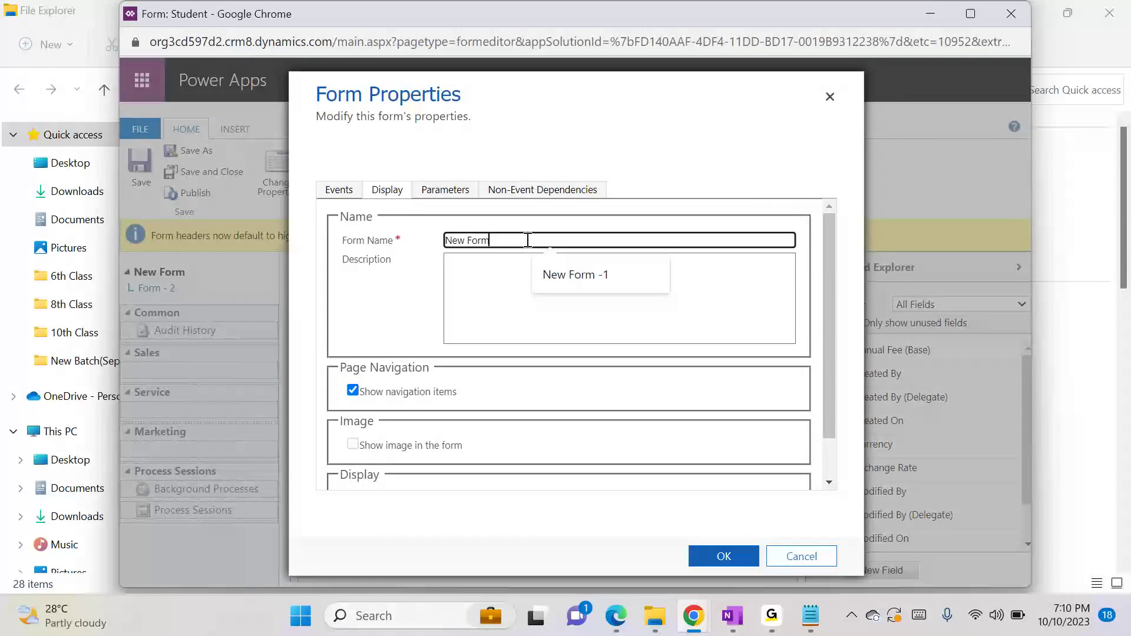
type("- 2")
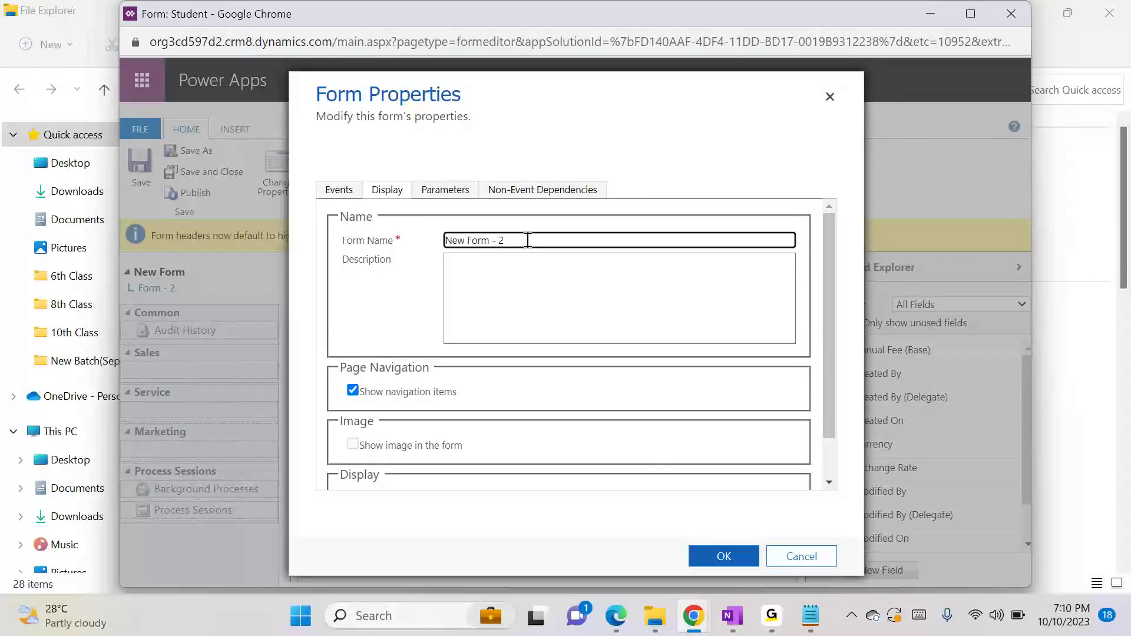
left_click(716, 555)
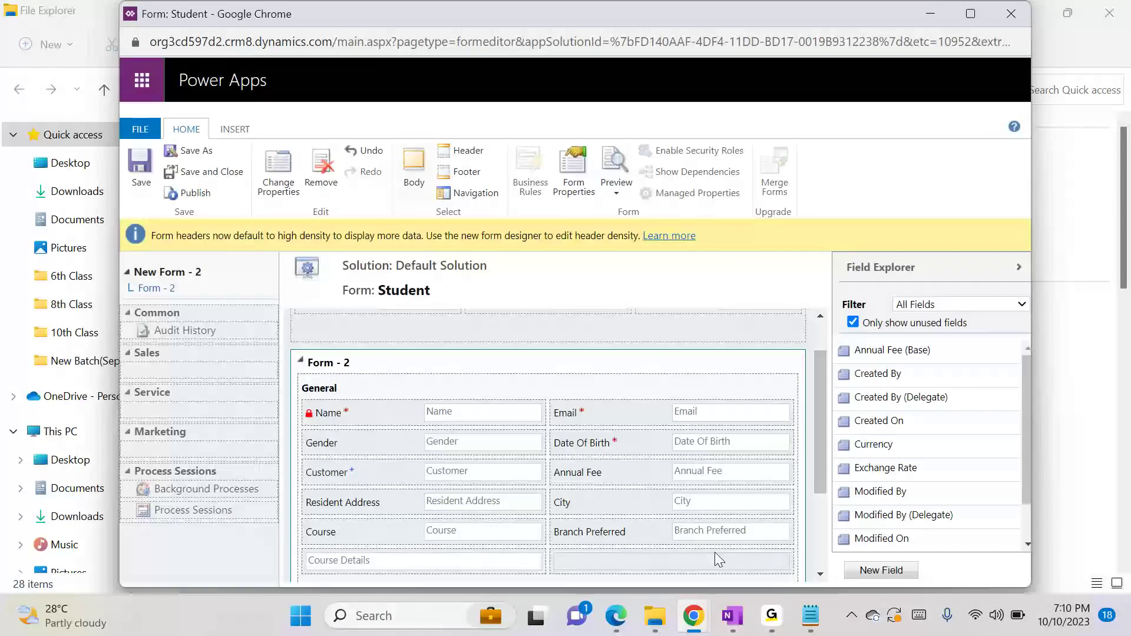
Save and publish New Form - 2, and return to the solution's Student forms list
left_click(140, 166)
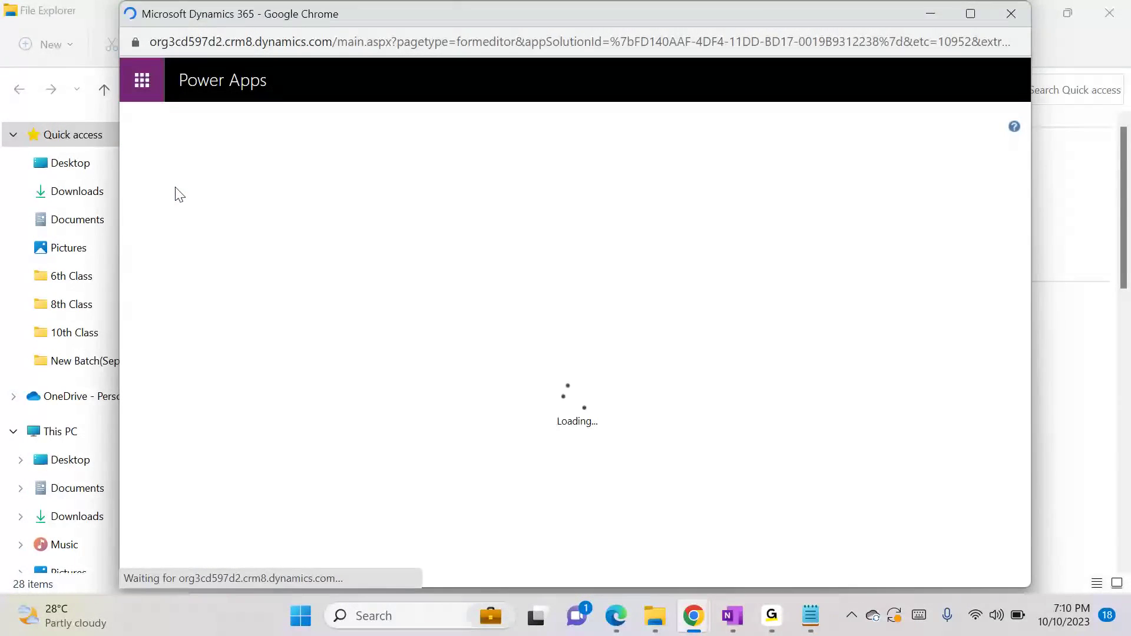
left_click(176, 194)
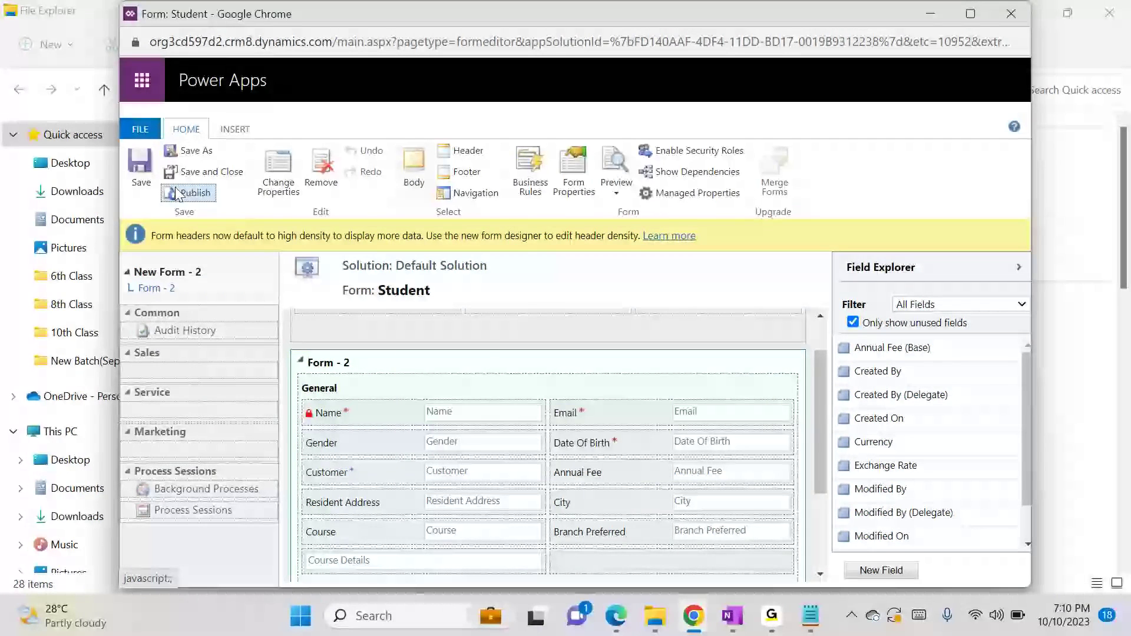
key("alt+Tab")
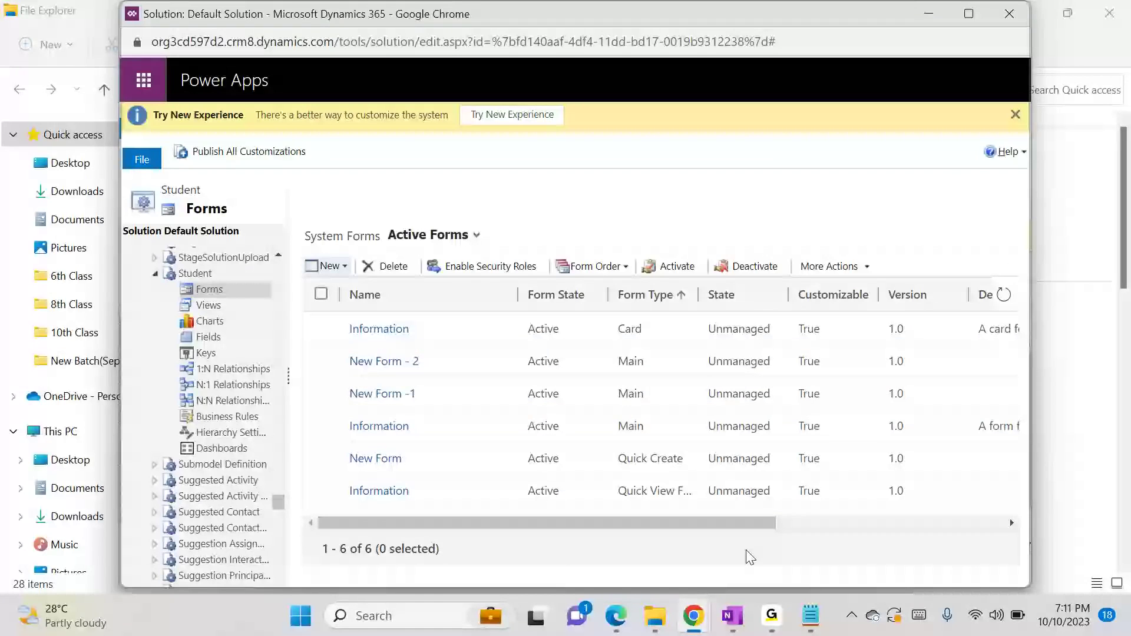
Switch to the Dynamics 365 settings window in Chrome and open the Security area
mouse_move(693, 615)
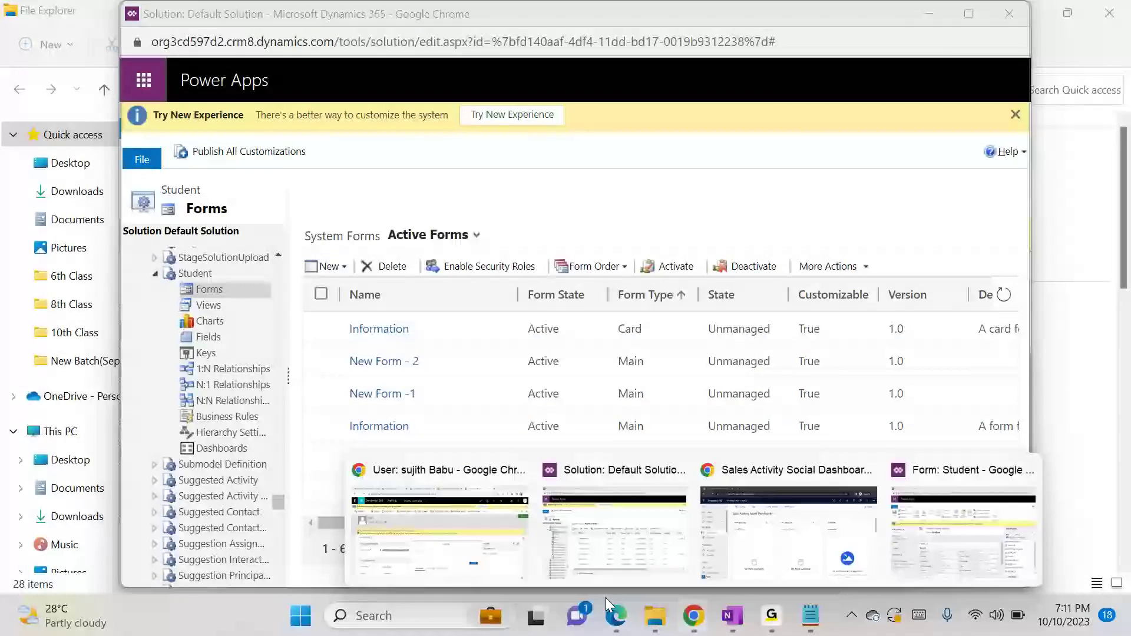
left_click(472, 570)
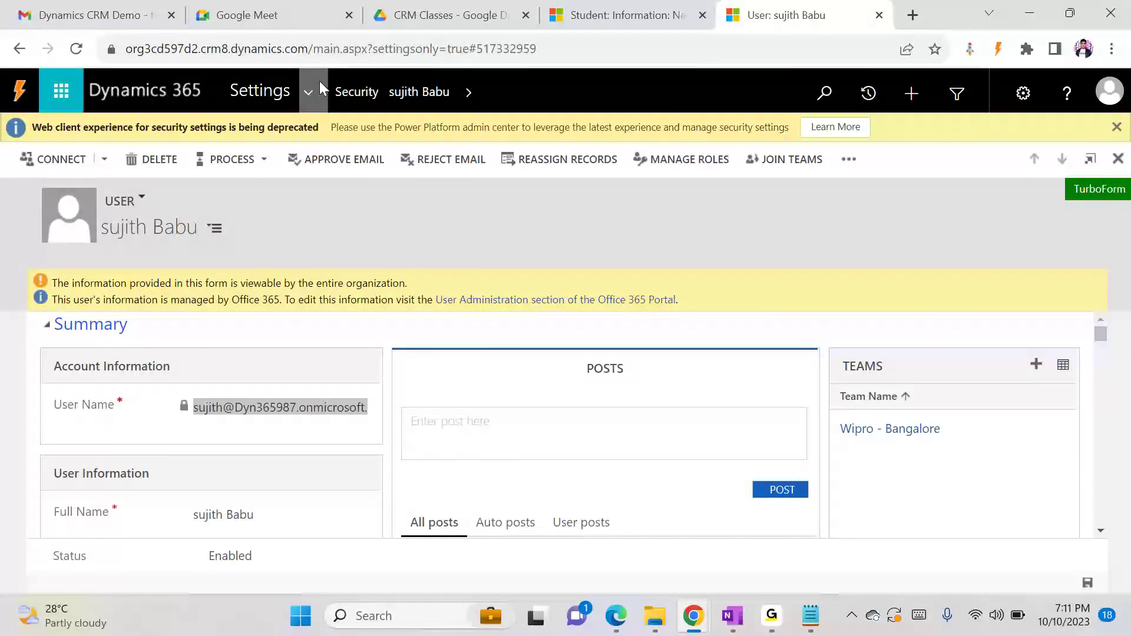
left_click(309, 92)
left_click(447, 283)
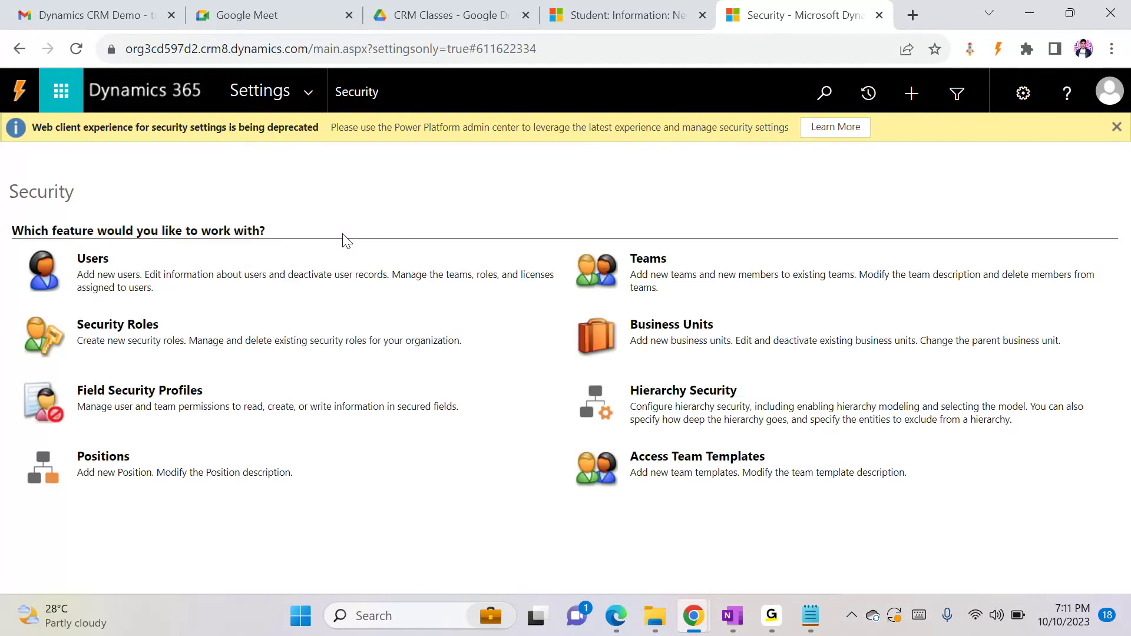
Open the Security Roles list, filter it to roles starting with S, and review the available sales roles
left_click(106, 290)
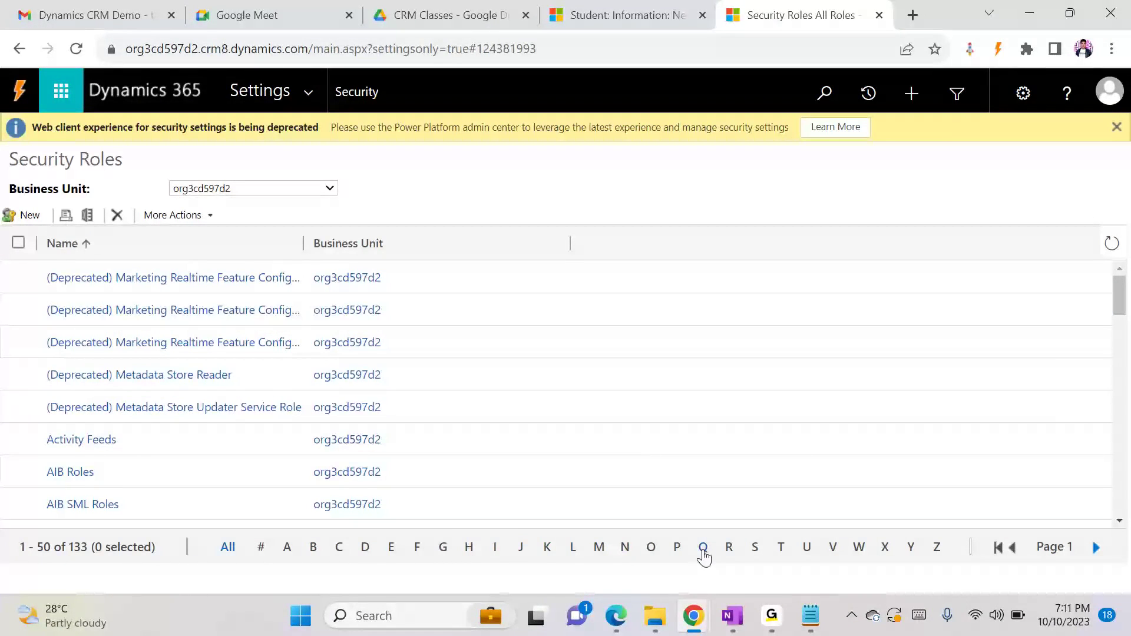
left_click(754, 548)
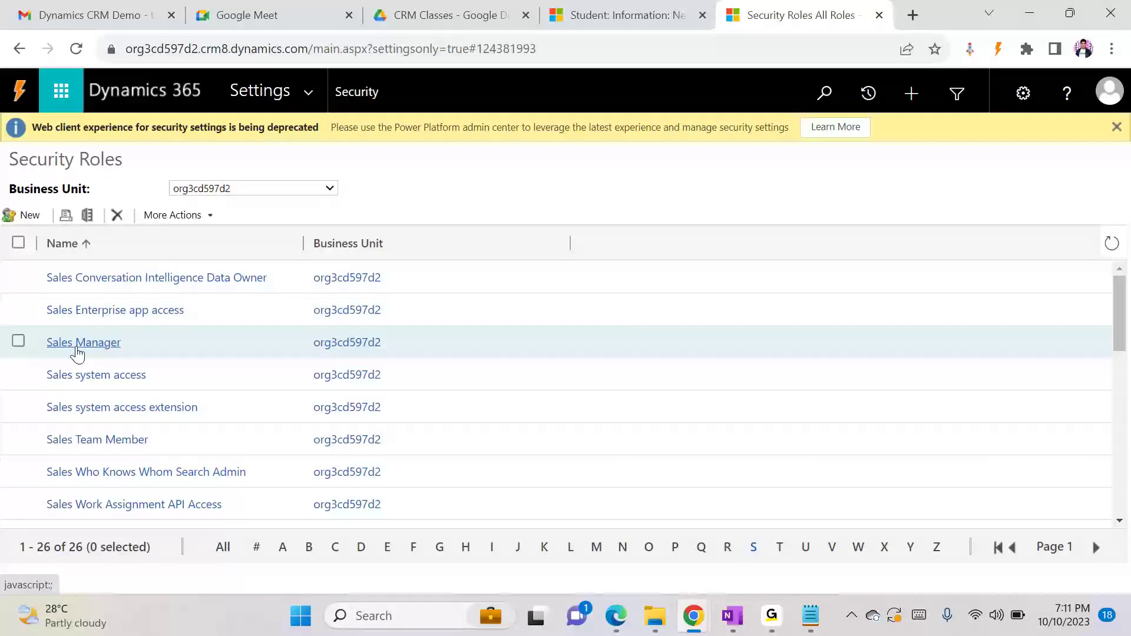
scroll(1121, 341, "down", 3)
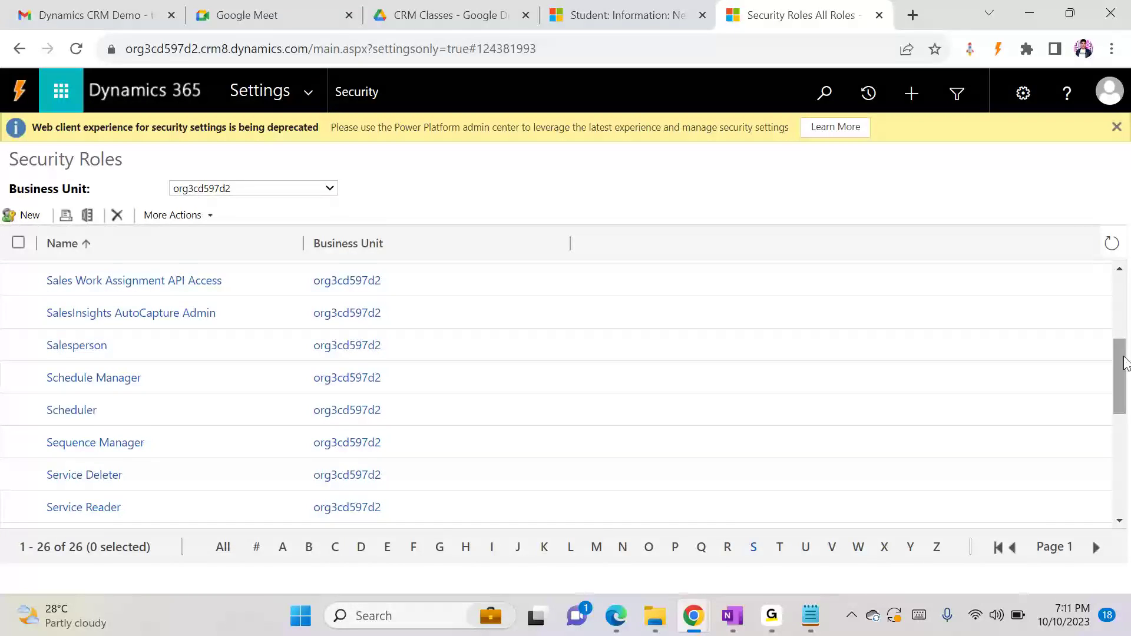
scroll(1118, 373, "up", 3)
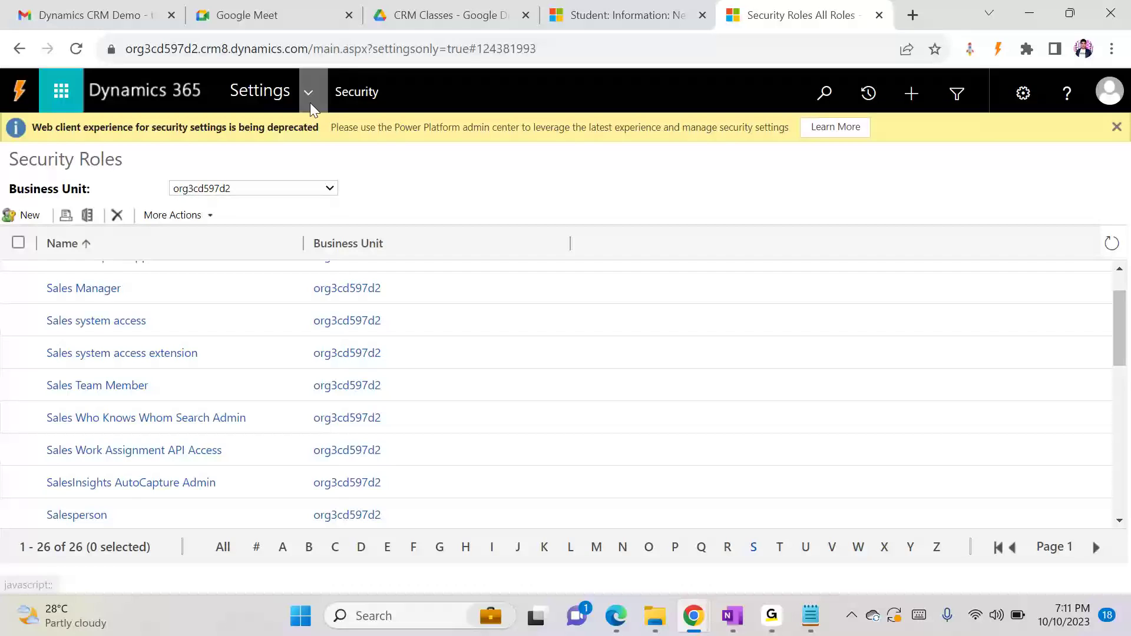
Return to the Security area and open the Users list
left_click(377, 97)
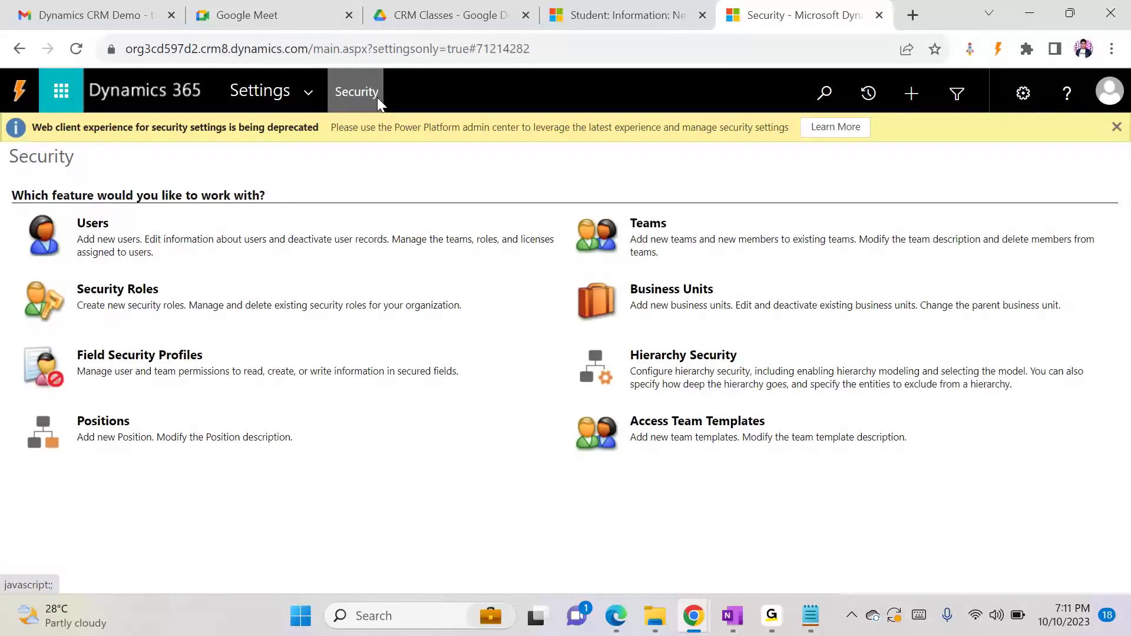
left_click(70, 250)
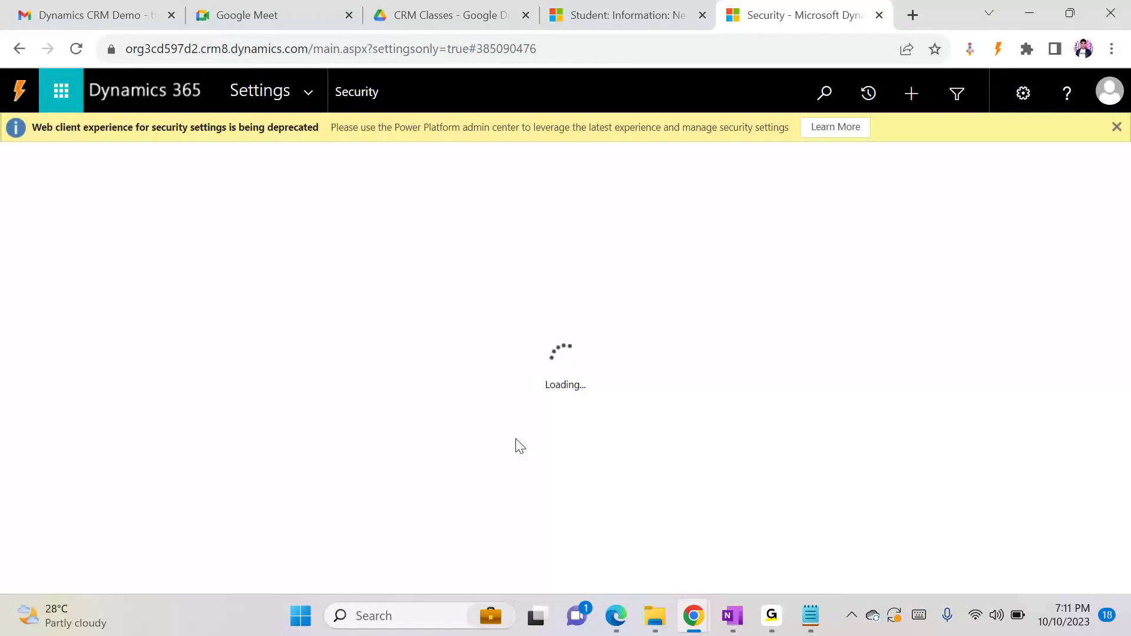
Check which accounts are signed in to the incognito Chrome window and Edge, and return to the Users list in Chrome
left_click(695, 620)
mouse_move(695, 620)
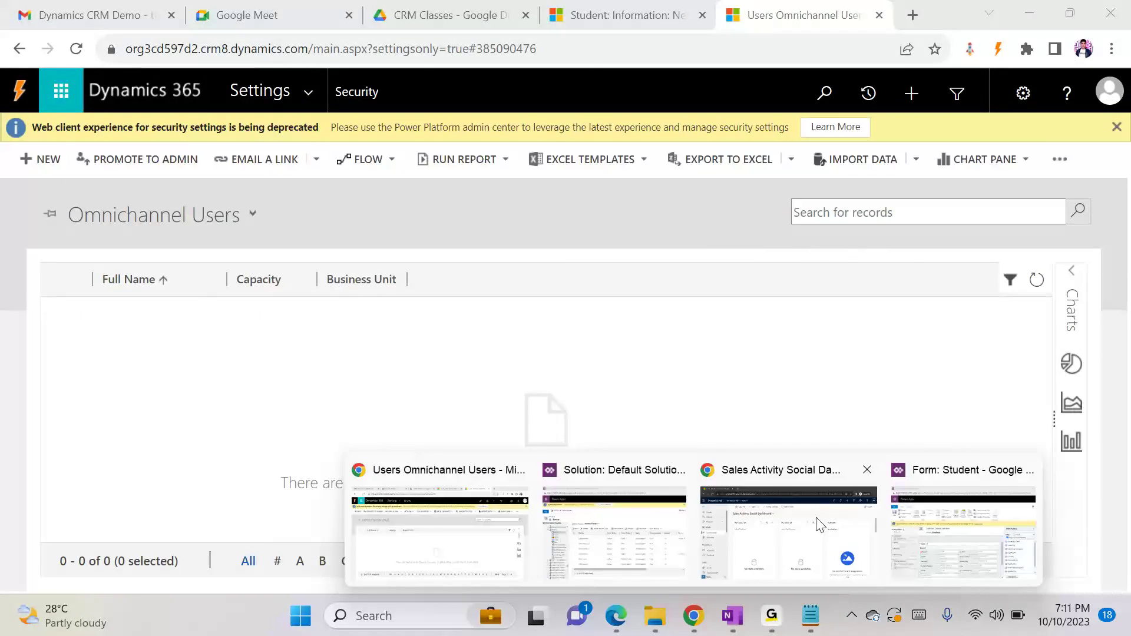
left_click(819, 521)
left_click(1106, 91)
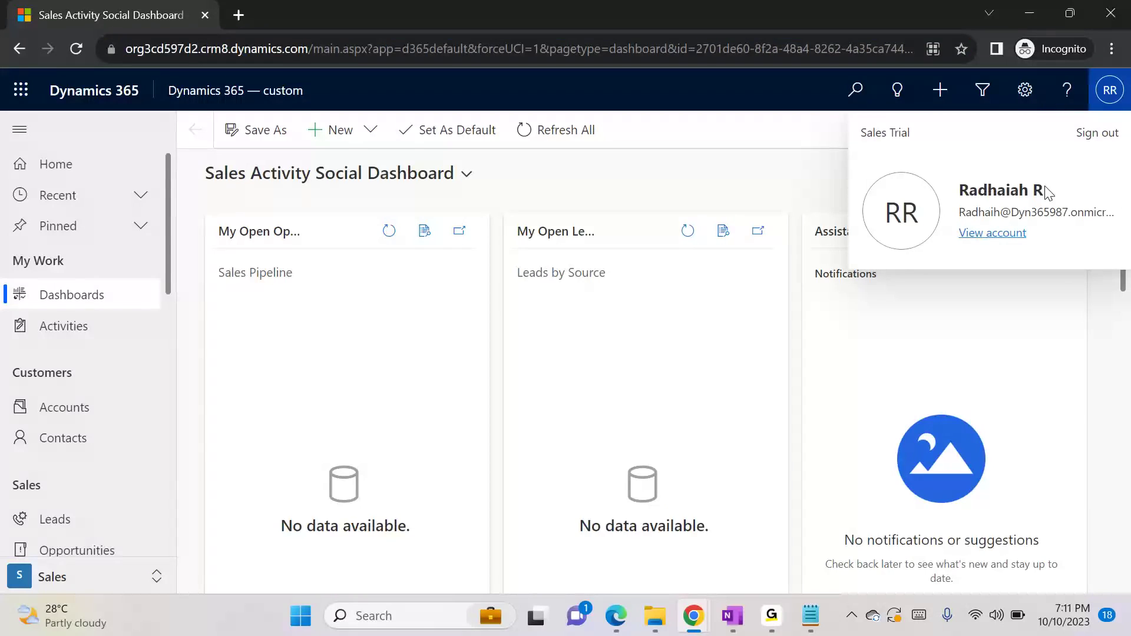
left_click(619, 628)
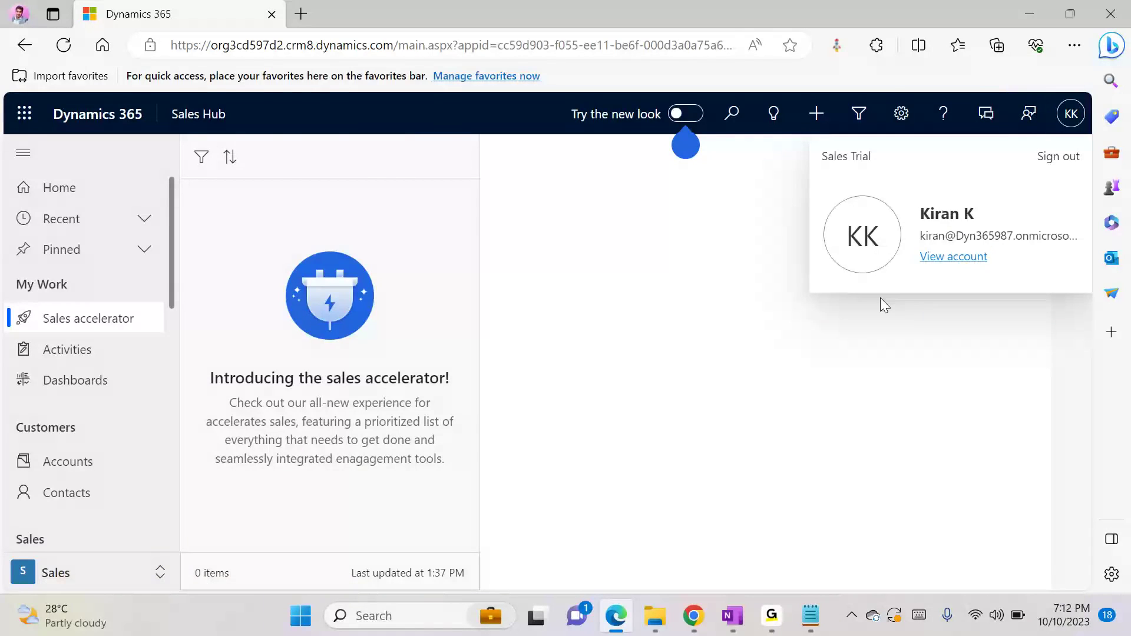
key("alt+Tab")
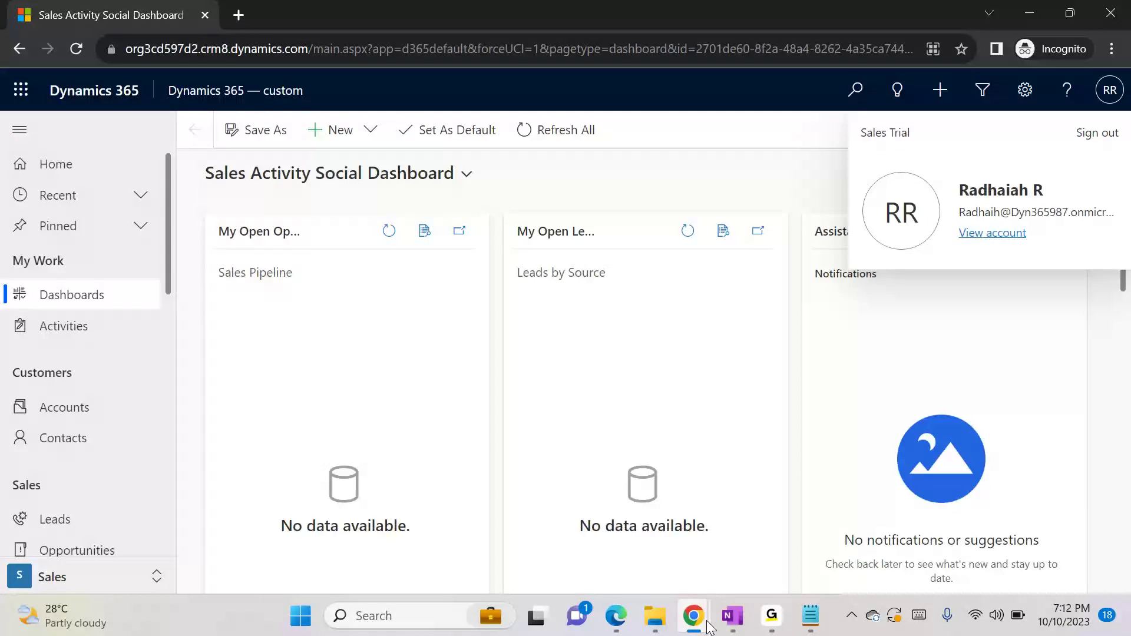
mouse_move(693, 617)
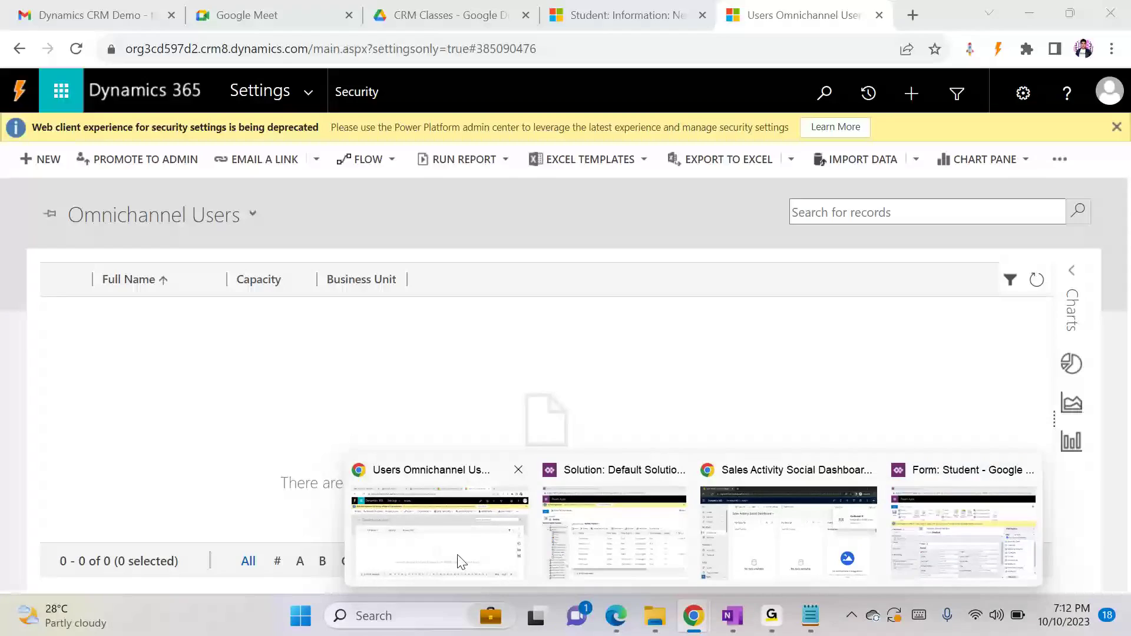
left_click(461, 560)
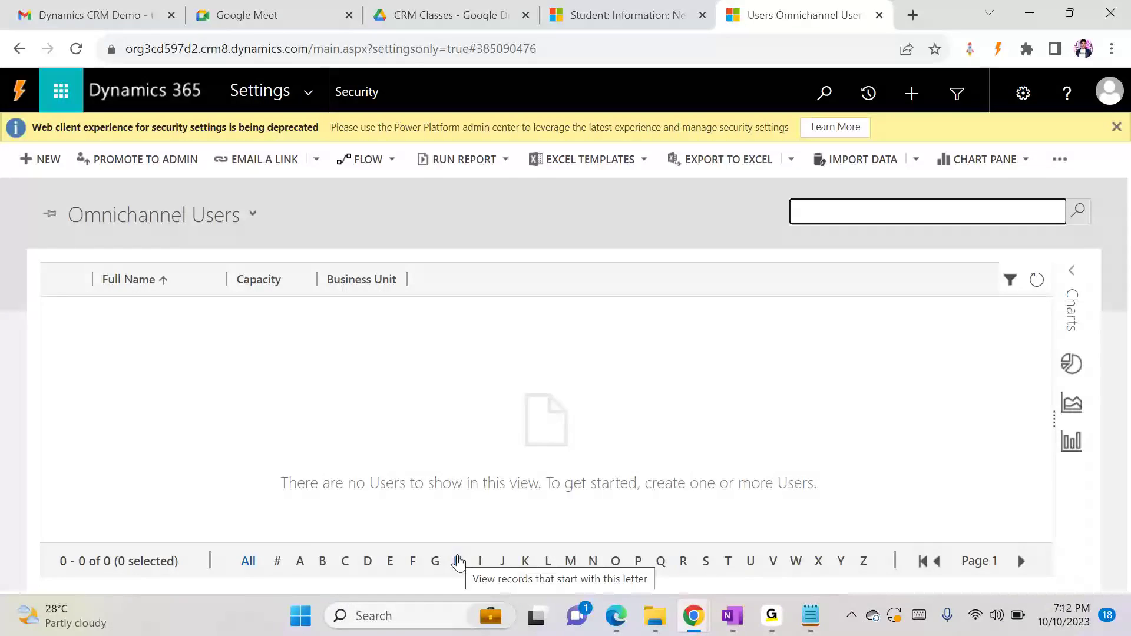
mouse_move(685, 621)
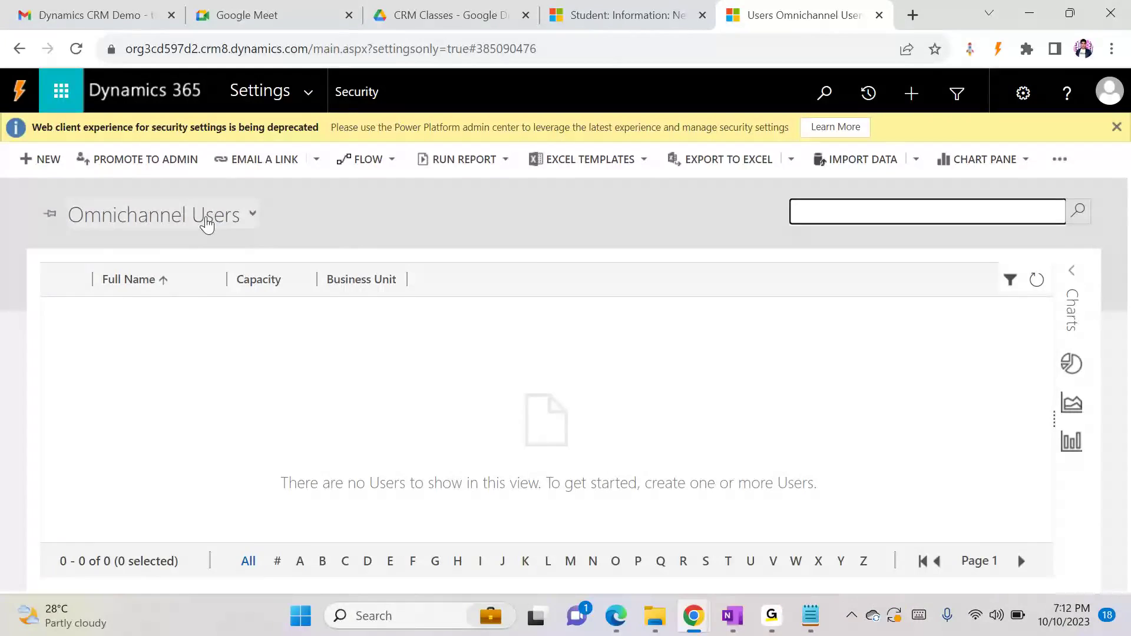
Switch the users list to the Enabled Users view and filter it to names starting with R
left_click(207, 219)
left_click(185, 276)
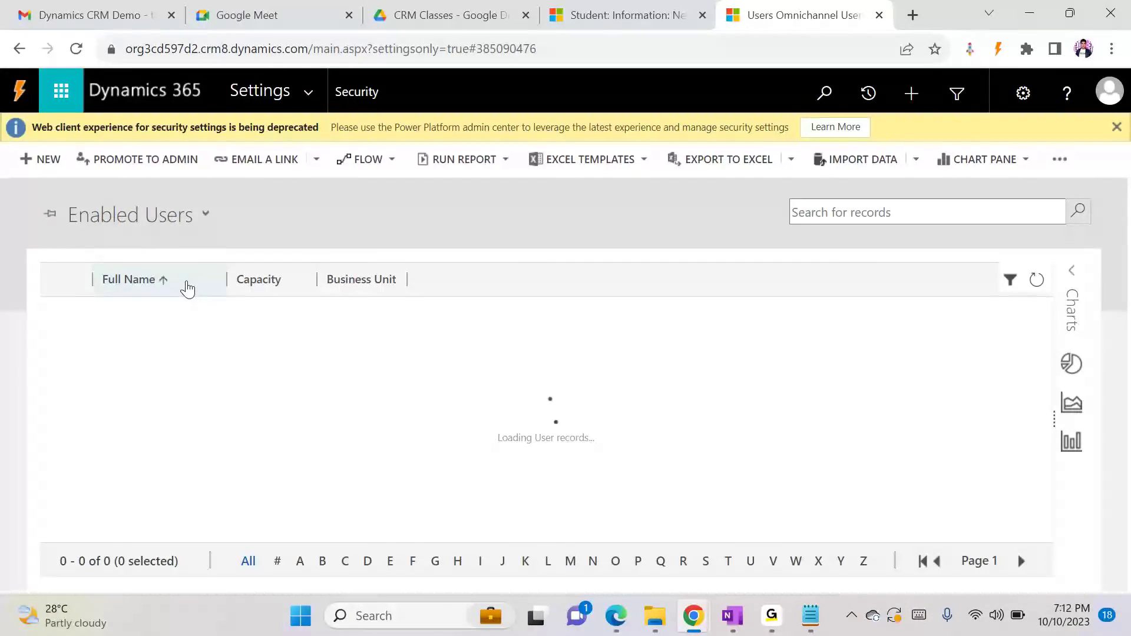
left_click(696, 564)
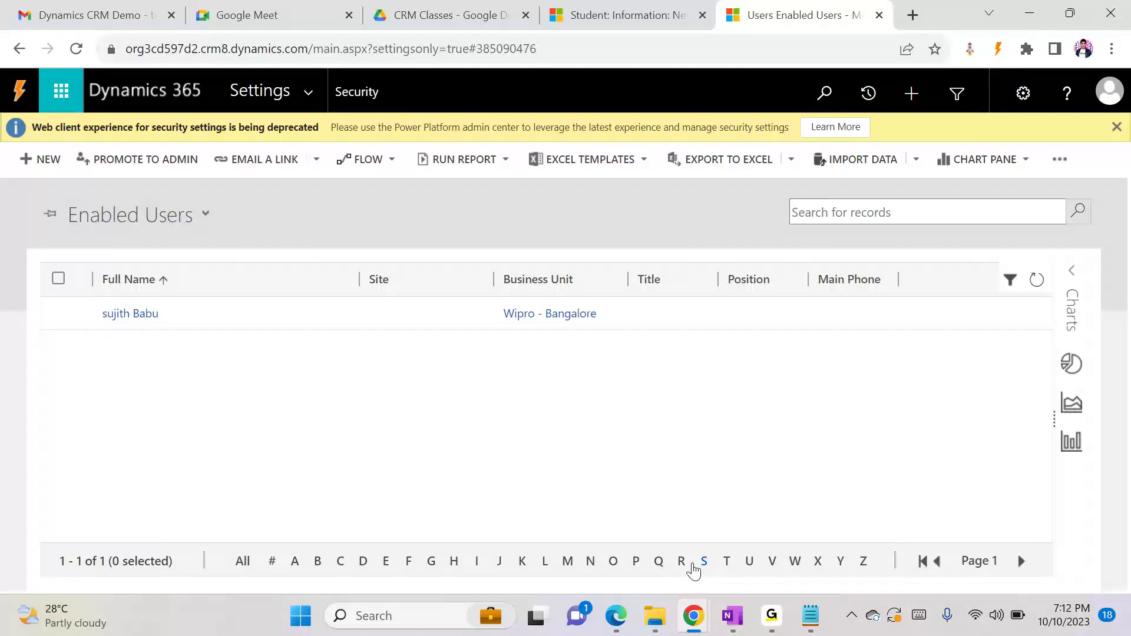
left_click(684, 563)
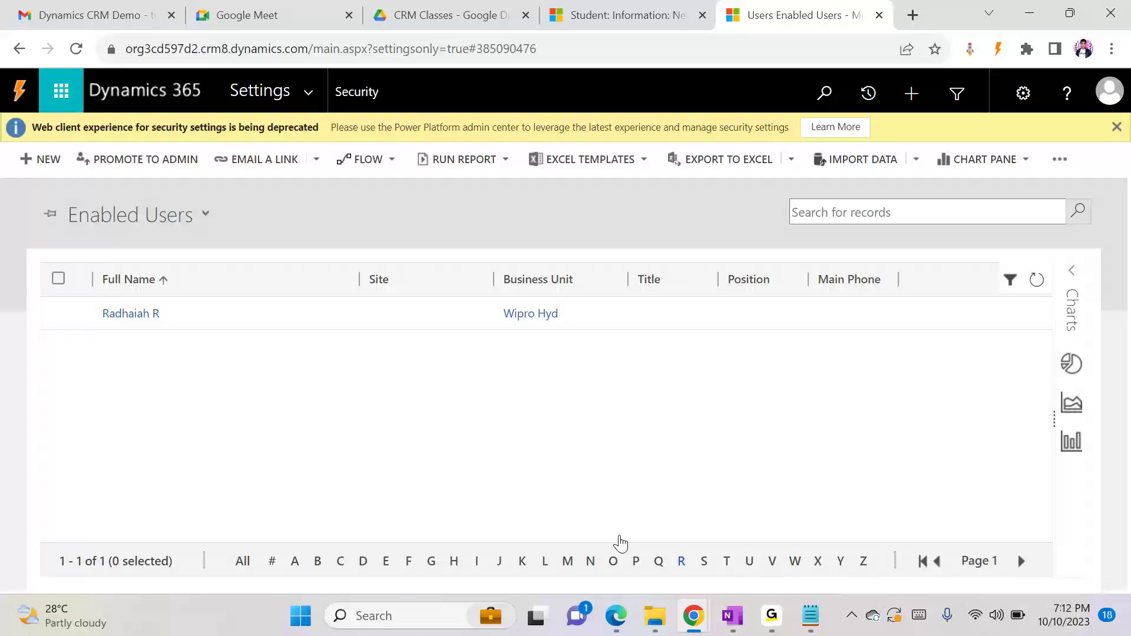
Open the user listed under R, view the security roles assigned to that user, and return to the Enabled Users list
left_click(147, 315)
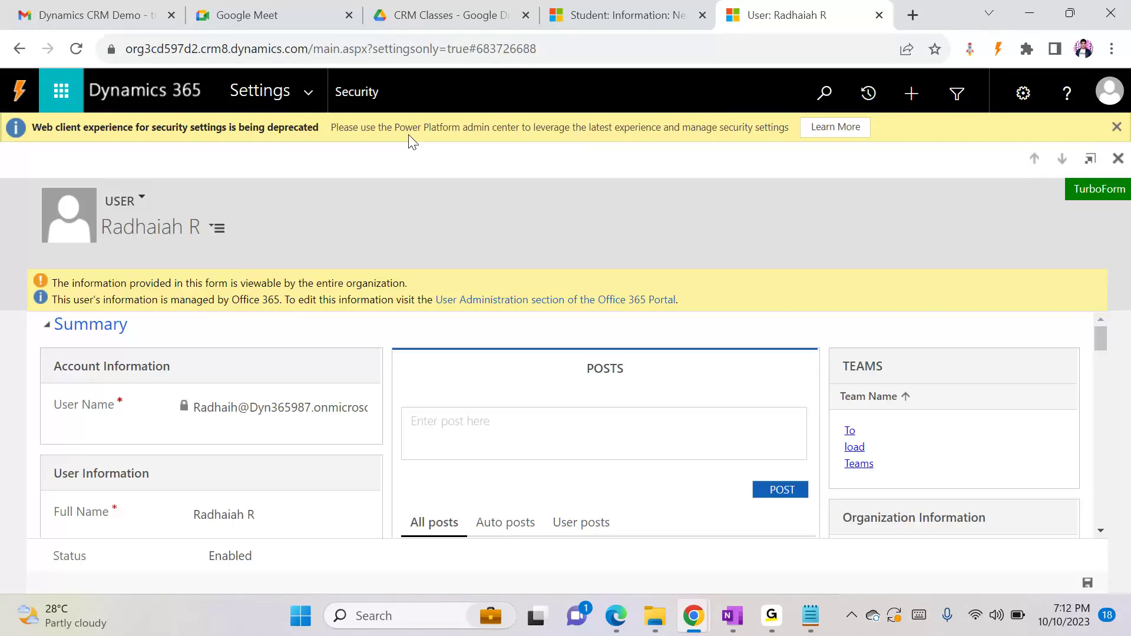
left_click(471, 91)
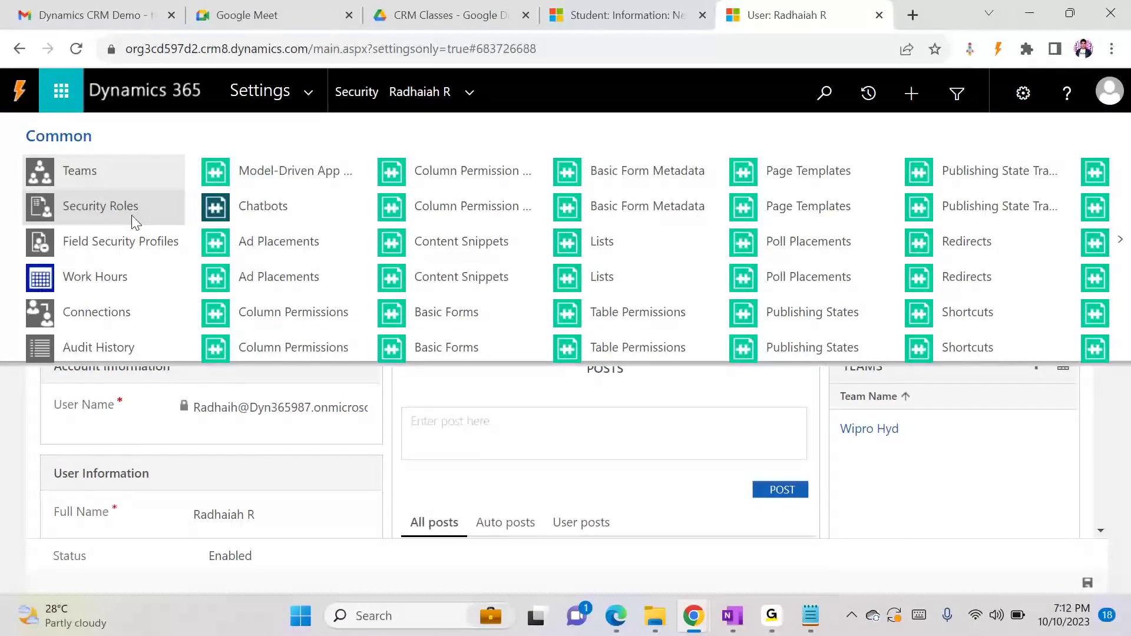
left_click(133, 219)
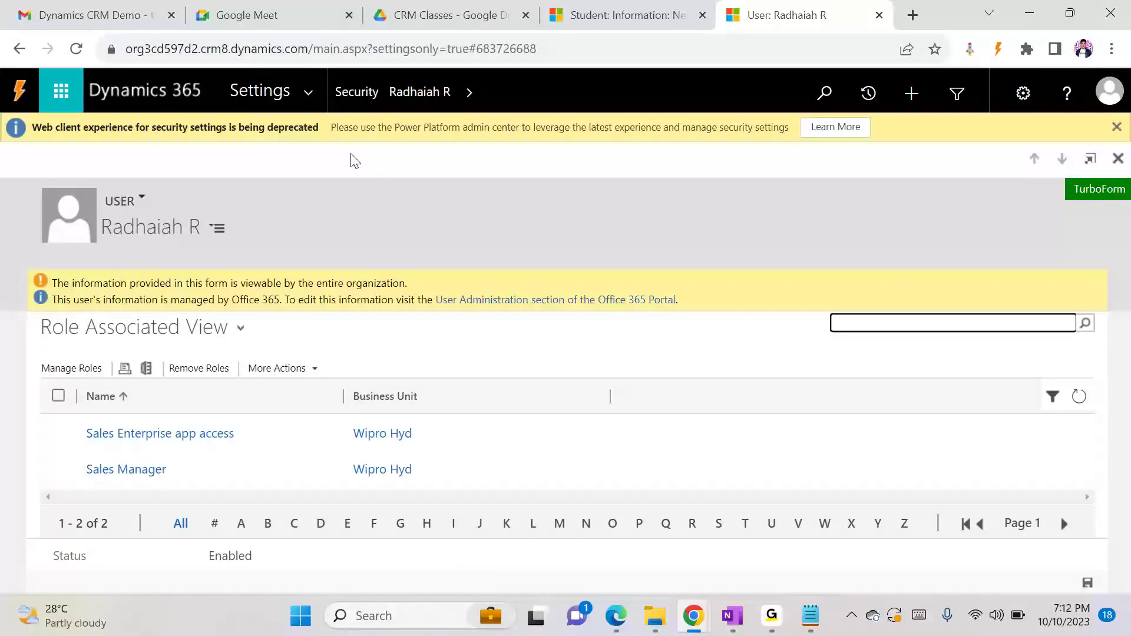
left_click(380, 93)
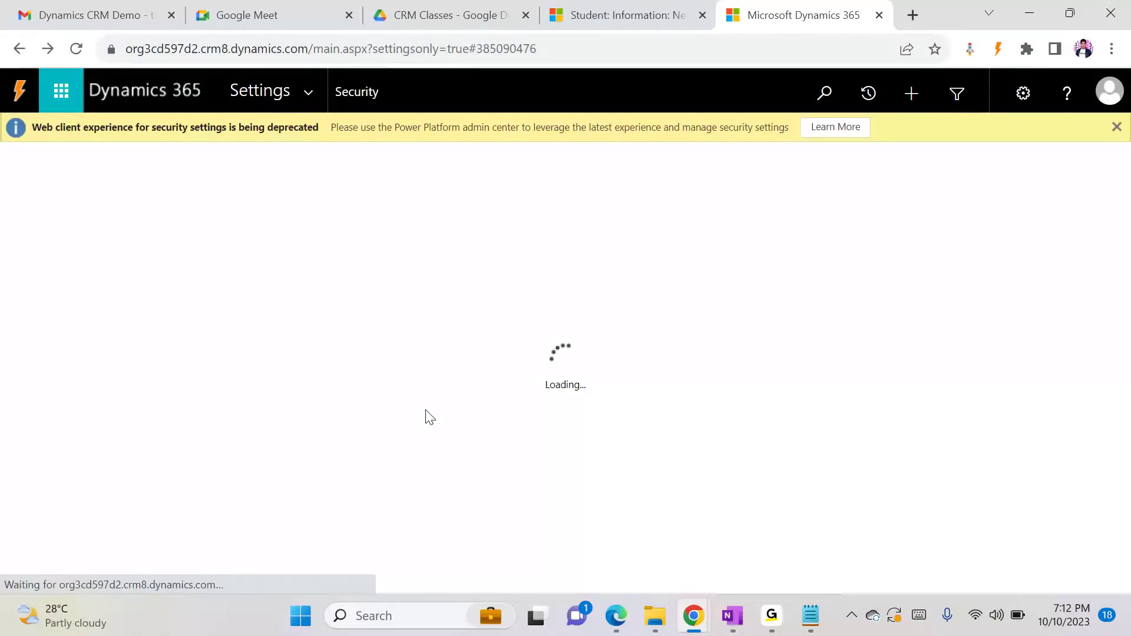
Search the enabled users for the second test user by first name and open that user's security roles
left_click(831, 212)
left_click(831, 212)
type("kiran")
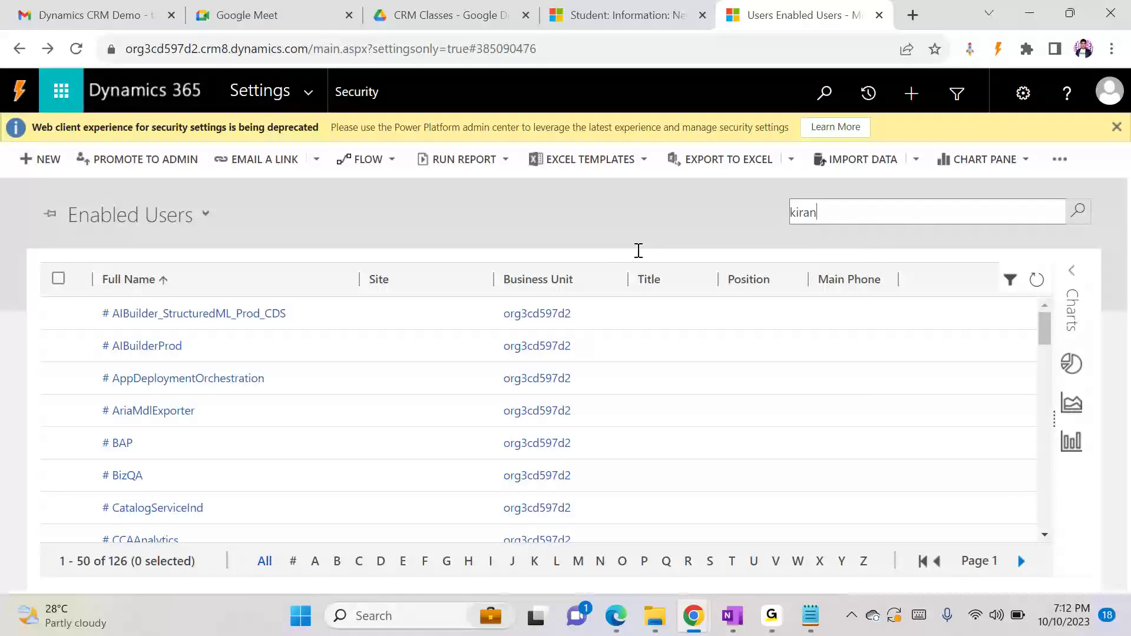
key("Return")
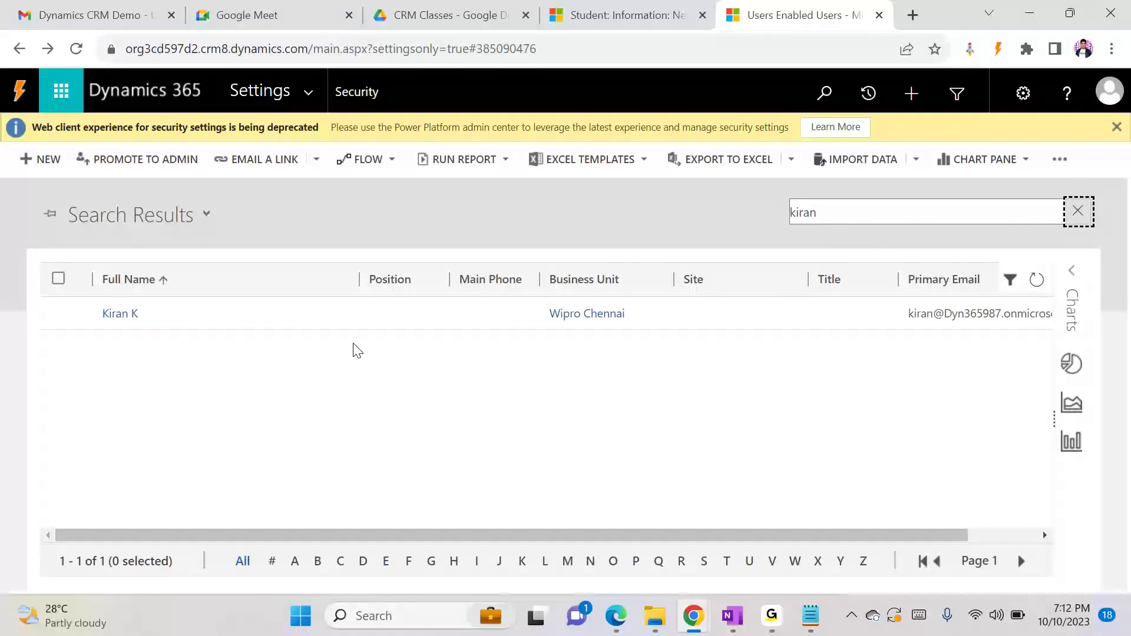
left_click(135, 315)
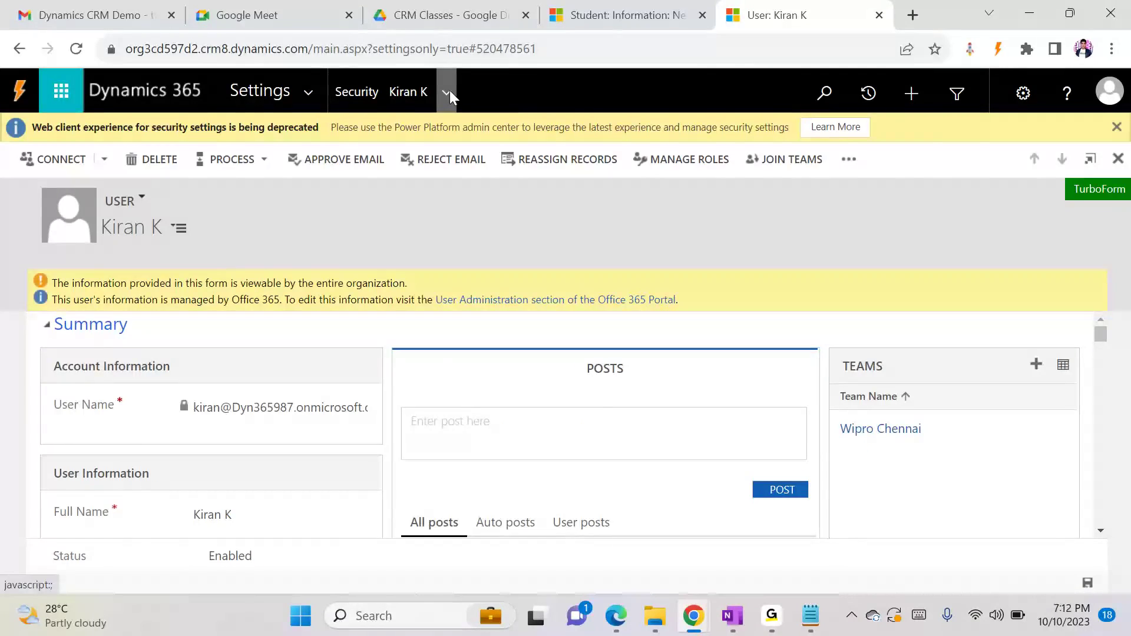
left_click(448, 91)
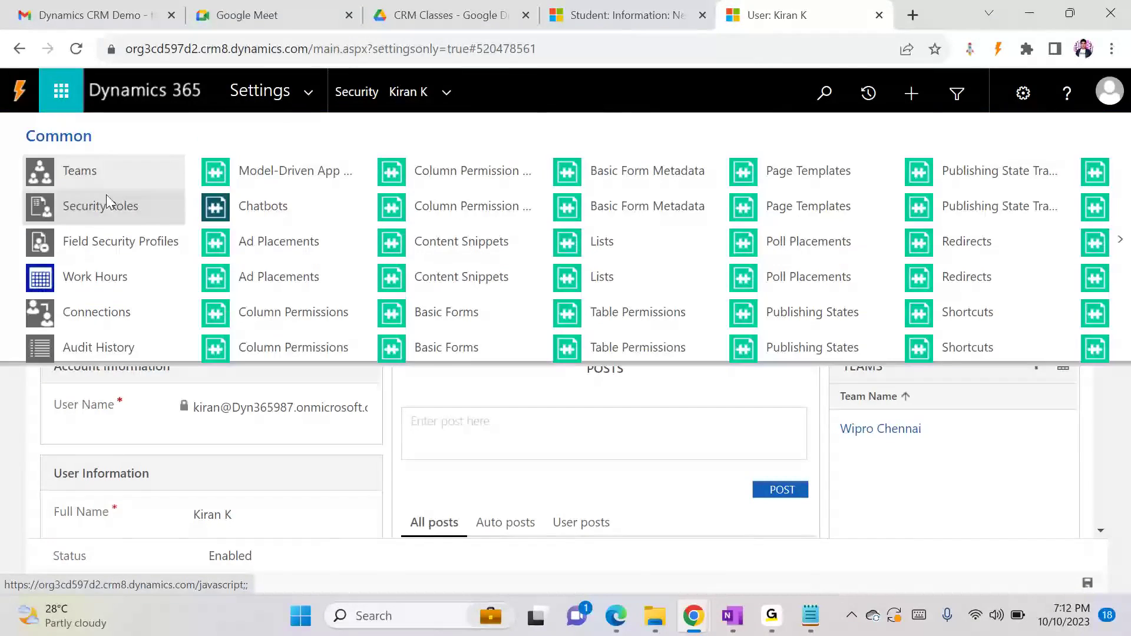
left_click(103, 202)
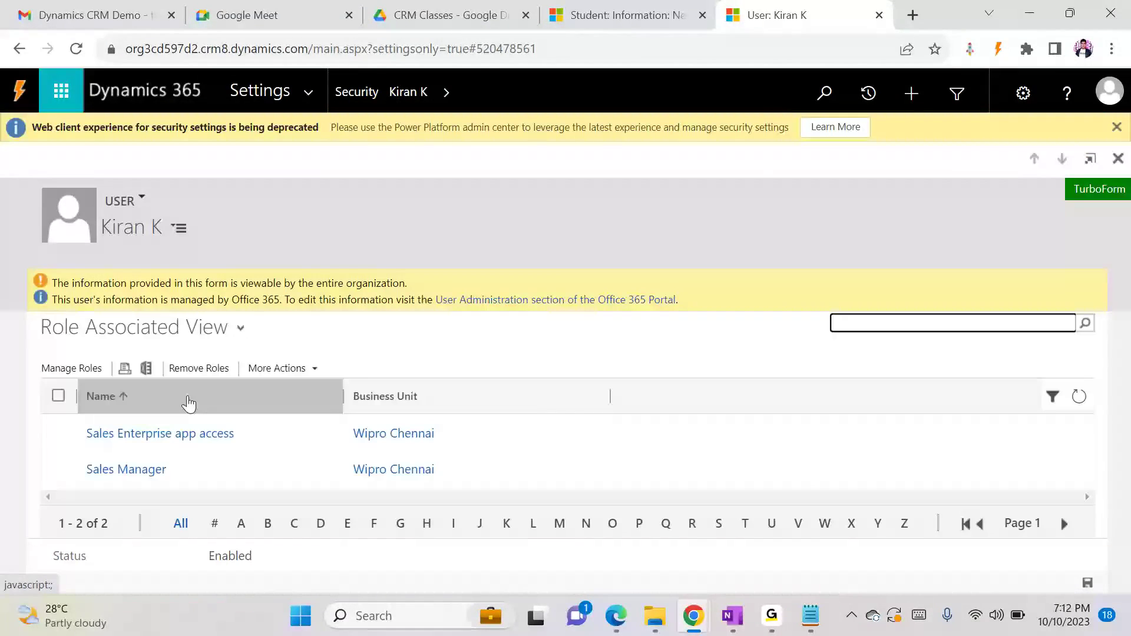
Remove the Sales Manager role from the user and confirm the removal
left_click(57, 468)
left_click(186, 376)
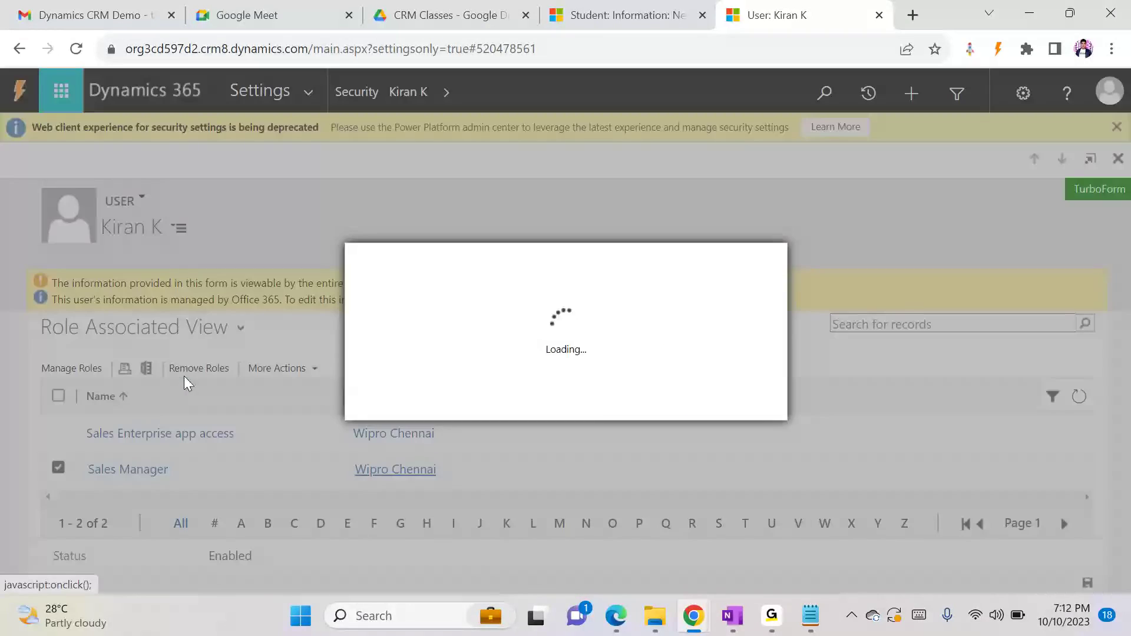
left_click(646, 403)
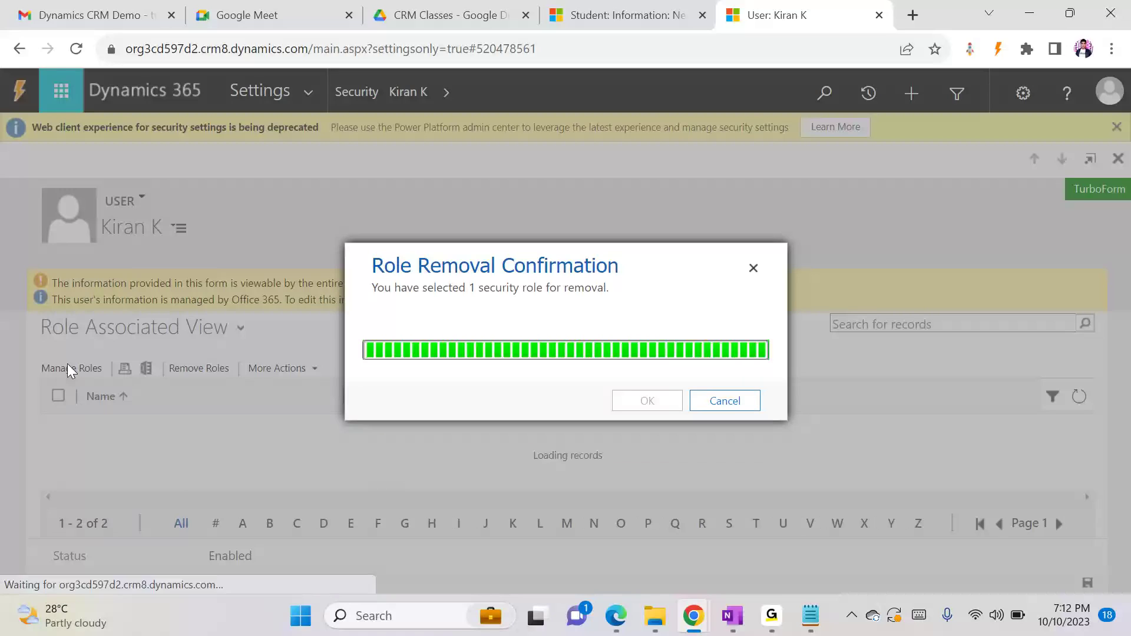
Find the Salesperson role in the user's role management and assign it to the user
left_click(69, 369)
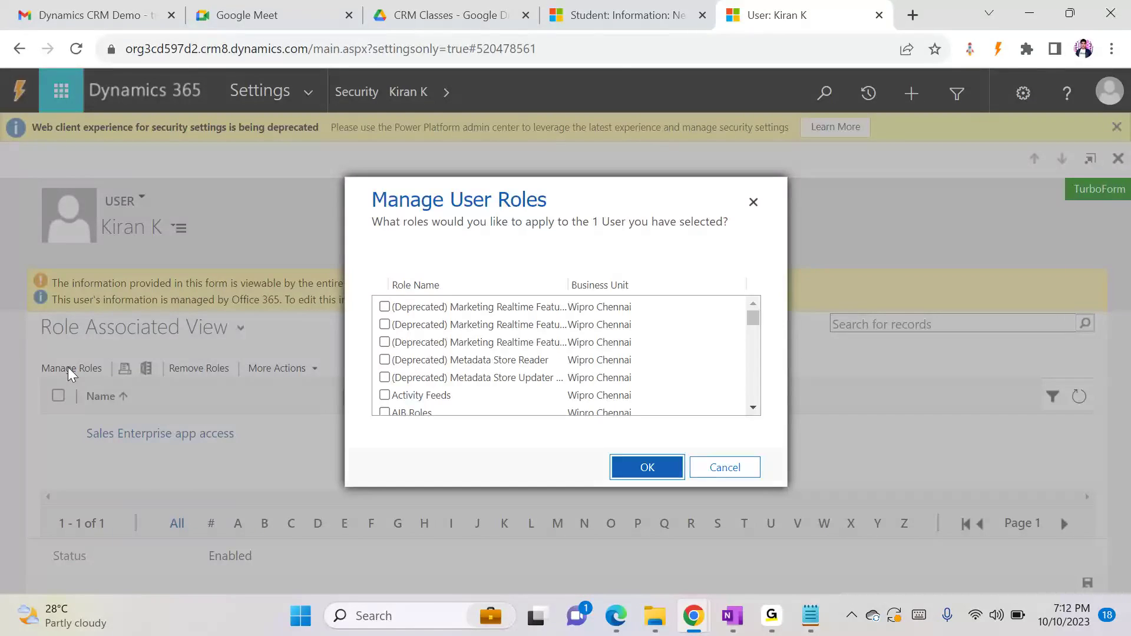
key("ctrl+f")
type("salesp")
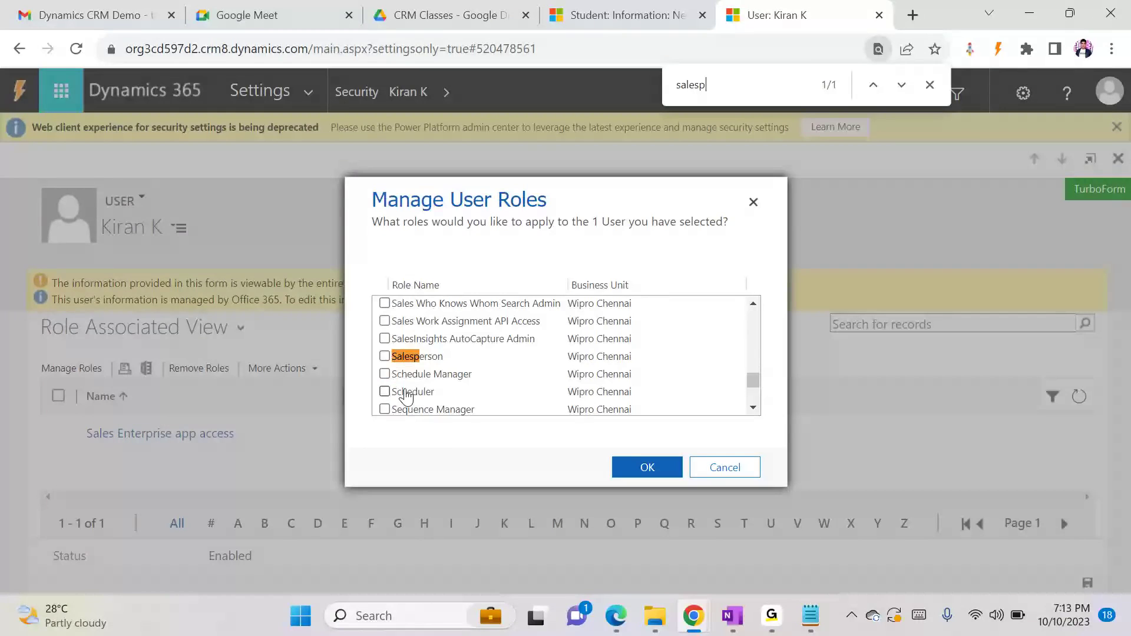
left_click(648, 465)
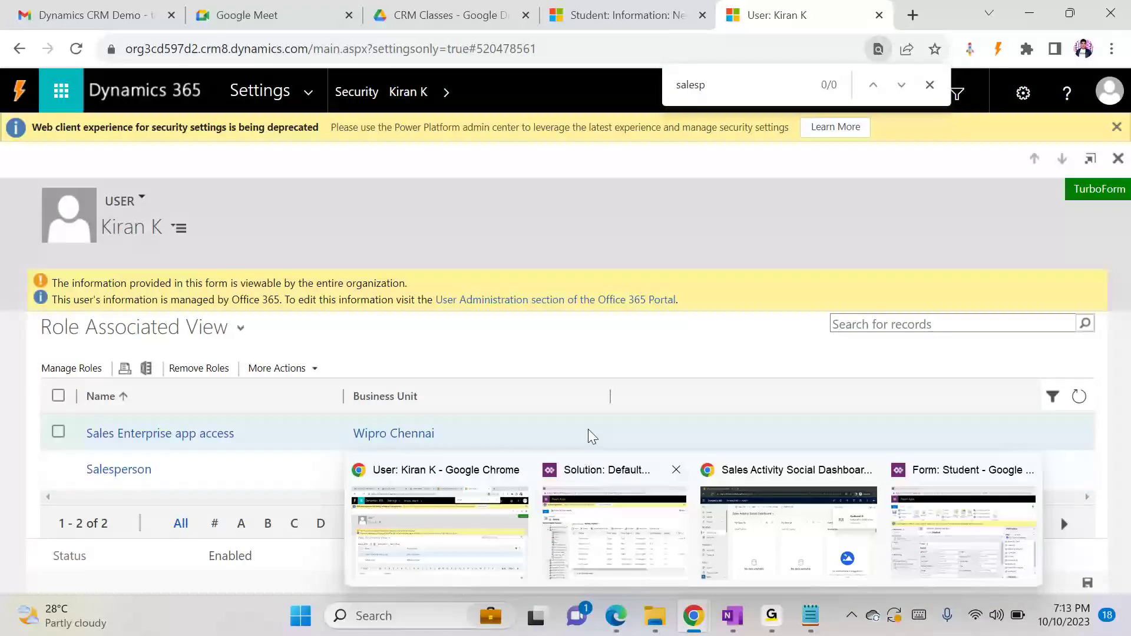
Switch to Edge, reload Dynamics 365, open the Dynamics 365 — custom app, and look through its site map
left_click(616, 617)
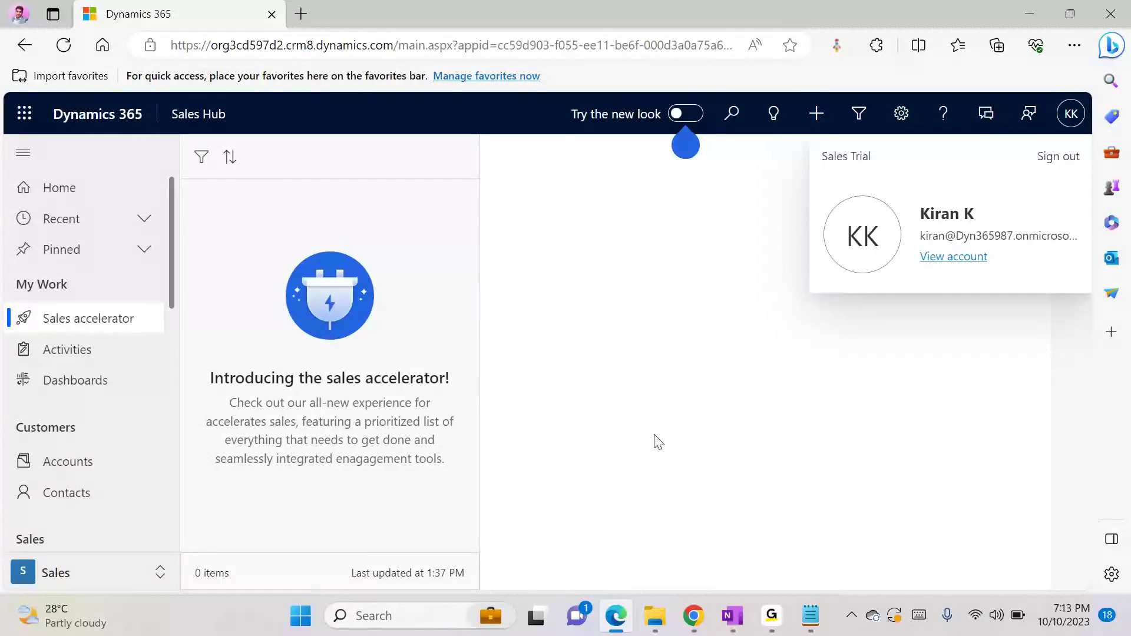
key("F5")
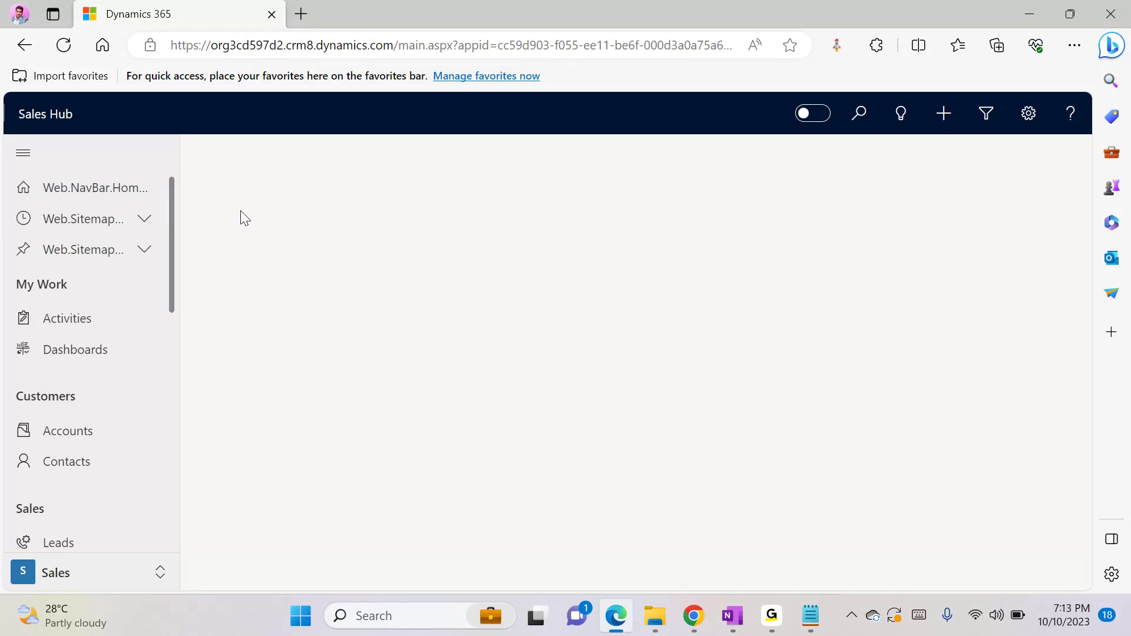
left_click(166, 116)
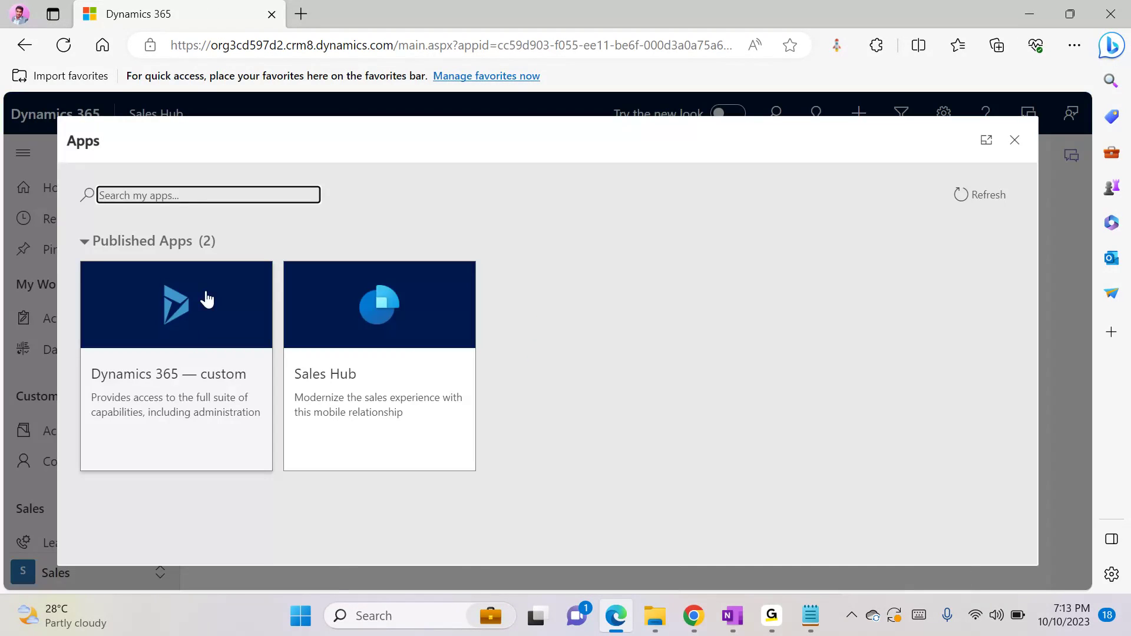
left_click(182, 334)
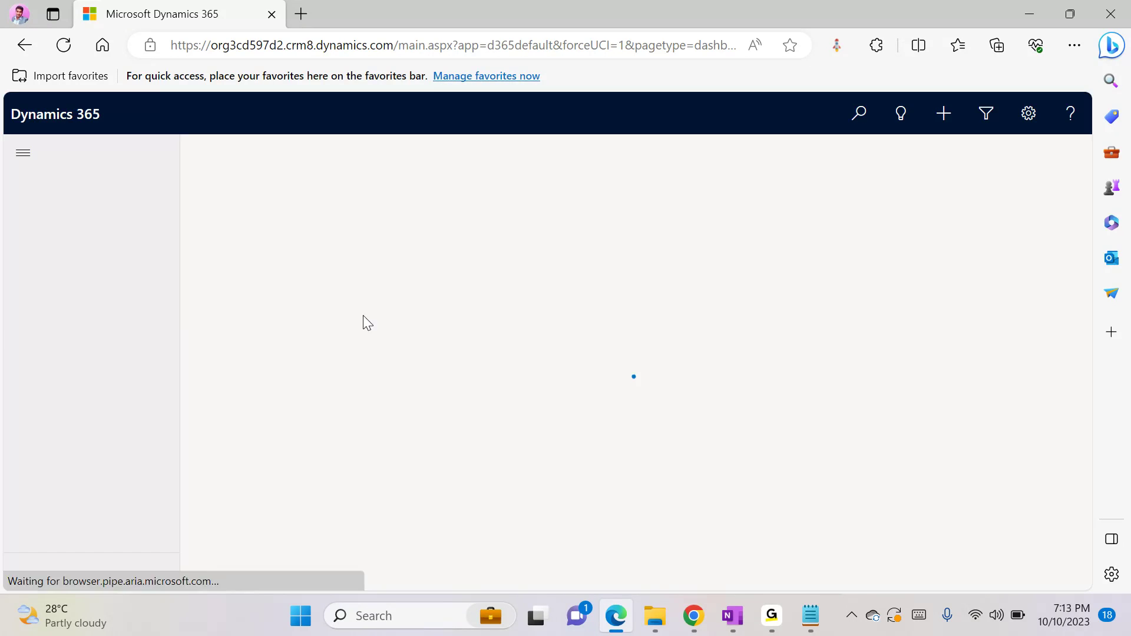
left_click_drag(170, 283, 167, 553)
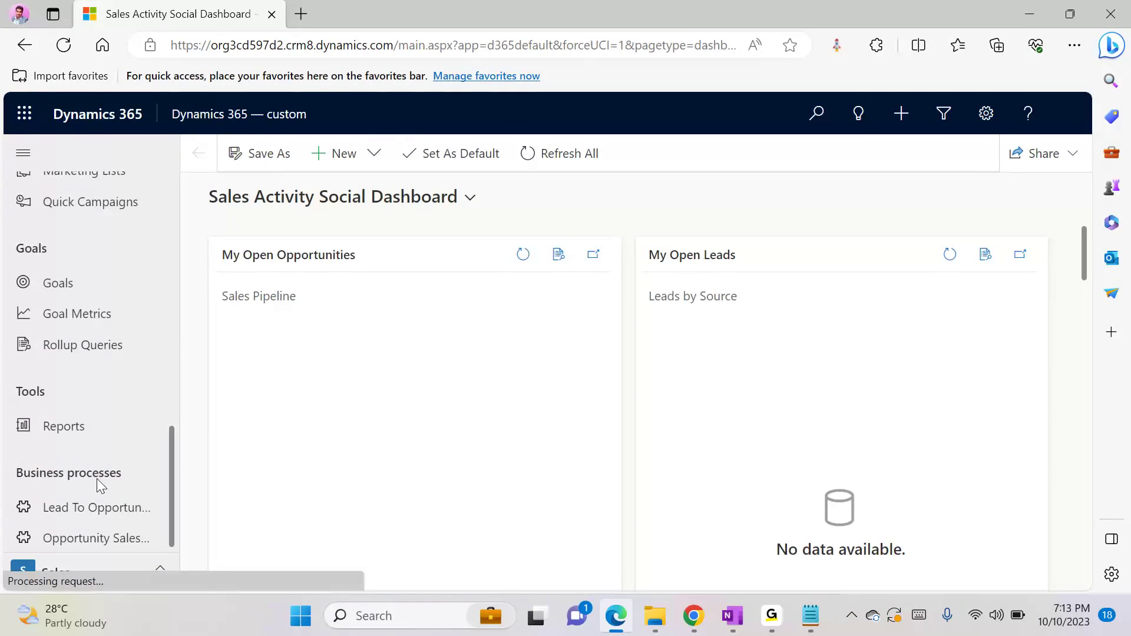
Switch to the first test user's incognito Chrome window and look through the Sales area's site map
left_click(703, 615)
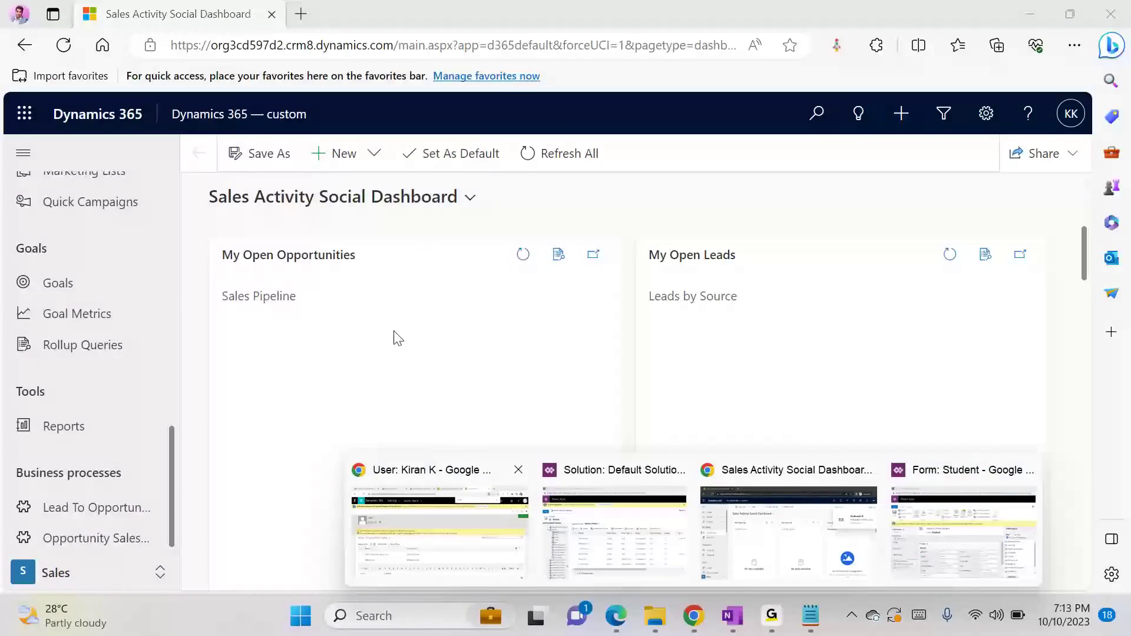
left_click(835, 548)
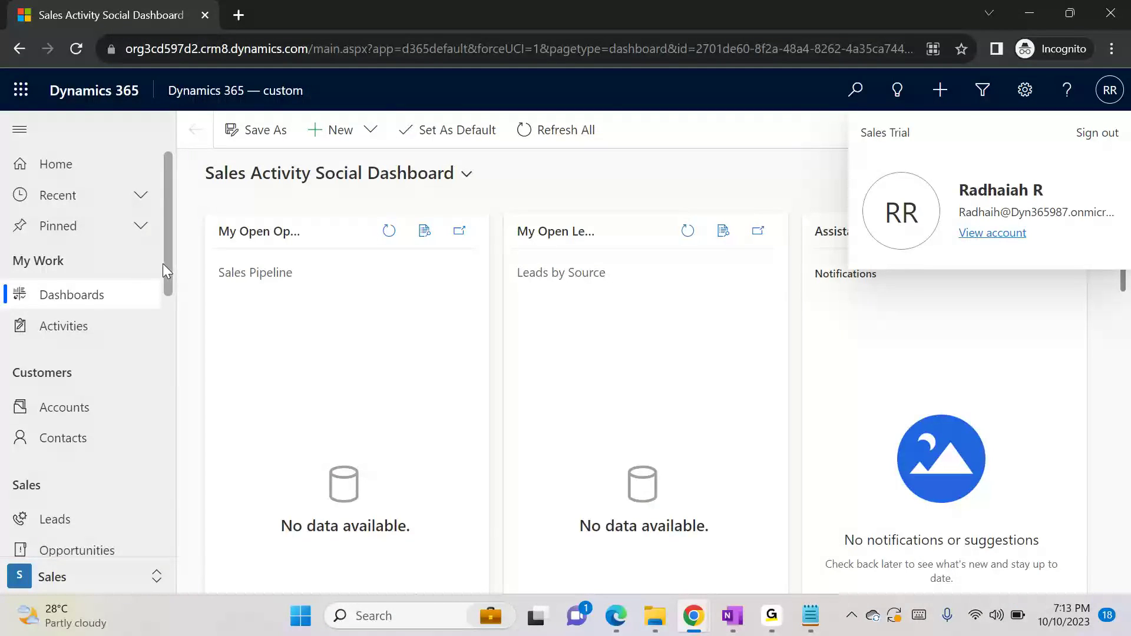
left_click_drag(166, 265, 187, 545)
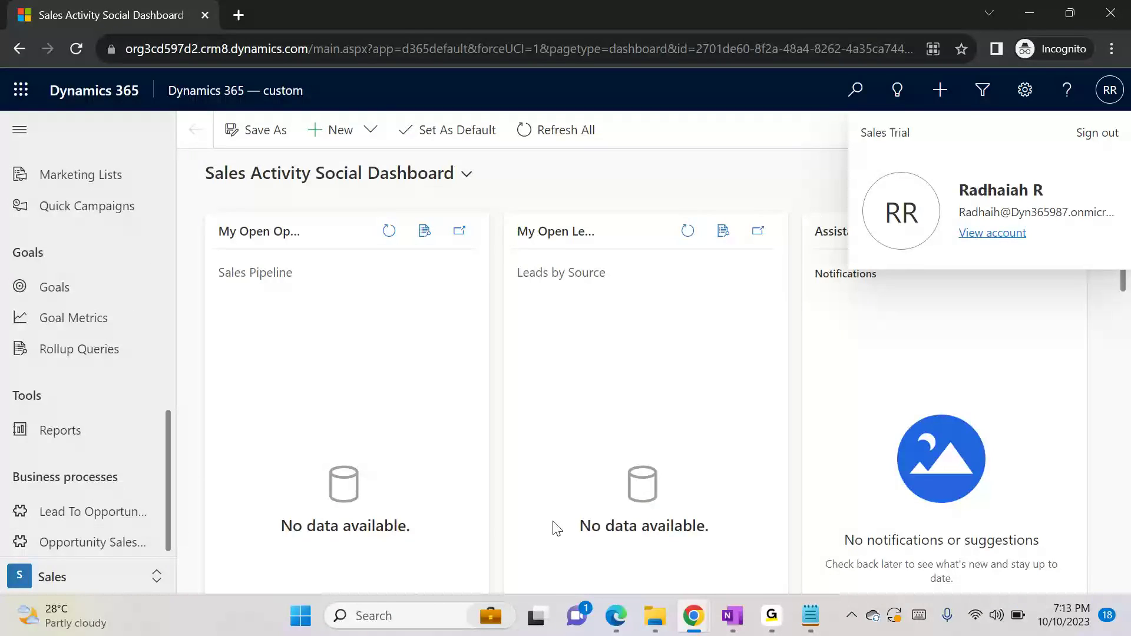
Switch to the administrator's Chrome window and open the Sales Manager role from the security roles beginning with S
mouse_move(689, 616)
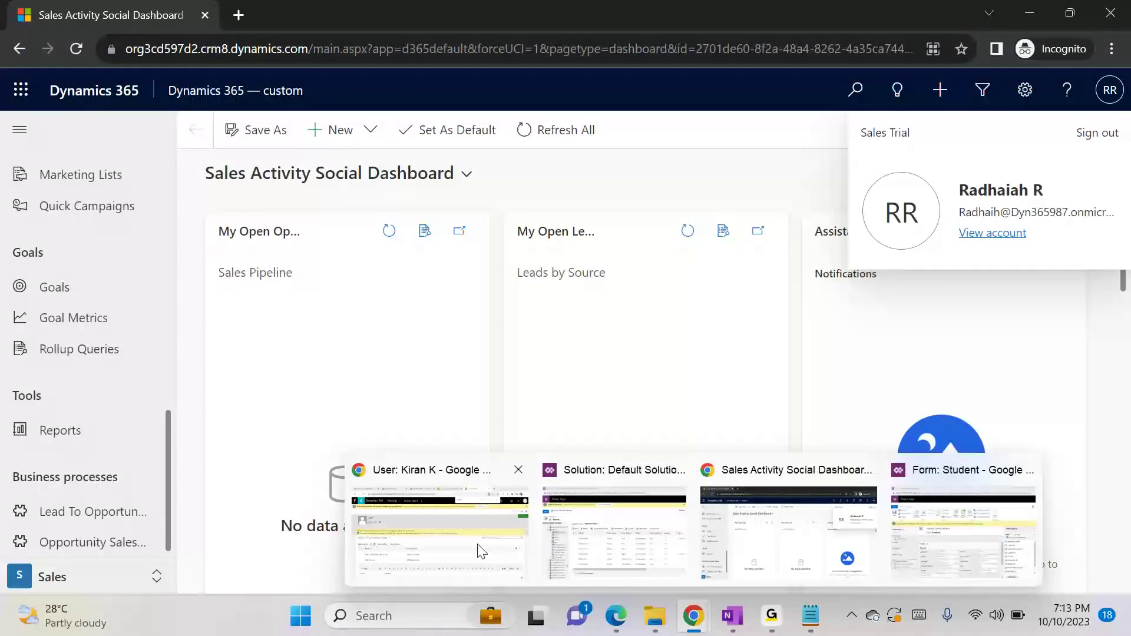
left_click(480, 551)
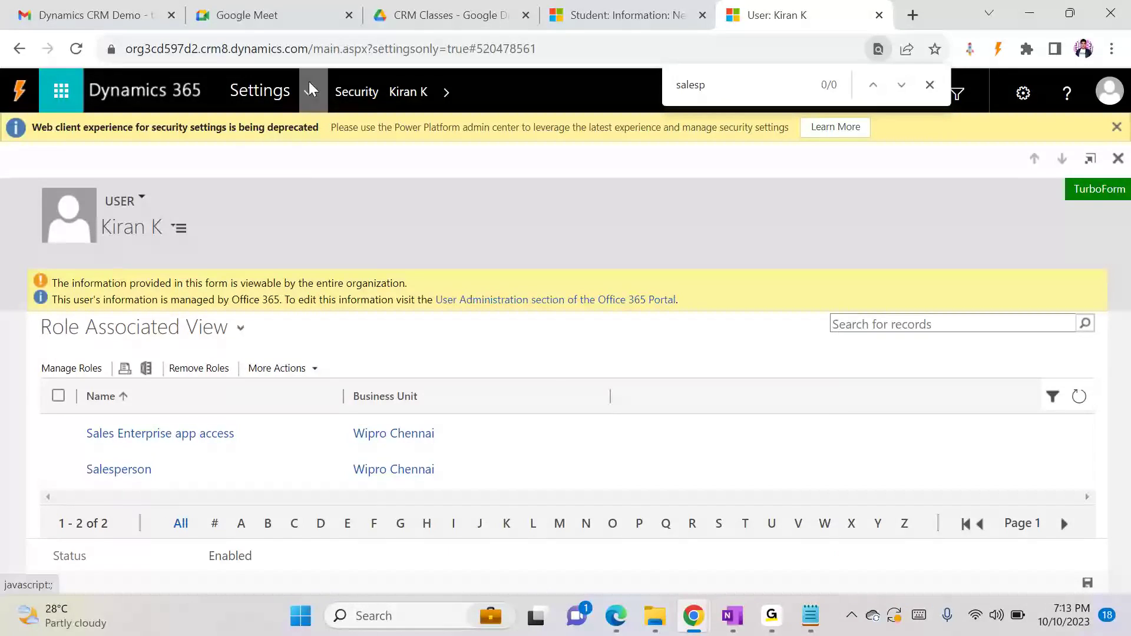
left_click(357, 92)
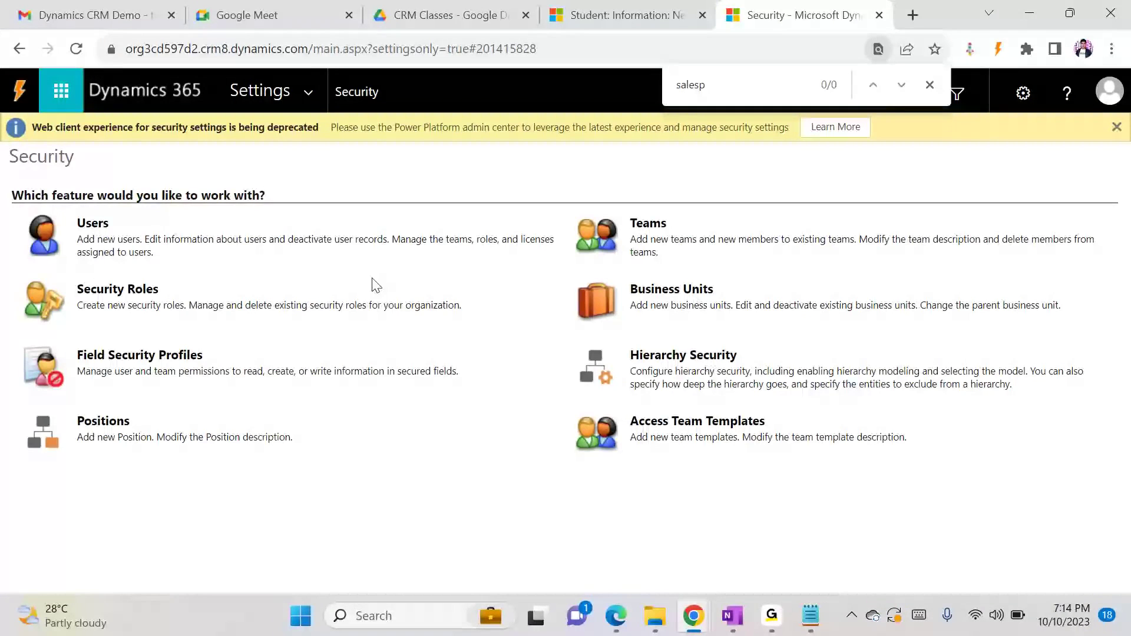
left_click(141, 295)
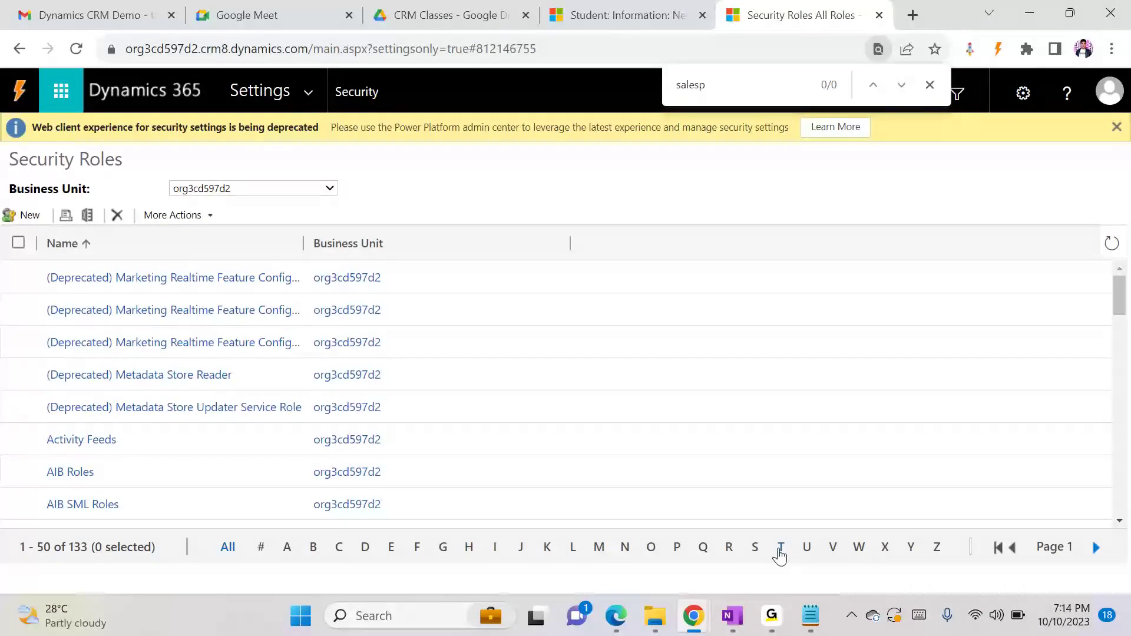
left_click(756, 548)
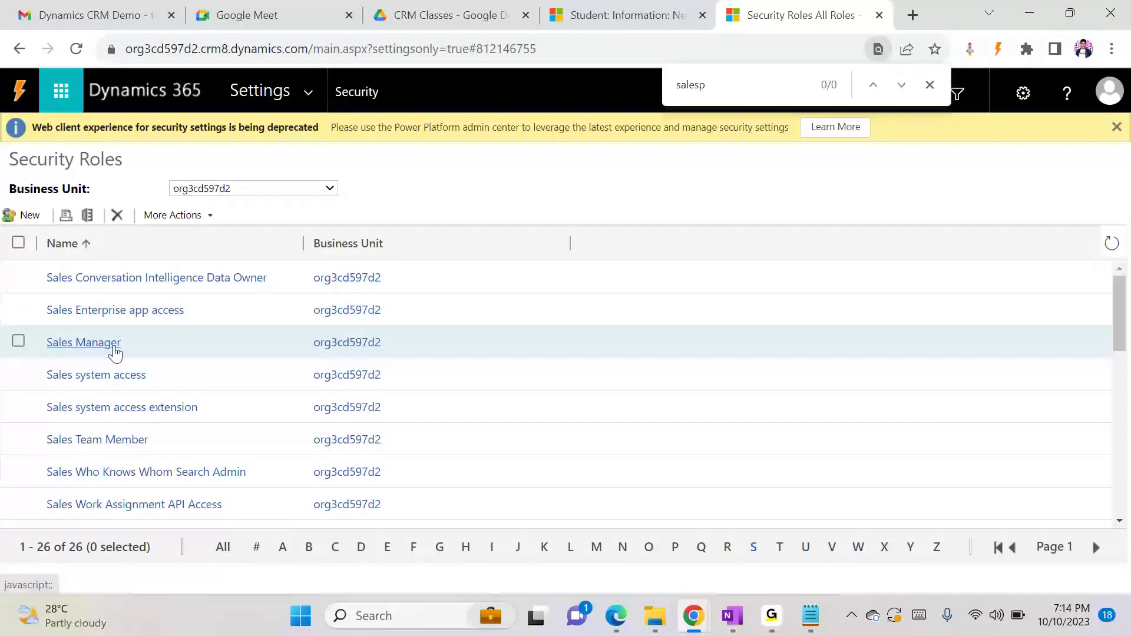
left_click(94, 342)
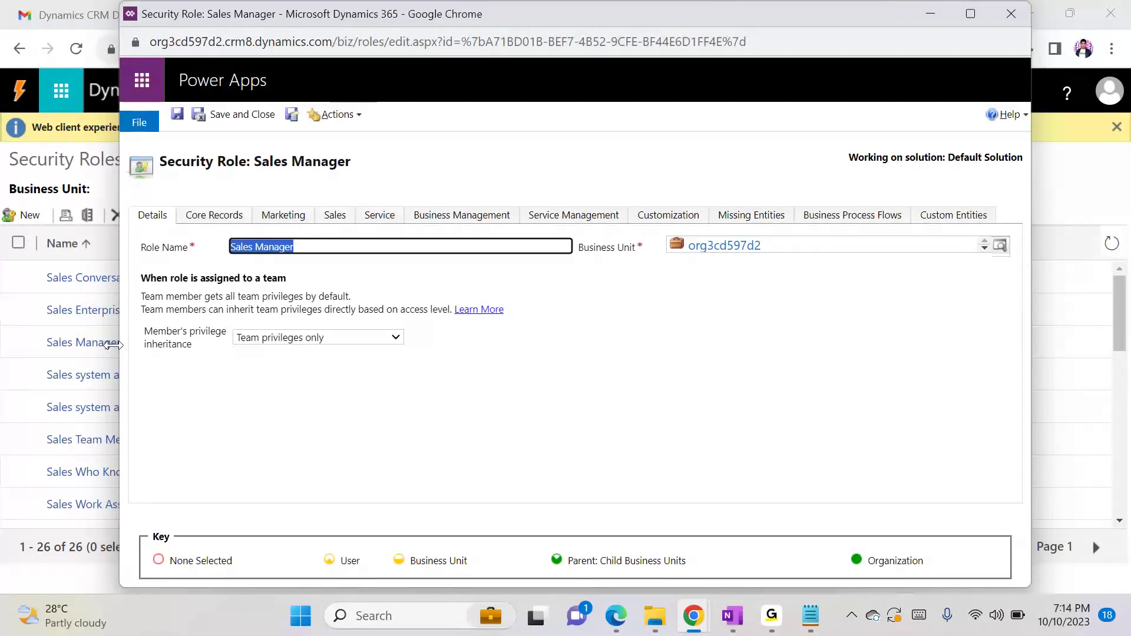
Grant the Sales Manager role organization-level privileges on the Student custom entity, and save and close the role
left_click(945, 224)
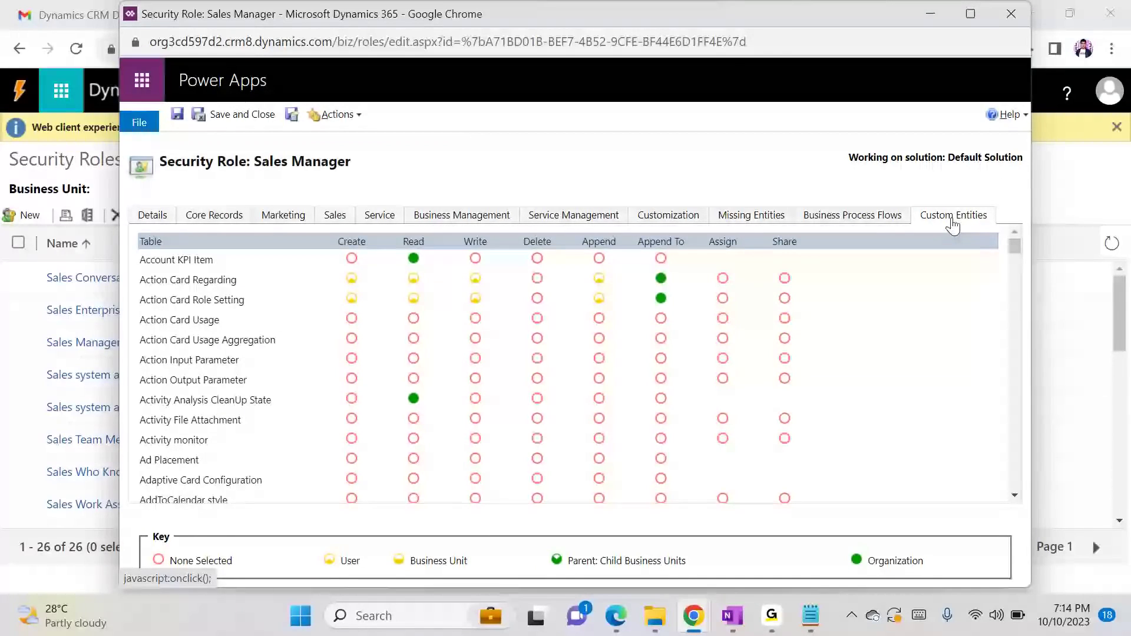
key("ctrl+f")
type("stu")
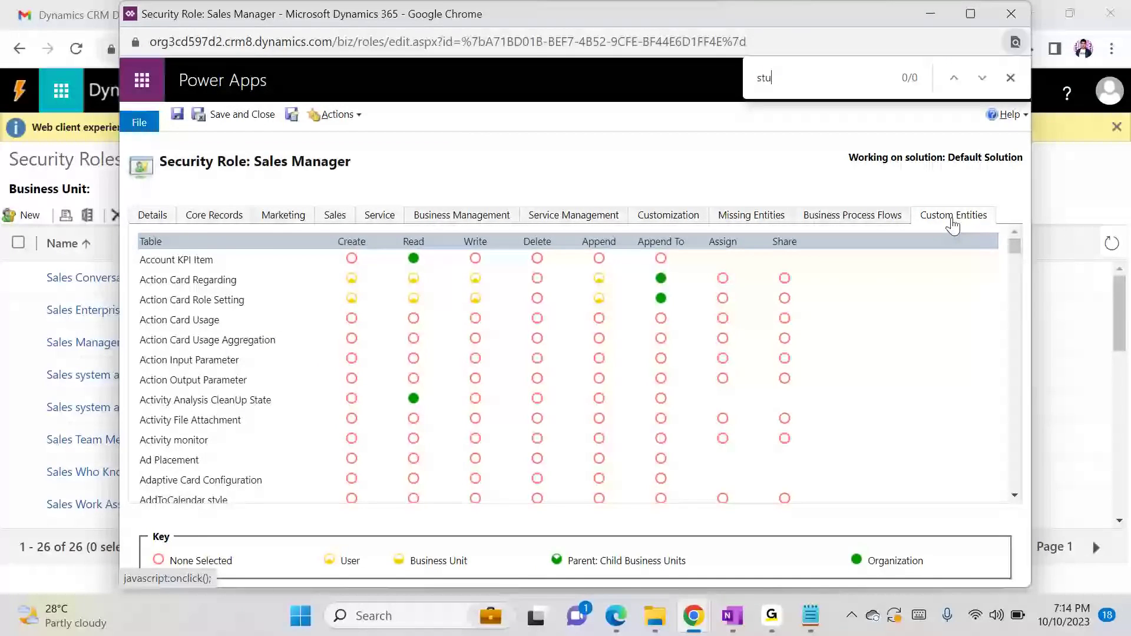
type("dent")
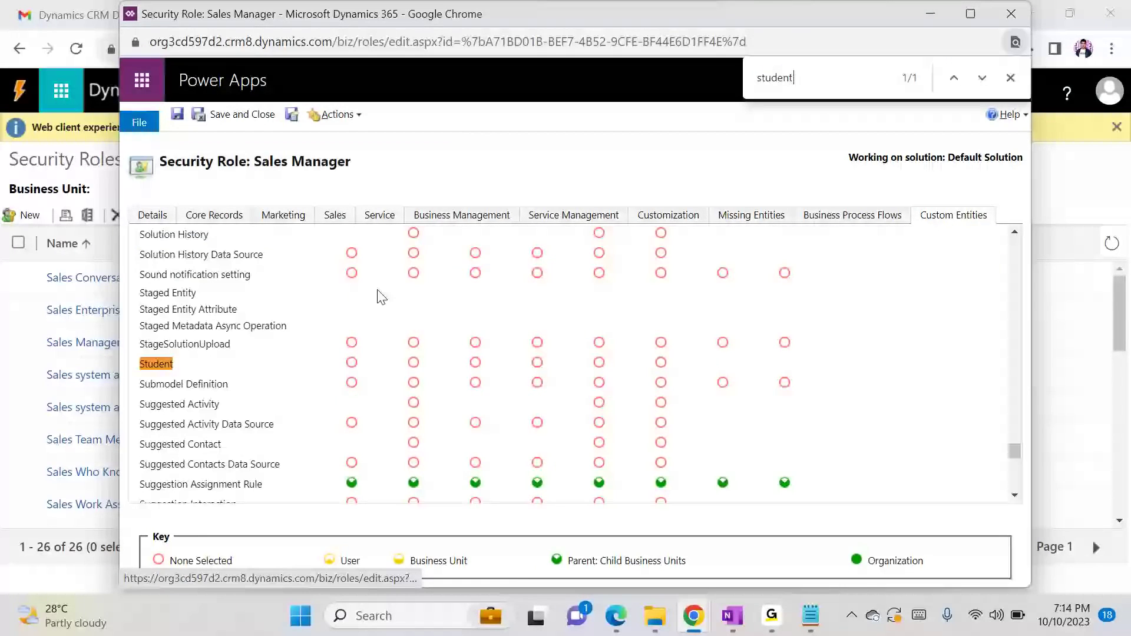
left_click(157, 365)
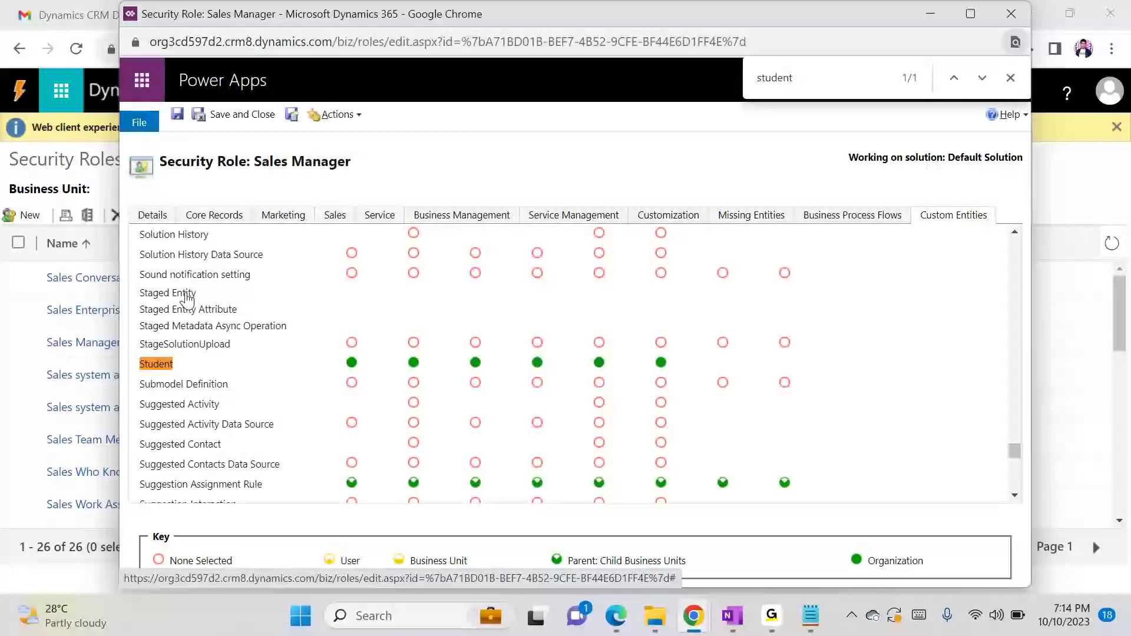
left_click(224, 116)
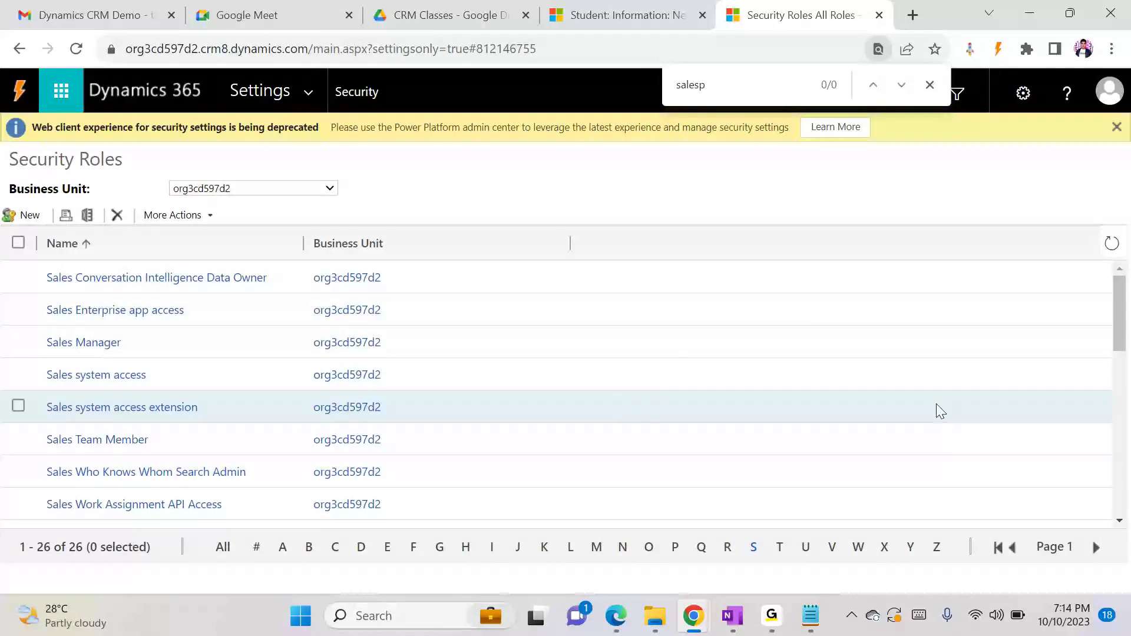
Open the Salesperson security role, raise its privileges on the Student custom entity, and save and close the role
left_click_drag(1118, 344, 1118, 392)
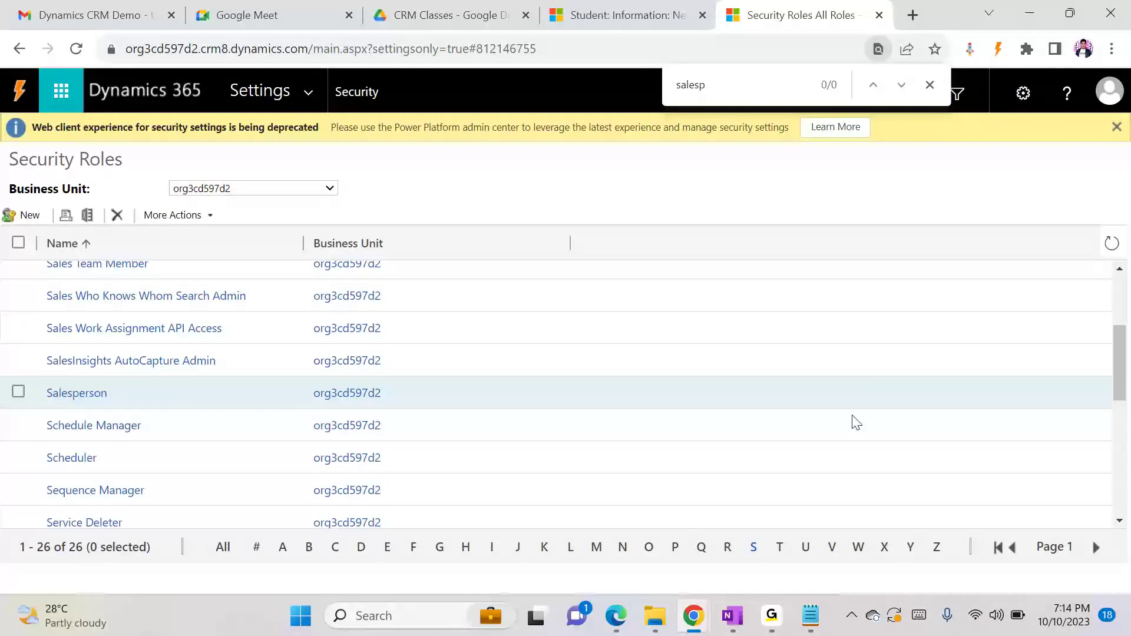
left_click(109, 398)
left_click(84, 396)
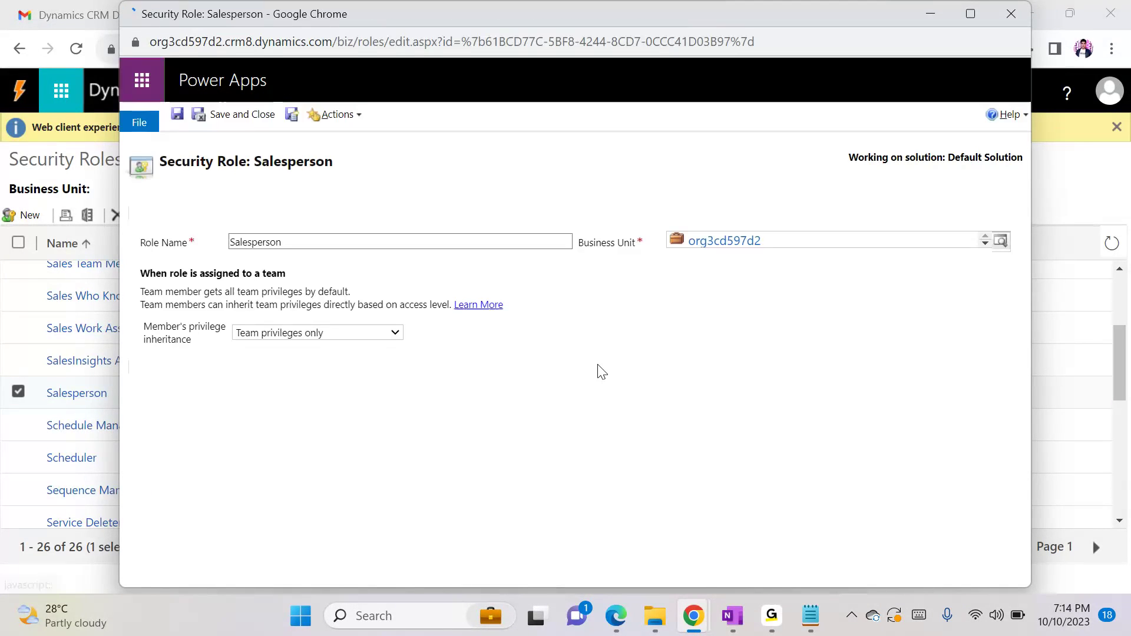
left_click(948, 222)
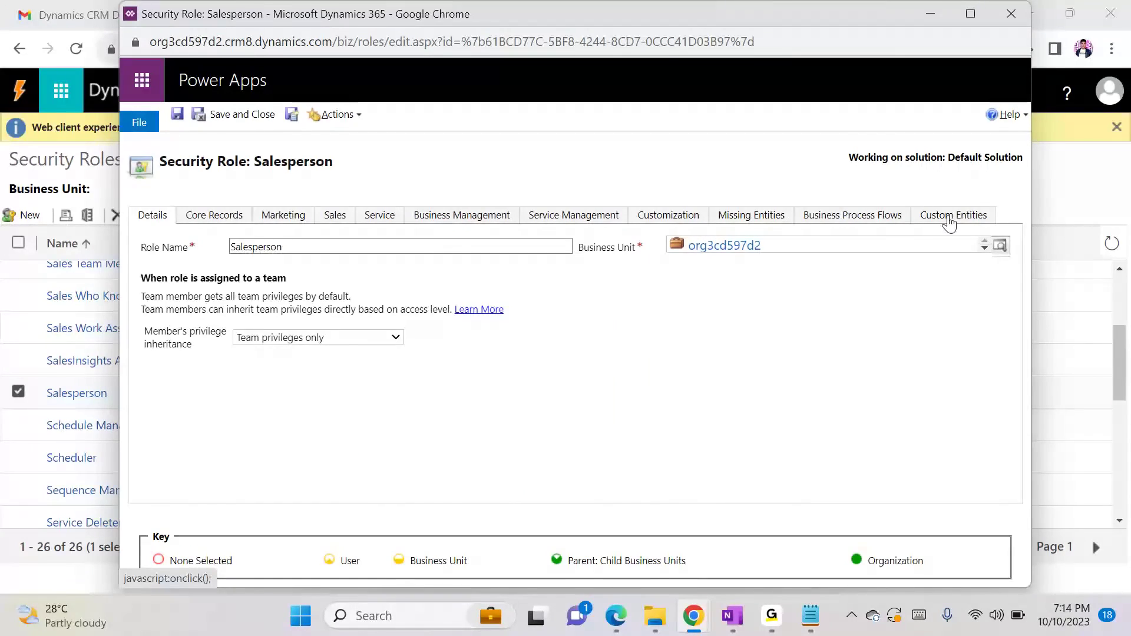
key("ctrl+f")
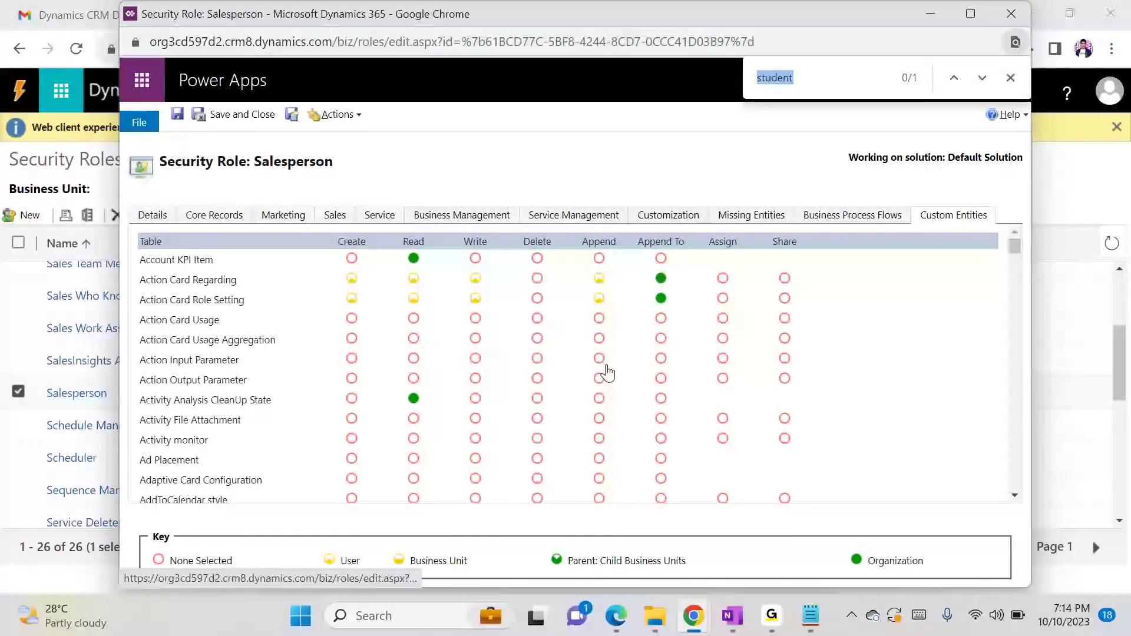
type("student")
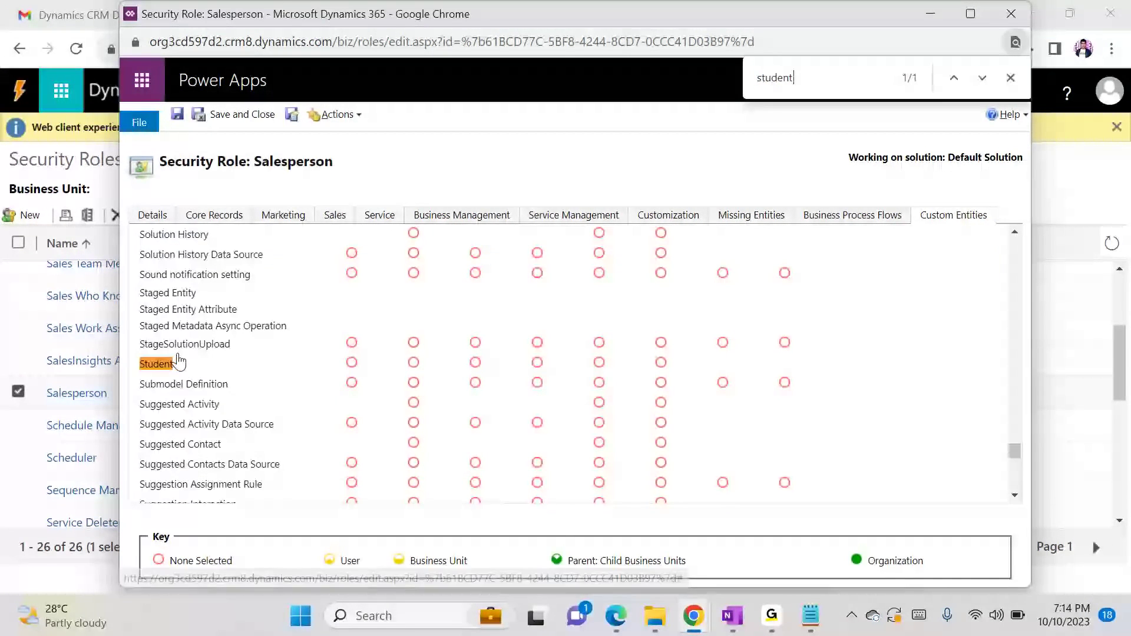
left_click(160, 370)
left_click(254, 118)
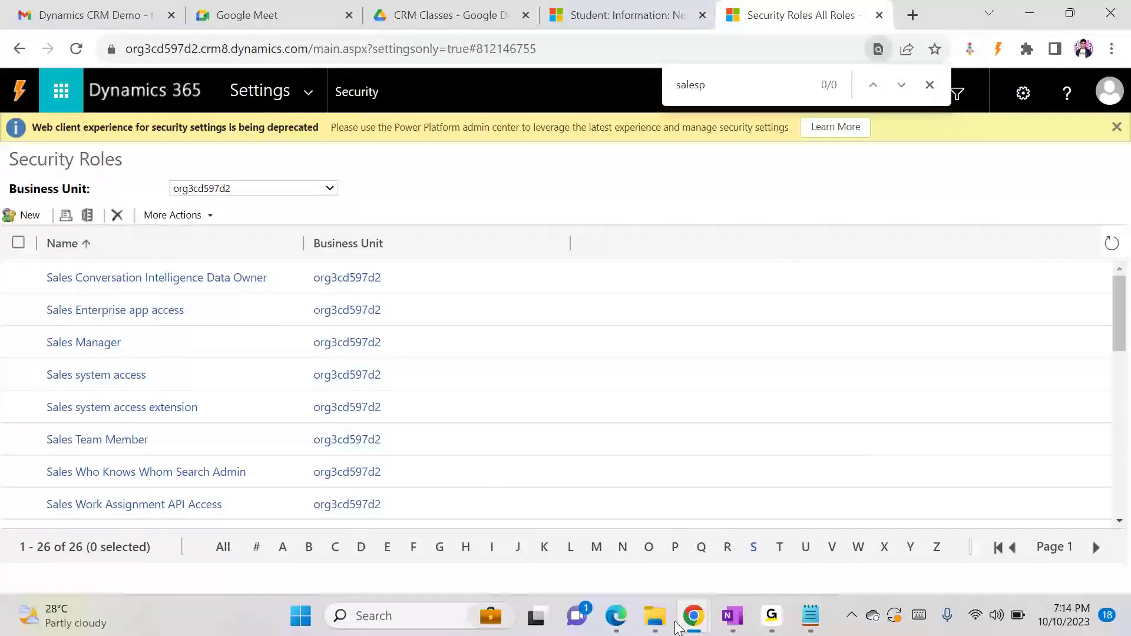
Switch to Edge, reload the second test user's Dynamics 365 — custom app, and look through its site map
left_click(624, 628)
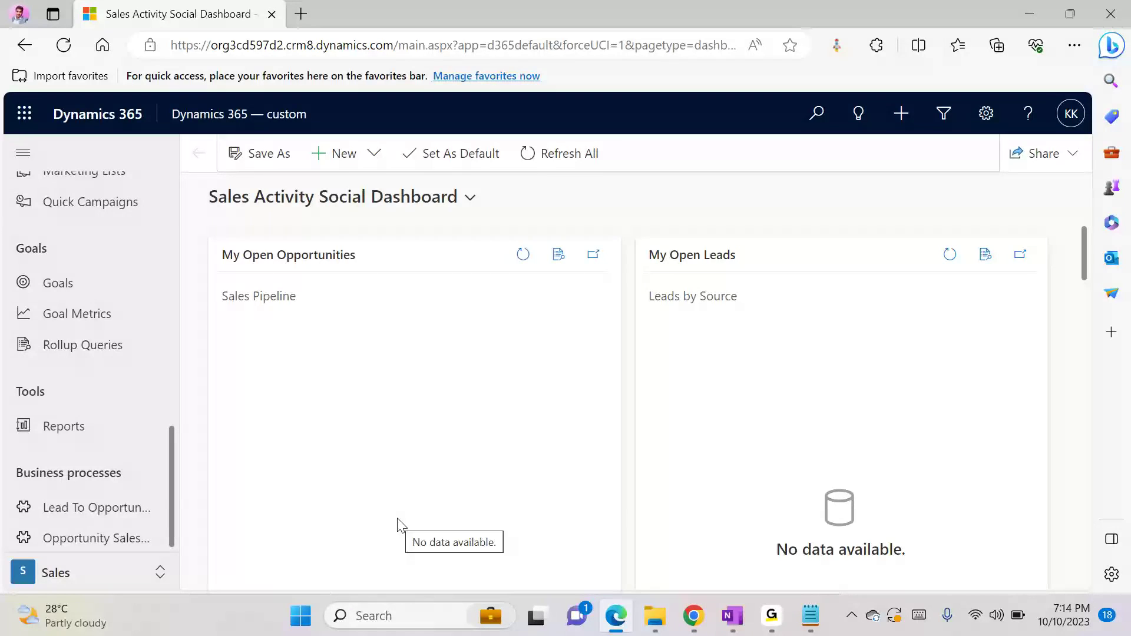
key("F5")
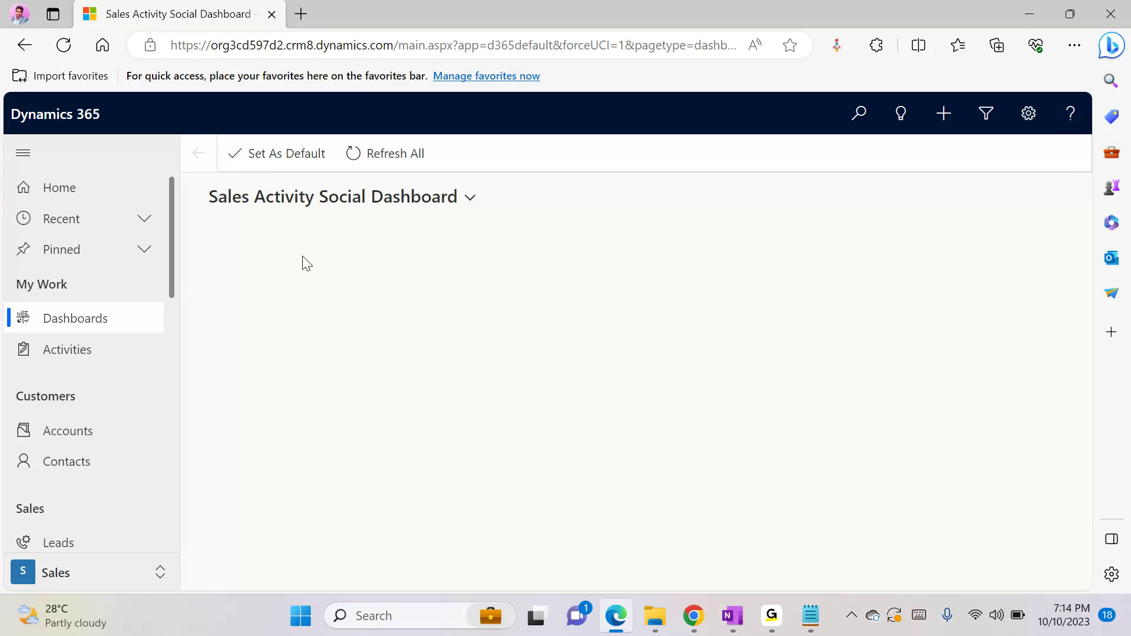
scroll(168, 264, "down", 8)
scroll(177, 519, "down", 3)
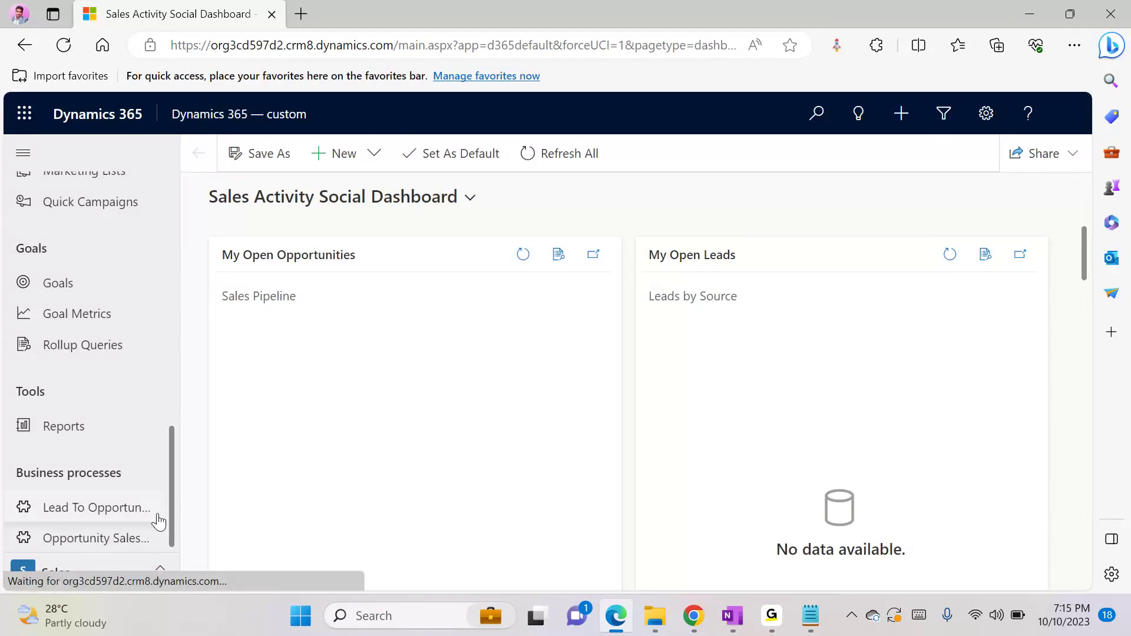
key("F5")
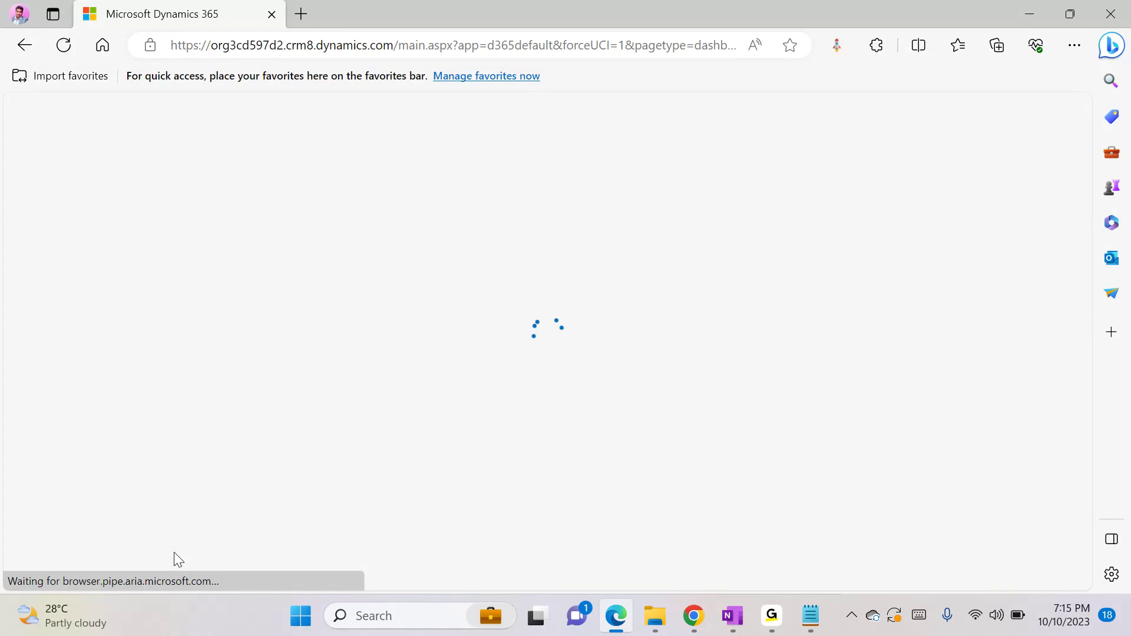
scroll(176, 475, "down", 10)
scroll(175, 476, "down", 2)
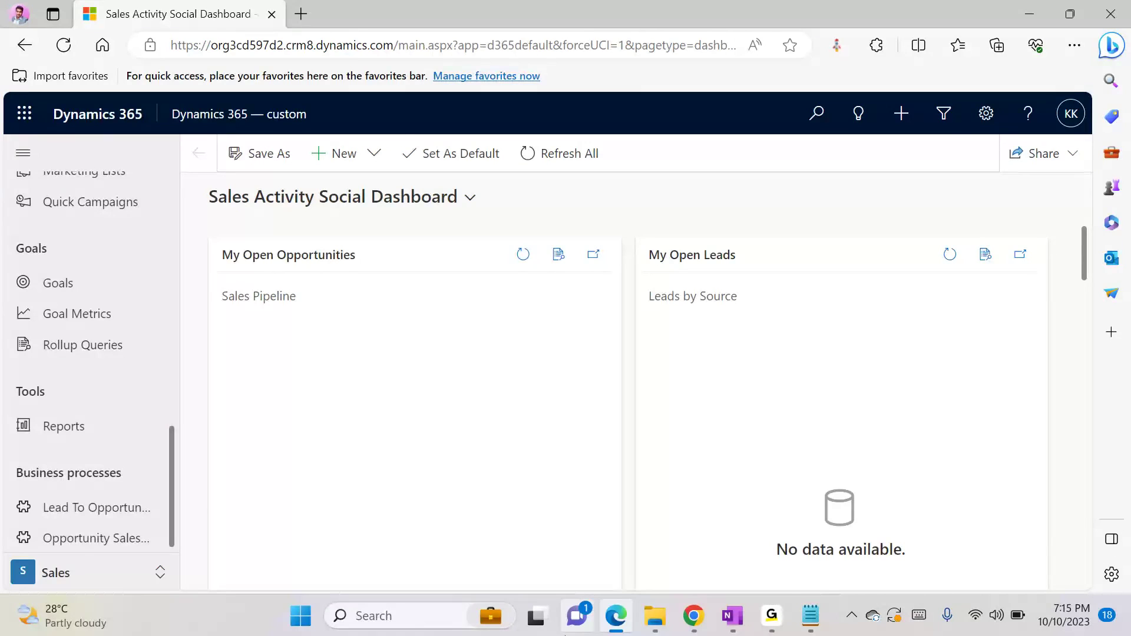
Switch to the incognito Chrome window, reload Dynamics 365, and check its site map and available areas as the first test user
left_click(694, 616)
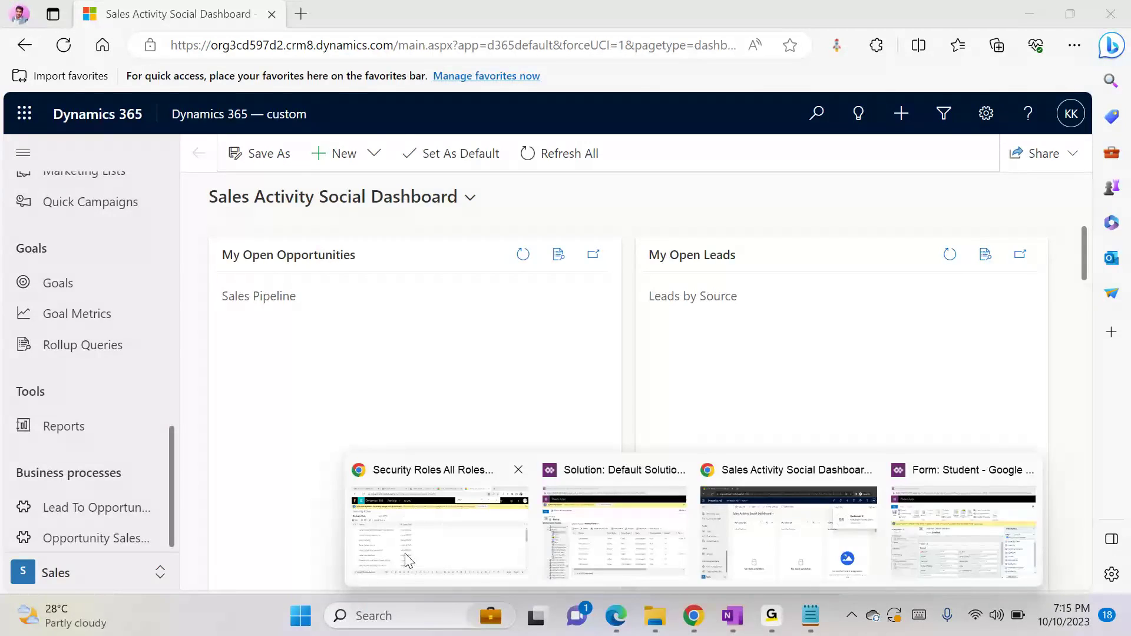
left_click(406, 533)
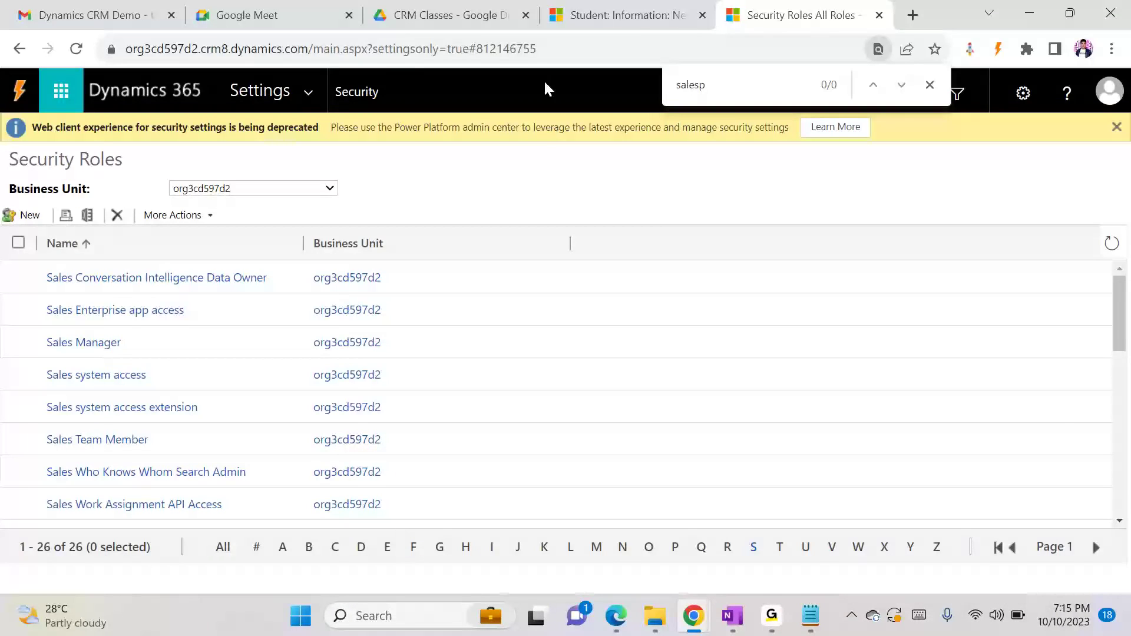
left_click(694, 616)
left_click(785, 525)
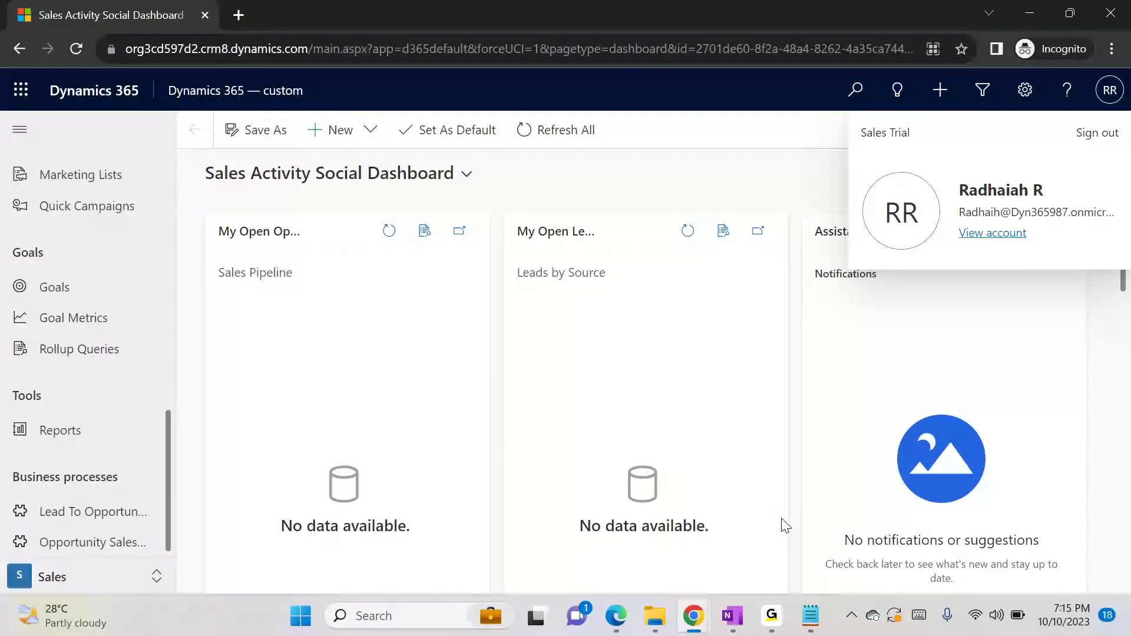
key("F5")
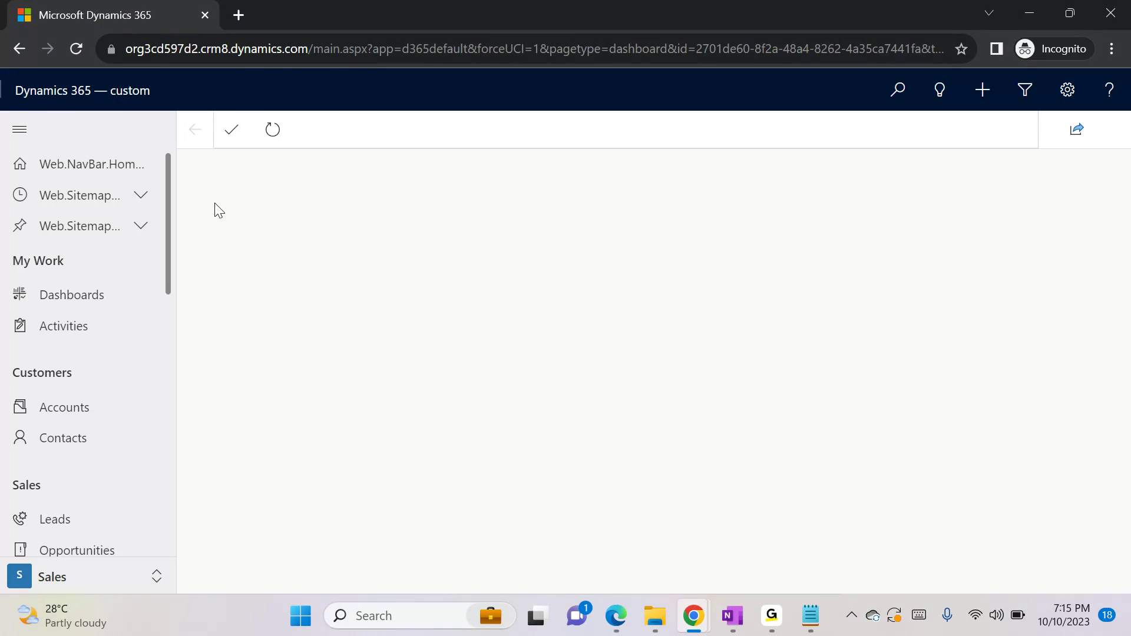
scroll(174, 277, "down", 10)
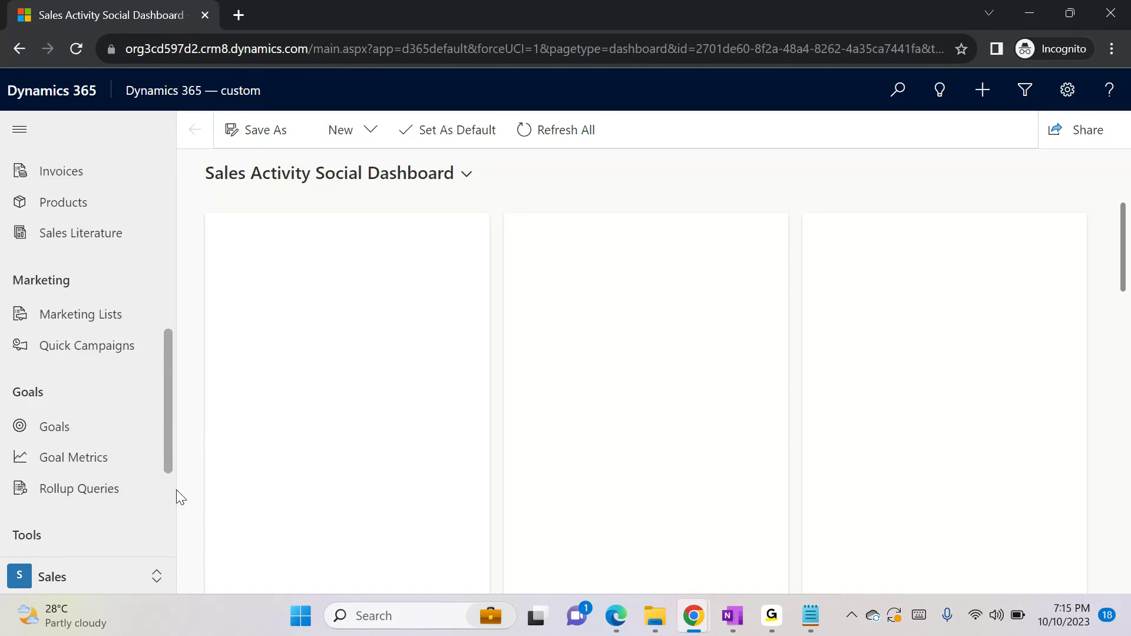
scroll(167, 518, "down", 3)
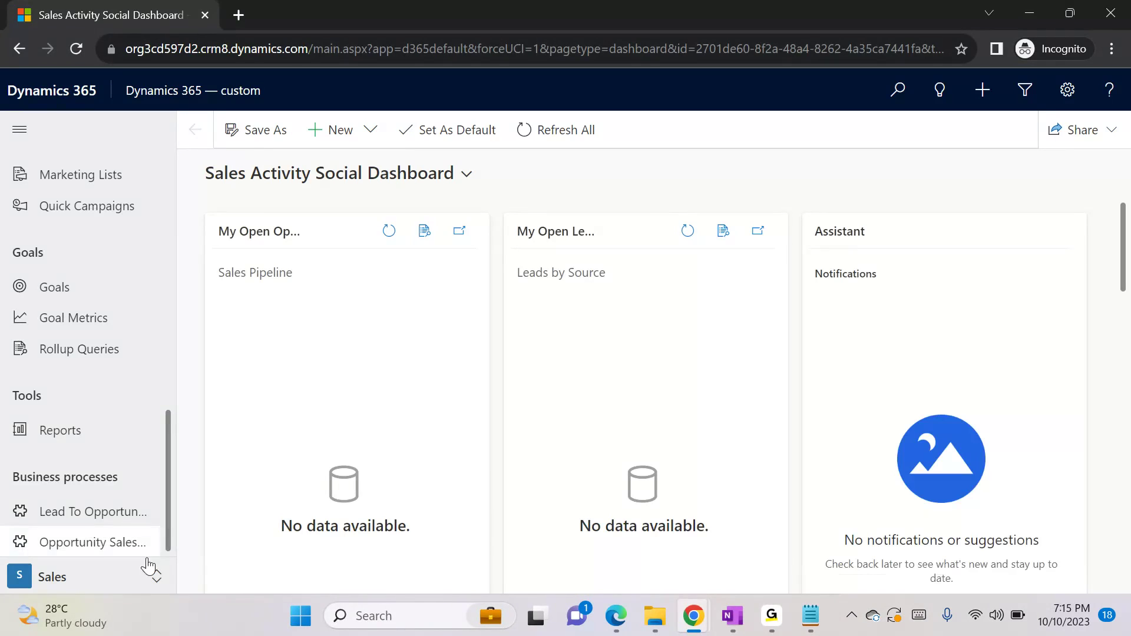
left_click(108, 583)
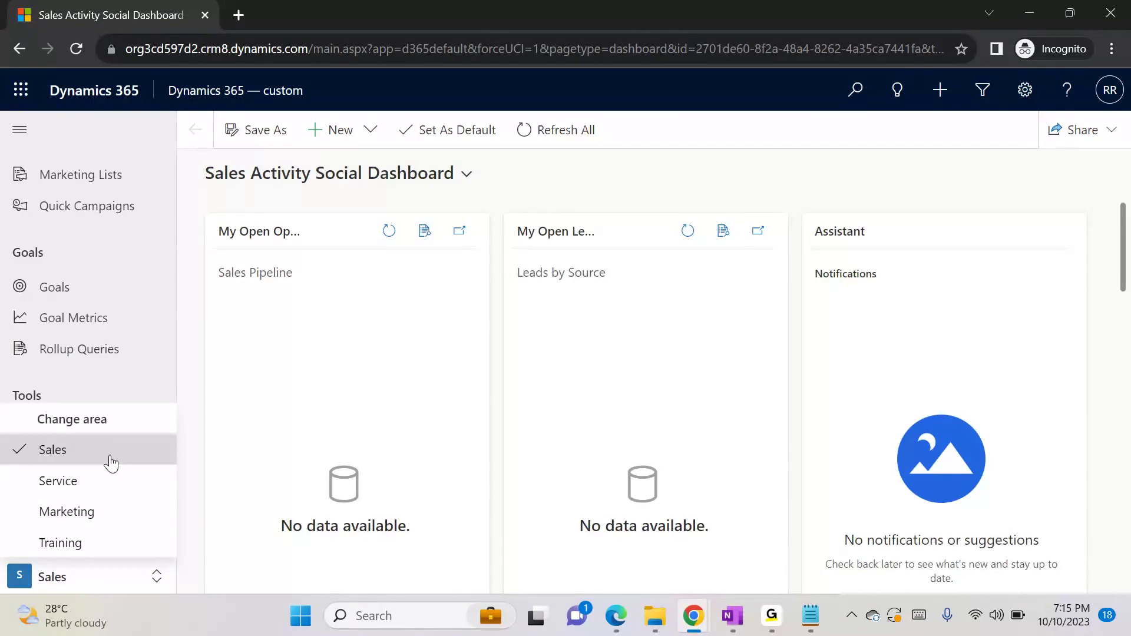
left_click(200, 314)
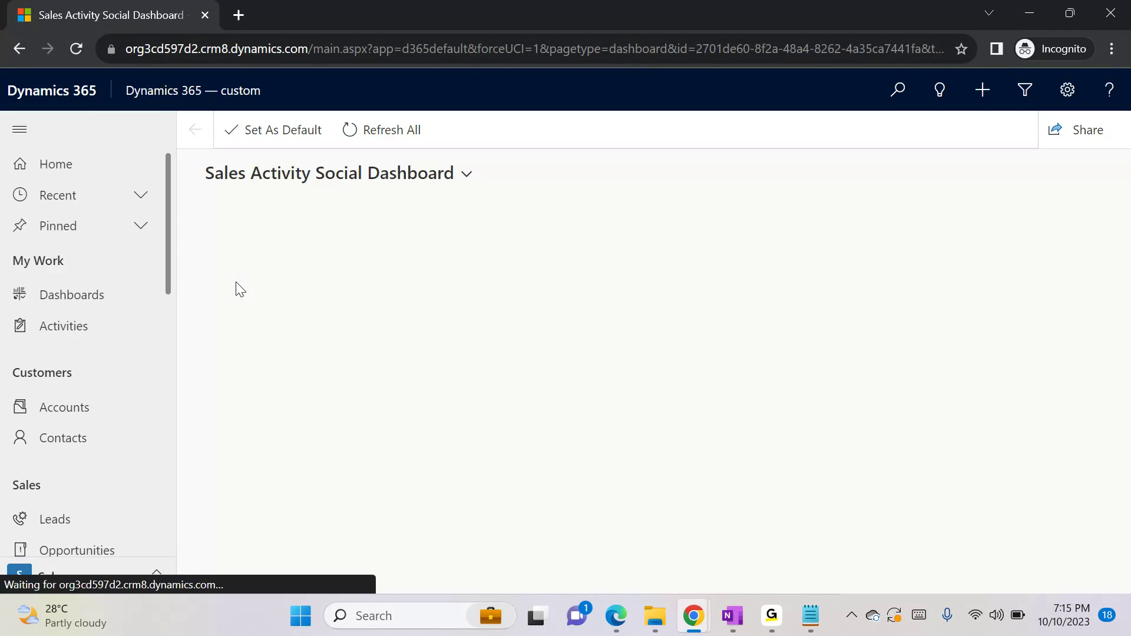
left_click_drag(169, 273, 177, 631)
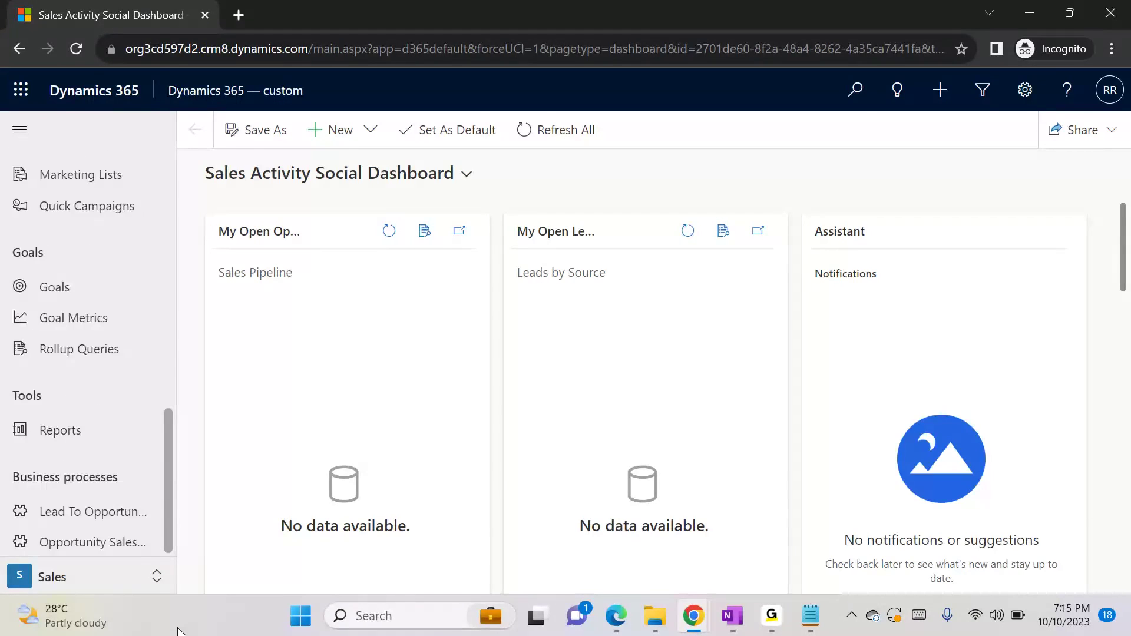
Look for the Student entity in the quick-create list, reload the app, and check its site map and available areas
left_click(940, 90)
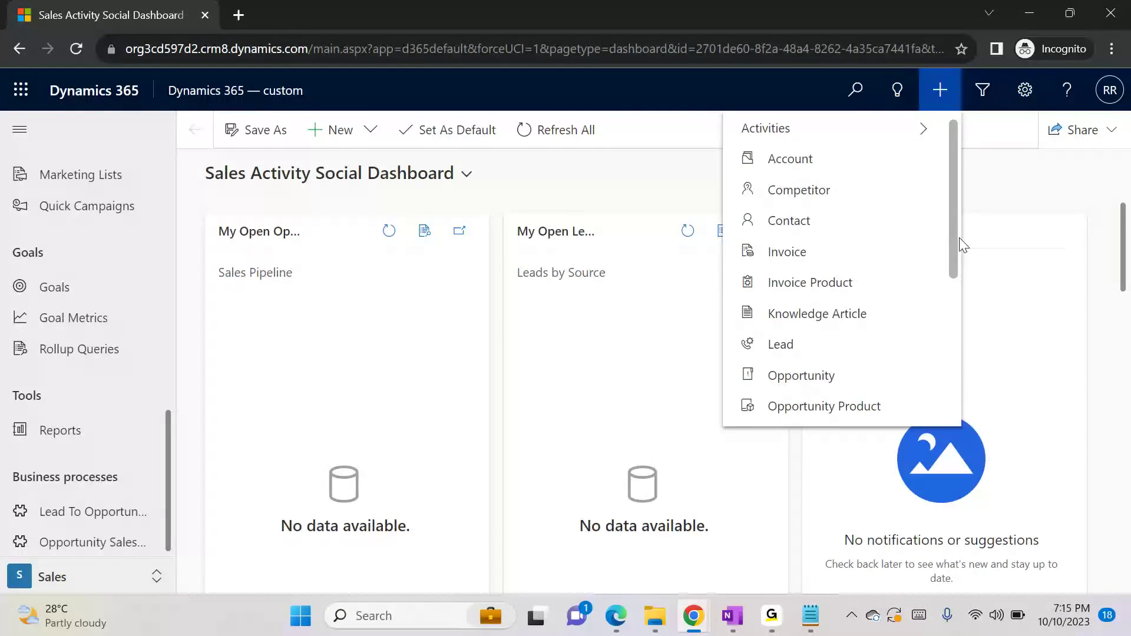
left_click_drag(960, 245, 961, 390)
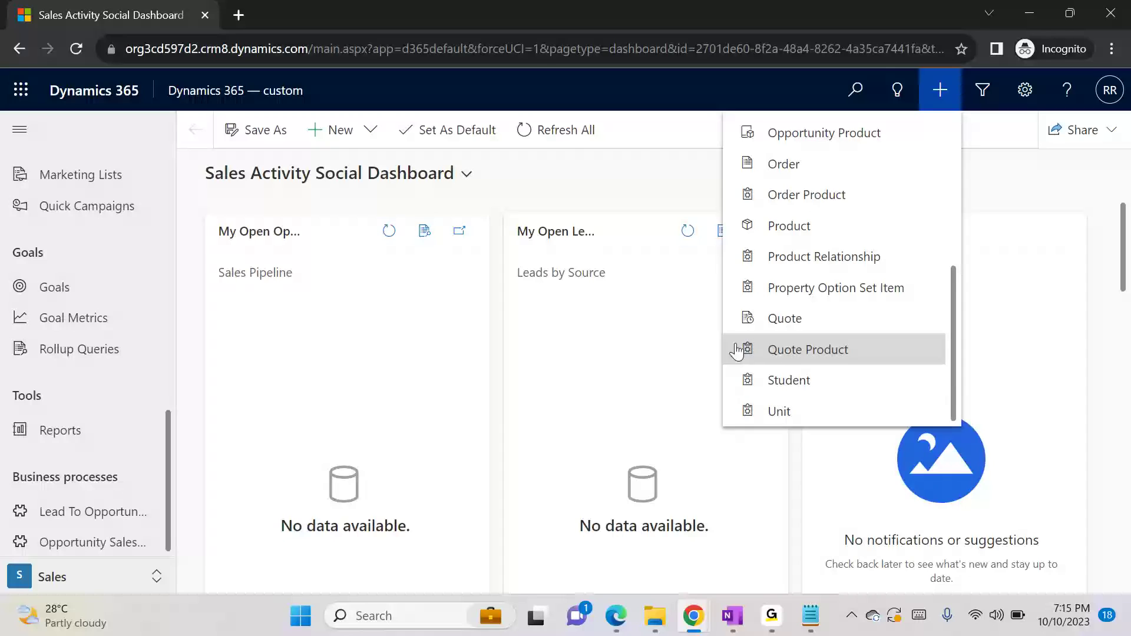
left_click_drag(163, 443, 168, 185)
key("F5")
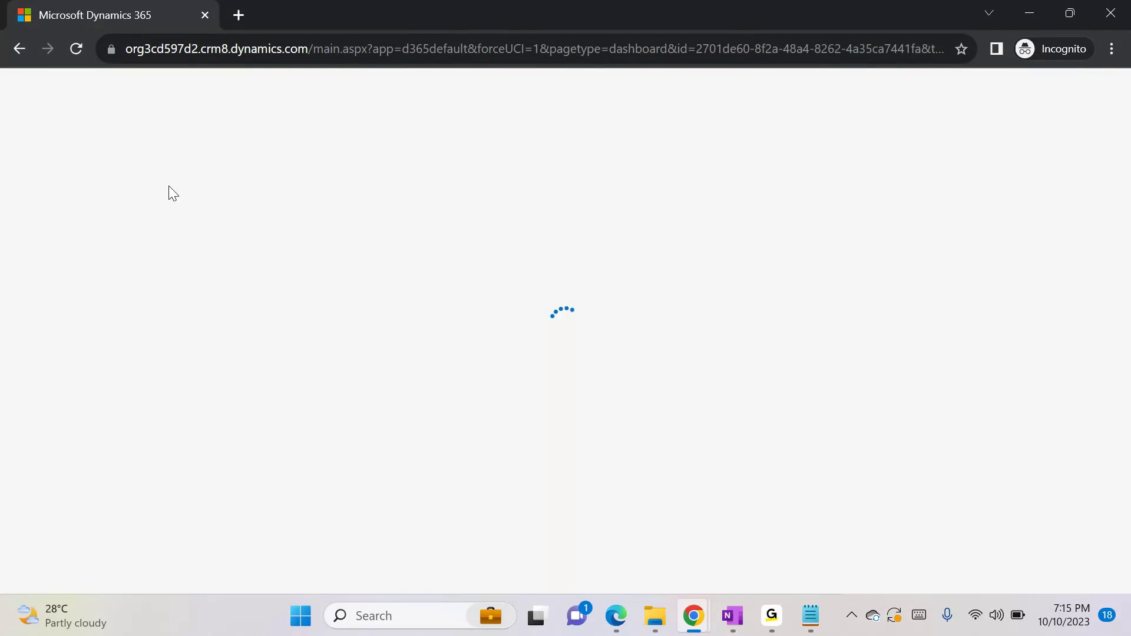
left_click_drag(165, 224, 175, 507)
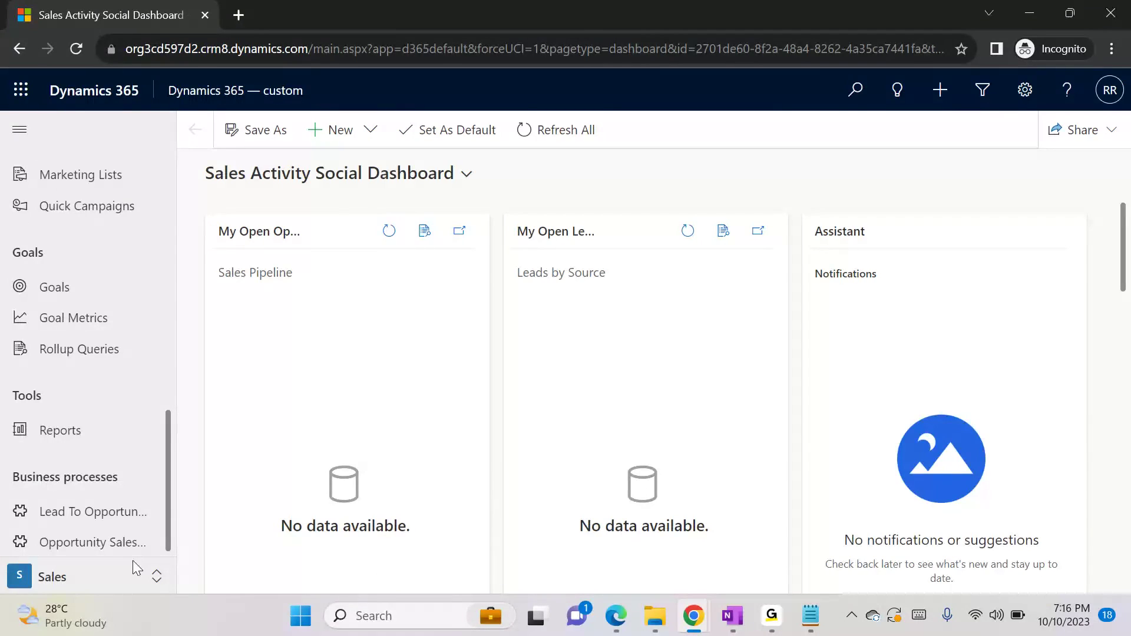
left_click(84, 578)
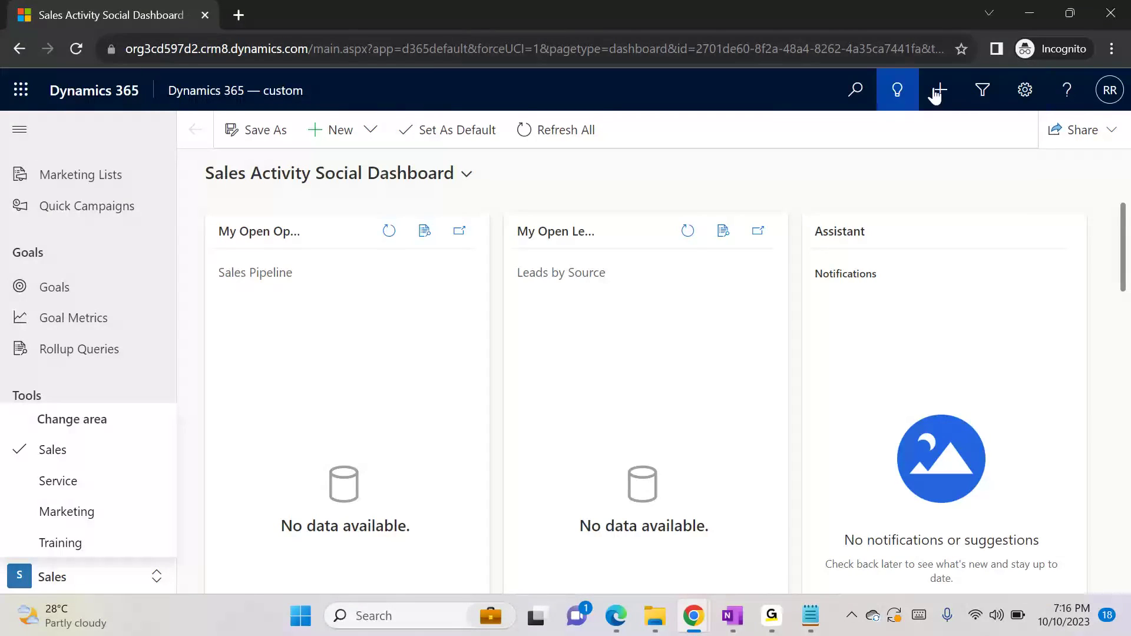
Go to the Advanced Settings of Dynamics 365 and open Advanced Find as the first test user
left_click(1023, 94)
left_click(1023, 94)
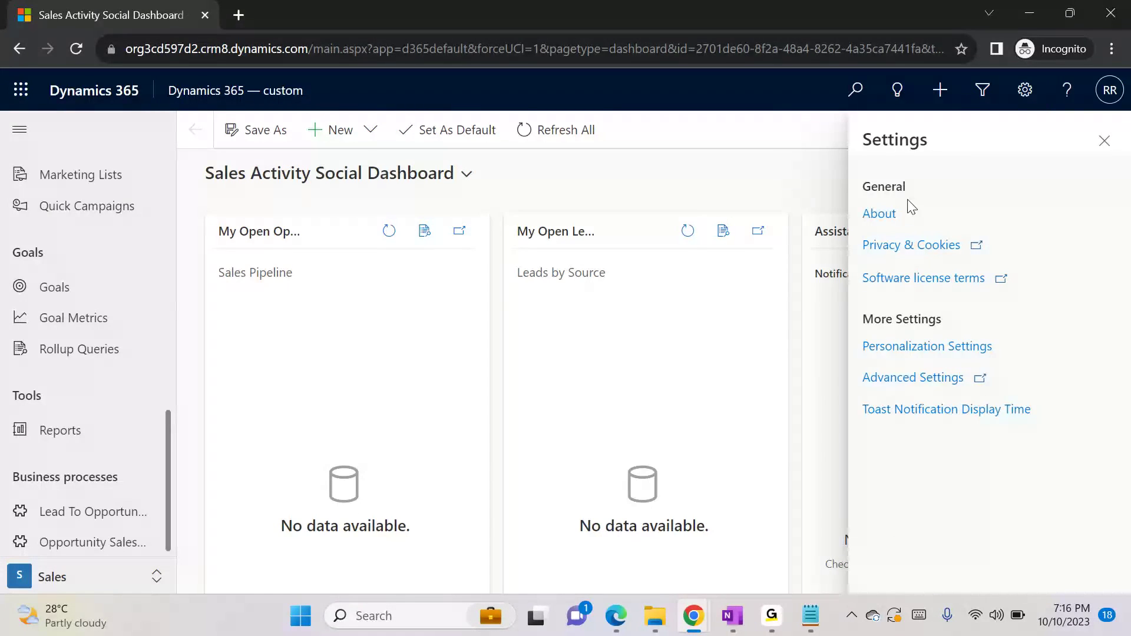
left_click(907, 379)
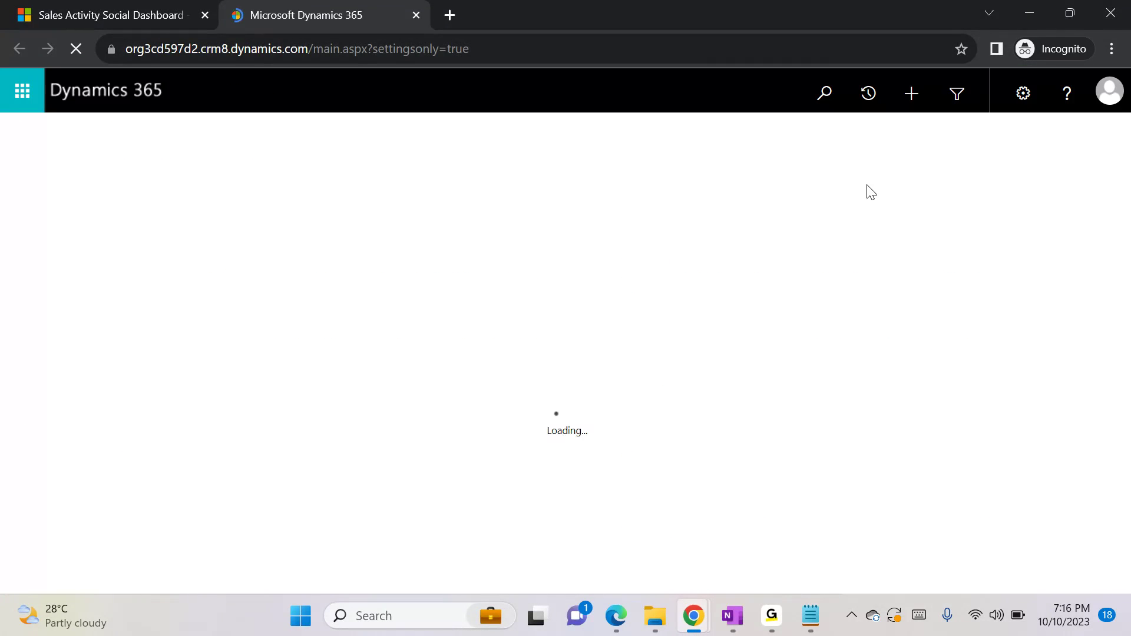
left_click(952, 105)
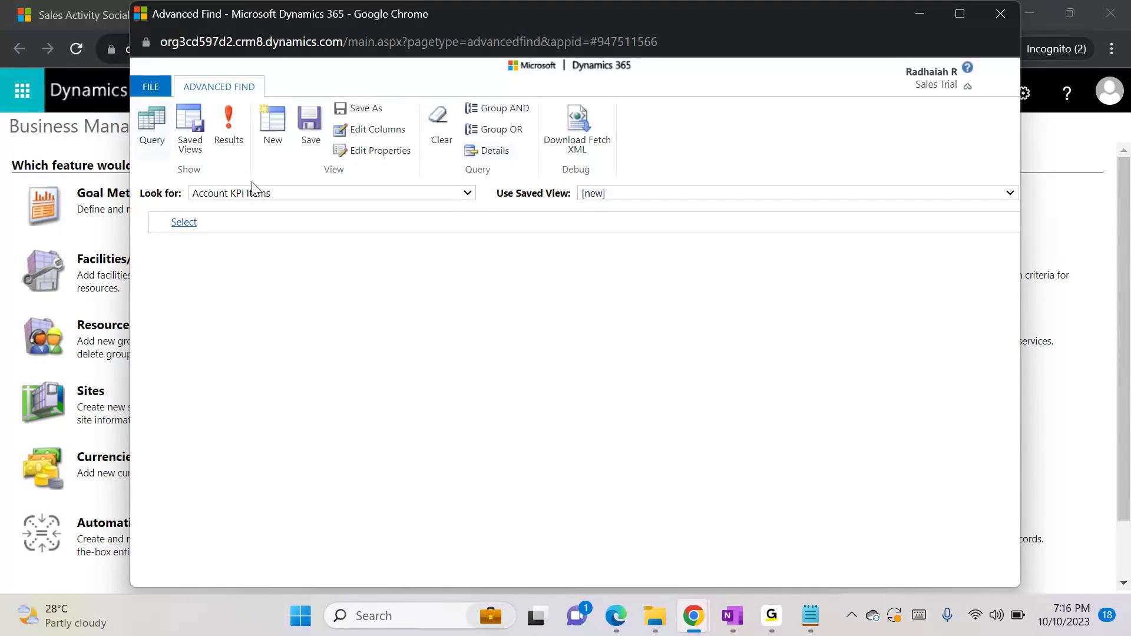
Run an Advanced Find query that looks for Students
left_click(240, 195)
type("st")
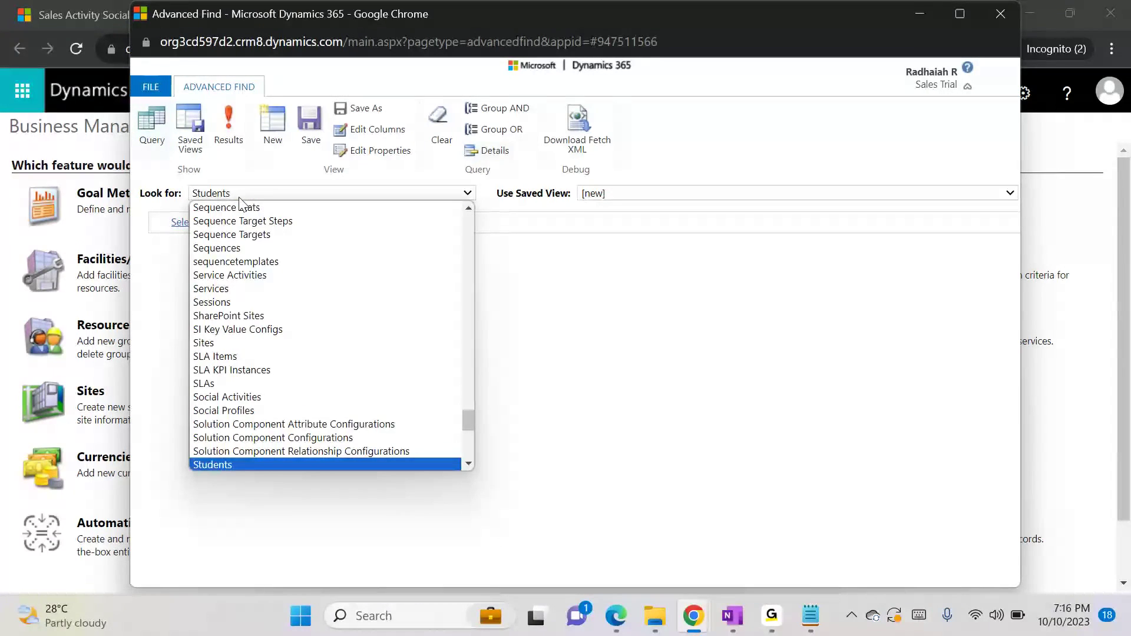
key("Return")
left_click(228, 136)
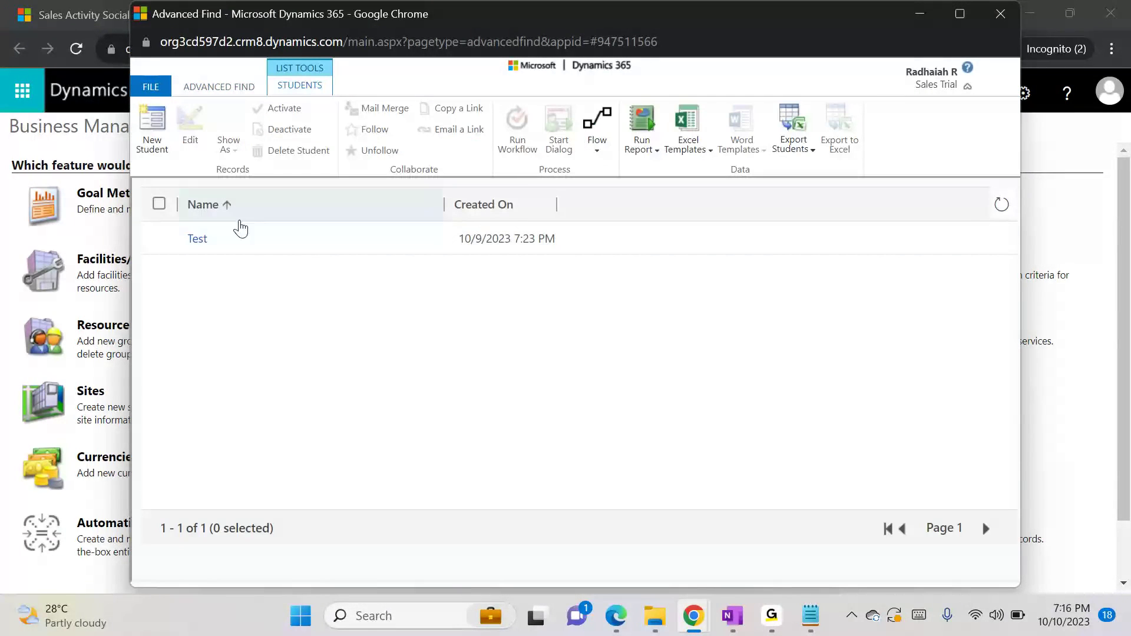
Open a new Student record full-screen, check the signed-in account and the form layout, and close the record window
left_click(157, 129)
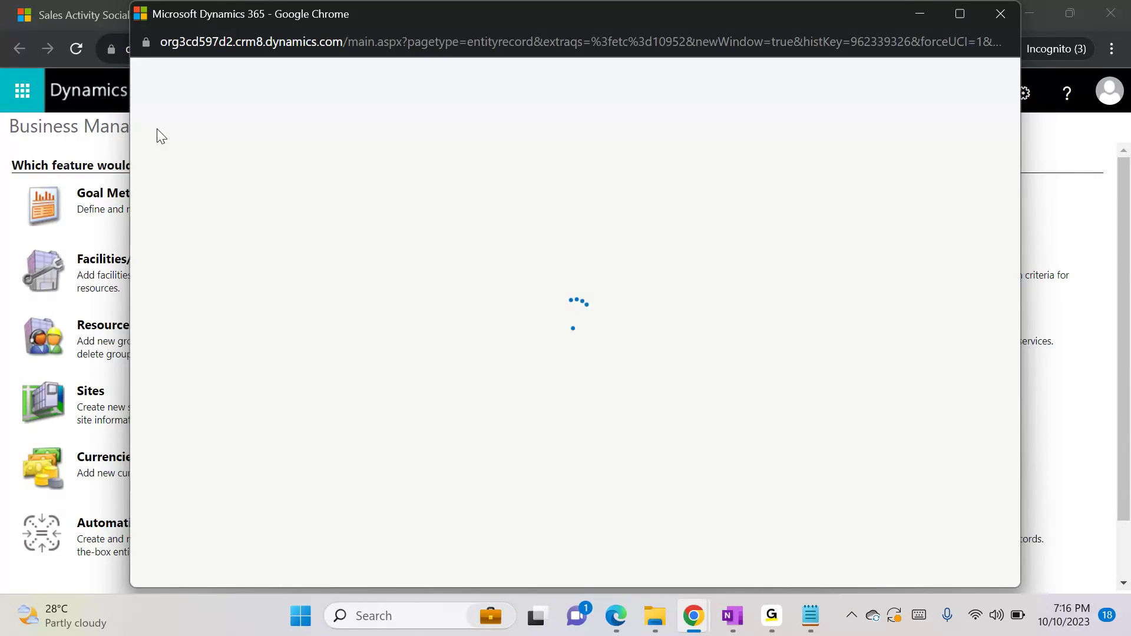
left_click(960, 14)
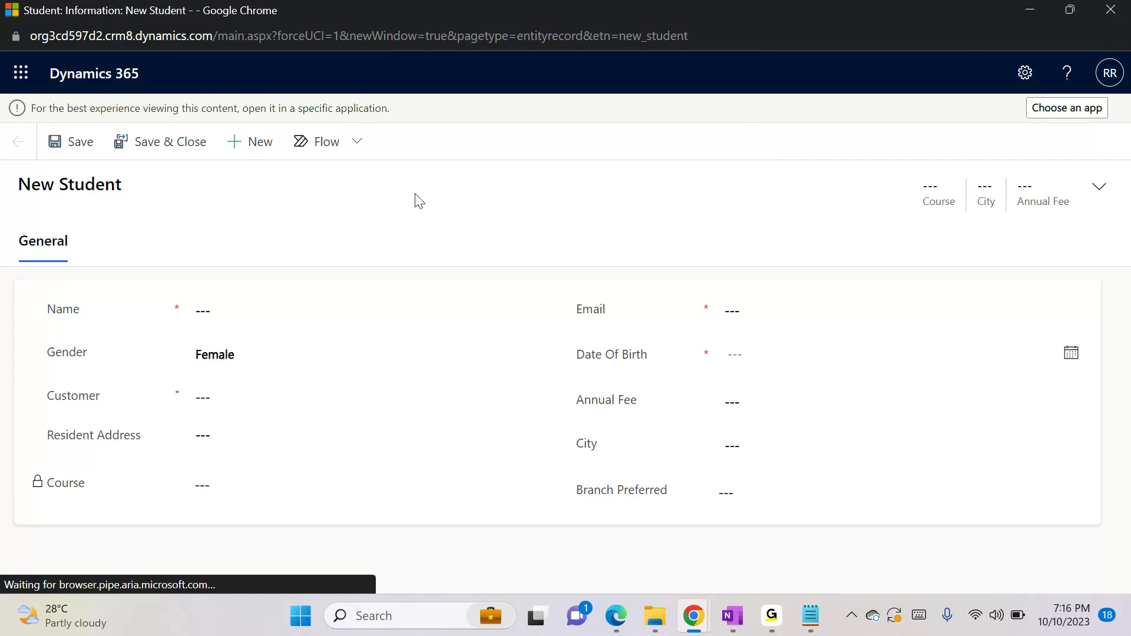
left_click(1114, 83)
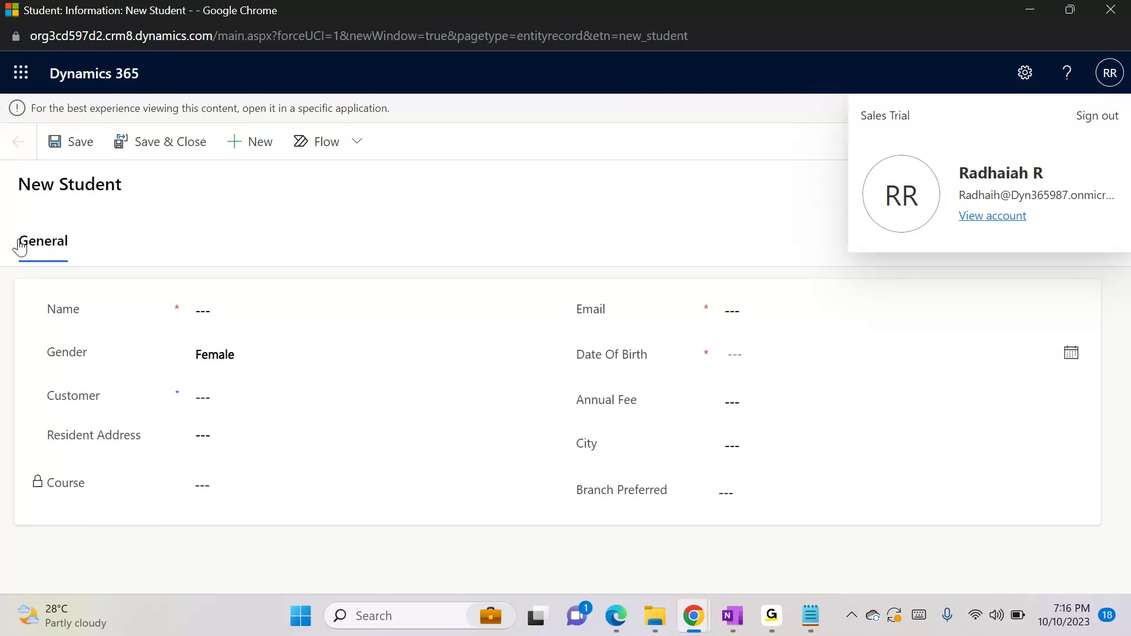
left_click_drag(17, 248, 80, 235)
left_click(97, 238)
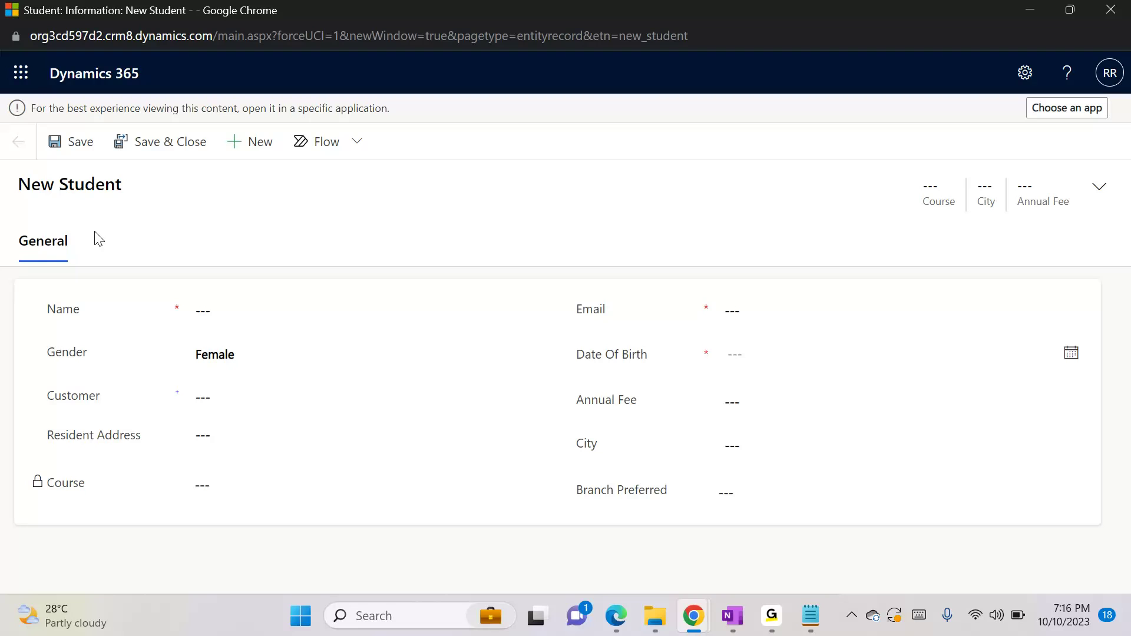
left_click(1115, 13)
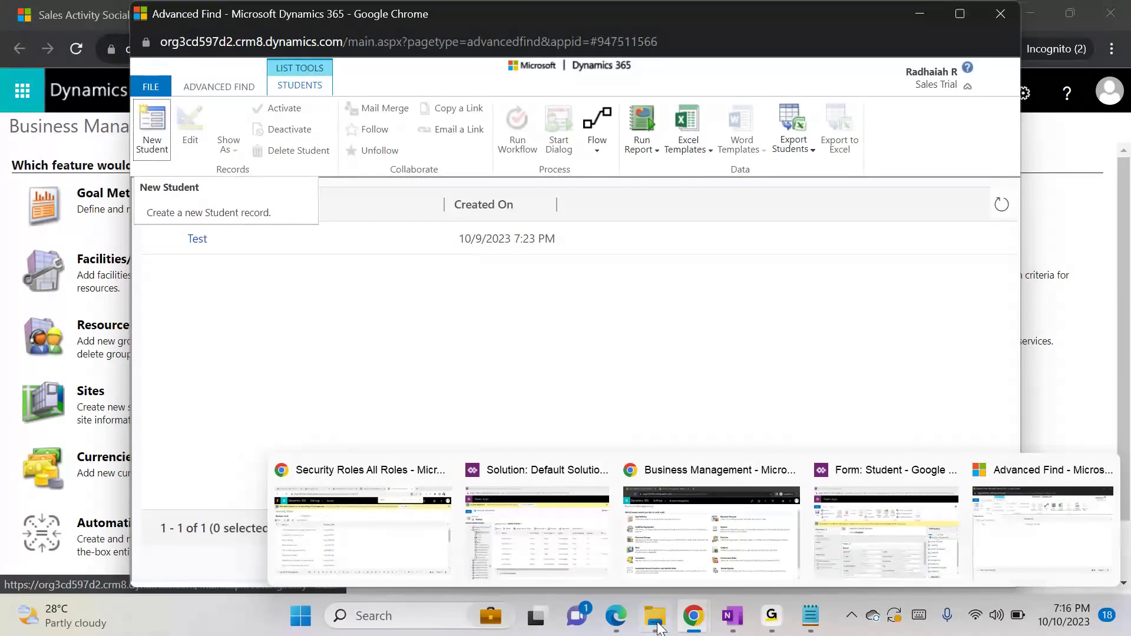
Switch to Edge, go to the Advanced Settings of Dynamics 365 as the second test user, and open Advanced Find
left_click(615, 616)
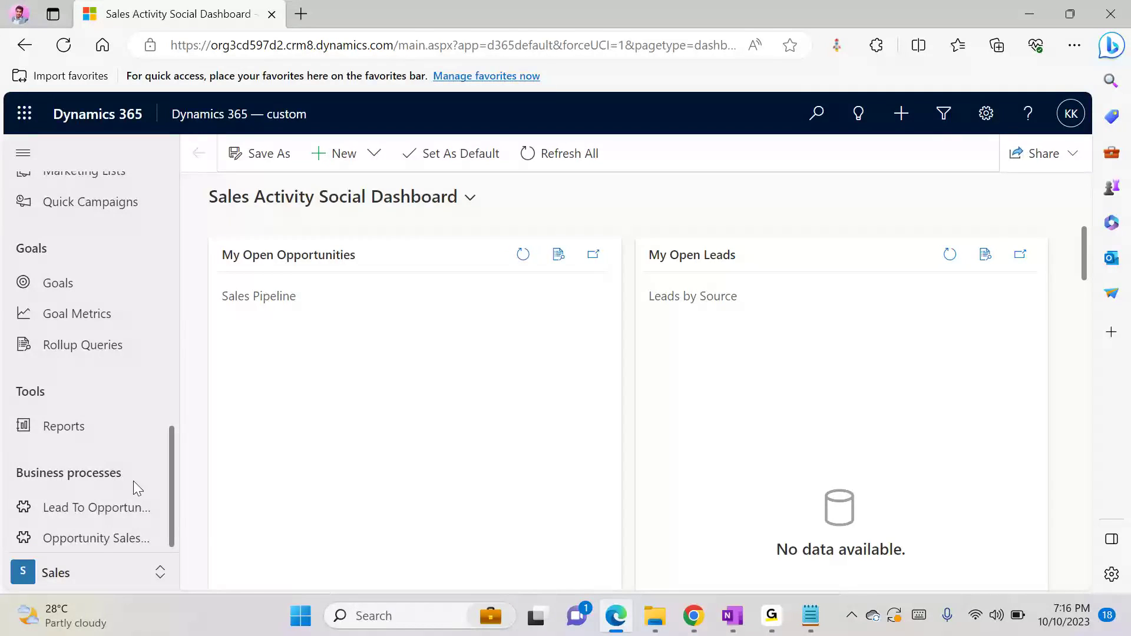
left_click(993, 111)
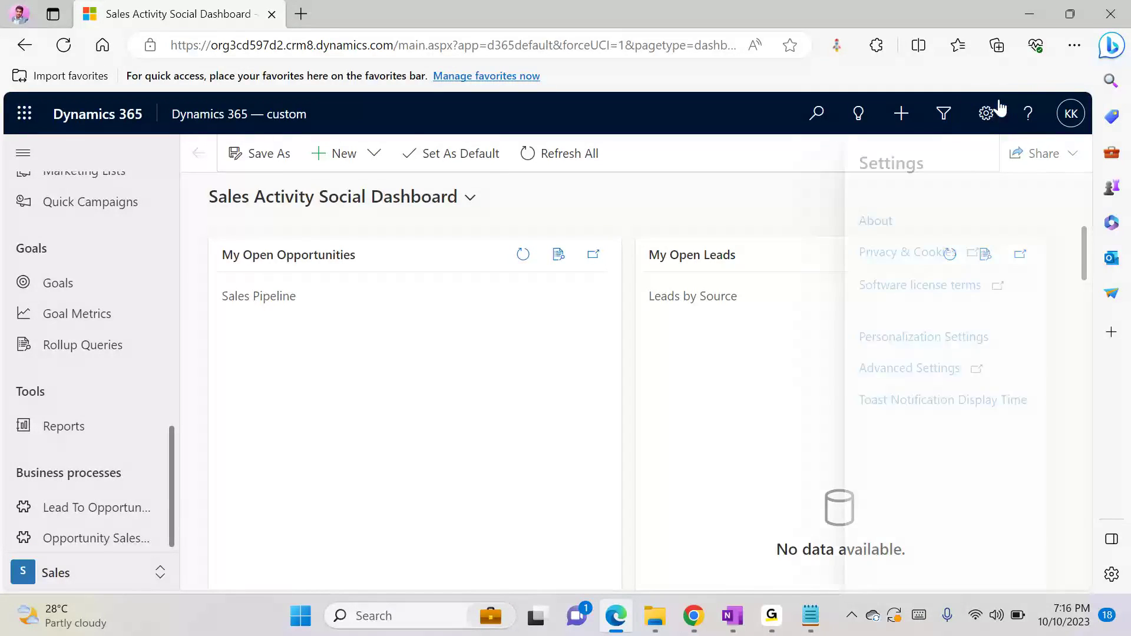
left_click(947, 115)
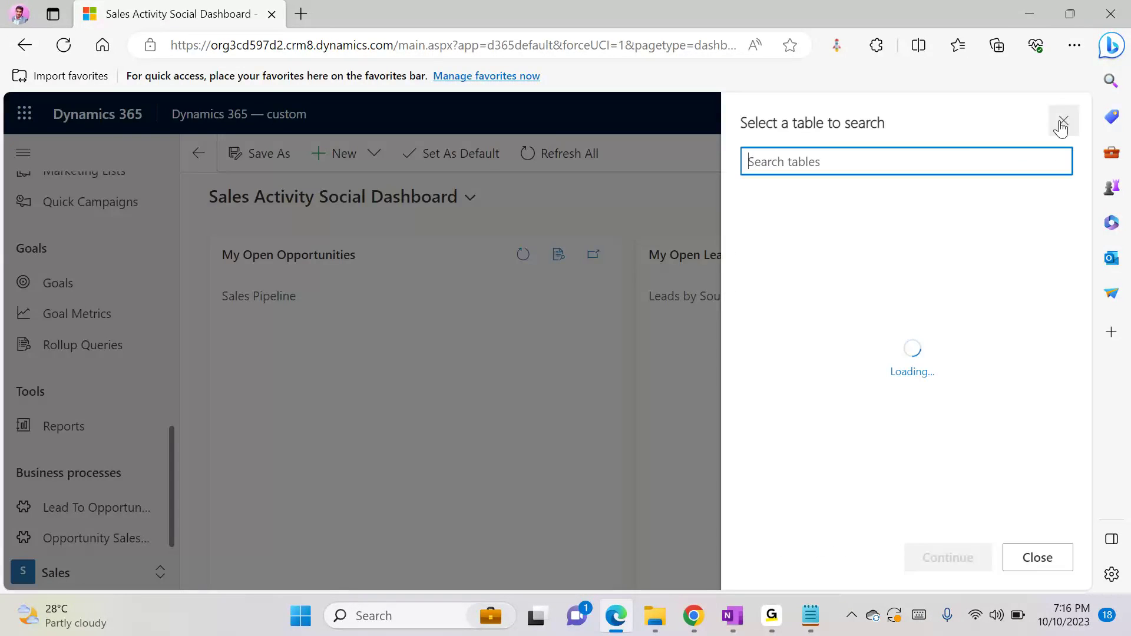
left_click(1065, 121)
left_click(986, 113)
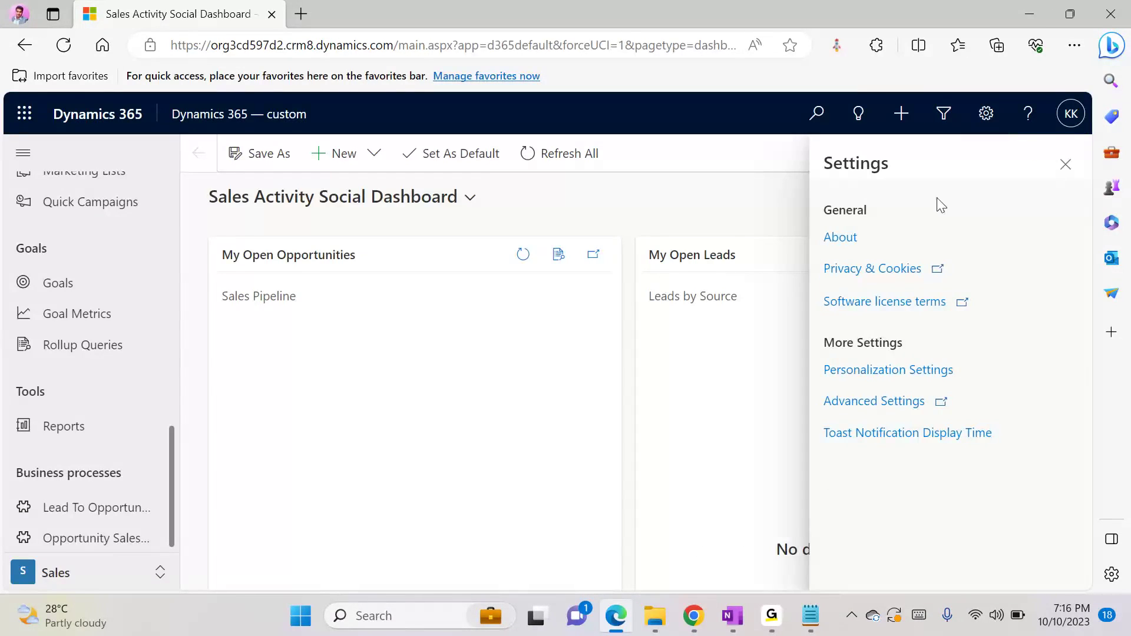
left_click(886, 400)
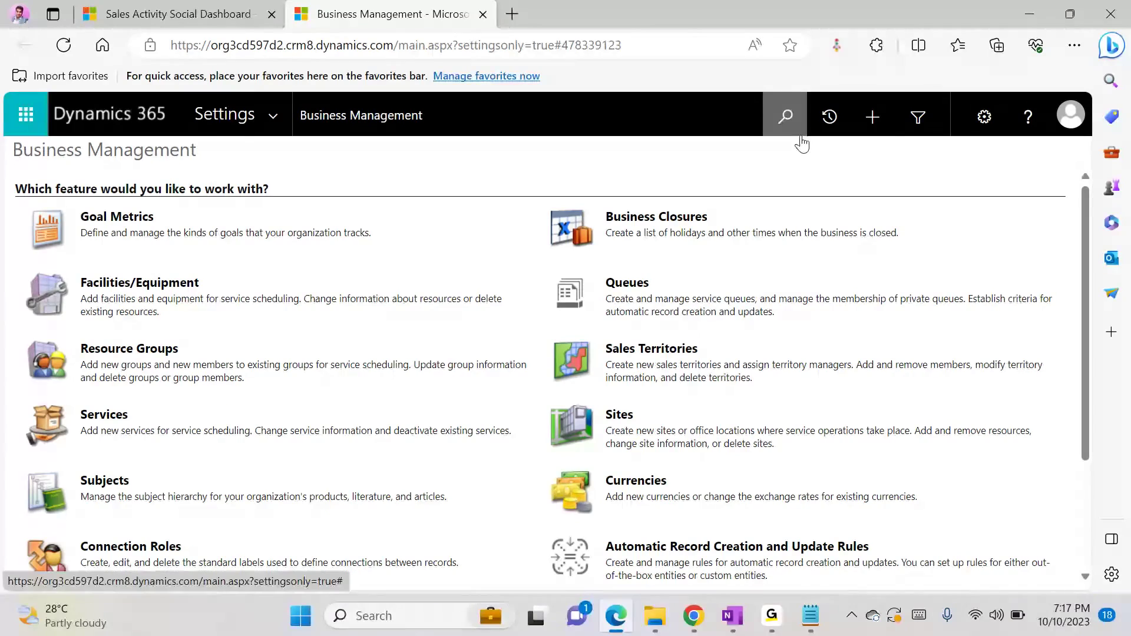
left_click(926, 115)
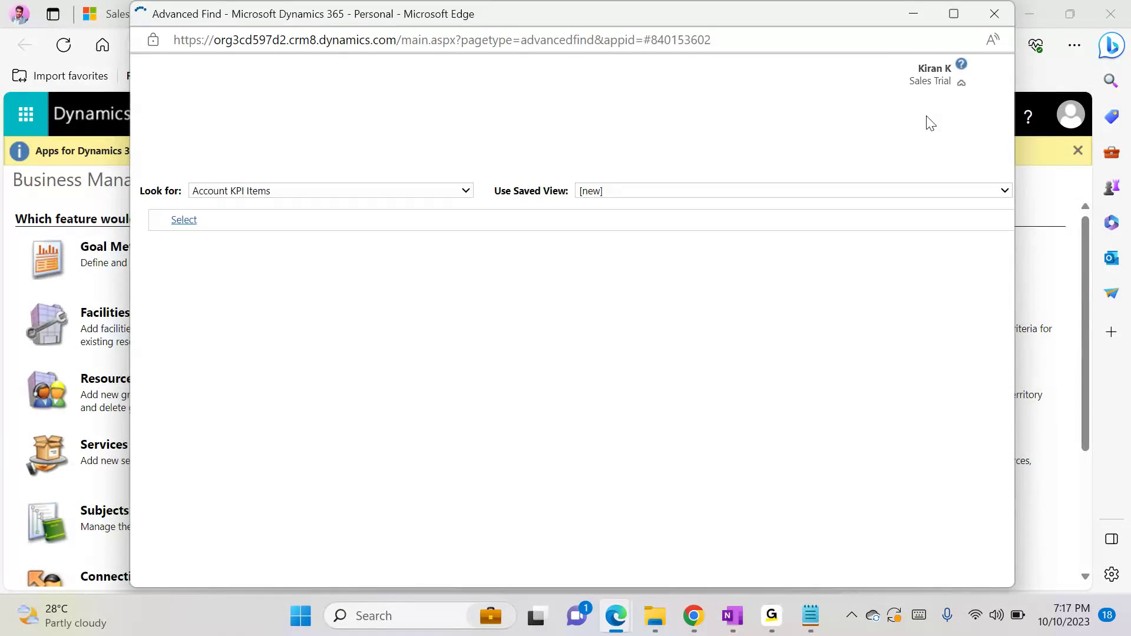
Run an Advanced Find query for Students as the second test user
left_click(338, 188)
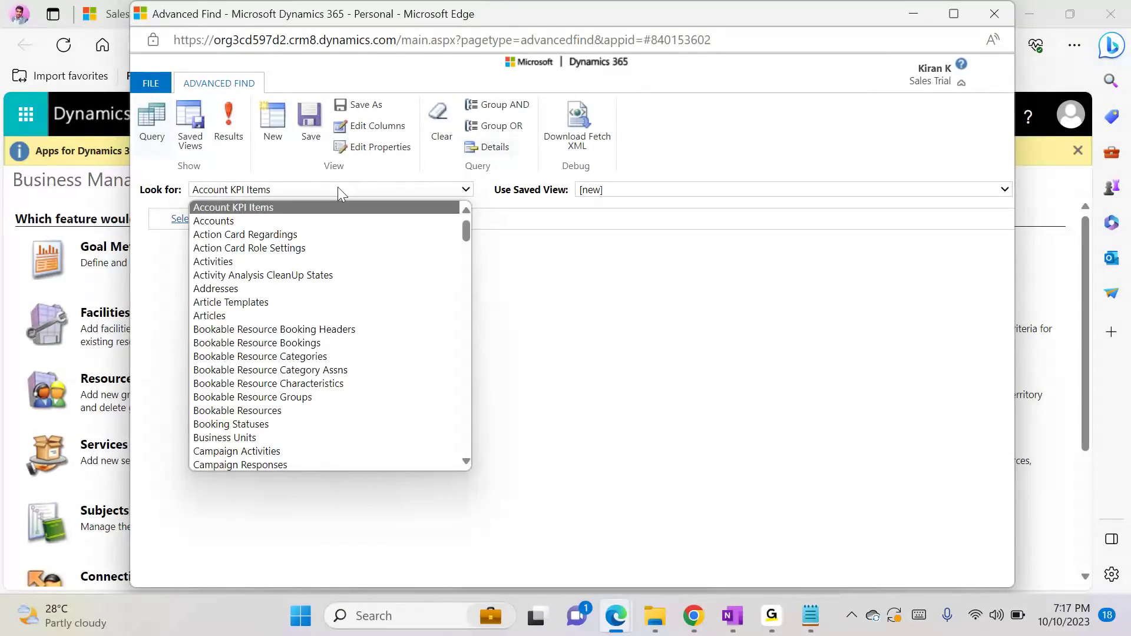
type("st")
key("Return")
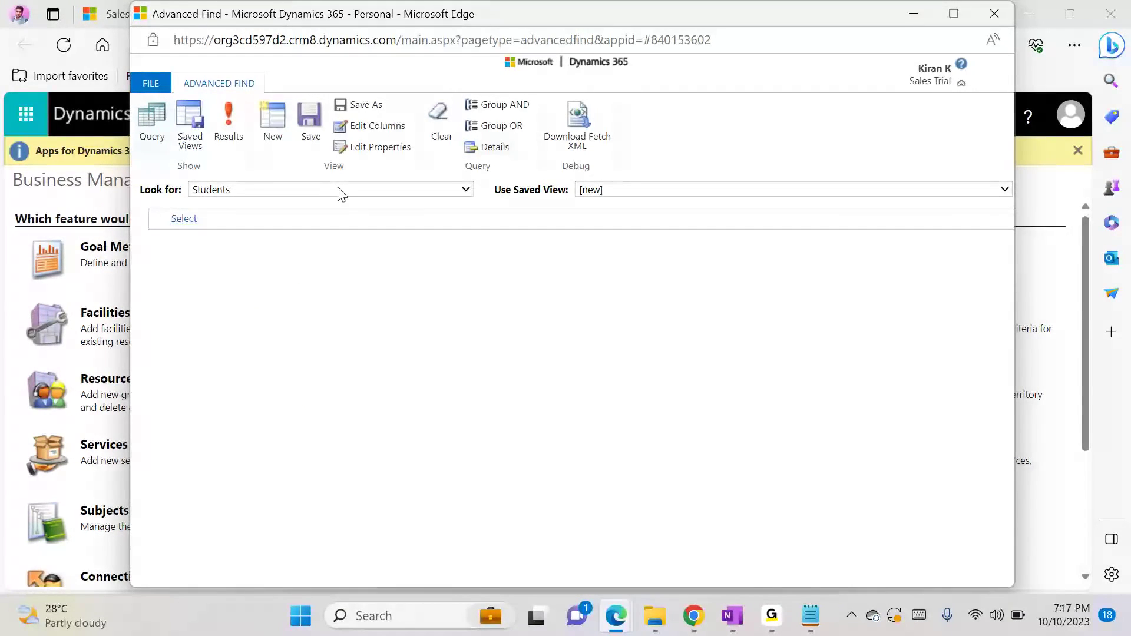
left_click(231, 127)
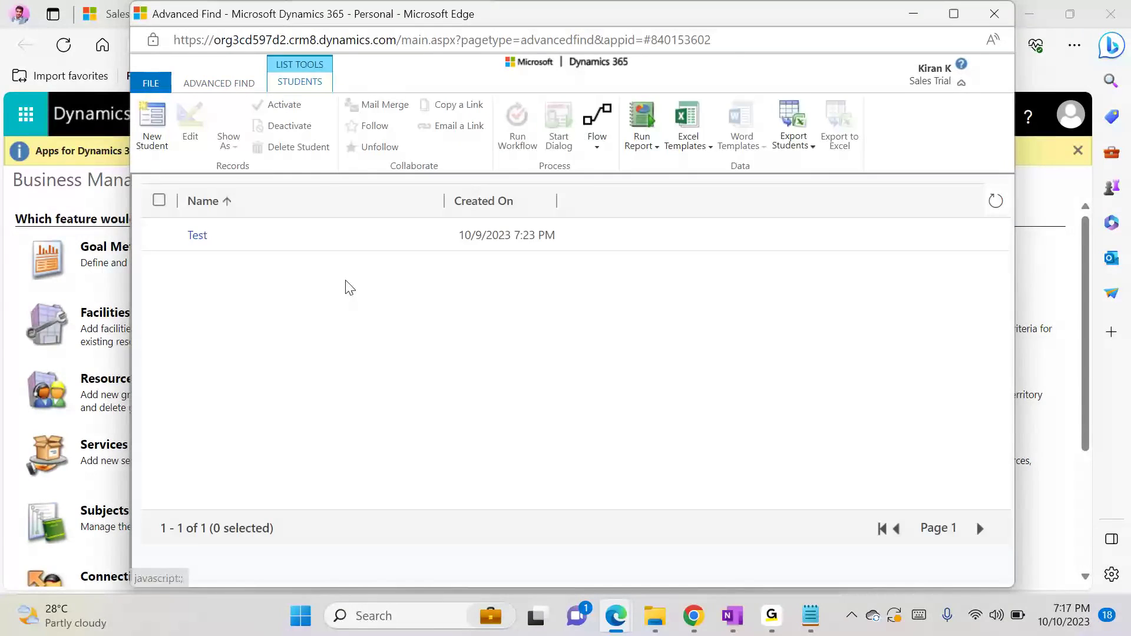
Open a new Student record full-screen in Edge, check which form it shows, and minimize its window
left_click(152, 145)
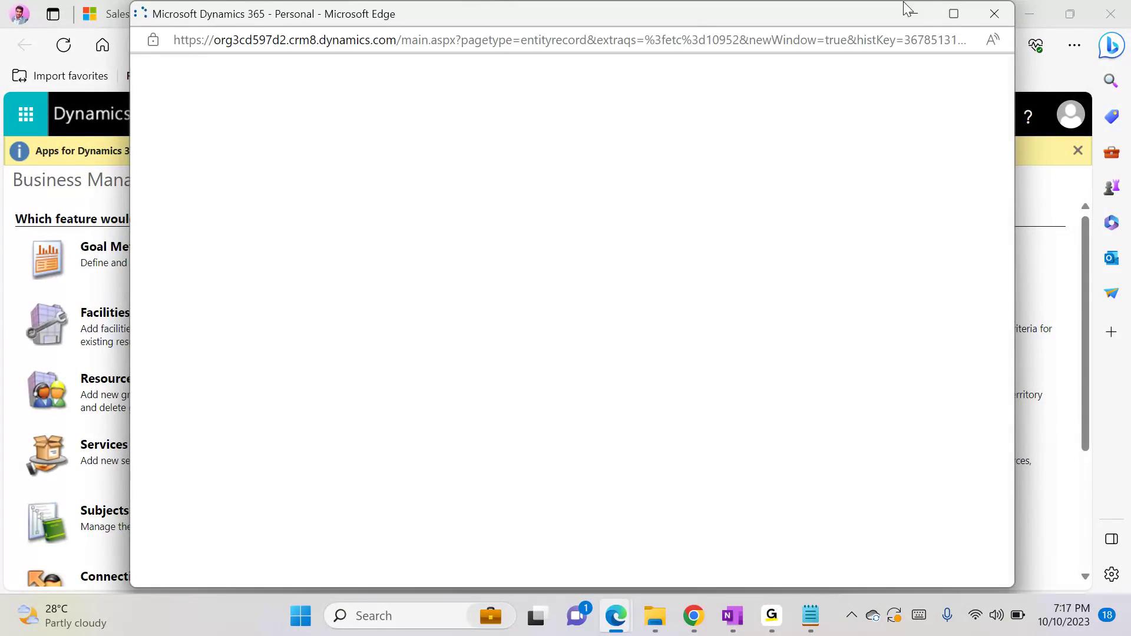
left_click(953, 14)
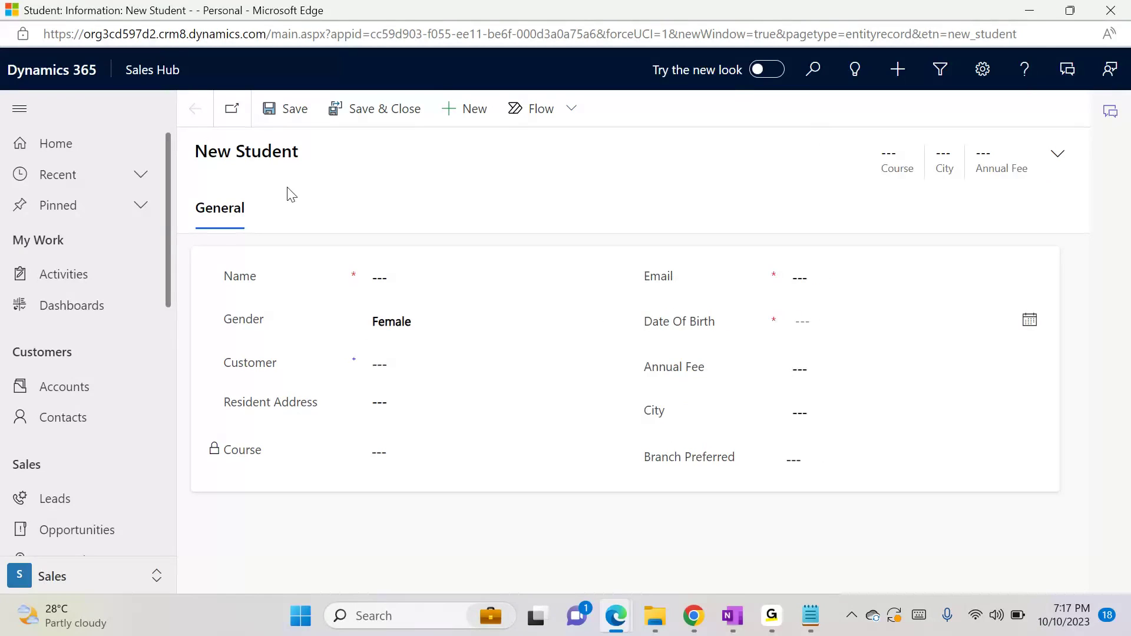
left_click(1029, 10)
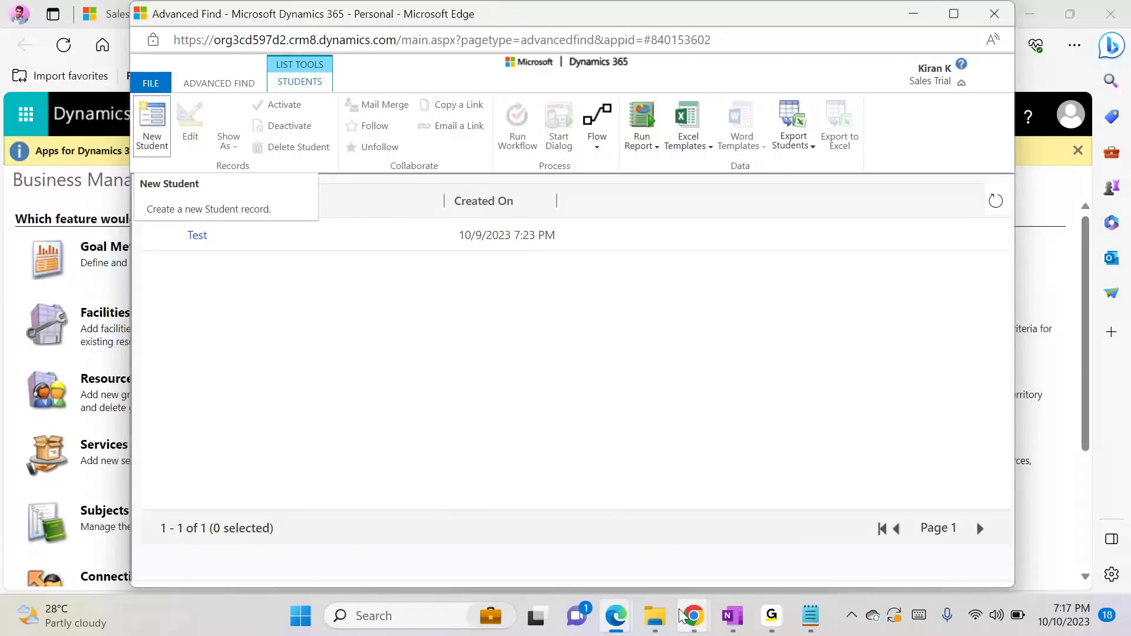
Switch to the Default Solution window in Chrome and enable the Sales Manager security role for the Student main form New Form -1
mouse_move(692, 617)
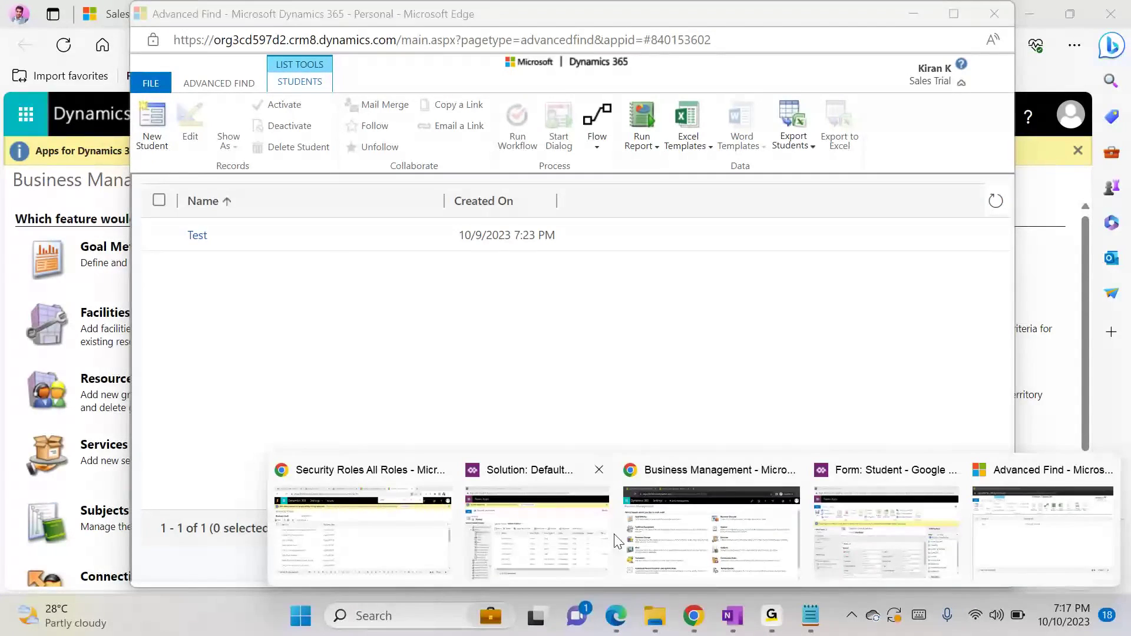
left_click(565, 529)
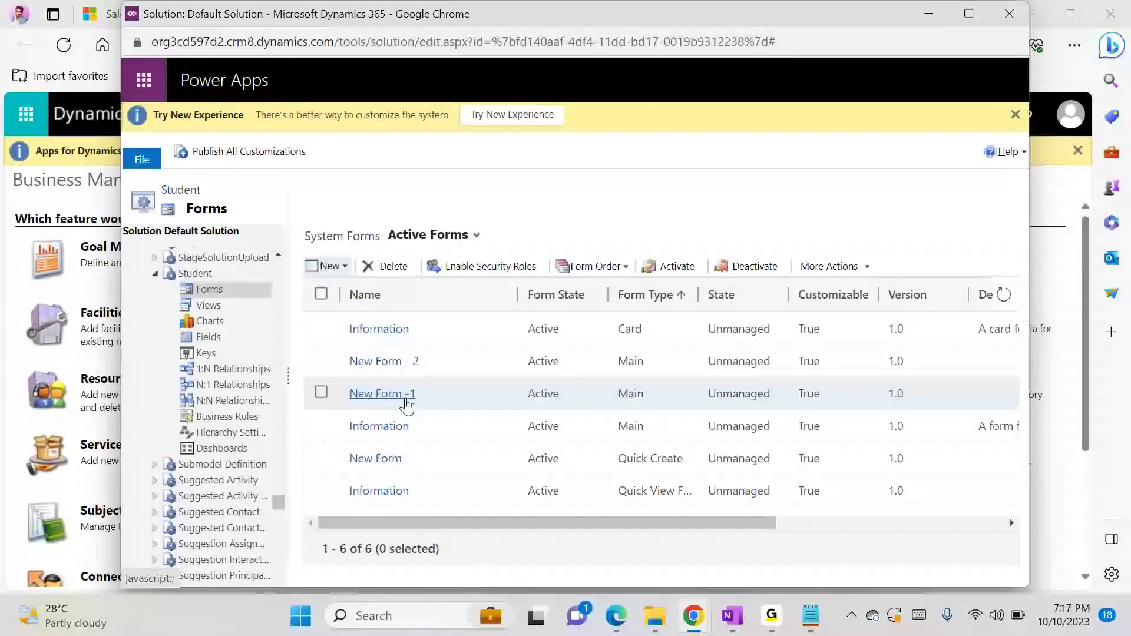
left_click(322, 394)
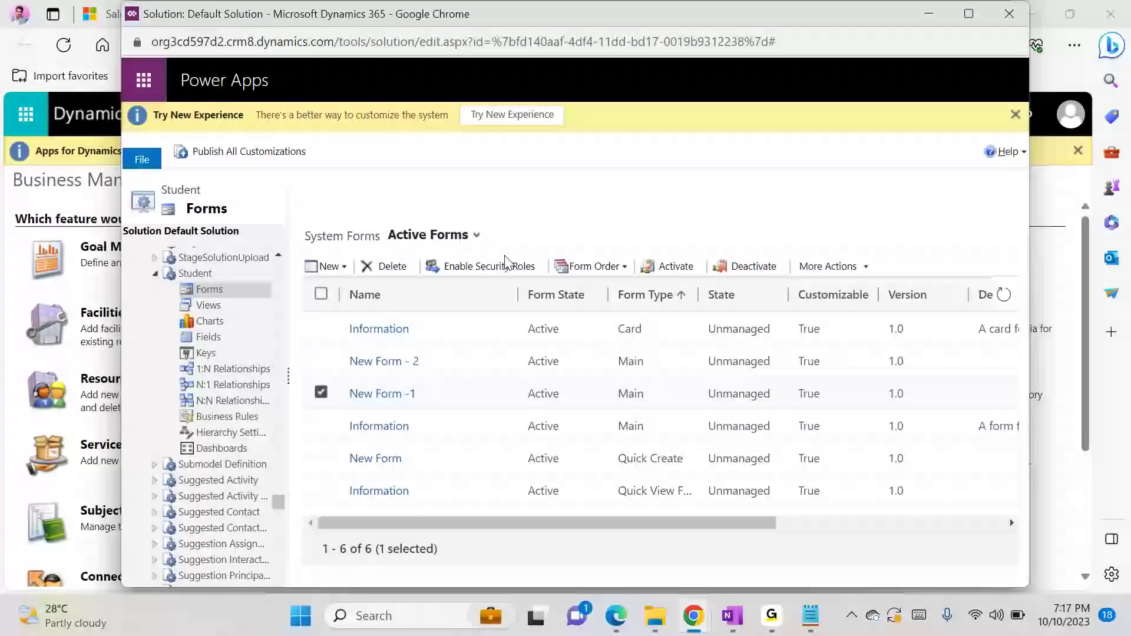
left_click(505, 264)
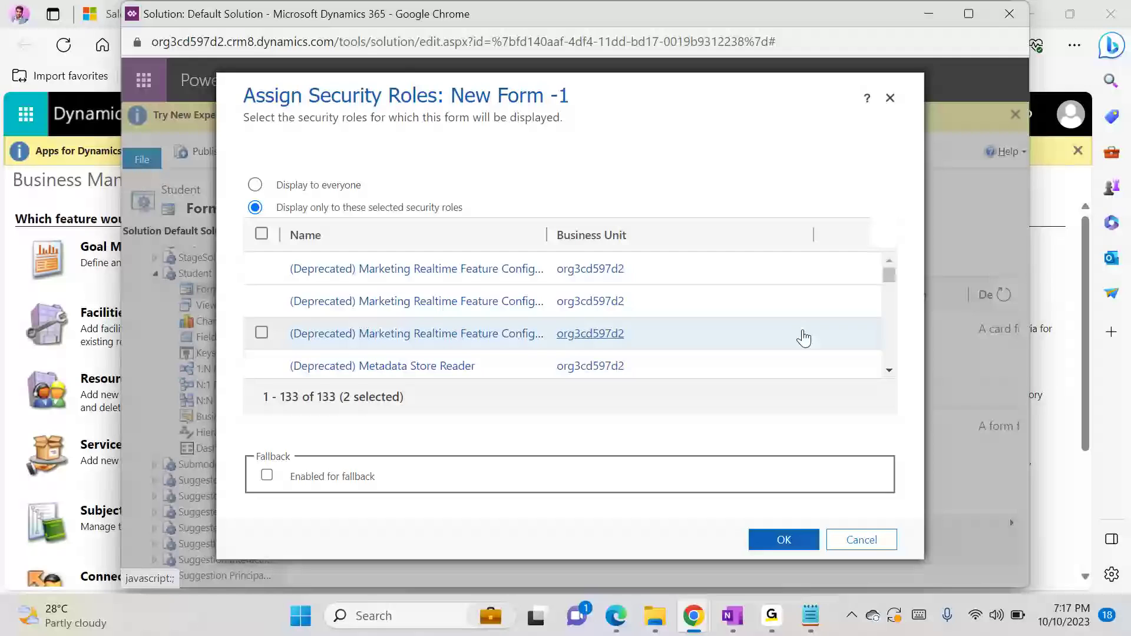
left_click_drag(893, 274, 884, 343)
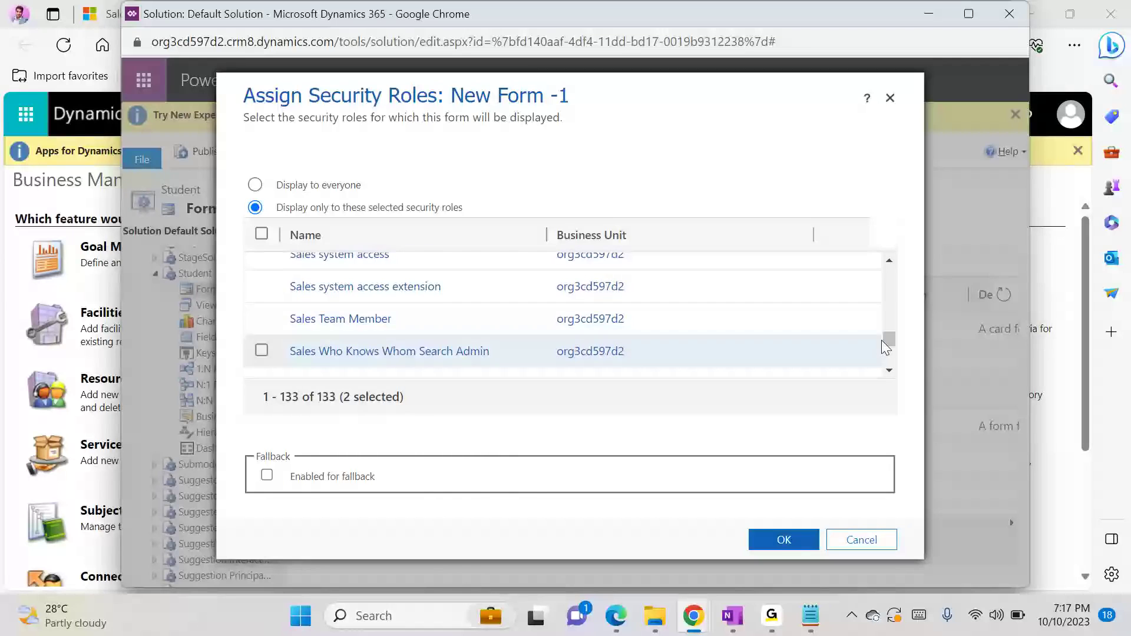
left_click(889, 261)
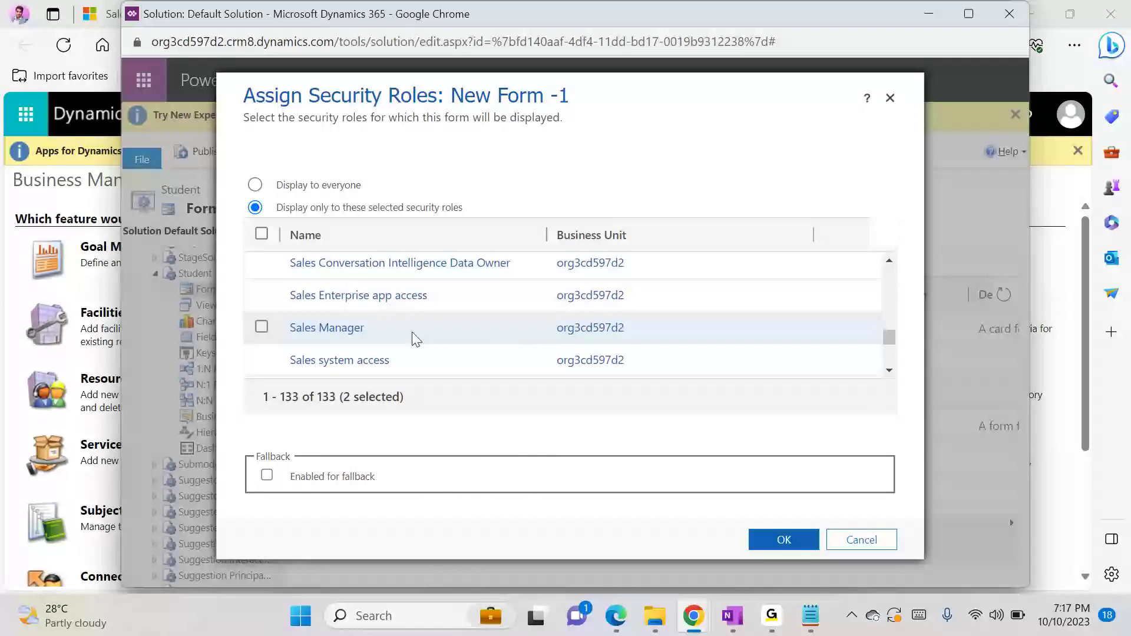
left_click(261, 329)
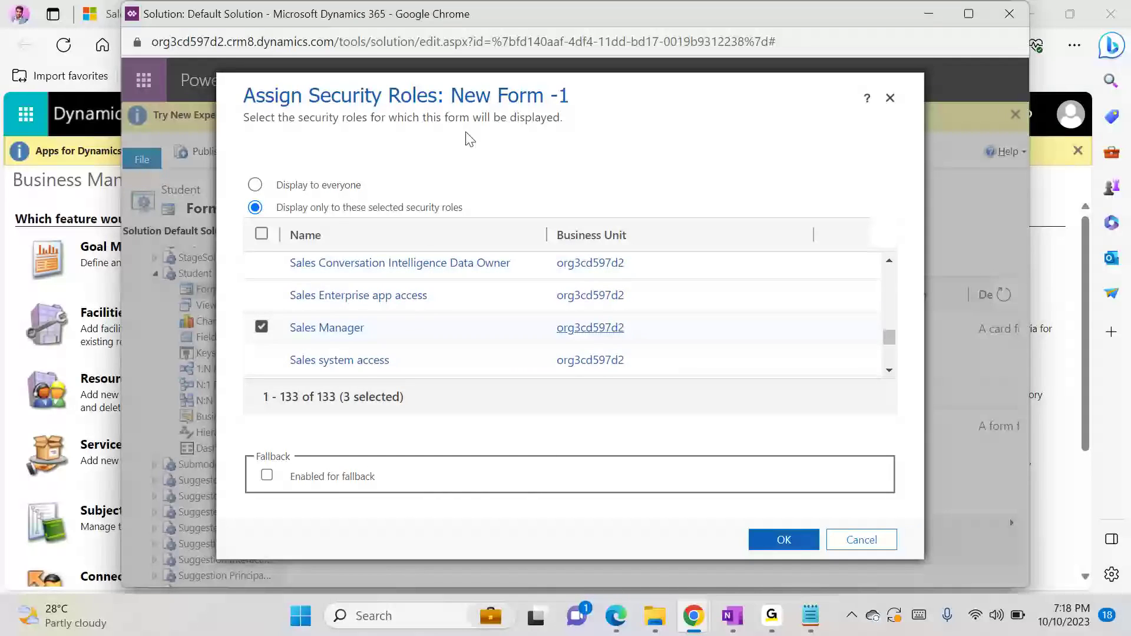
left_click(795, 540)
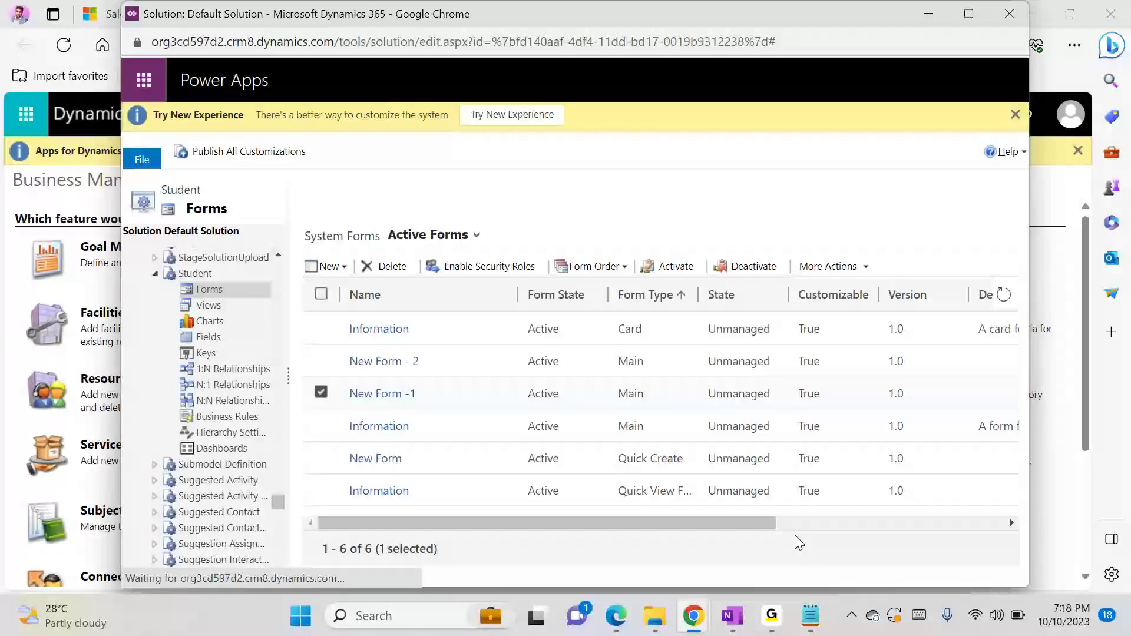
Enable the Salesperson security role for the Student main form New Form - 2
left_click(321, 361)
left_click(517, 267)
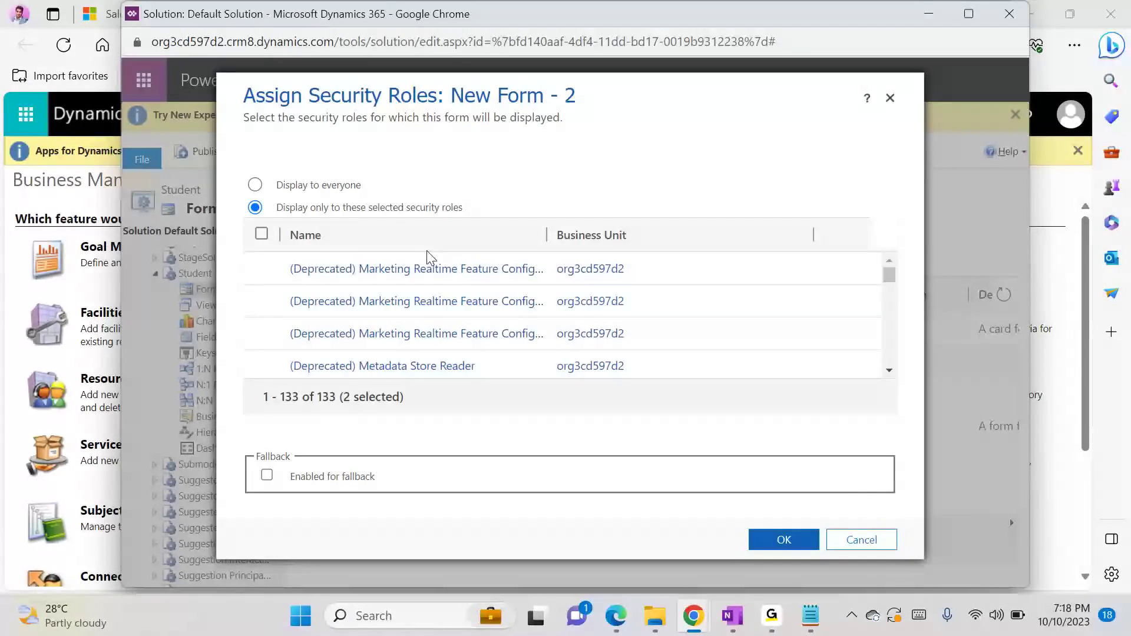
key("ctrl+f")
type("salesp")
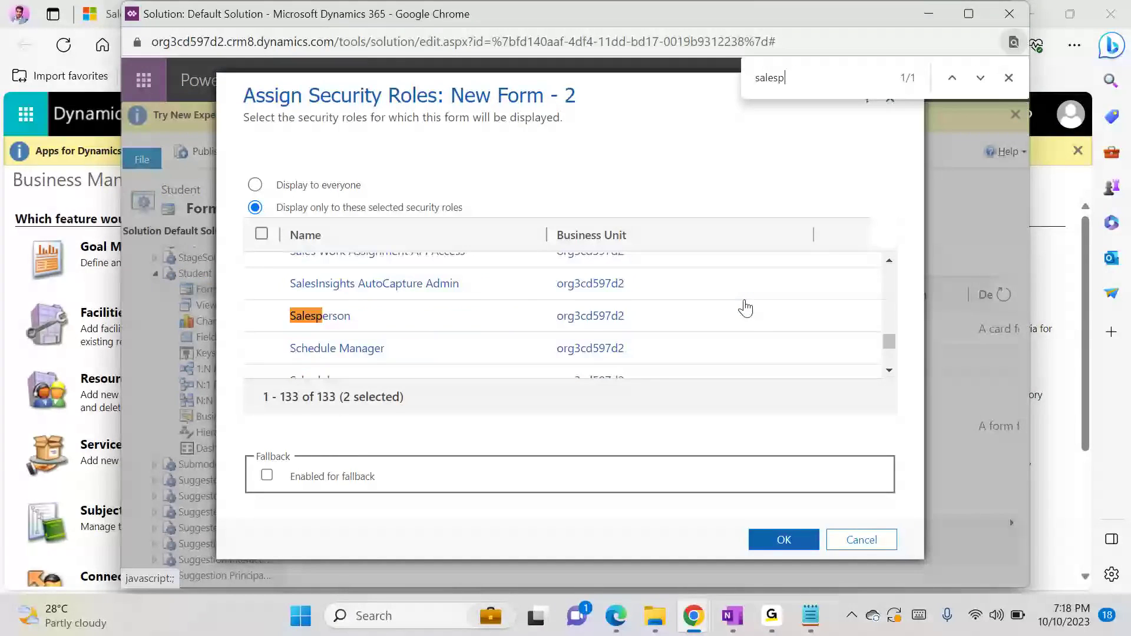
left_click(262, 316)
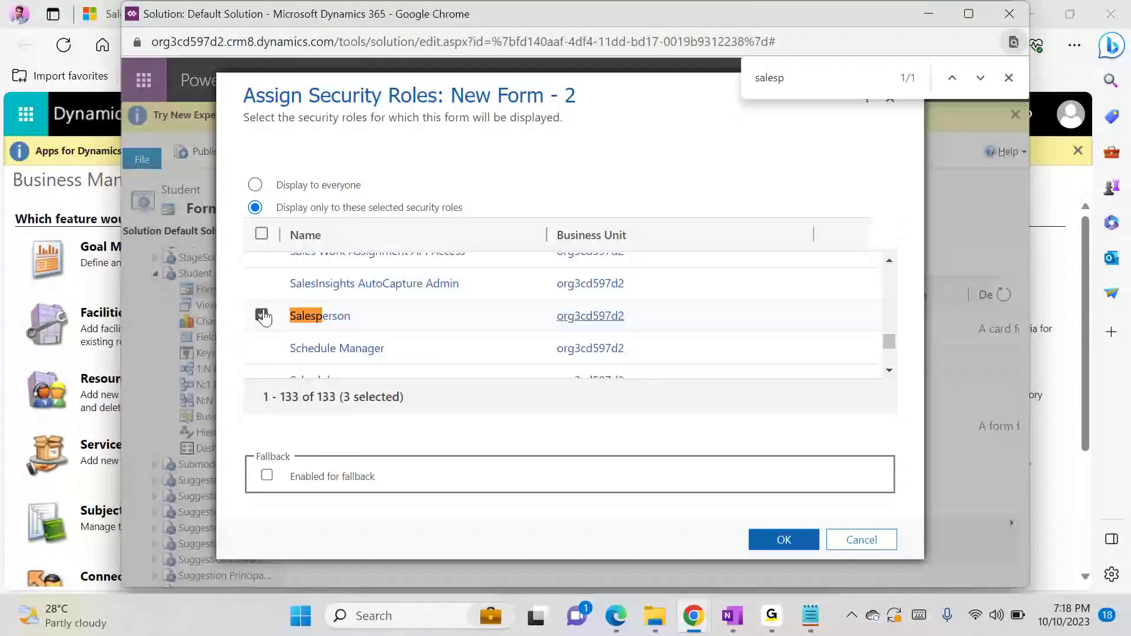
mouse_move(615, 615)
left_click(779, 539)
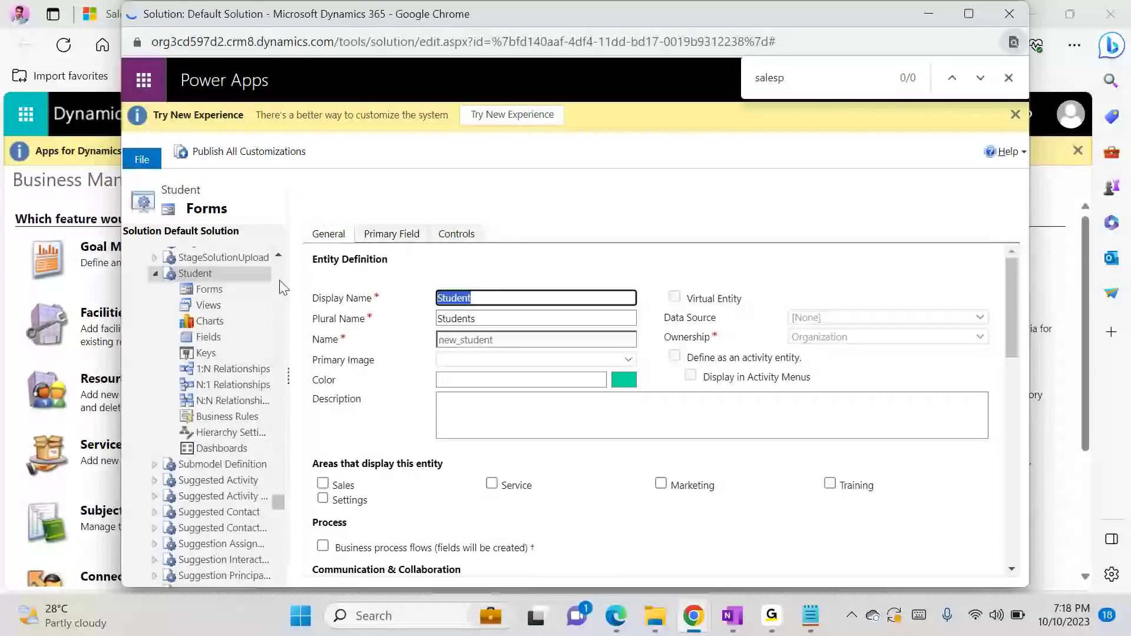
Save and publish the Student entity, and minimize the Default Solution window
left_click(179, 155)
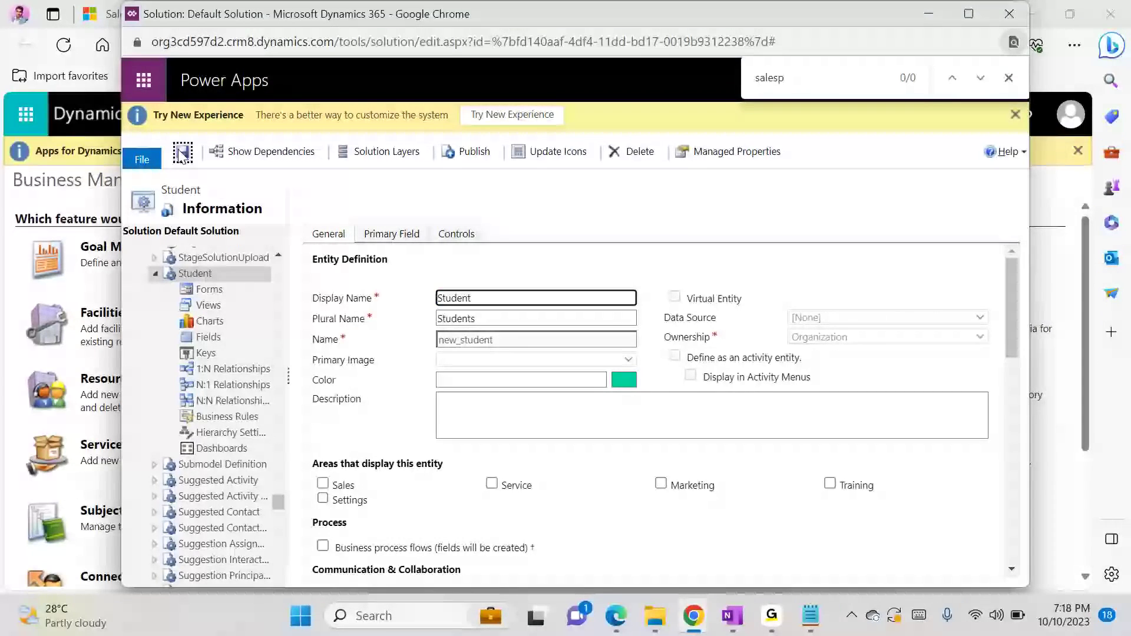
left_click(469, 155)
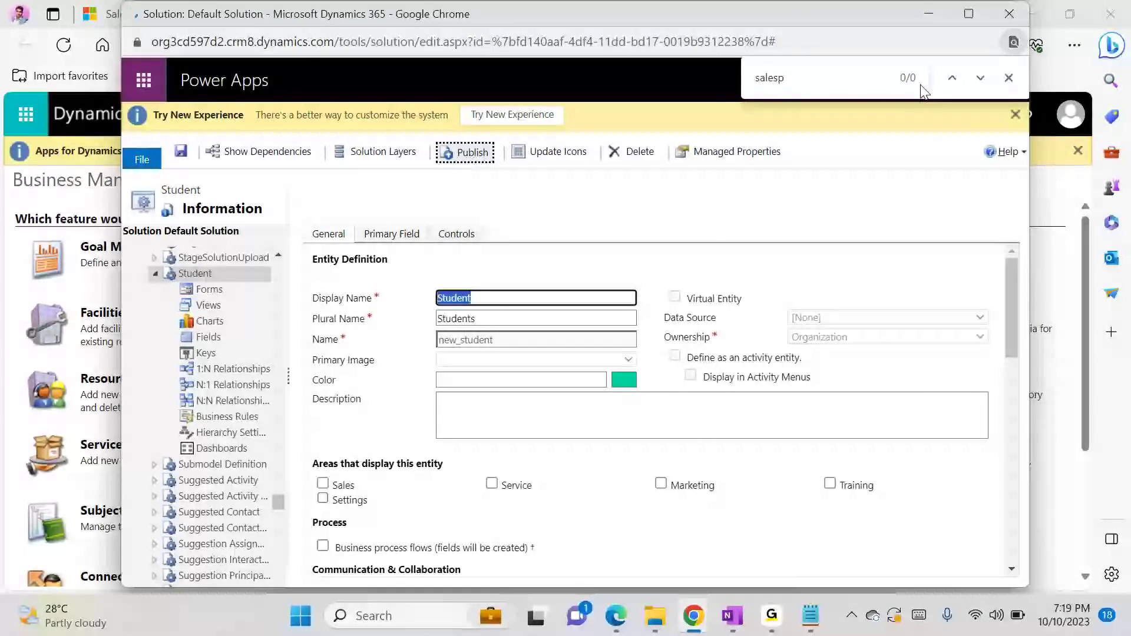
left_click(928, 14)
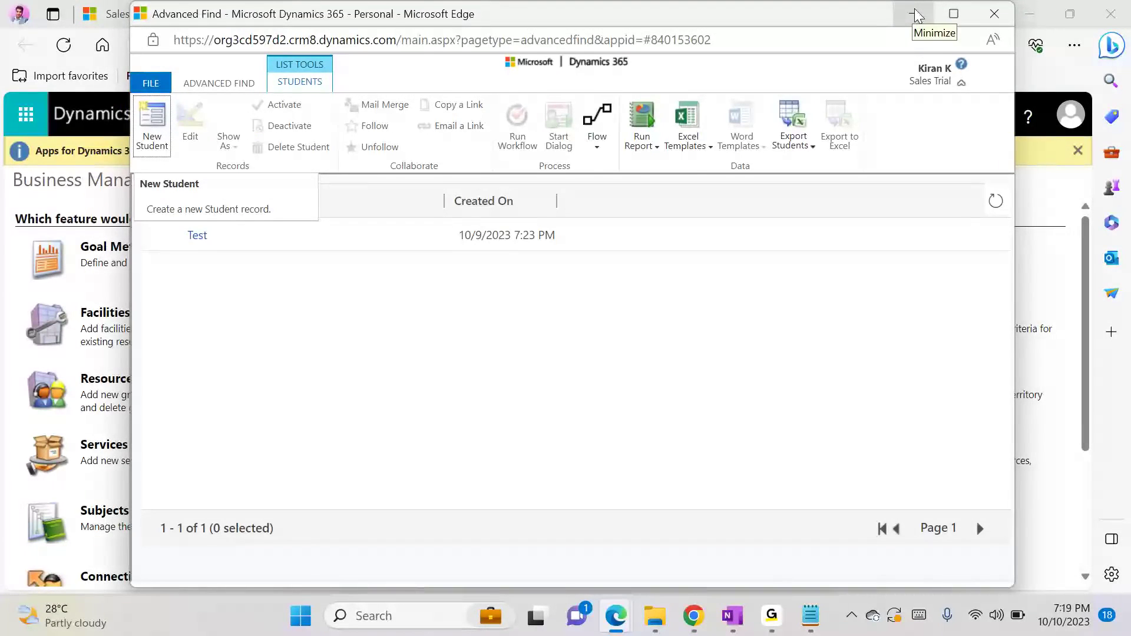
Minimize Advanced Find in Edge, switch to the first test user's incognito Chrome window, and reload the Sales Activity Social Dashboard
left_click(915, 15)
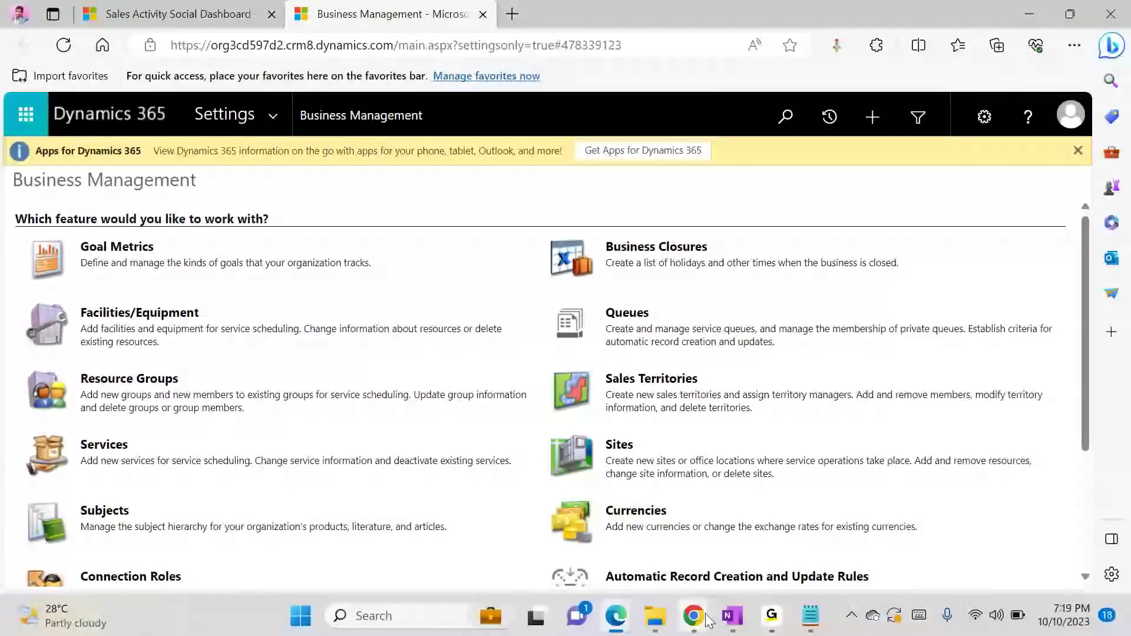
mouse_move(709, 621)
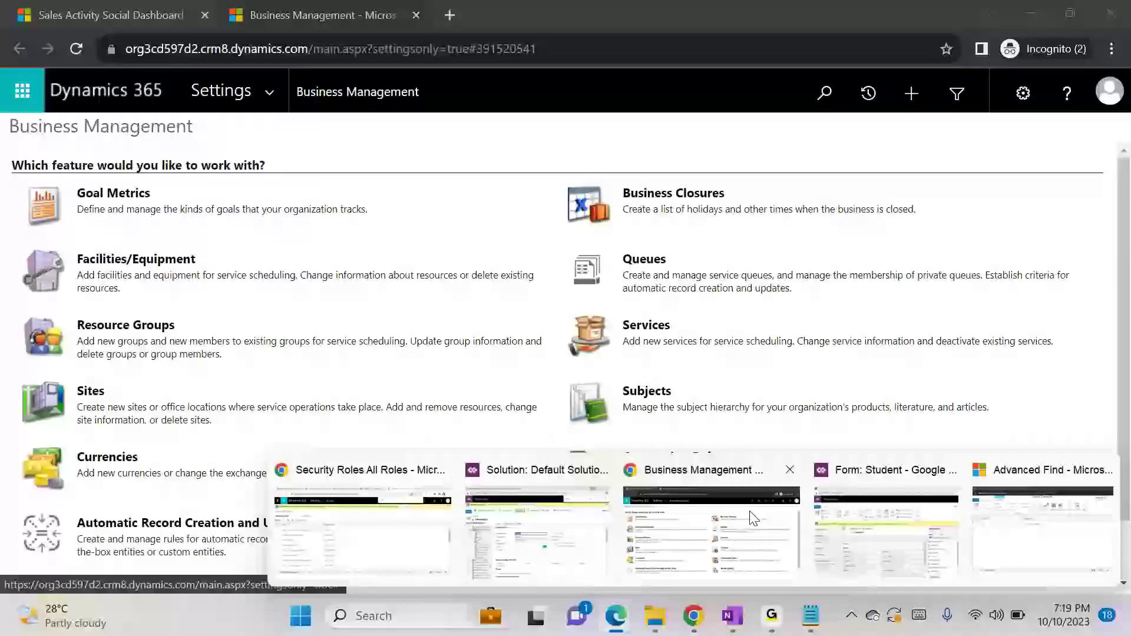
mouse_move(557, 525)
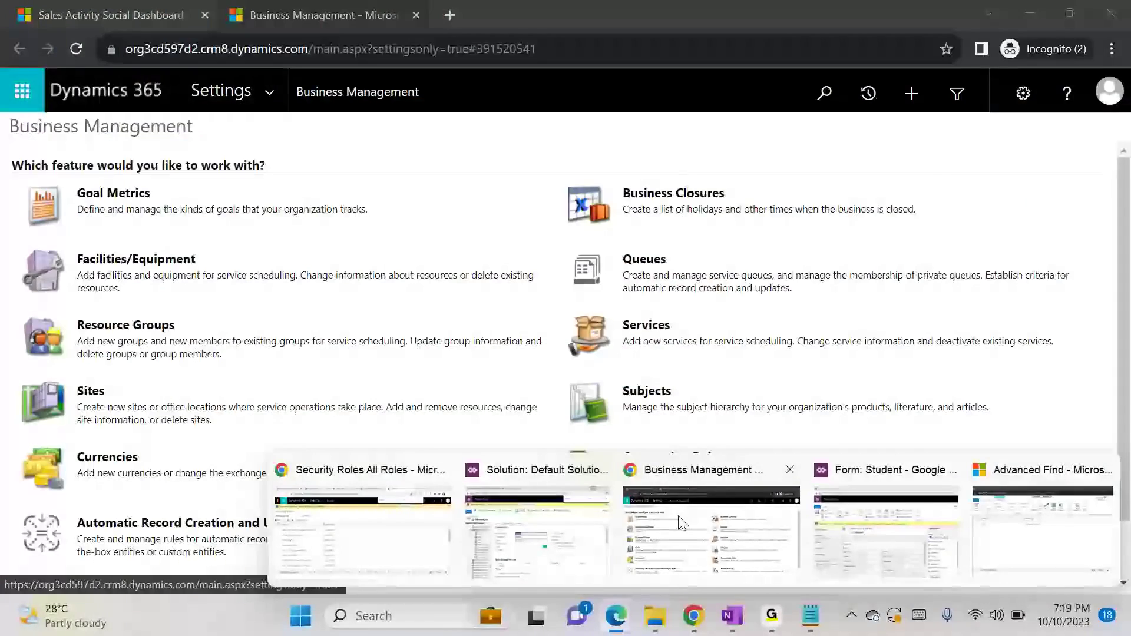
left_click(711, 530)
left_click(116, 8)
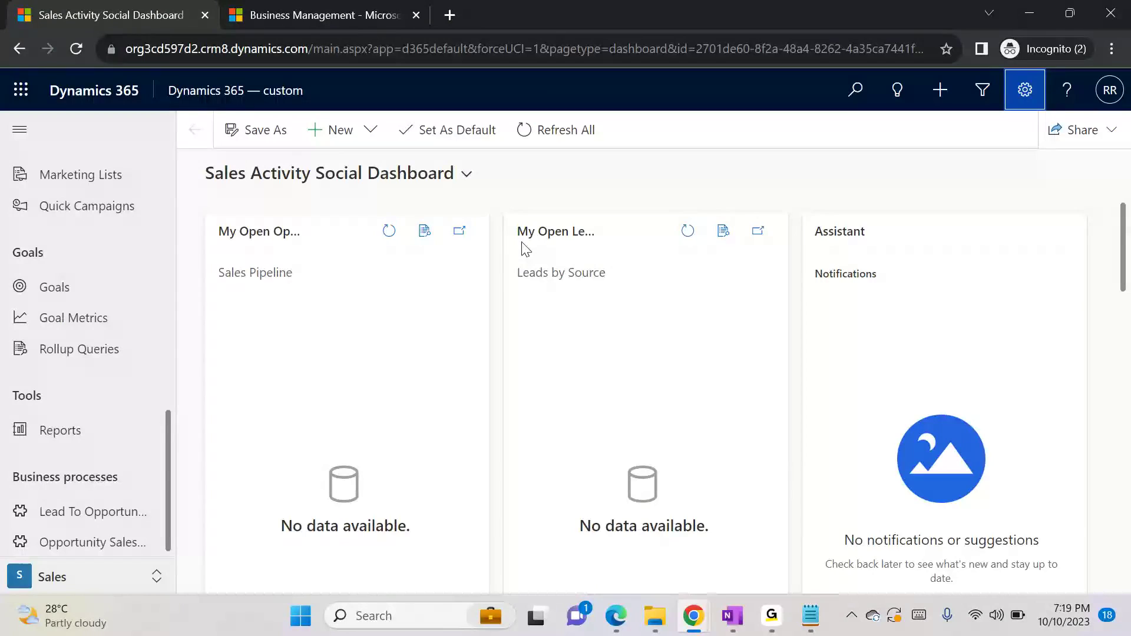
key("F5")
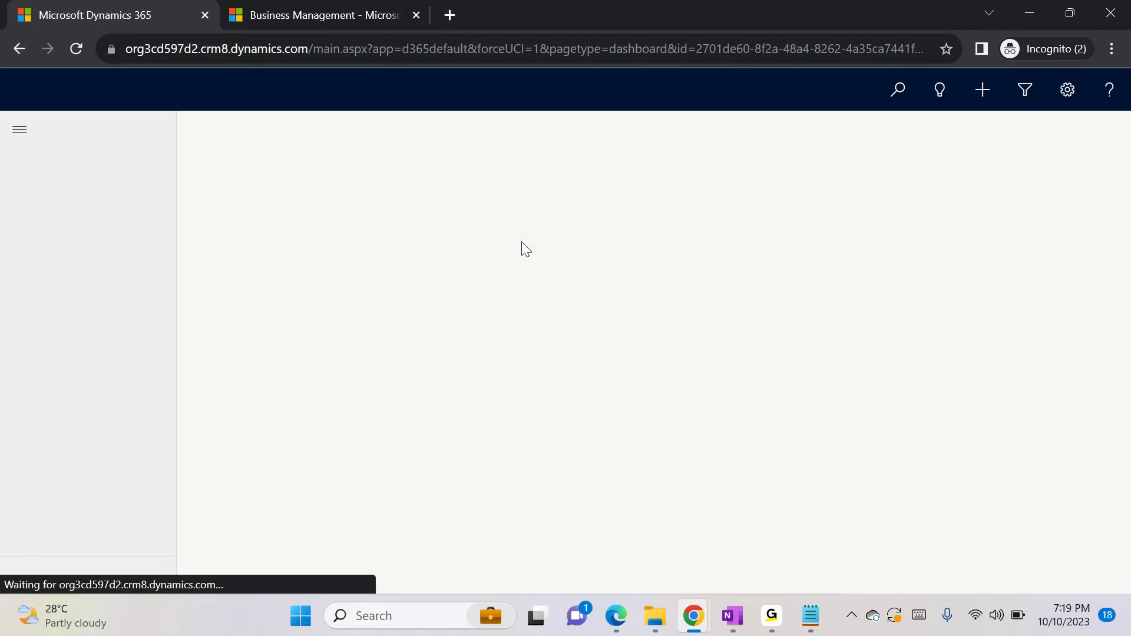
Switch to the first test user's Advanced Find window in Chrome and start a new Student record from the Students results
left_click_drag(171, 280, 161, 550)
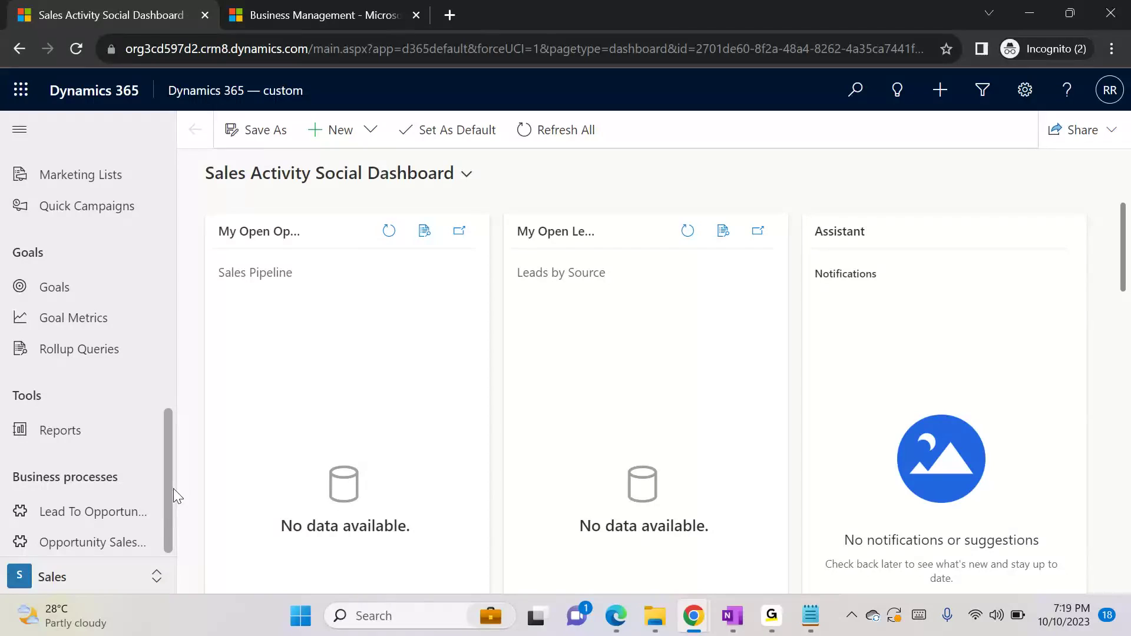
mouse_move(169, 515)
left_mouse_down()
mouse_move(168, 422)
mouse_move(177, 530)
left_mouse_up()
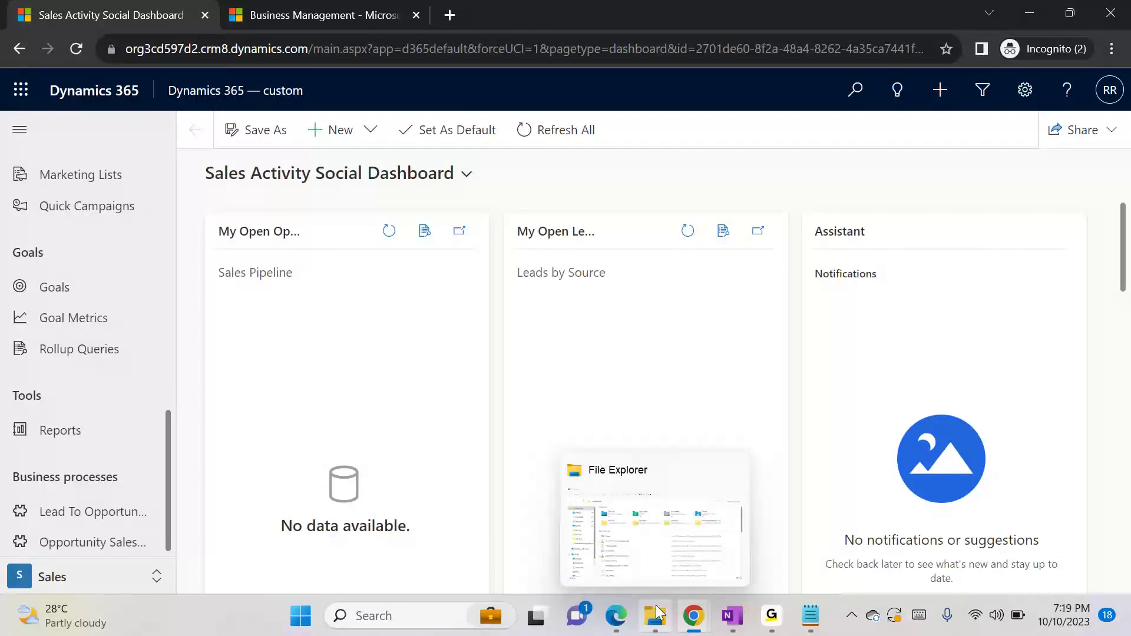
mouse_move(693, 615)
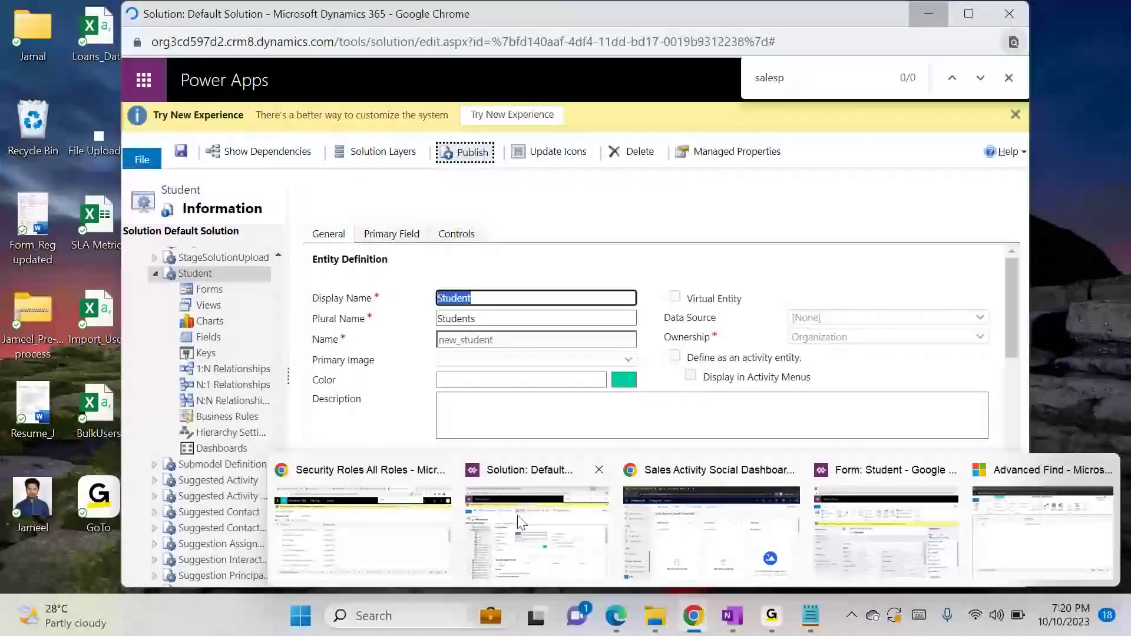
left_click(711, 524)
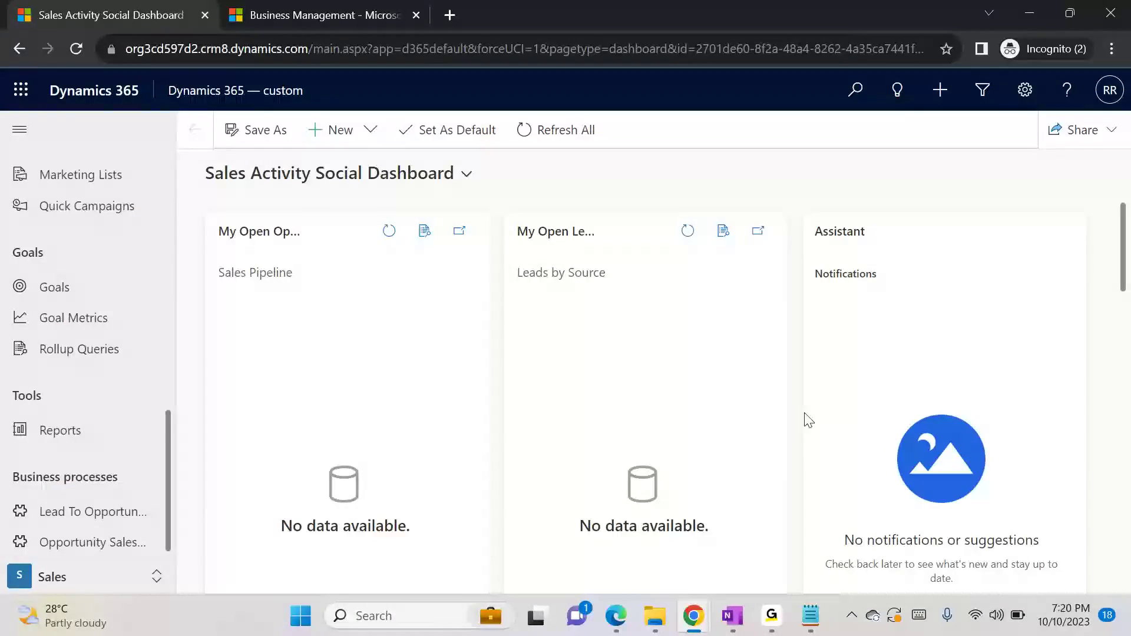
mouse_move(693, 616)
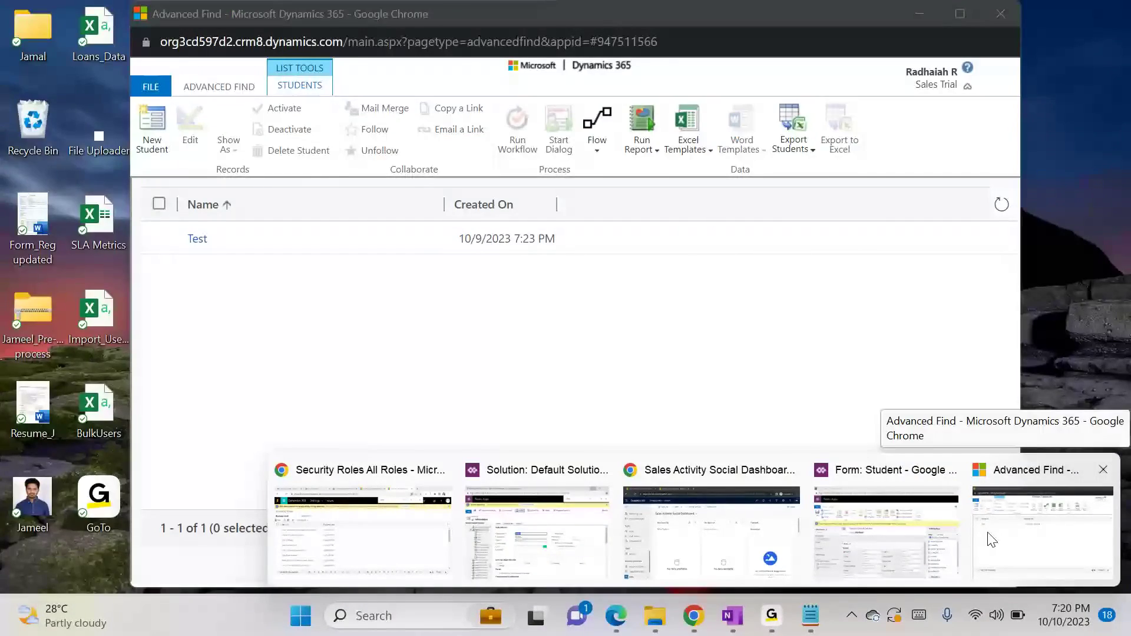
left_click(992, 540)
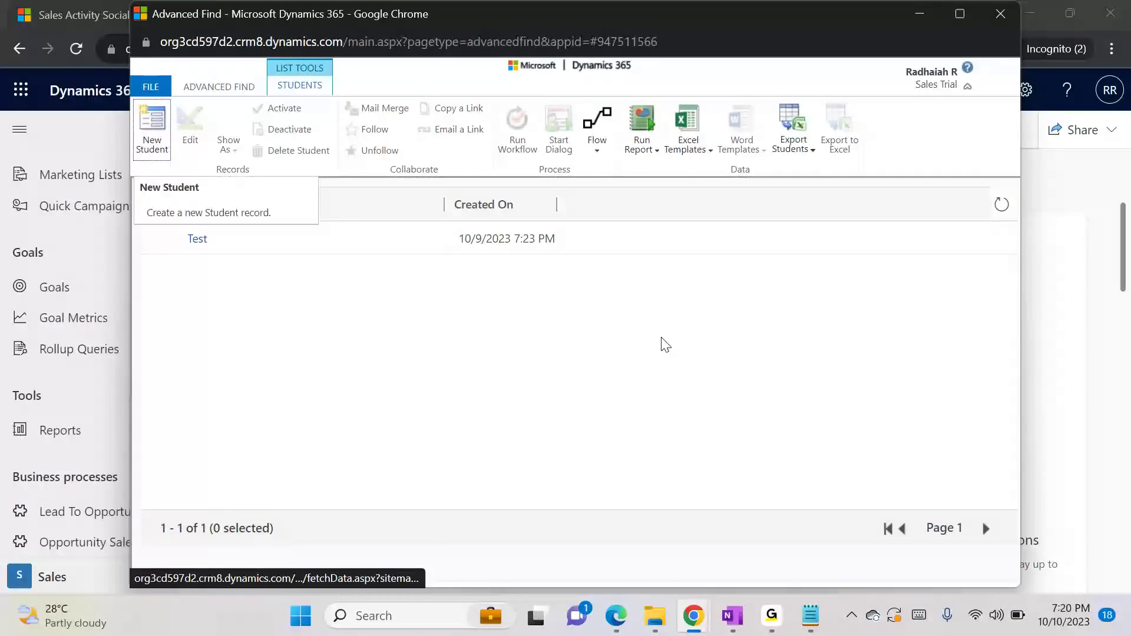
left_click(150, 129)
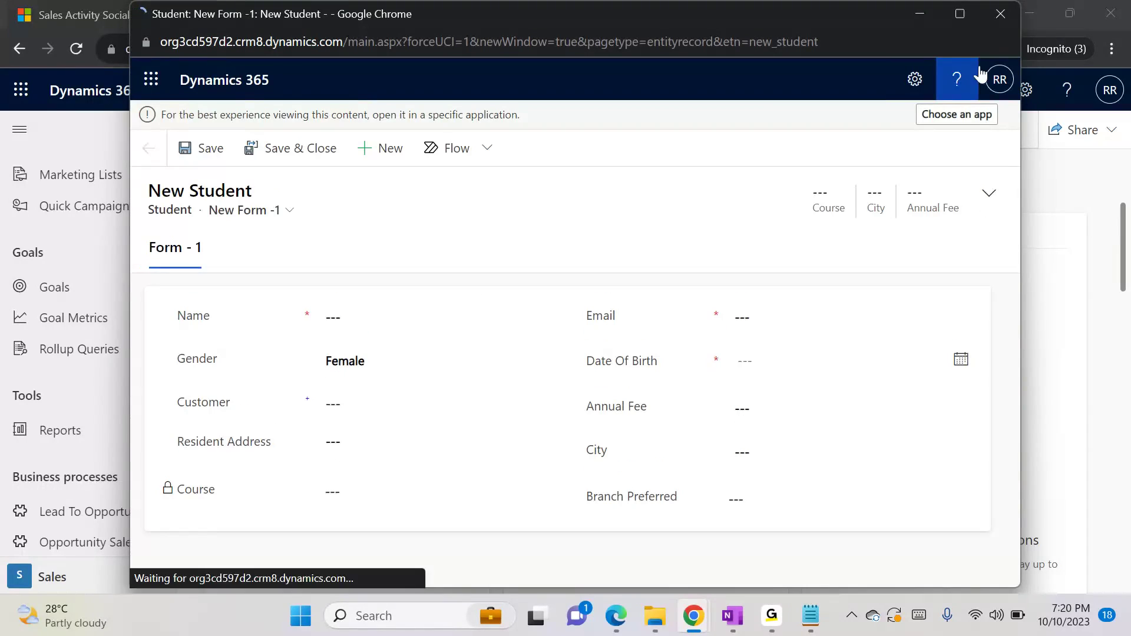
Check the signed-in account on the new Student record and list the forms available to the first test user
left_click(988, 78)
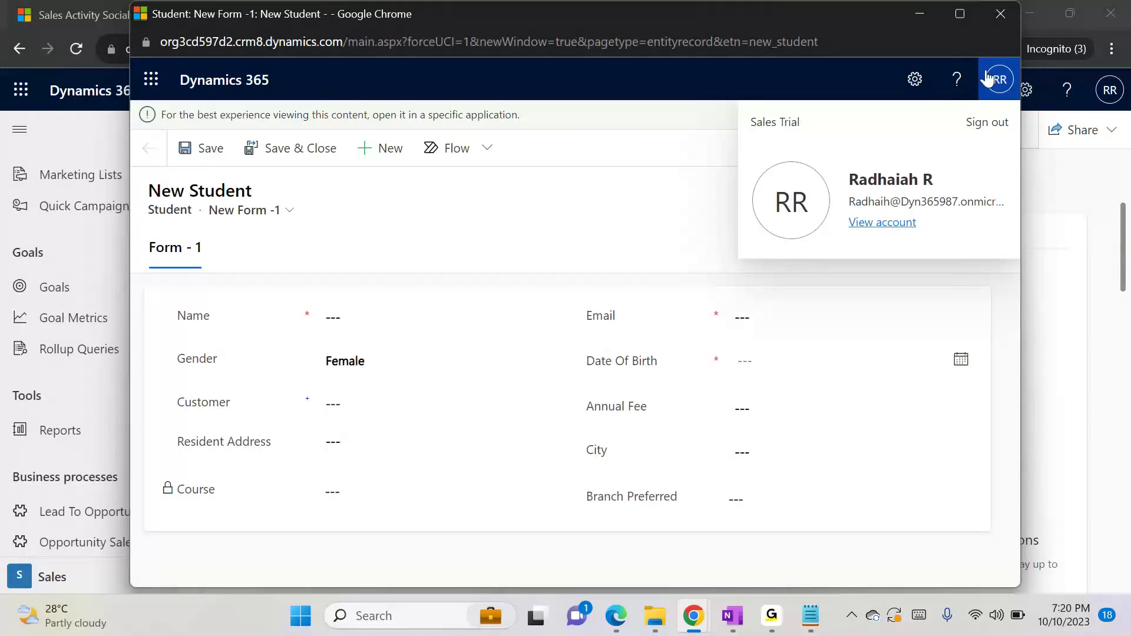
left_click(724, 86)
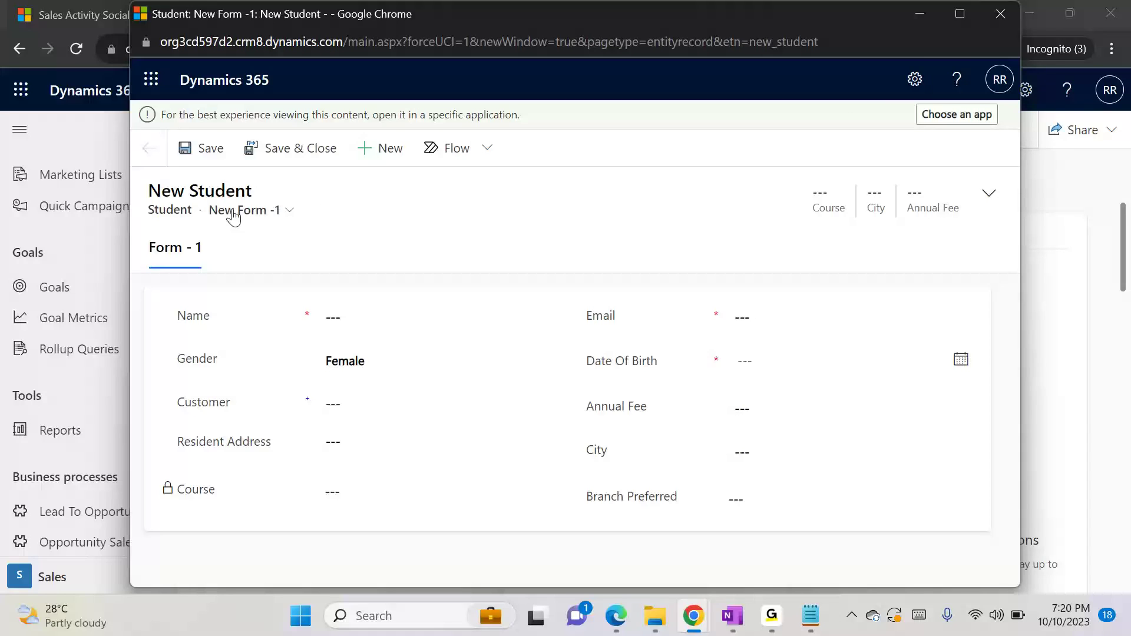
left_click(289, 212)
left_click(290, 213)
left_click(289, 213)
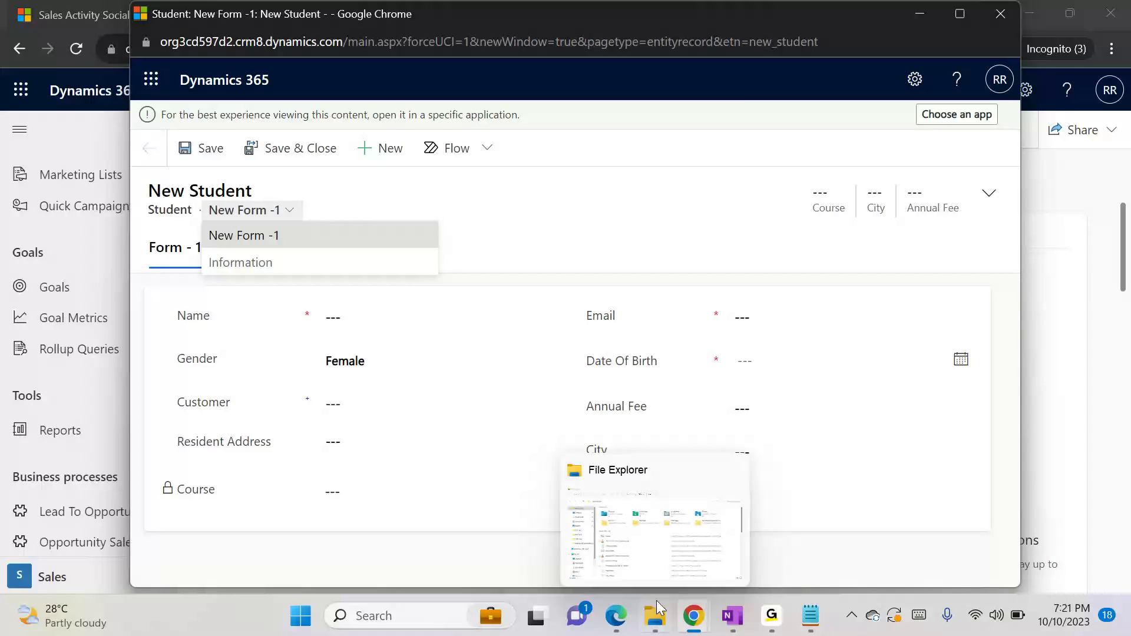
Switch to the second test user's new Student record in Edge and list the forms available there
left_click(624, 615)
left_click(760, 527)
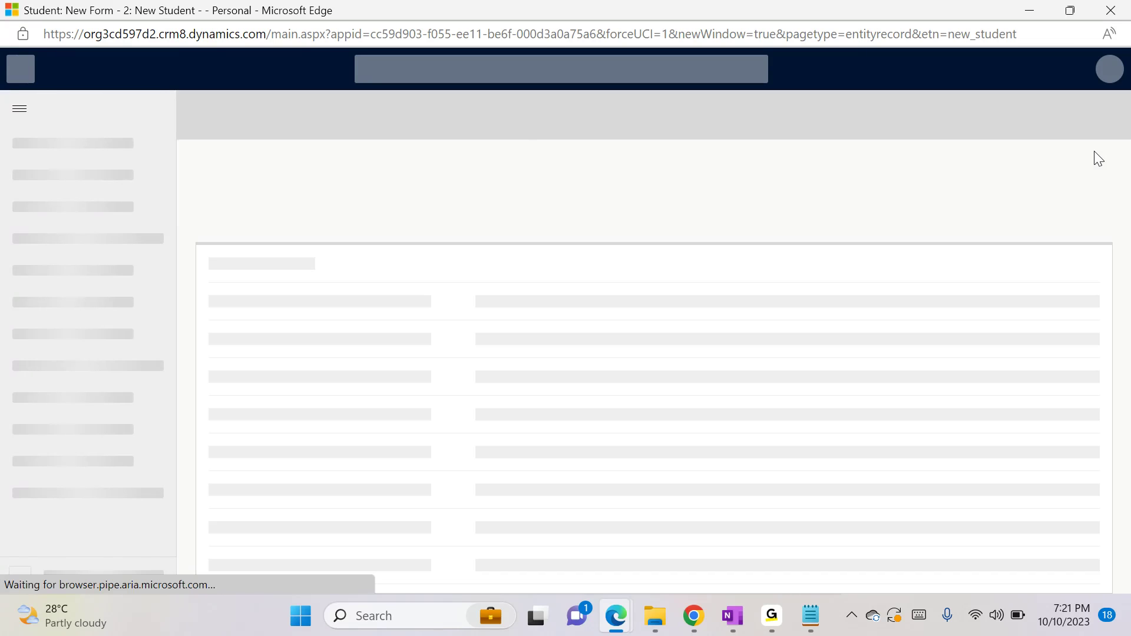
left_click(328, 170)
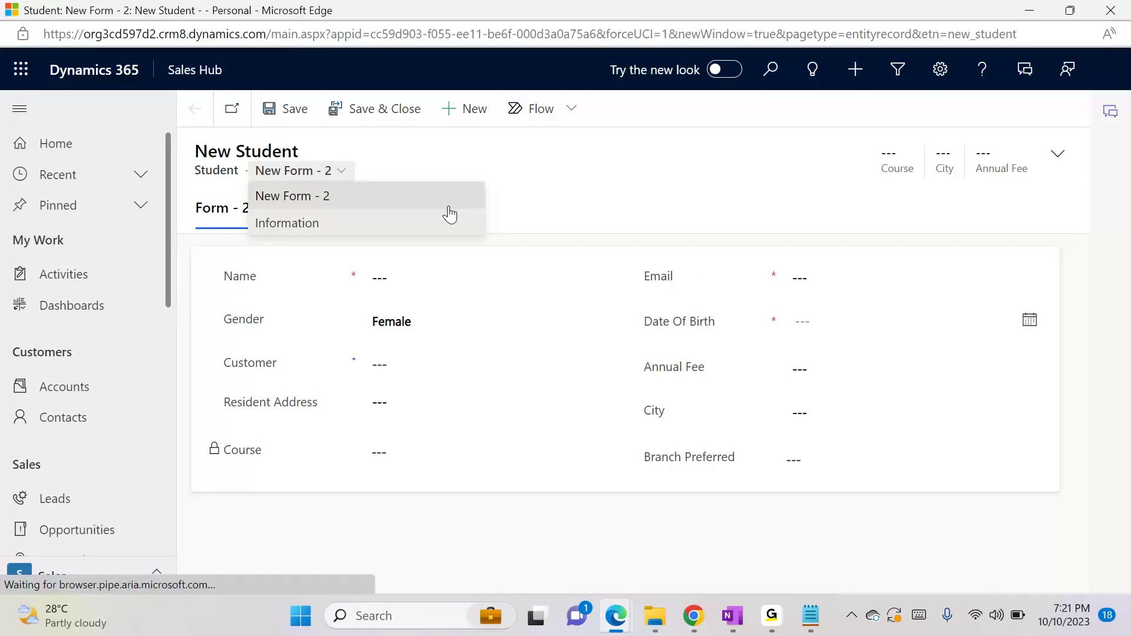
left_click(528, 180)
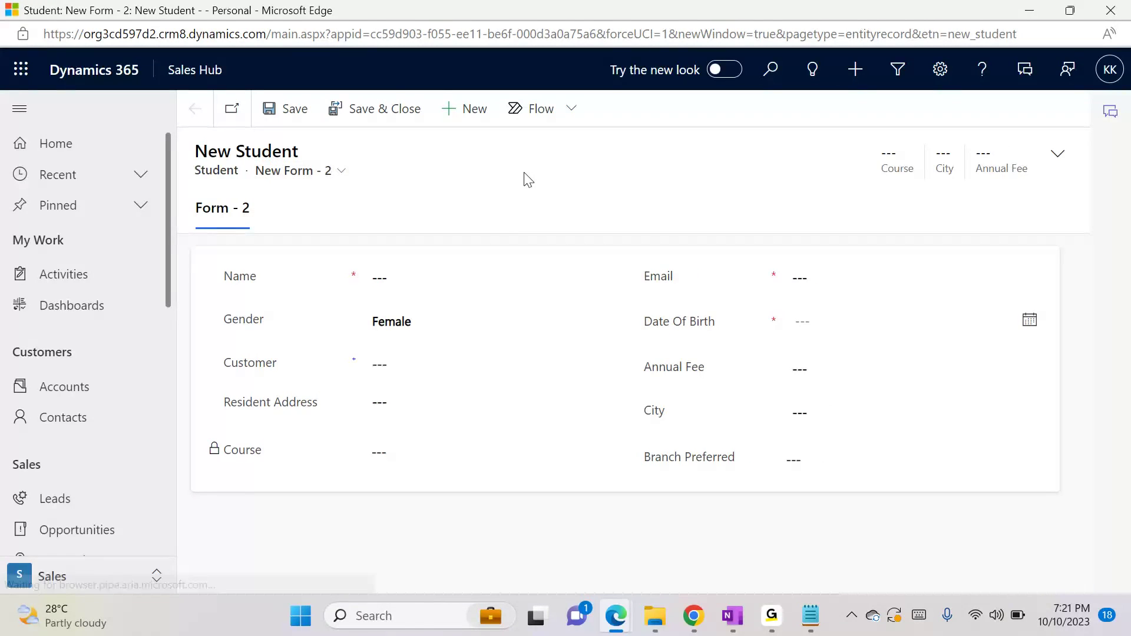
left_click(342, 171)
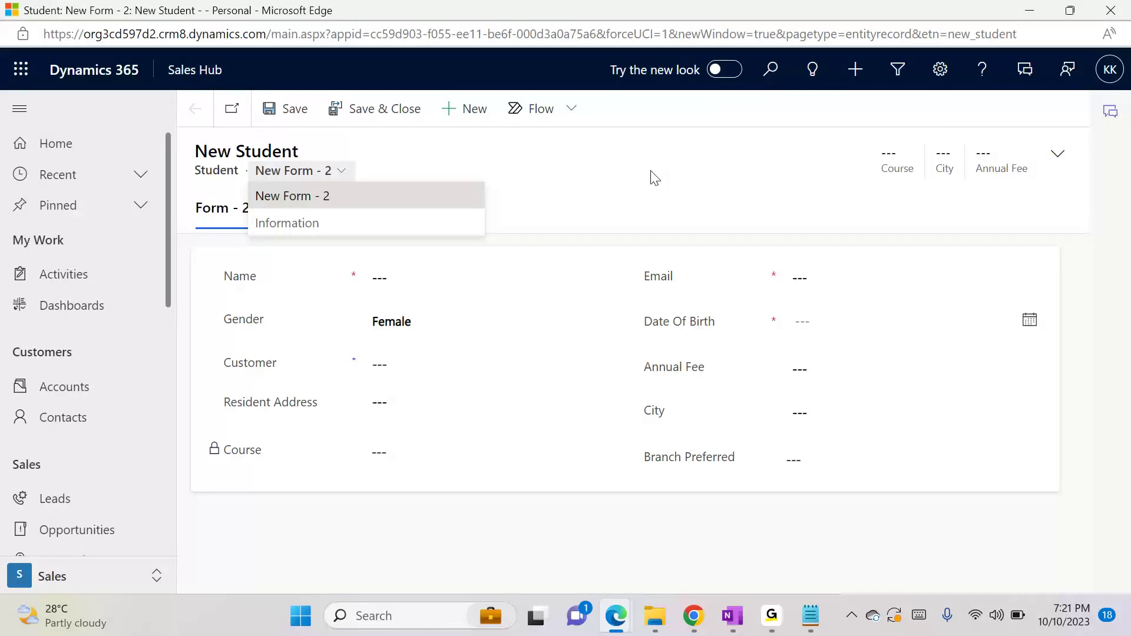
Return to the first test user's Student record in Chrome, recheck its available forms, and minimize the window
mouse_move(706, 626)
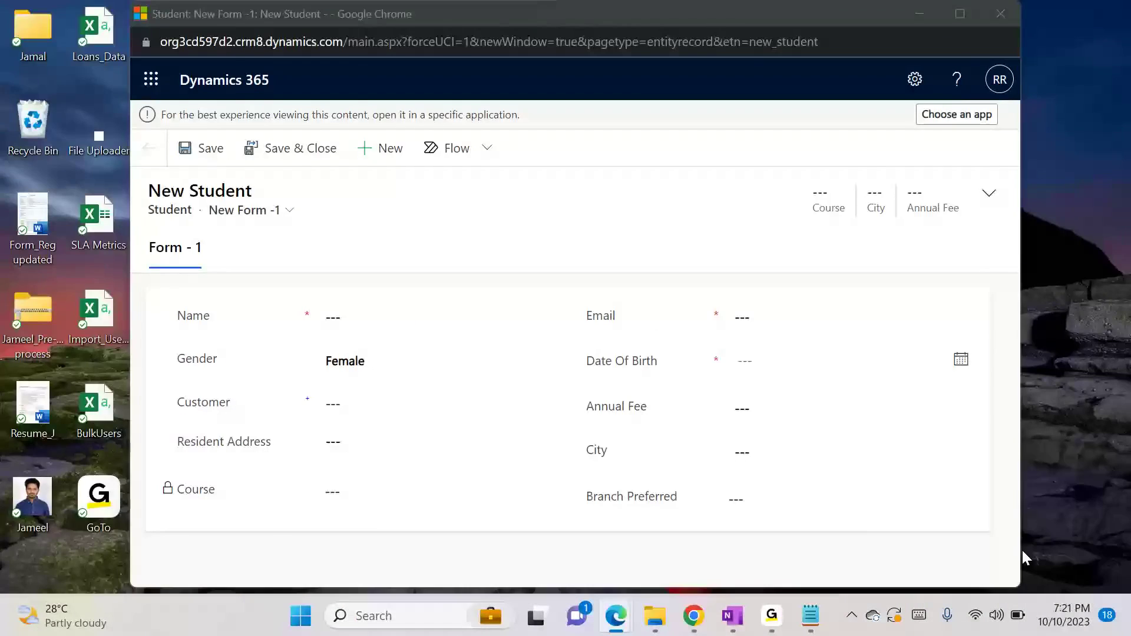
left_click(1023, 556)
left_click(290, 211)
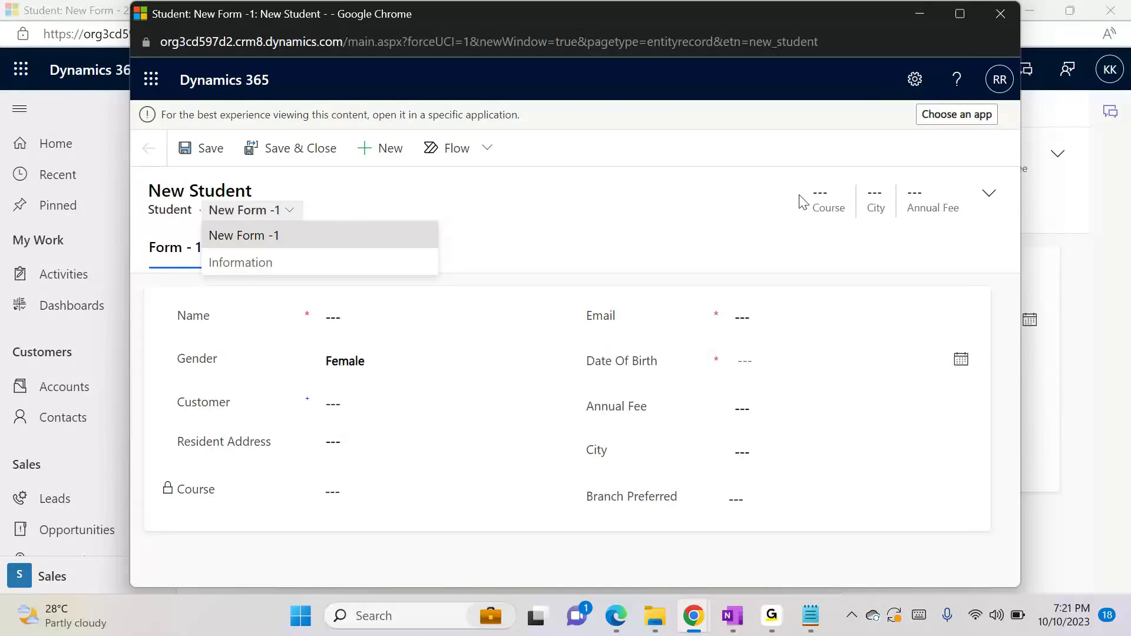
left_click(596, 195)
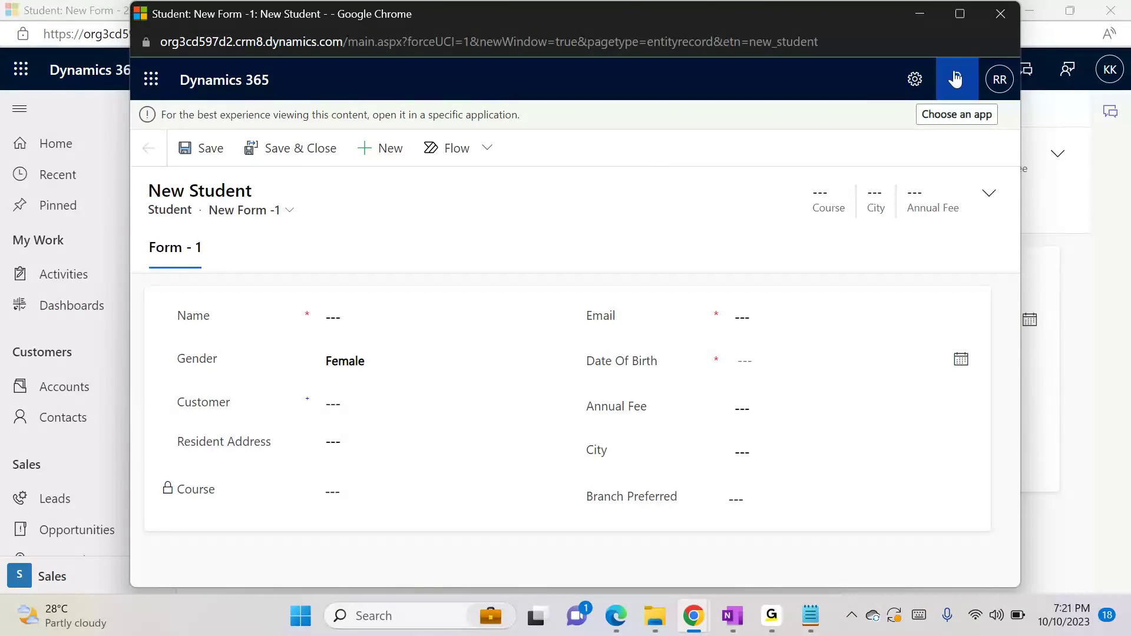
left_click(920, 26)
left_click(921, 14)
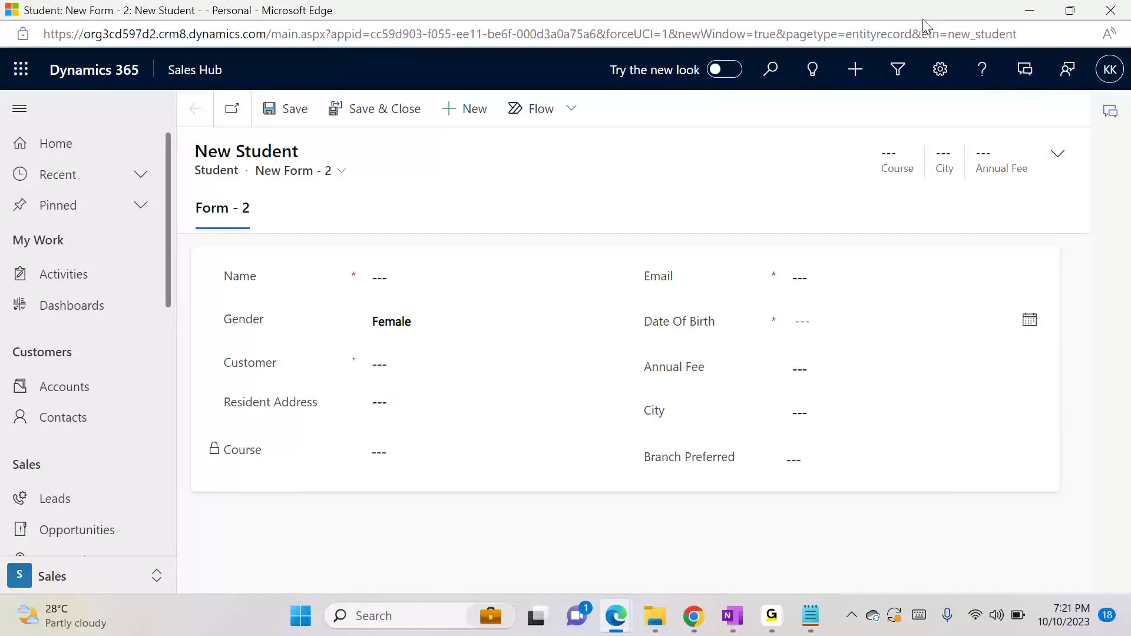
Switch to the Default Solution window in Chrome and open the security role assignment for the Student entity's Information main form
left_click(694, 613)
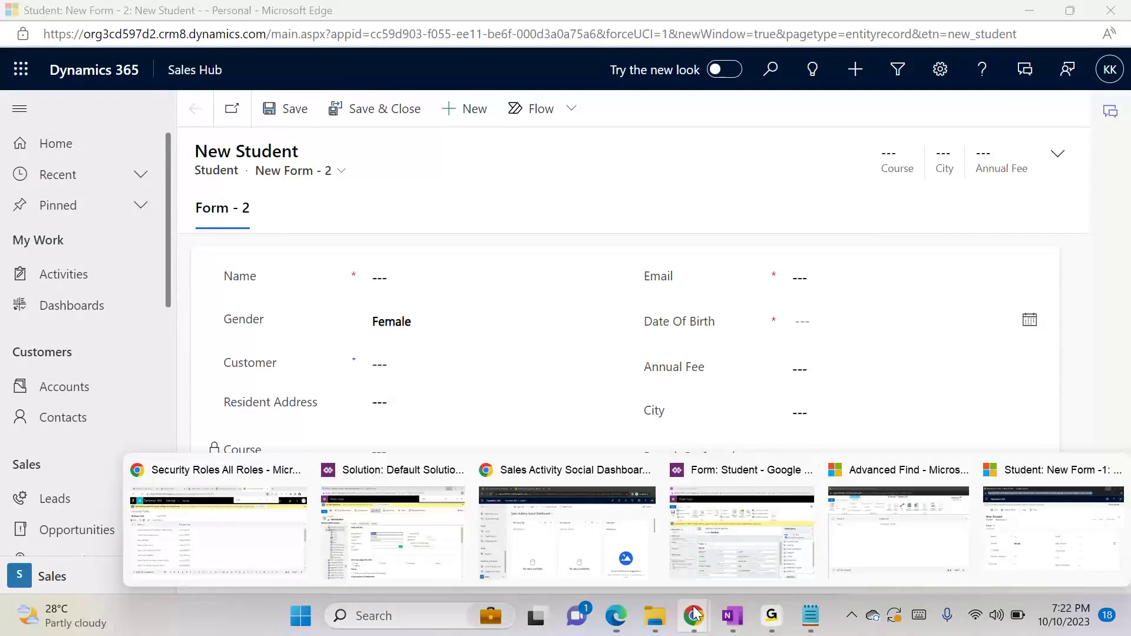
left_click(353, 501)
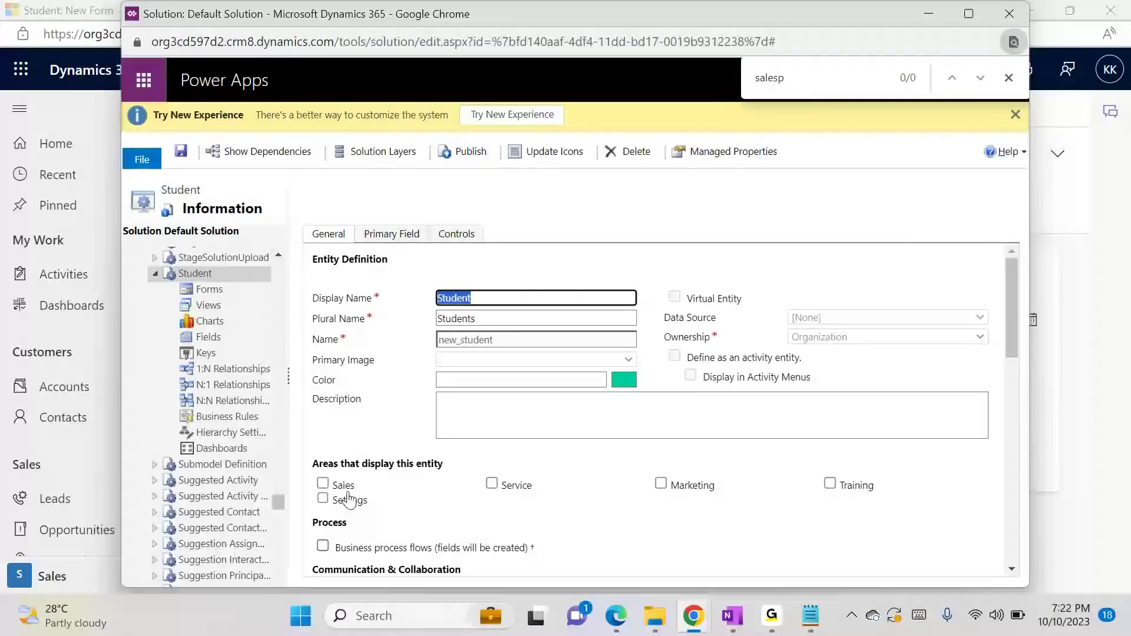
left_click(212, 291)
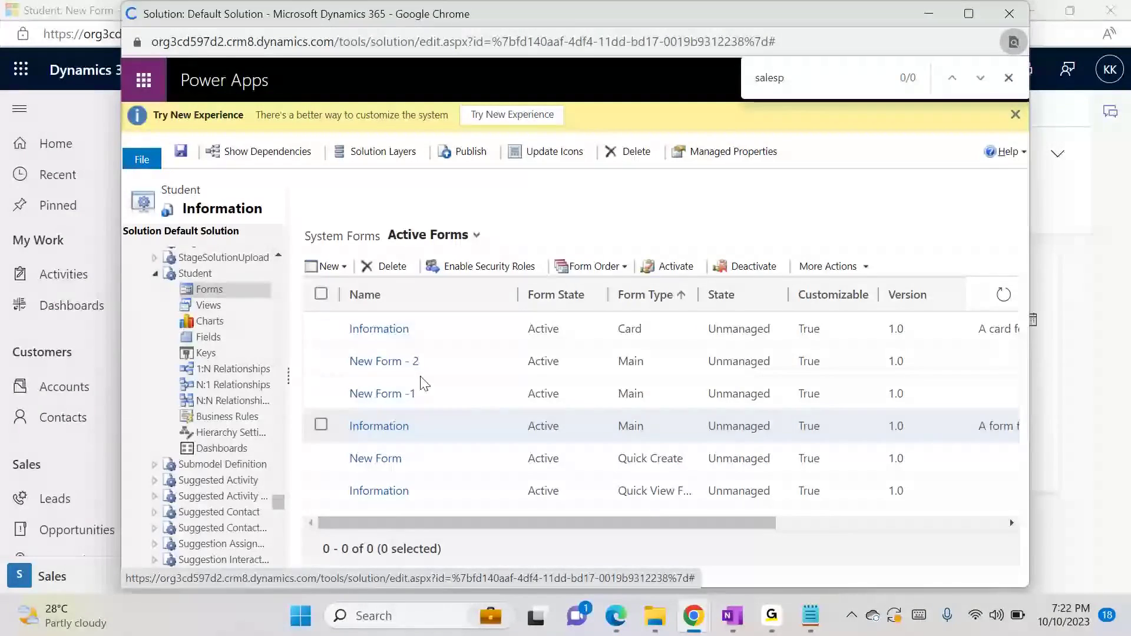
left_click(379, 427)
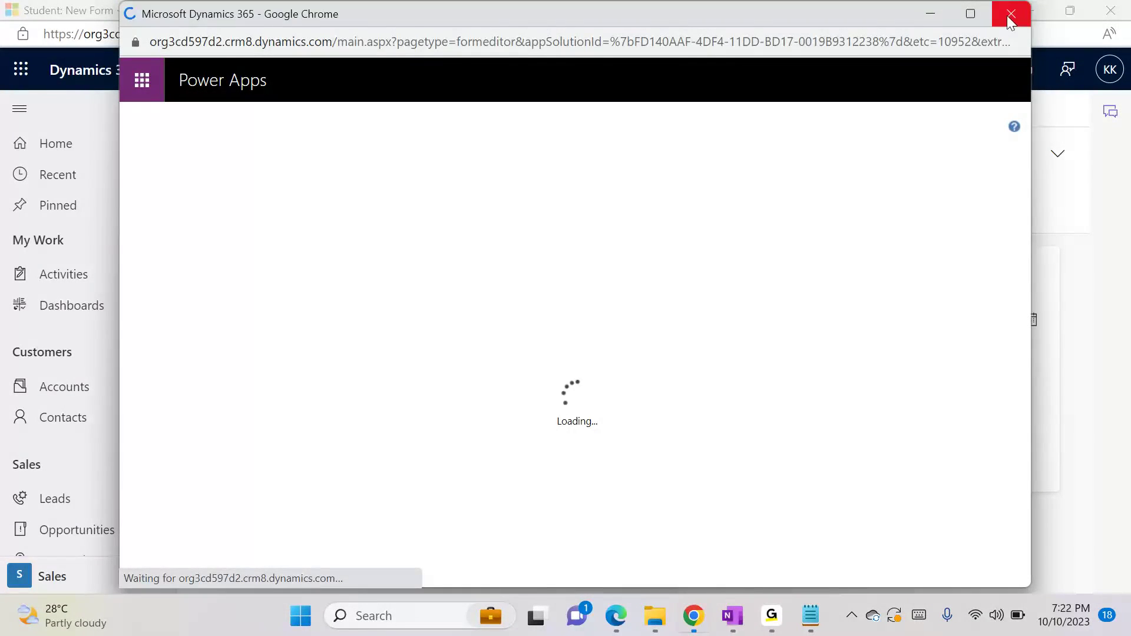
left_click(1011, 14)
left_click(321, 425)
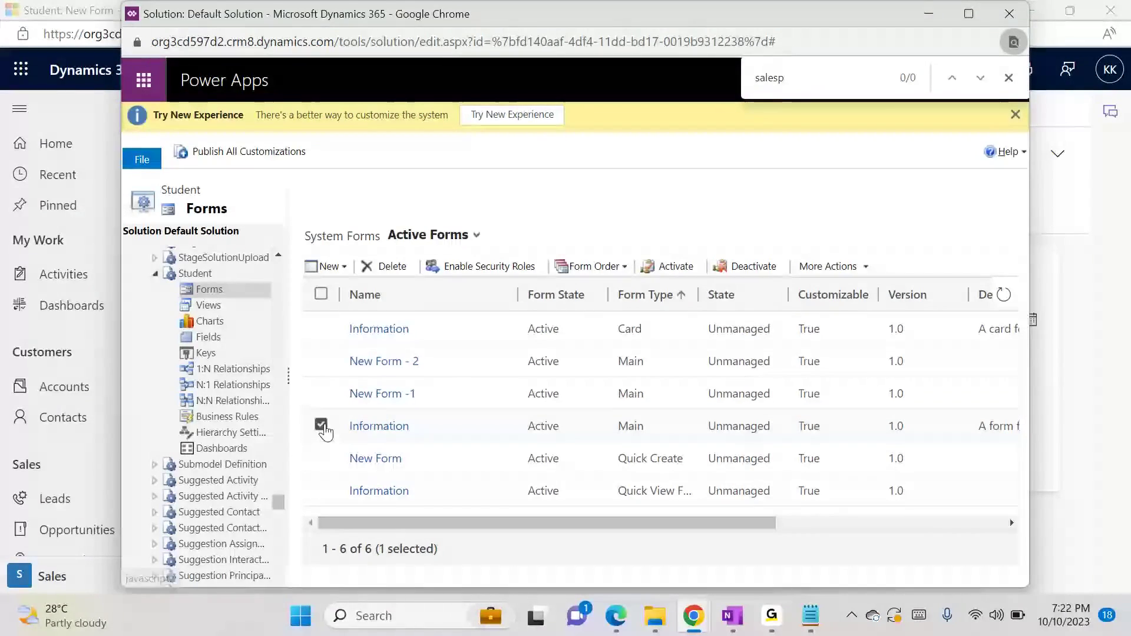
left_click(466, 269)
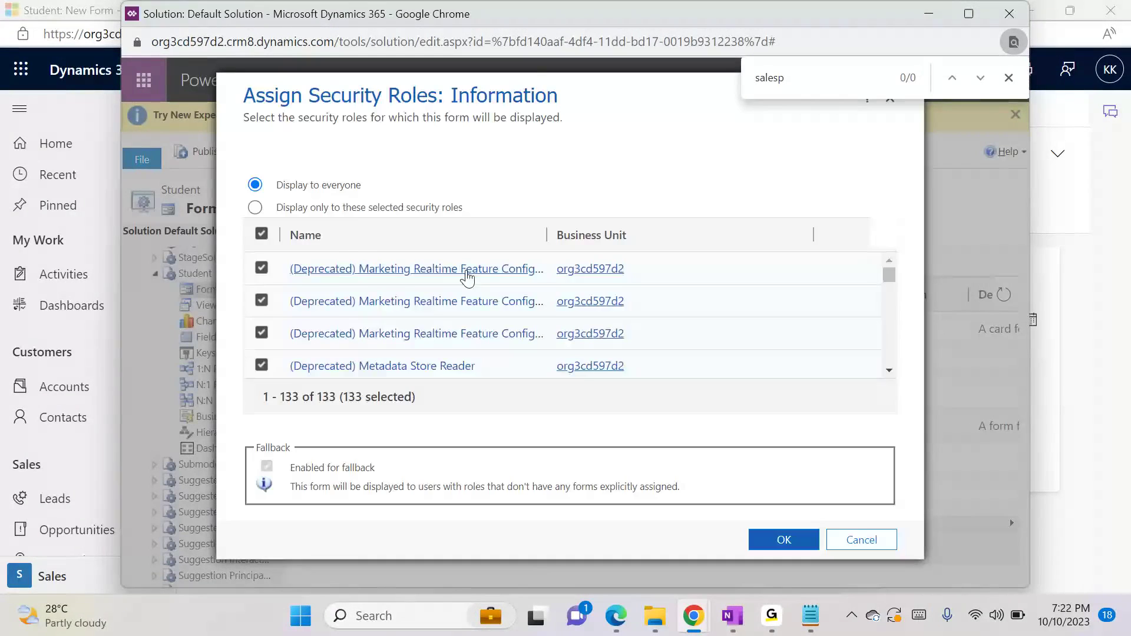
Exclude the Salesperson and Sales Manager roles from the Information form's security roles and apply the assignment
key("Return")
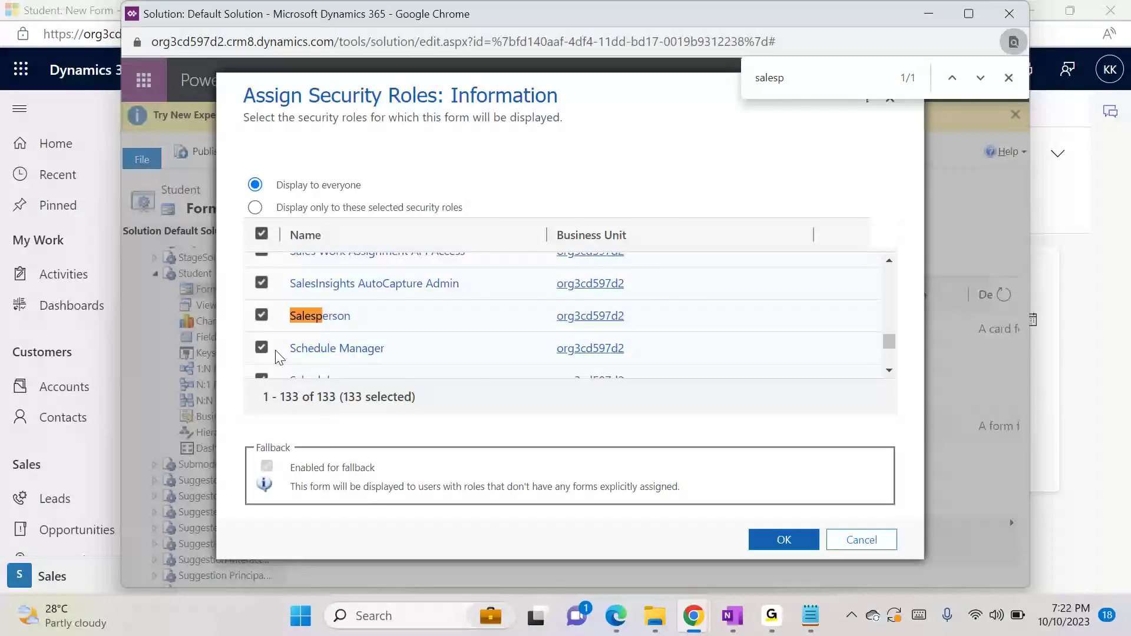
left_click(261, 317)
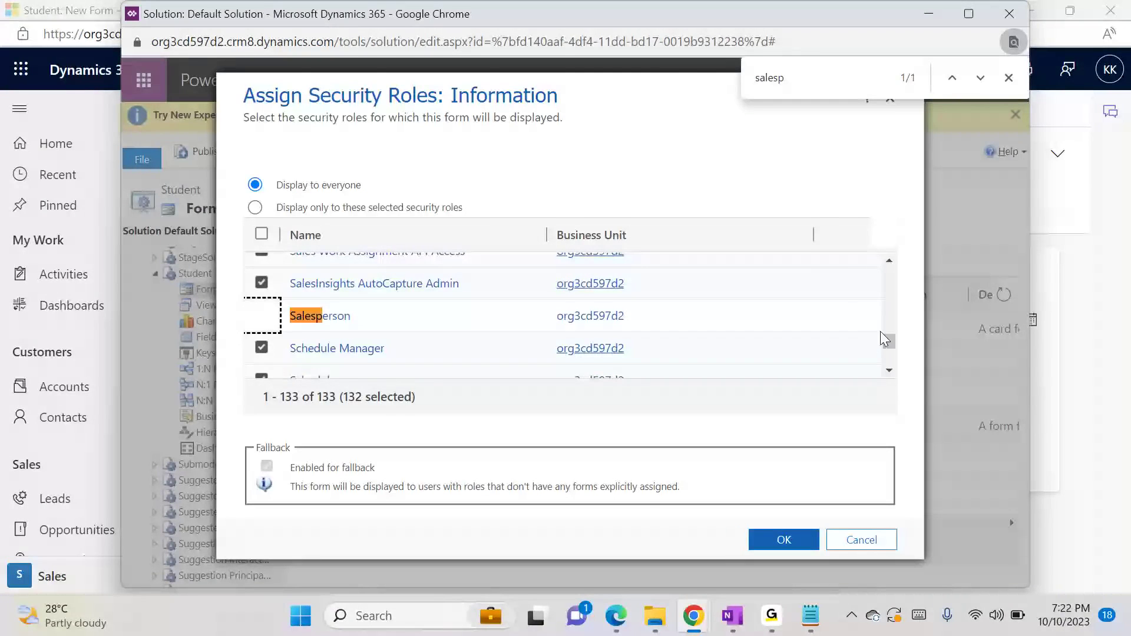
left_click_drag(889, 343, 887, 338)
left_click(889, 261)
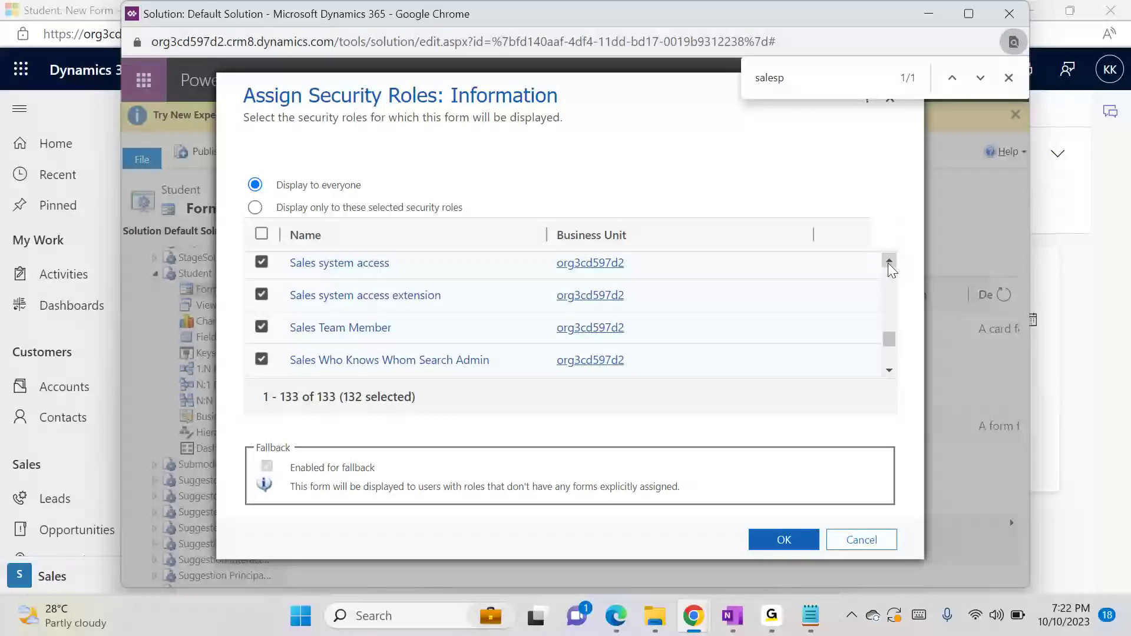
left_click(889, 260)
left_click(889, 261)
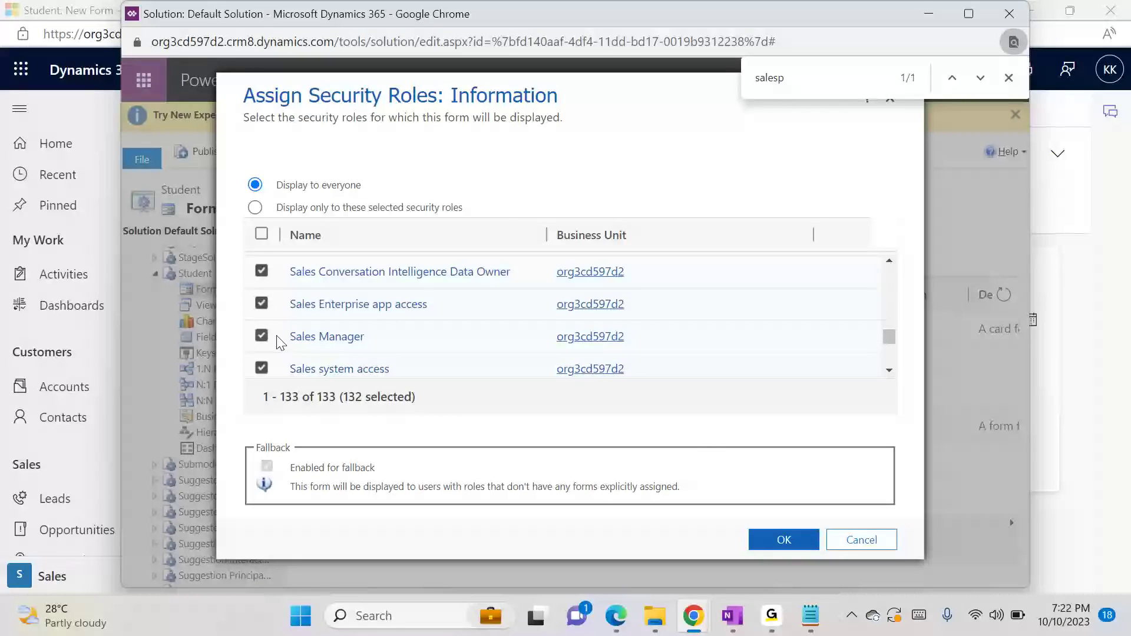
left_click(262, 336)
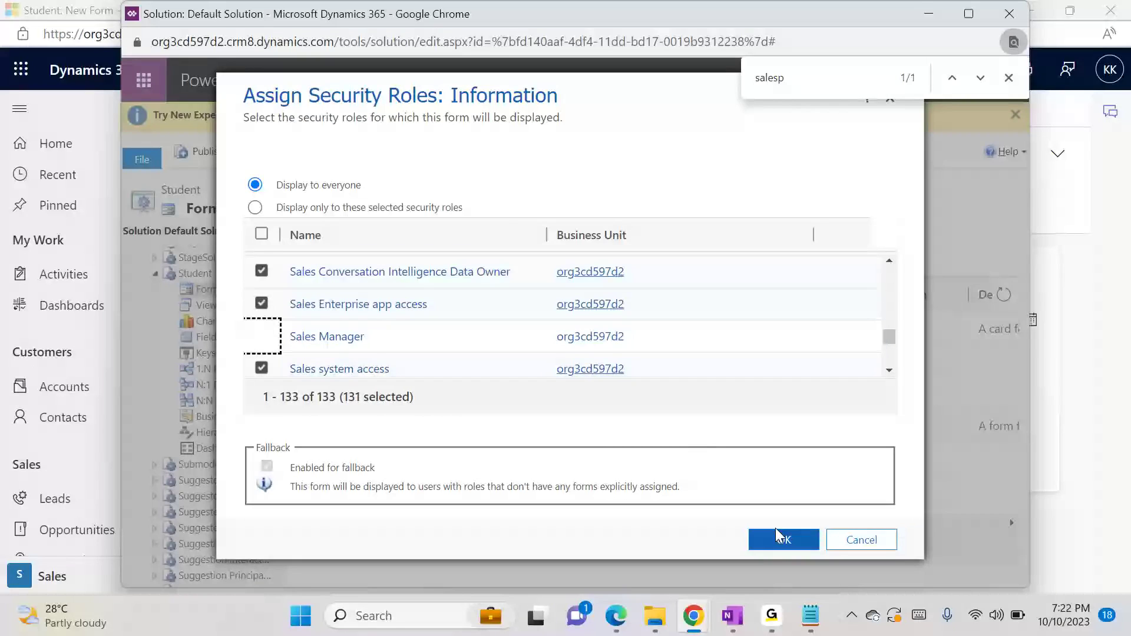
left_click(787, 542)
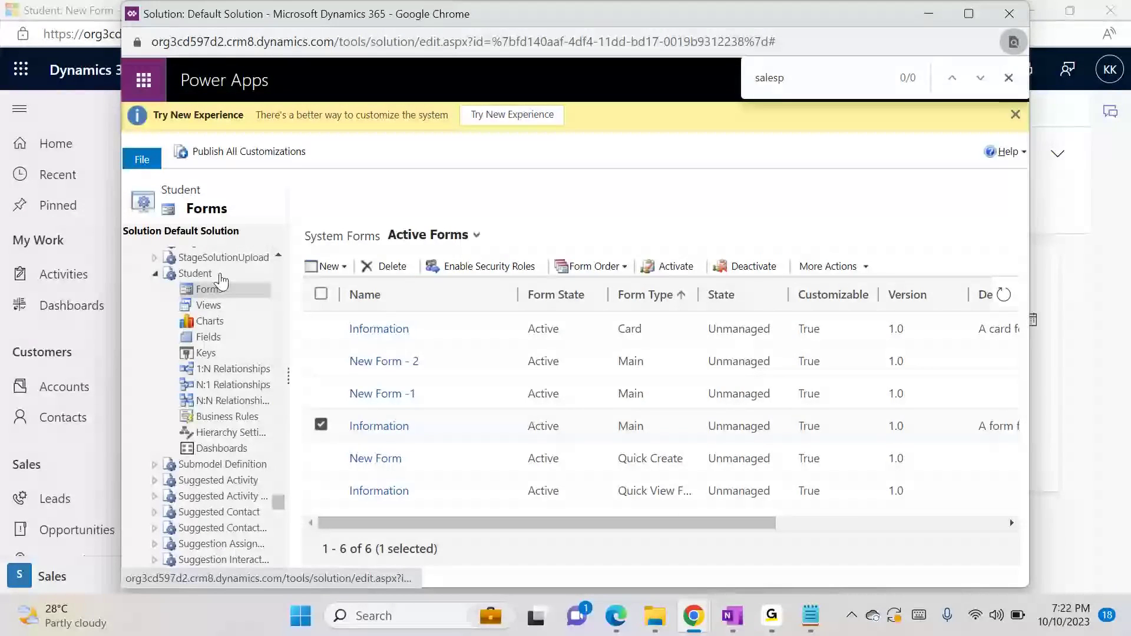
Publish the Student entity, set it to display in the Sales area, and publish its saved customizations again
left_click(398, 436)
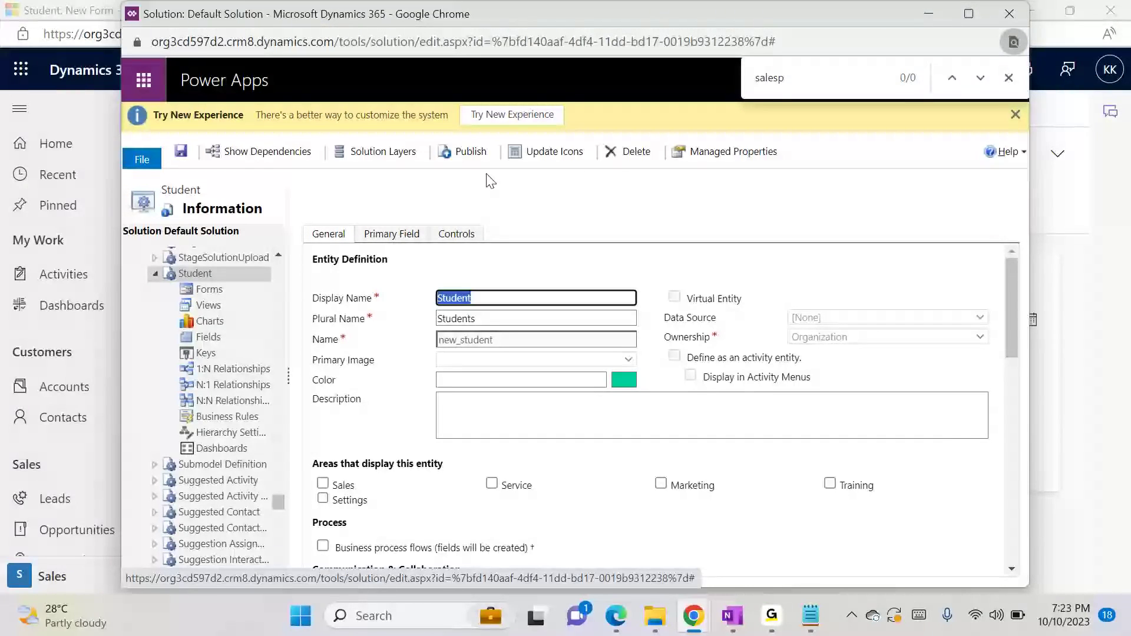
left_click(475, 161)
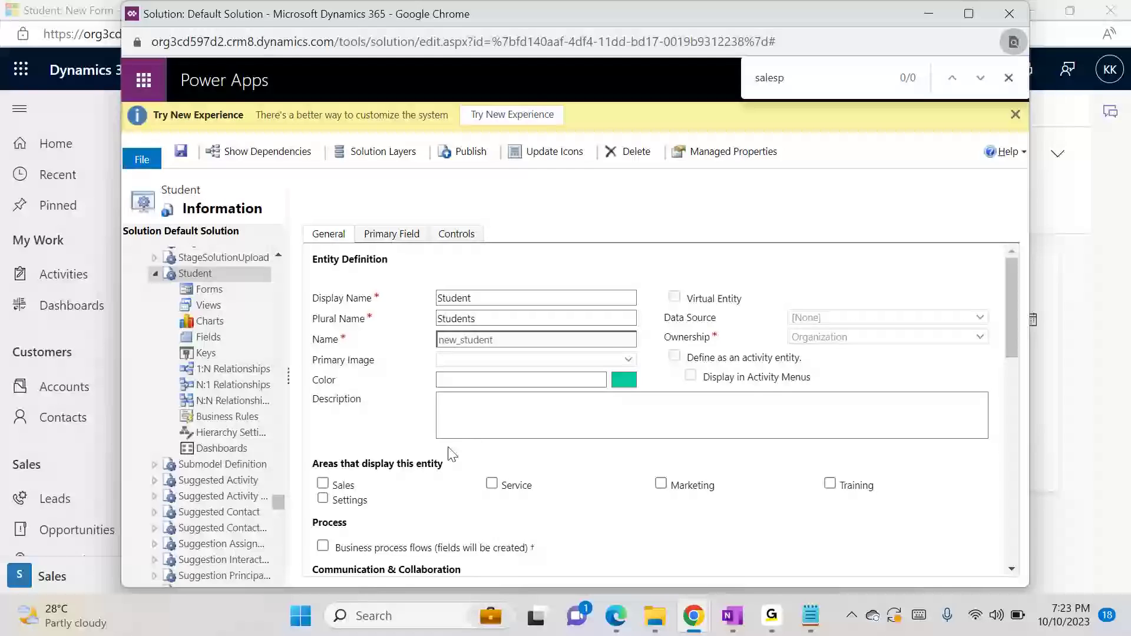
left_click(323, 483)
left_click(463, 153)
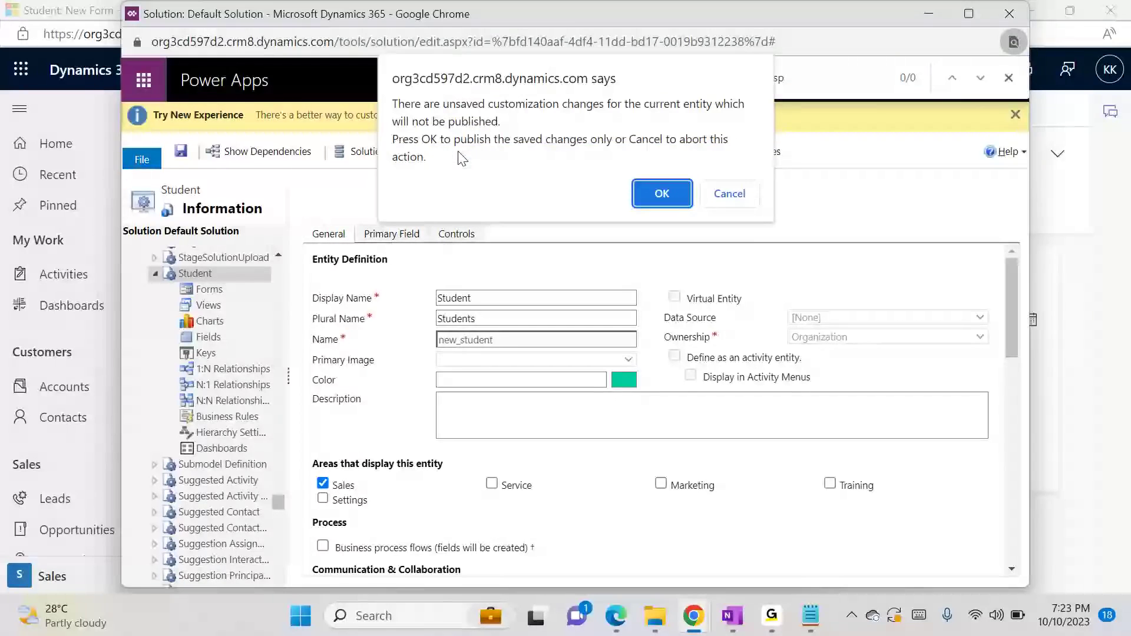
left_click(658, 189)
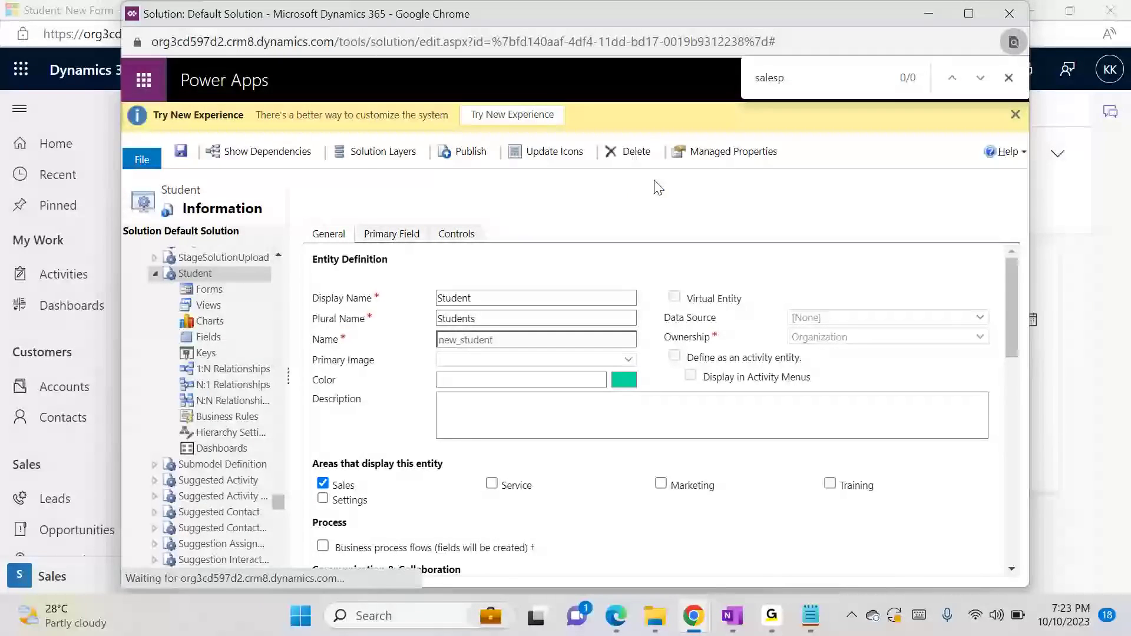
Republish the Student entity's saved customizations and save the entity with the Sales area enabled
left_click(462, 152)
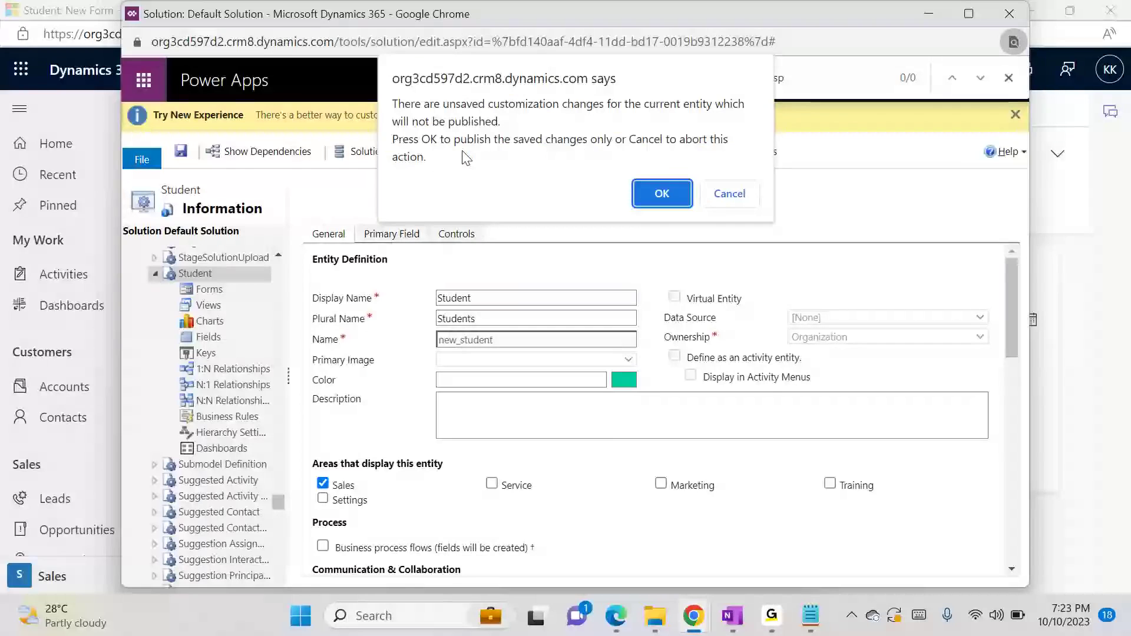
left_click(651, 193)
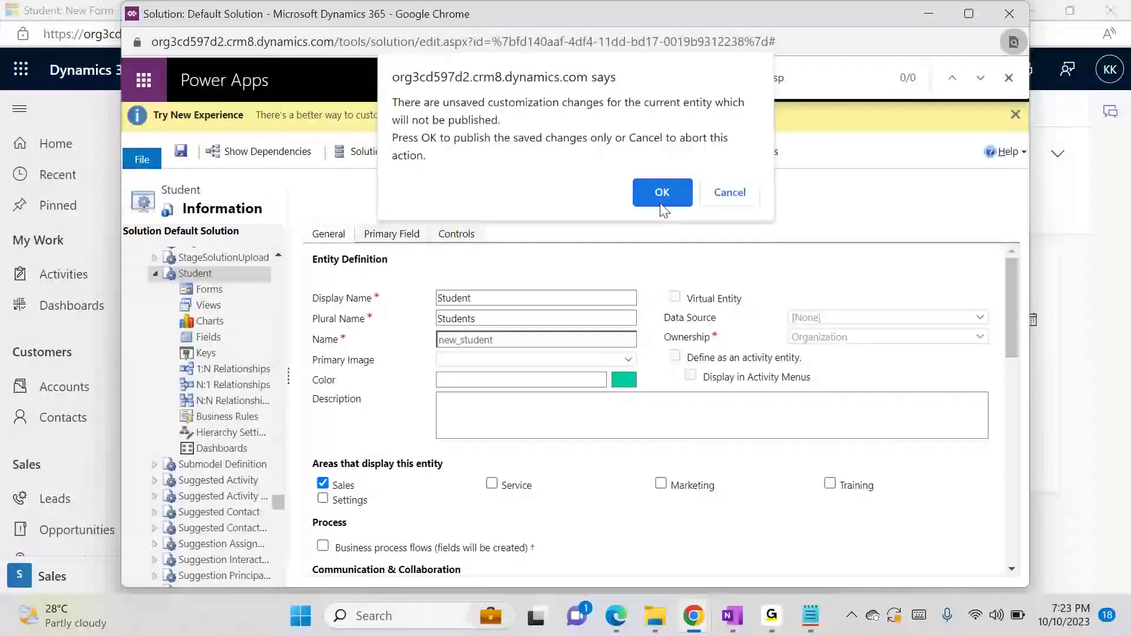
left_click(662, 193)
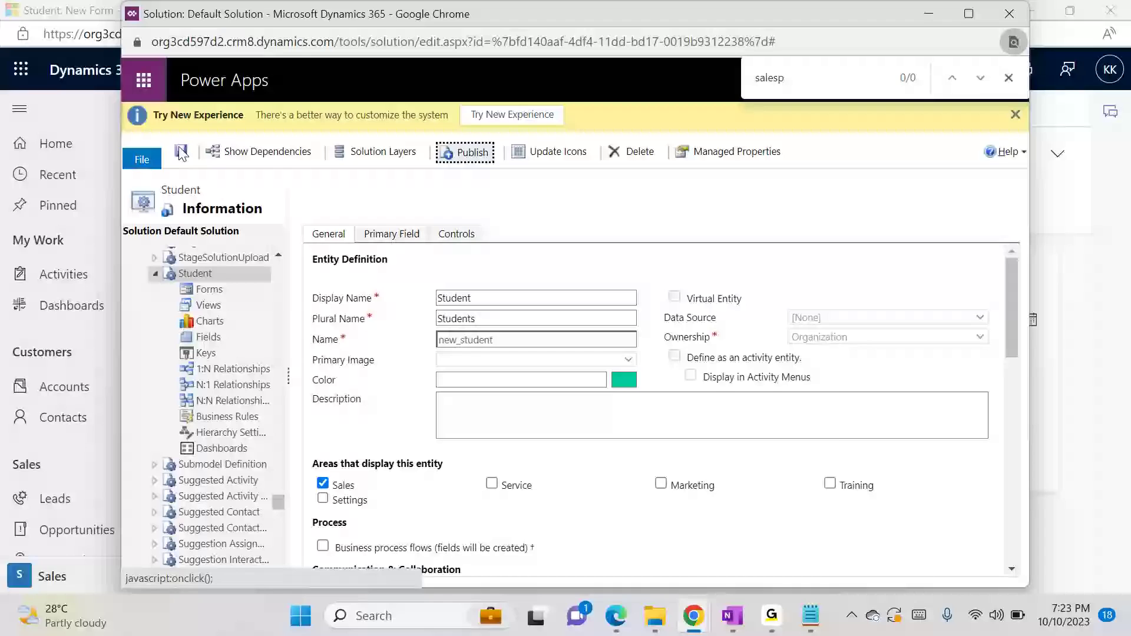
left_click(181, 153)
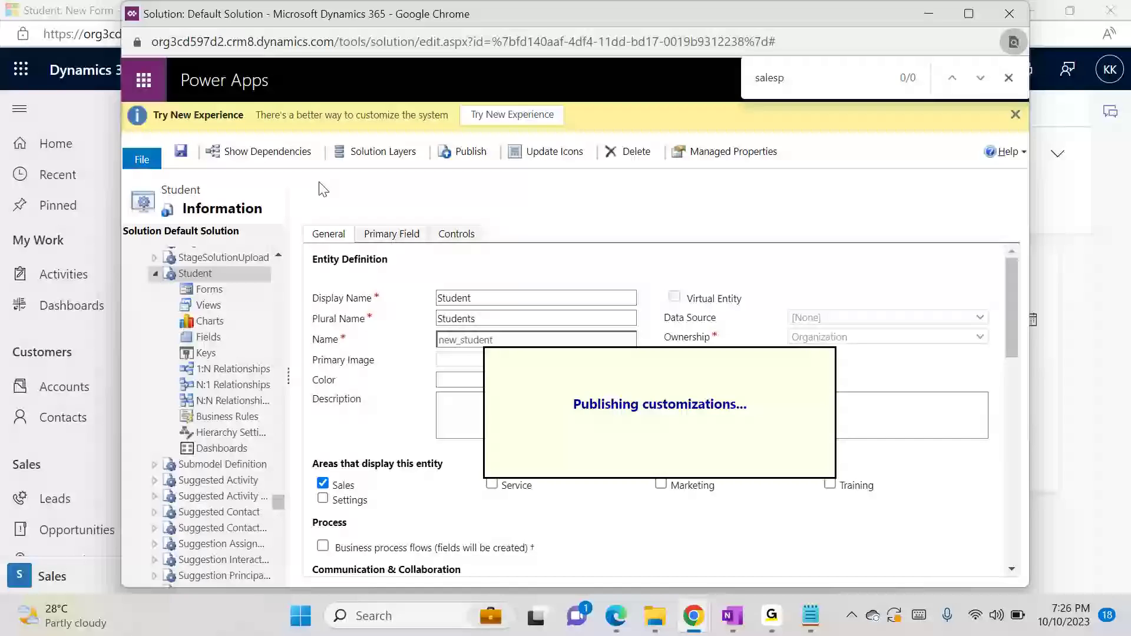
left_click(317, 46)
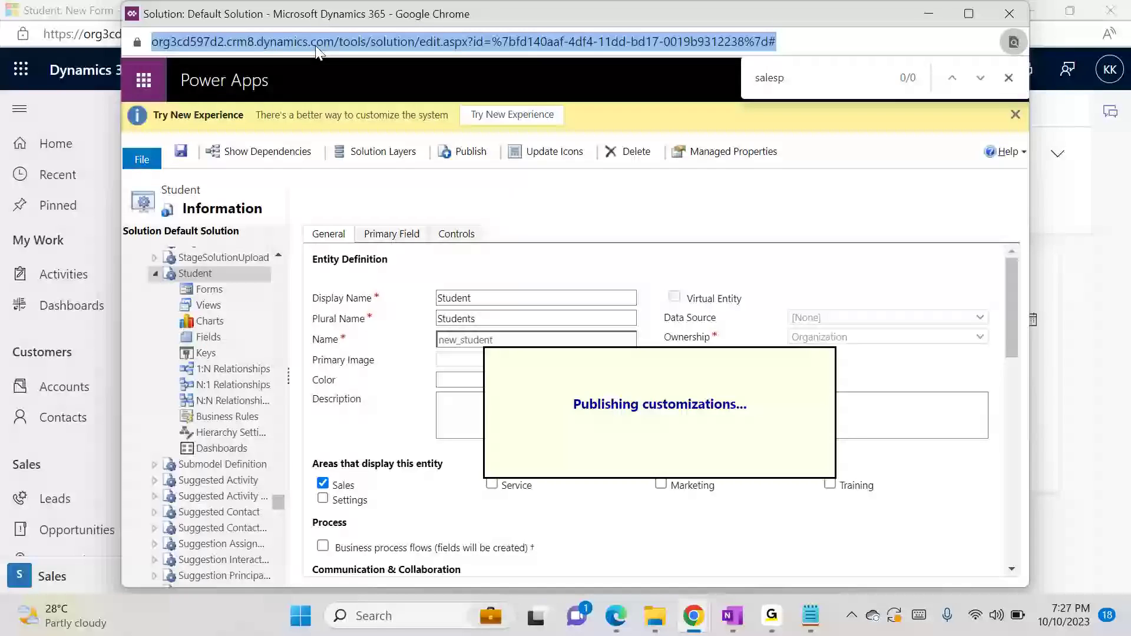
key("alt+Return")
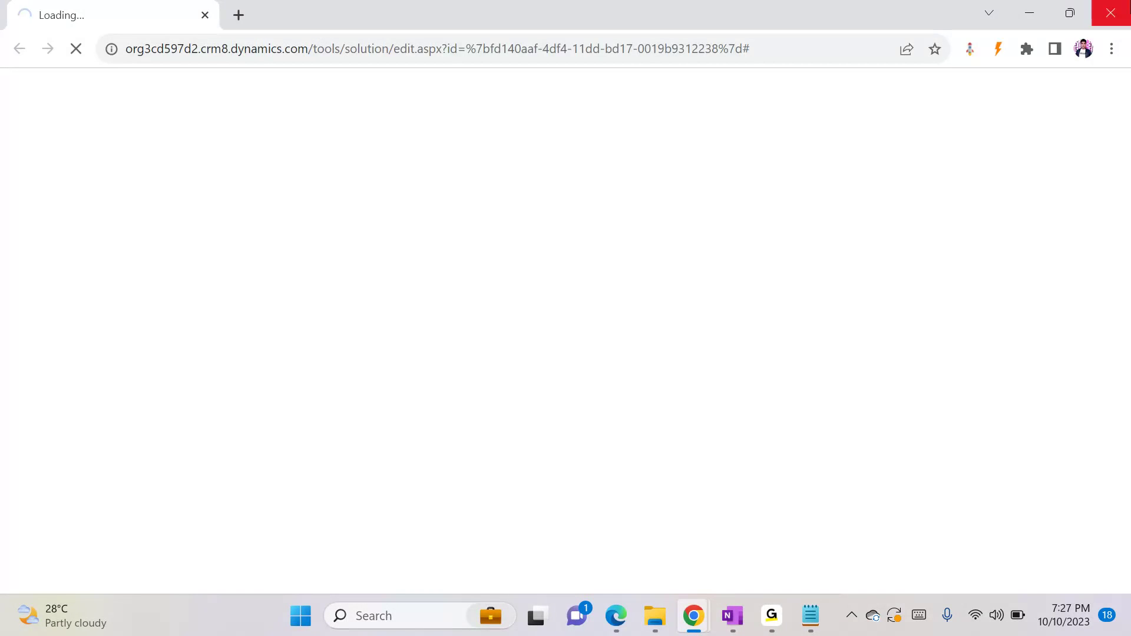
left_click(1110, 13)
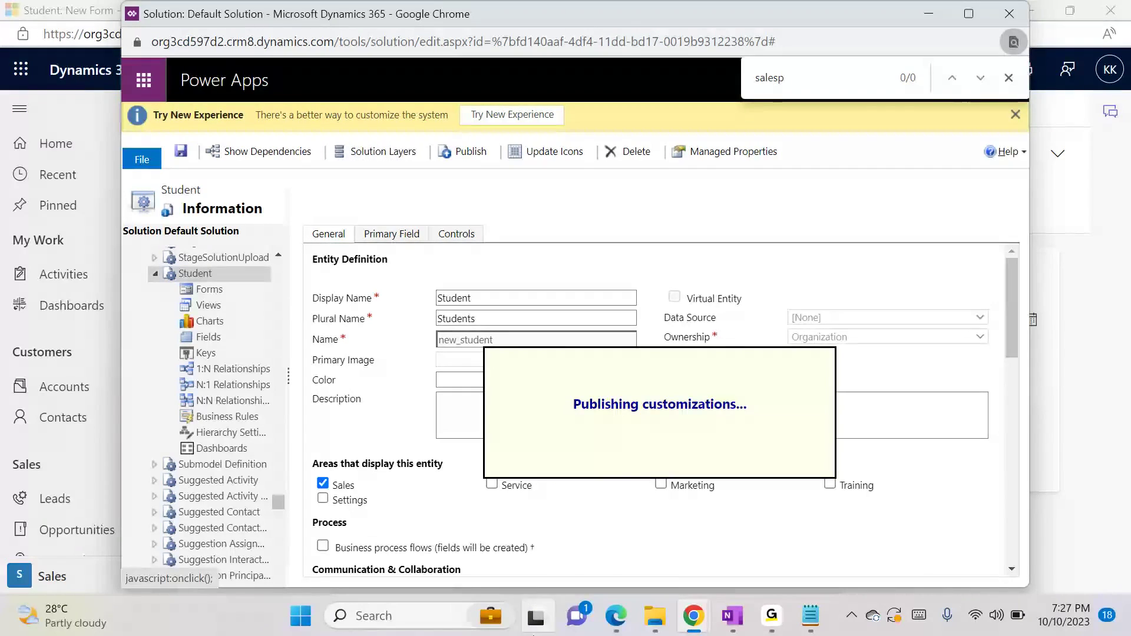
Switch to the first test user's Sales Activity Social Dashboard in Chrome, reload it, and look through the site navigation
left_click(671, 625)
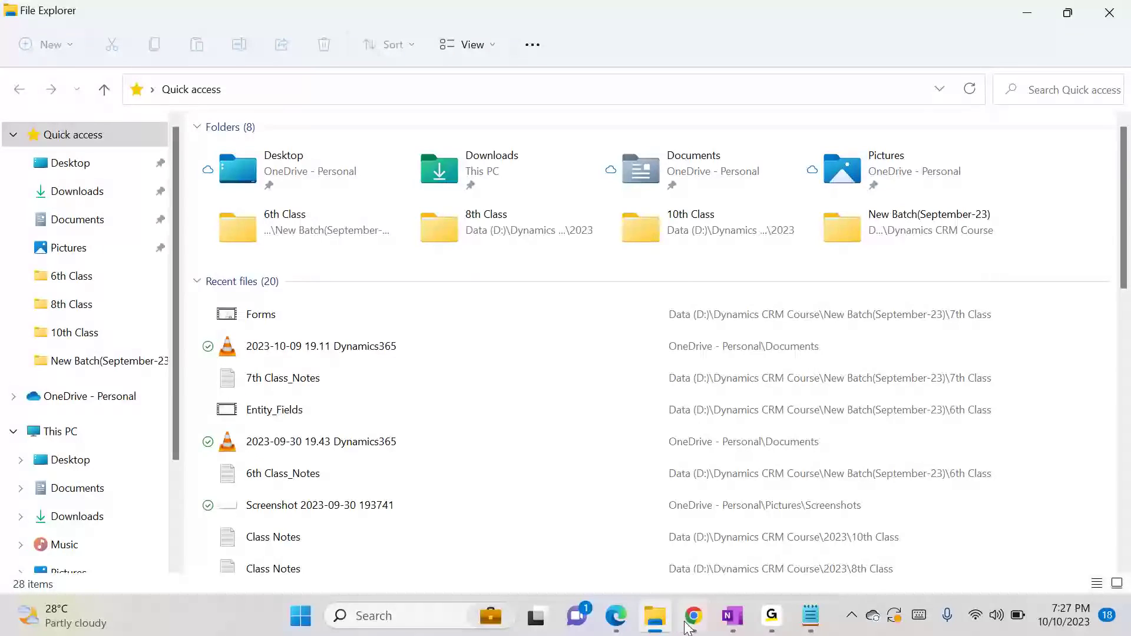
mouse_move(694, 615)
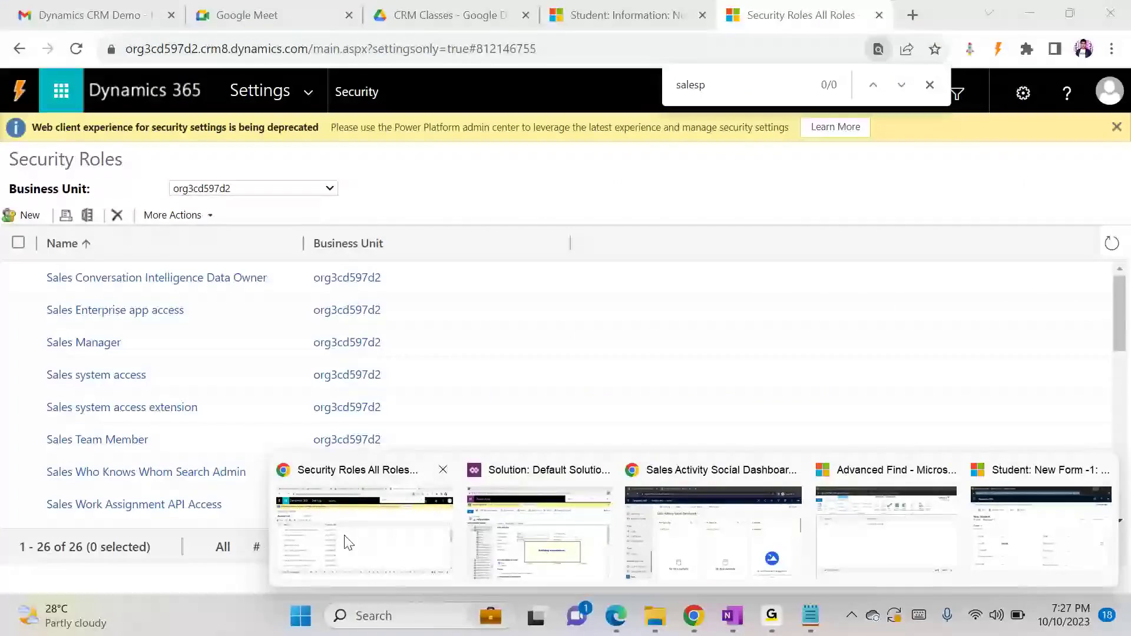
left_click(346, 539)
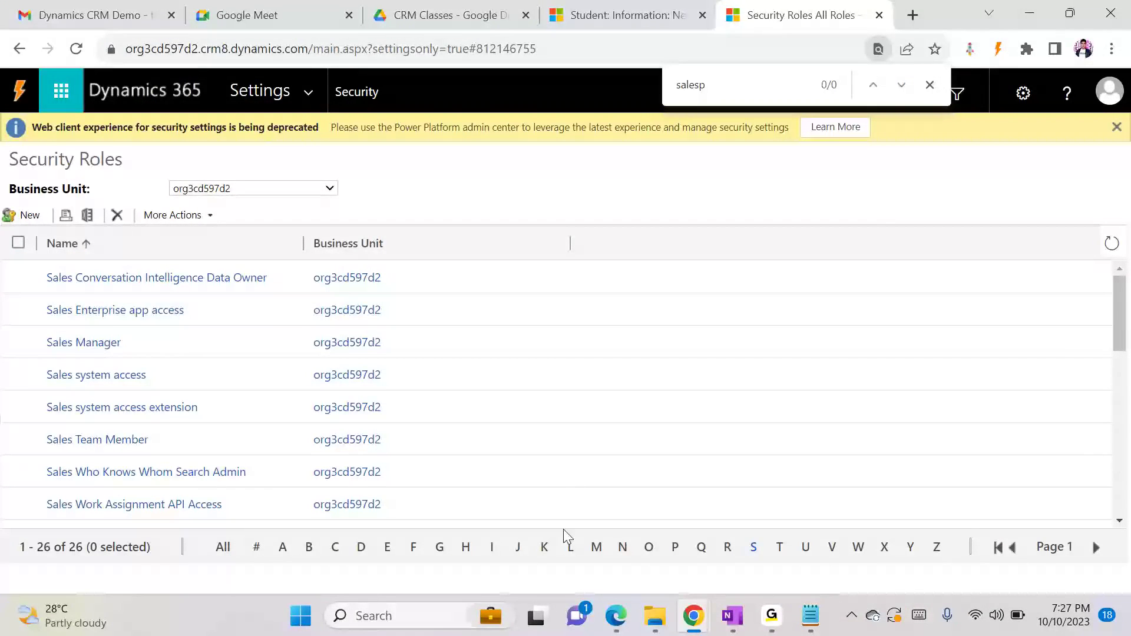
mouse_move(693, 616)
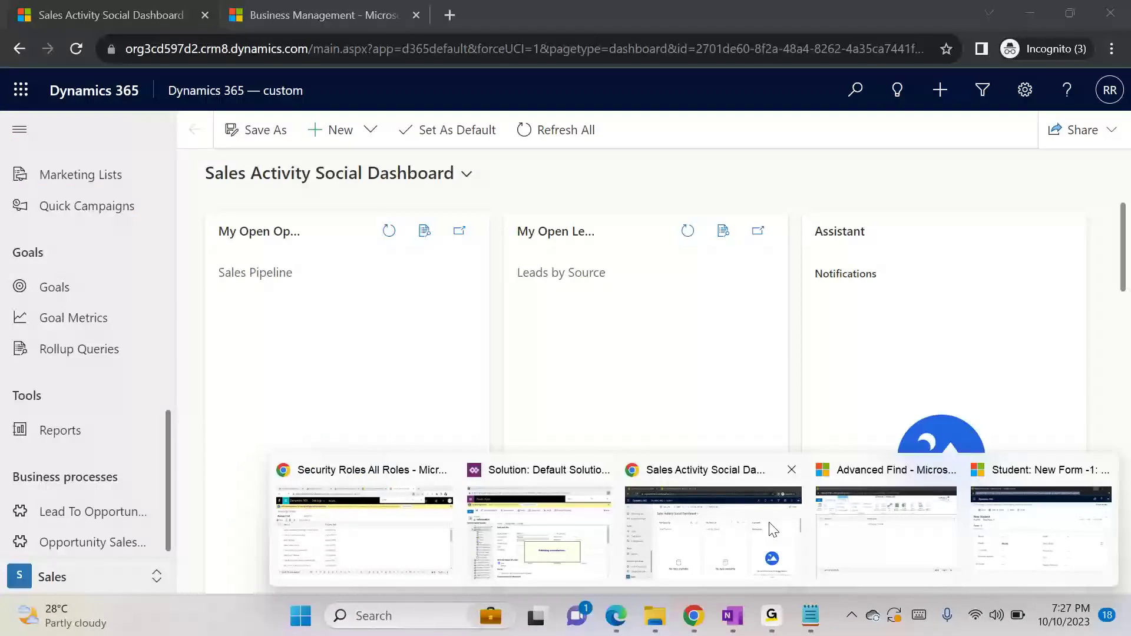
left_click(772, 530)
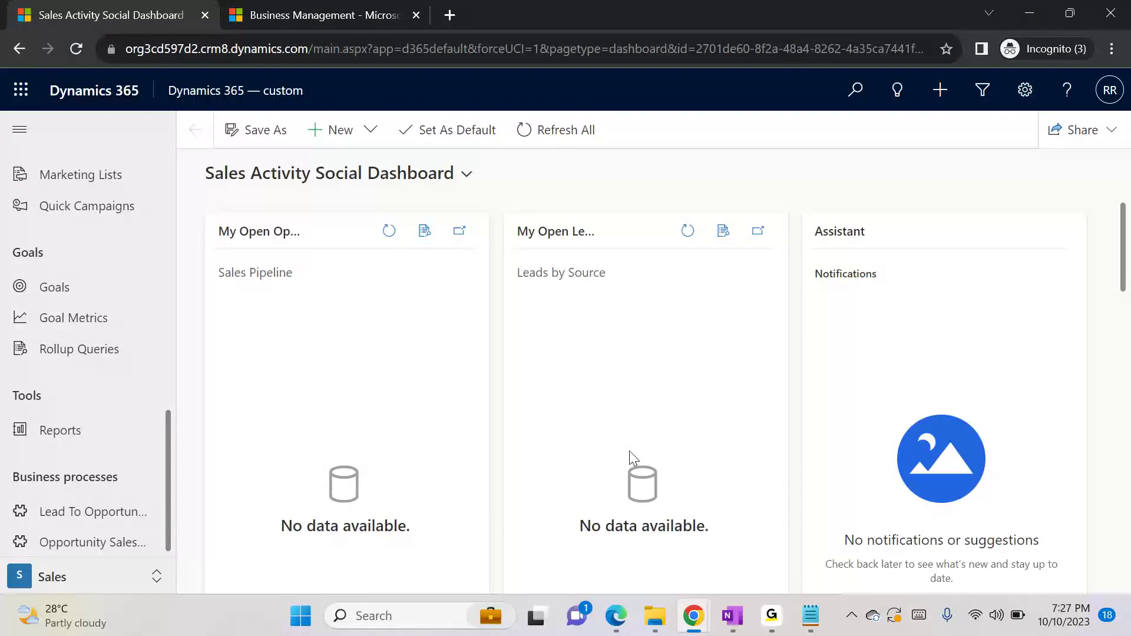
key("F5")
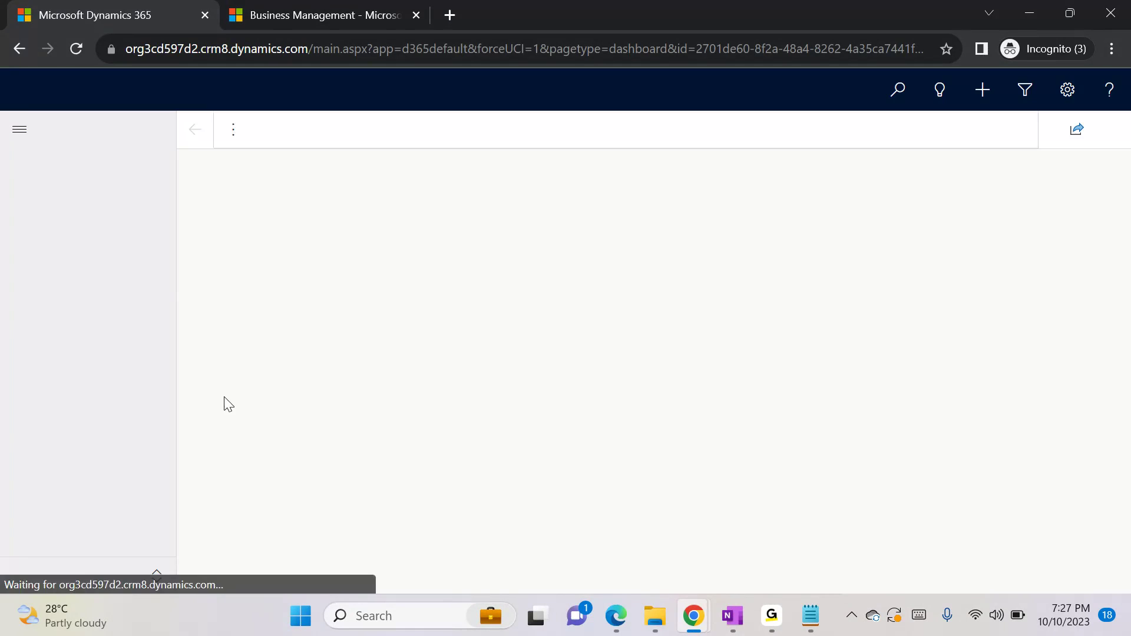
scroll(175, 334, "down", 5)
left_click_drag(175, 330, 173, 514)
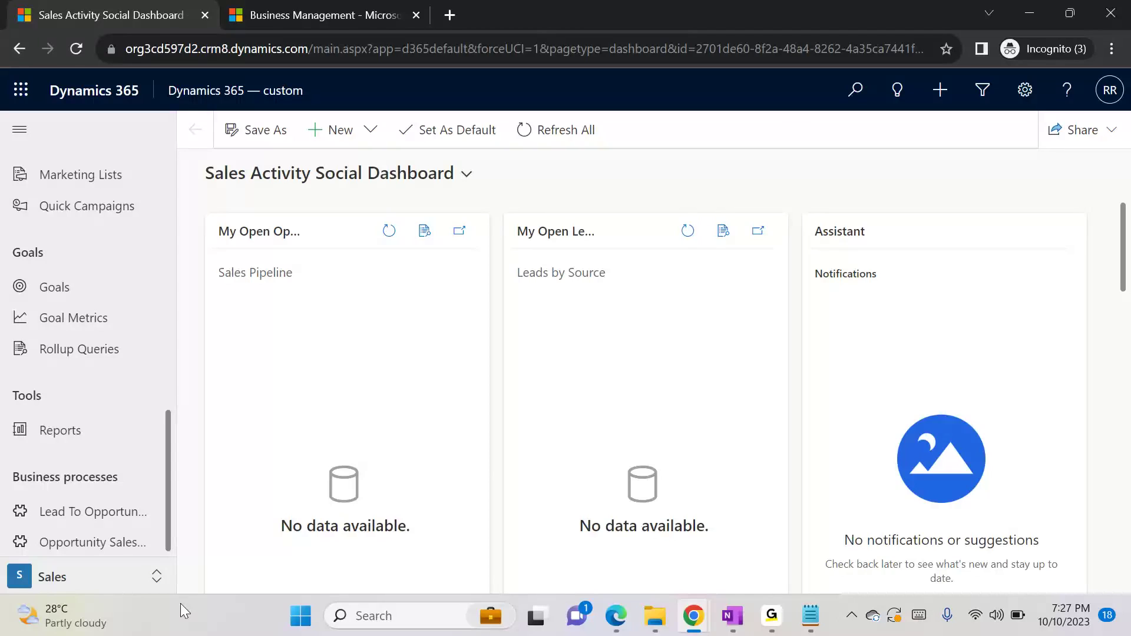
Return to the first test user's new Student record, reload it, and list the forms available there
mouse_move(695, 621)
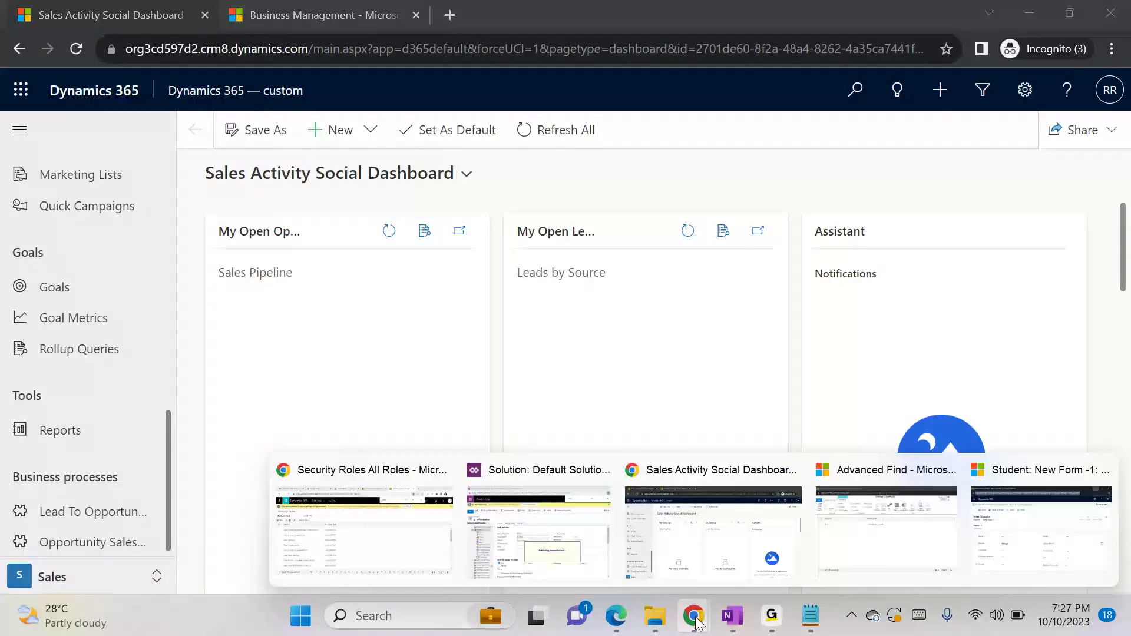
left_click(1047, 533)
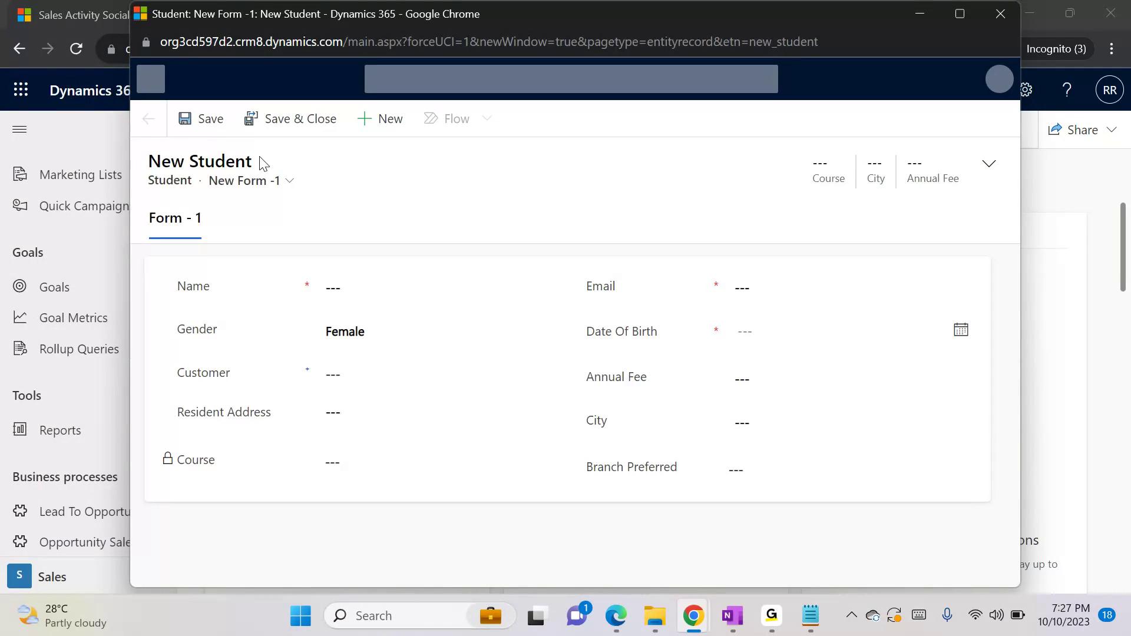
left_click(289, 182)
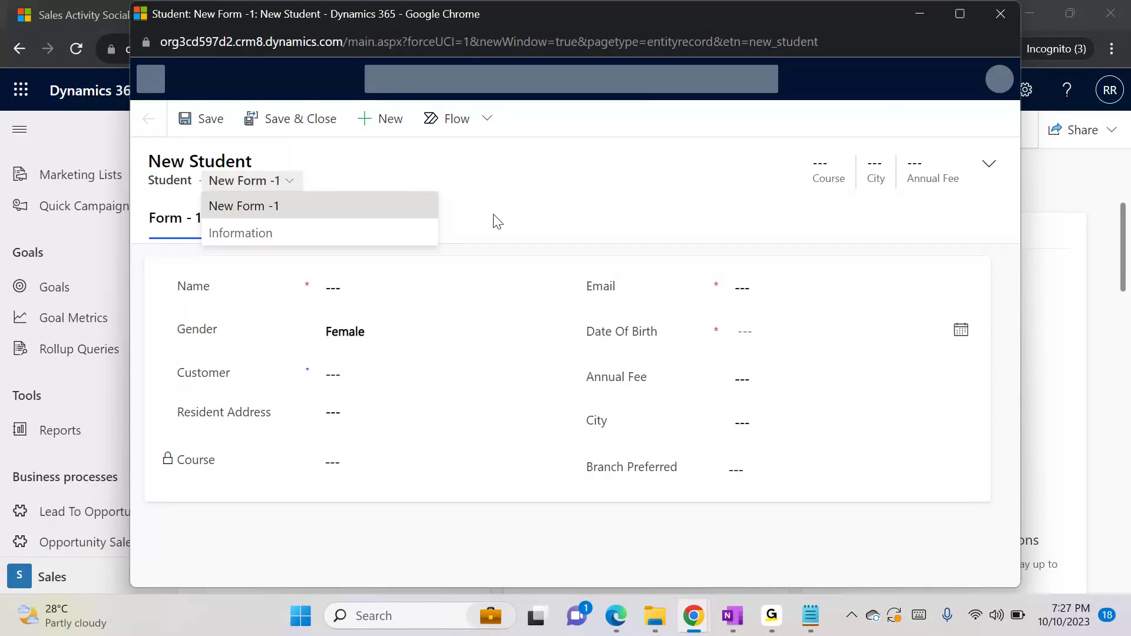
Switch to the Default Solution window and reload it
key("alt+Tab")
key("alt+Tab")
key("Tab")
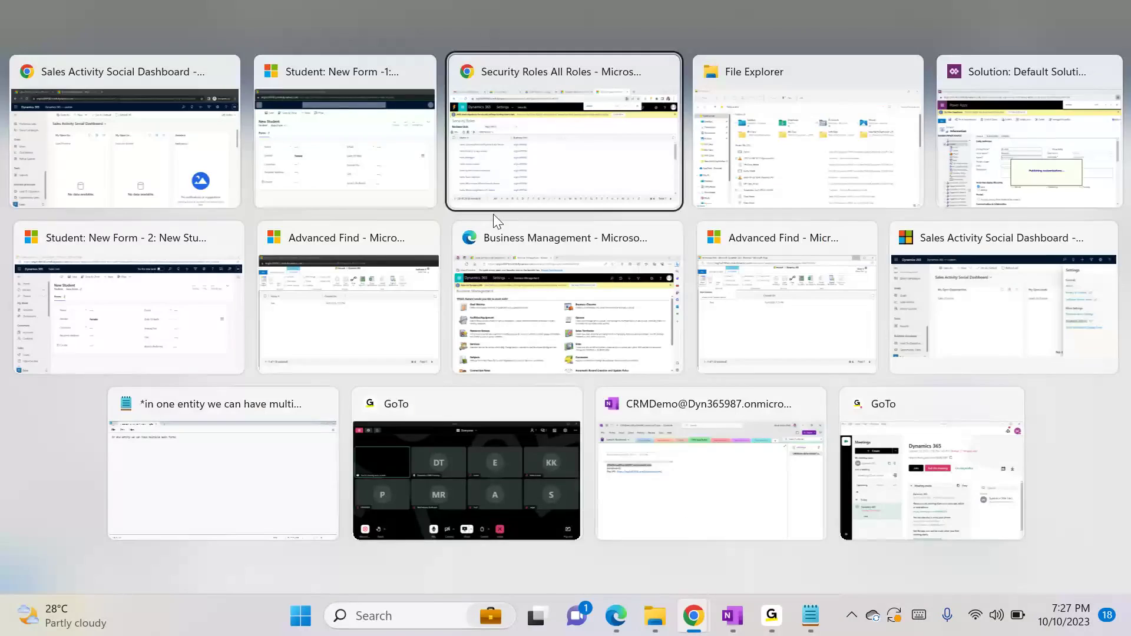
key("Tab")
key("Tab")
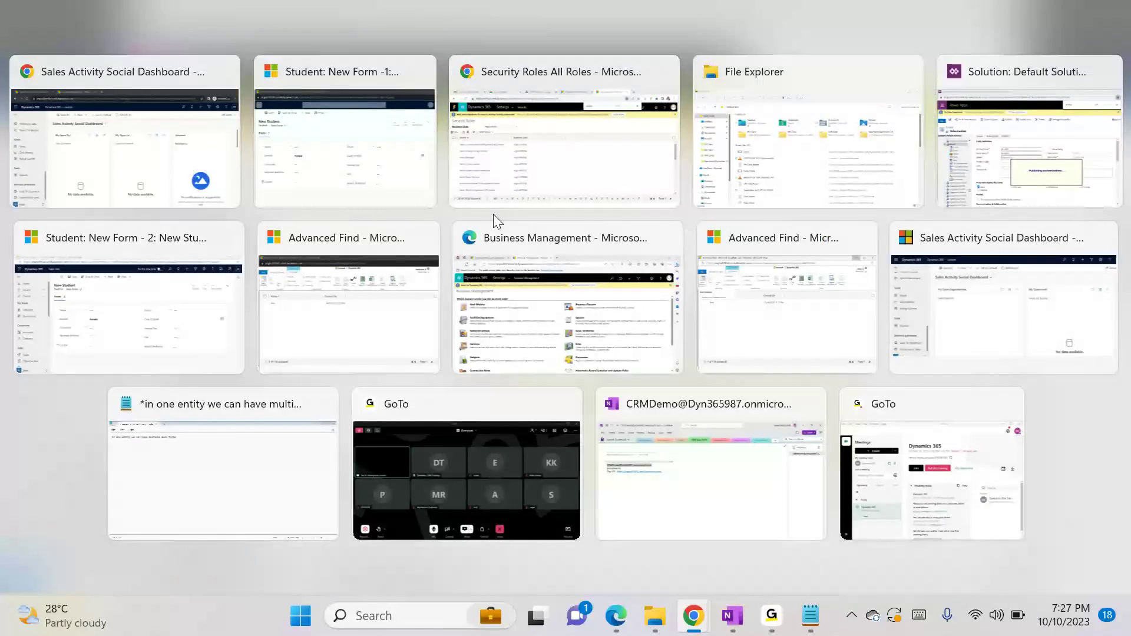
left_click(396, 33)
key("Return")
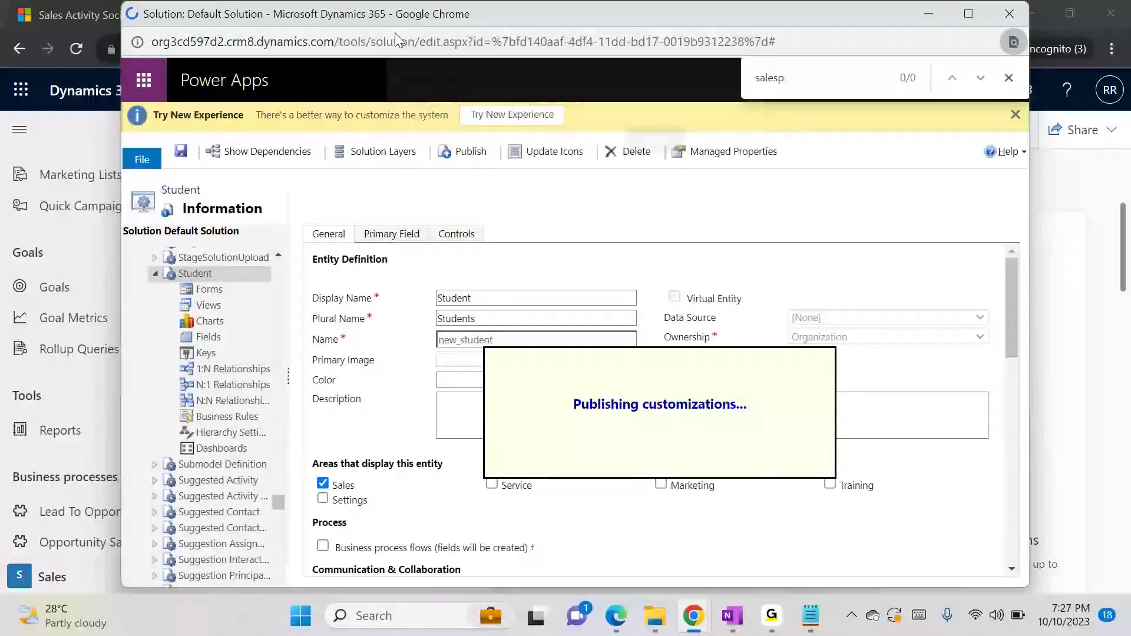
key("Return")
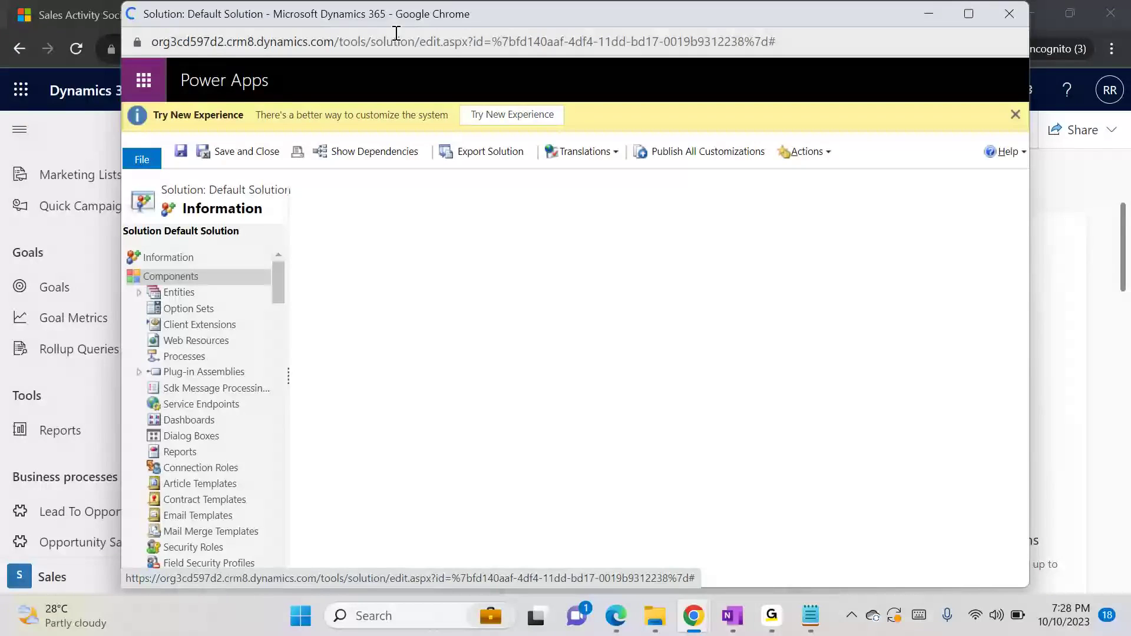
Open the Student entity among the solution's entities and set it to display in the Sales area
left_click(139, 293)
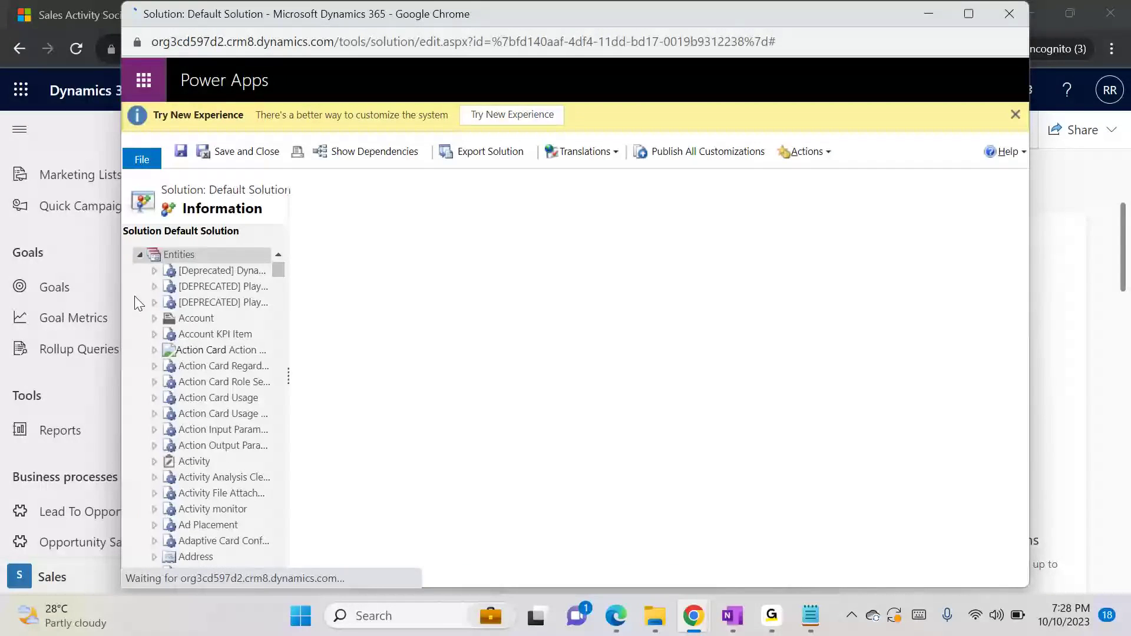
left_click_drag(278, 273, 271, 508)
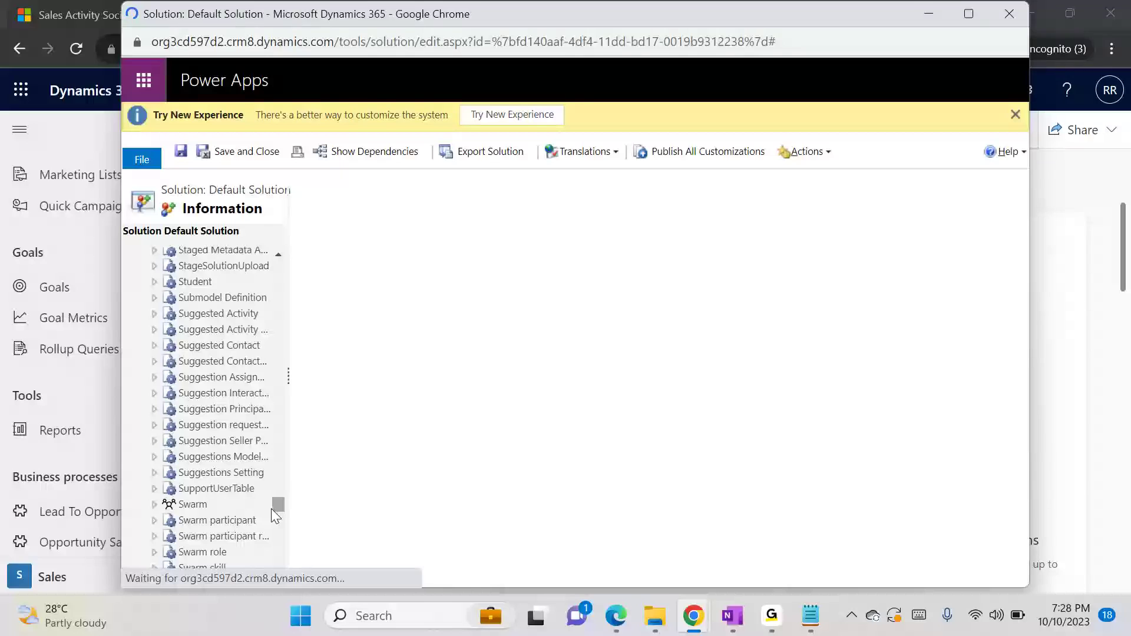
left_click(155, 282)
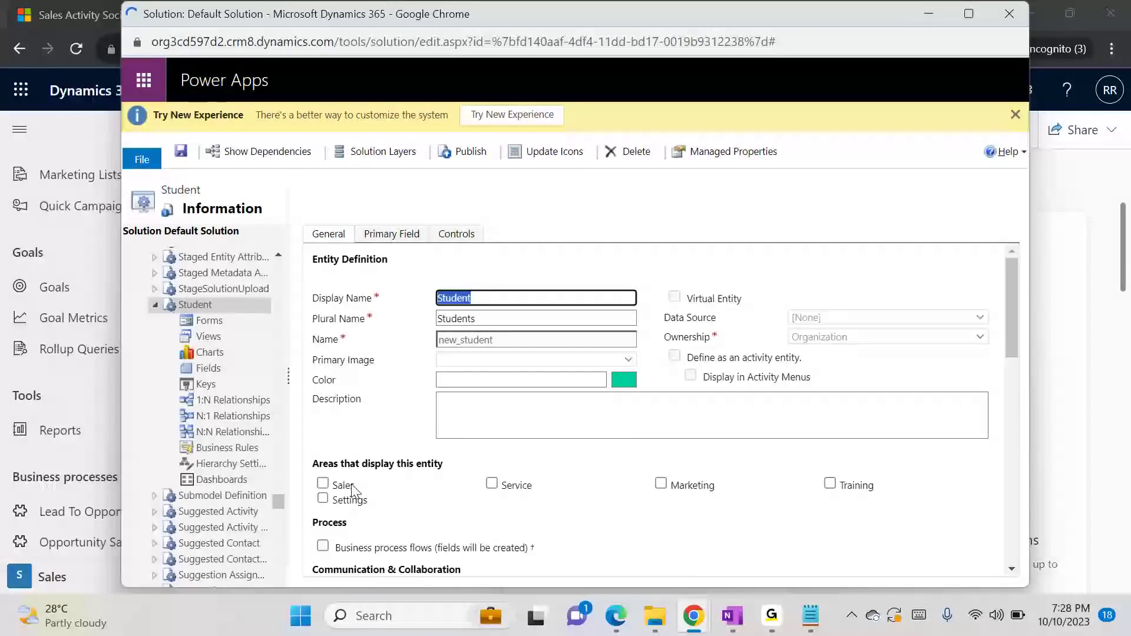
left_click(324, 484)
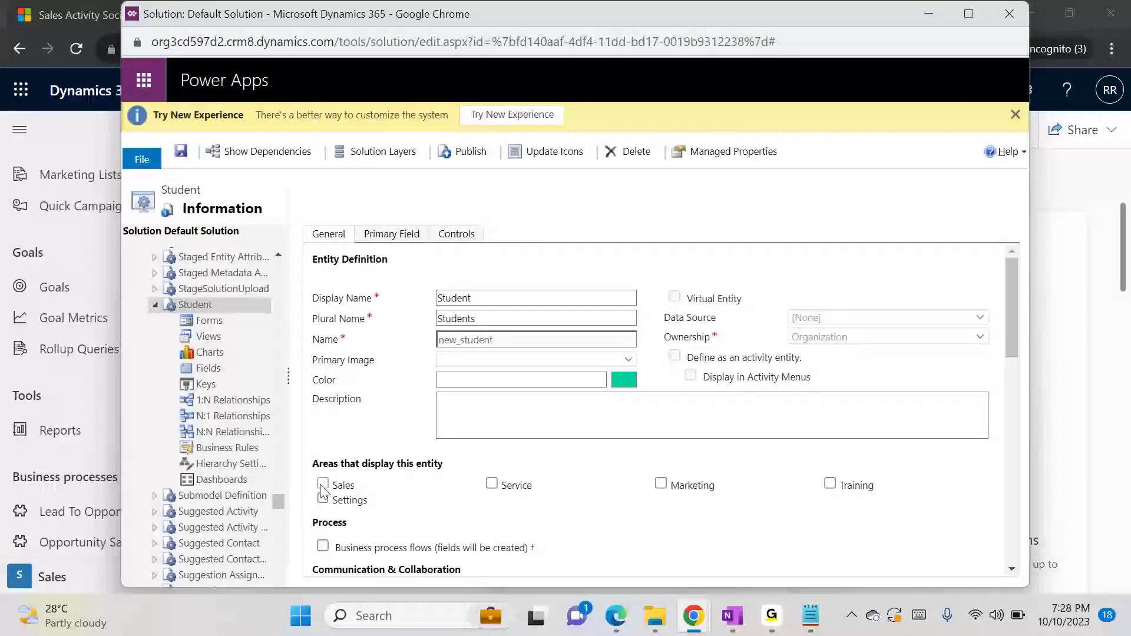
List the Student entity's forms and open the security role assignment for the main Information form
left_click(213, 324)
left_click(655, 160)
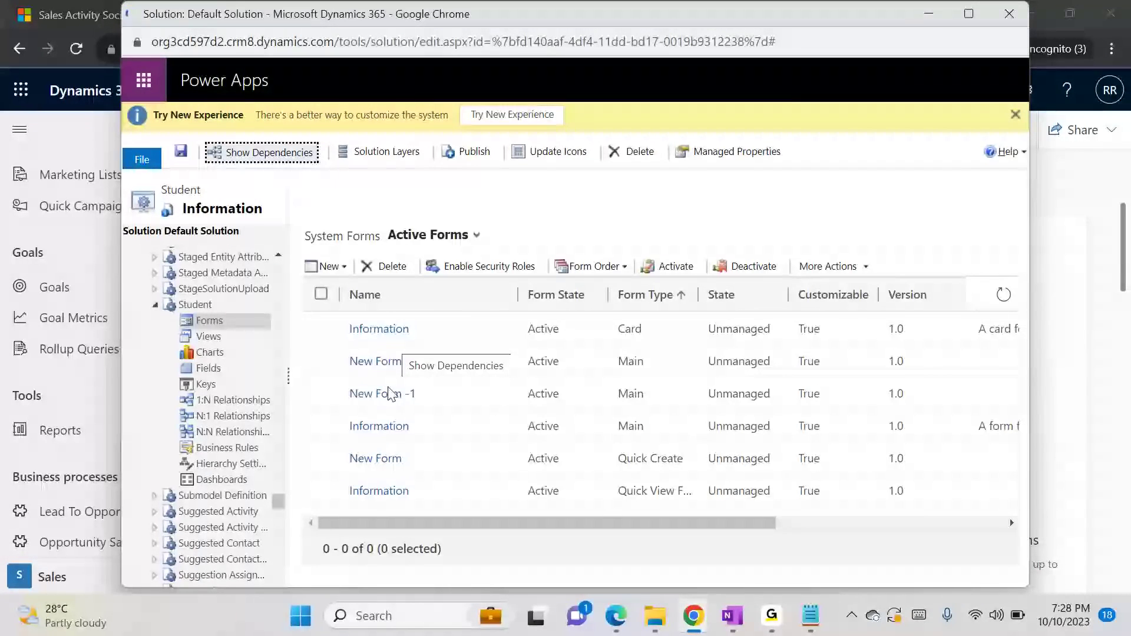
left_click(321, 425)
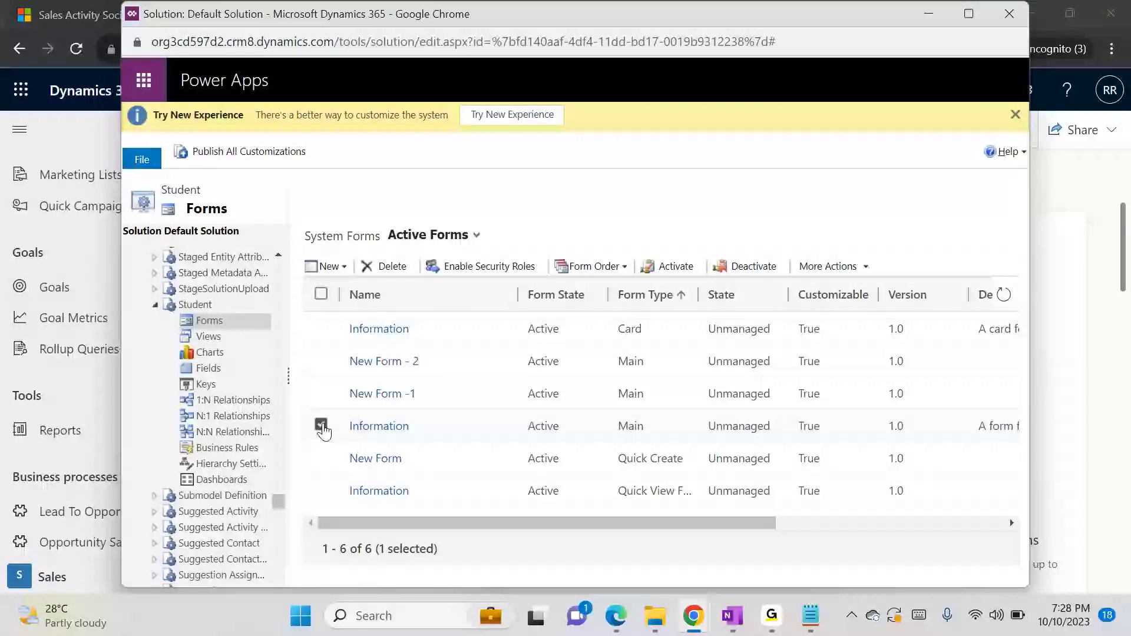
left_click(479, 270)
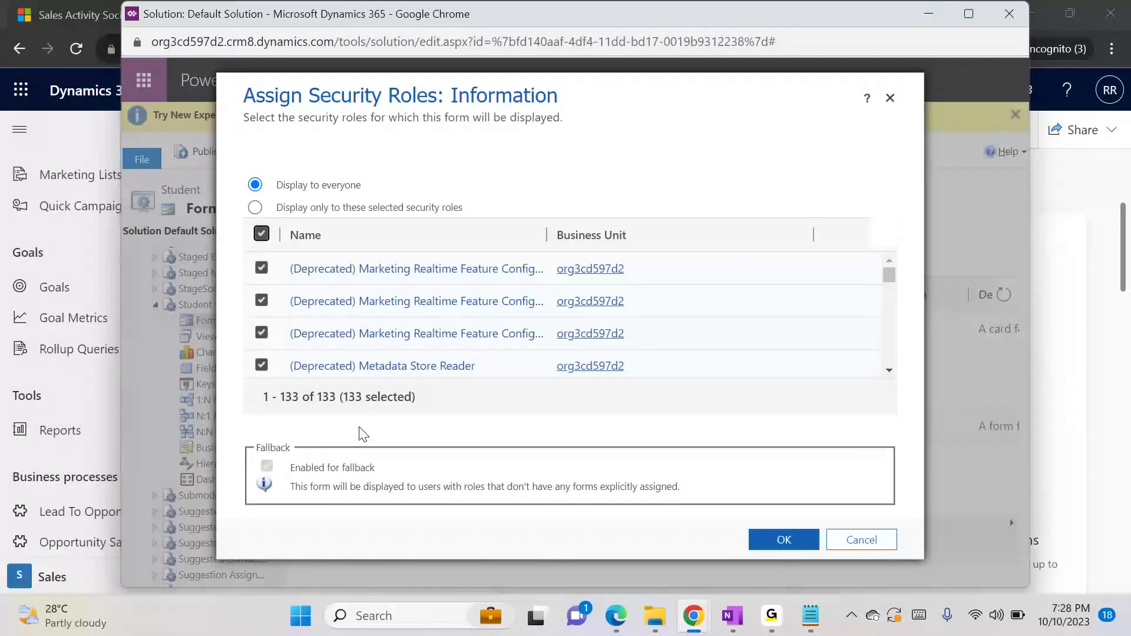
Exclude the Salesperson role from the Information form's selected security roles
left_click_drag(889, 275, 886, 346)
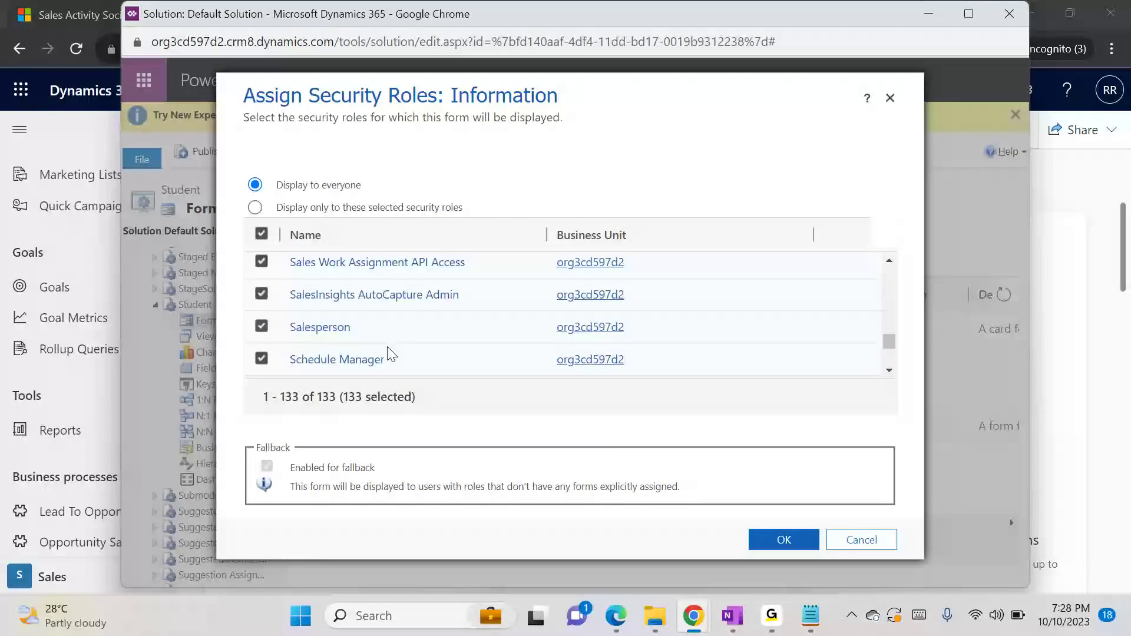
left_click(306, 328)
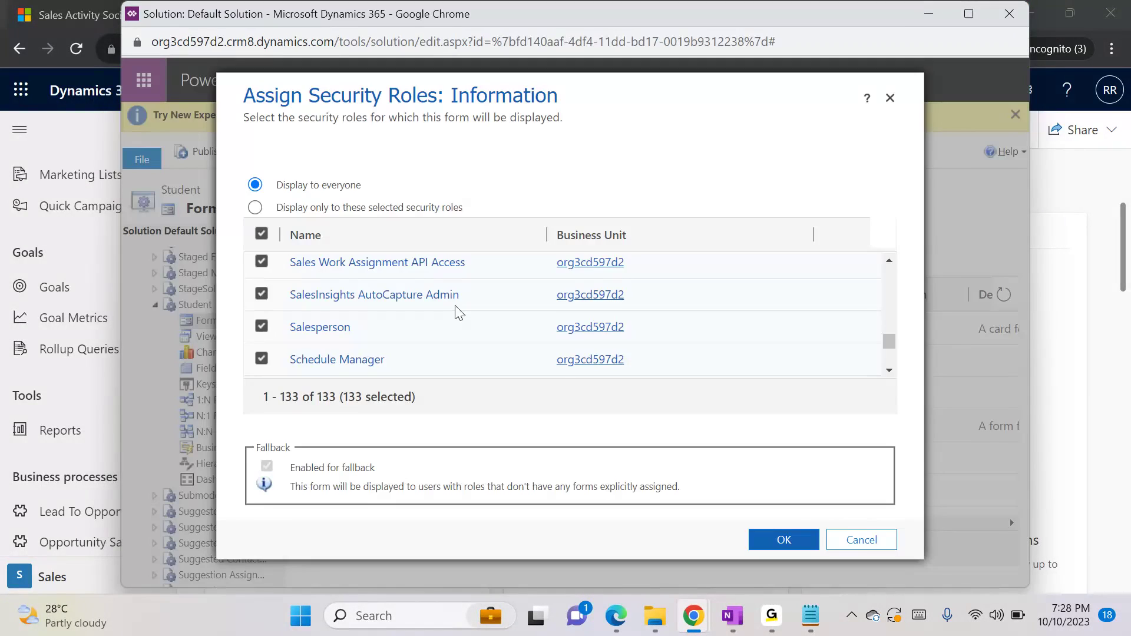
left_click(1016, 12)
left_click(261, 326)
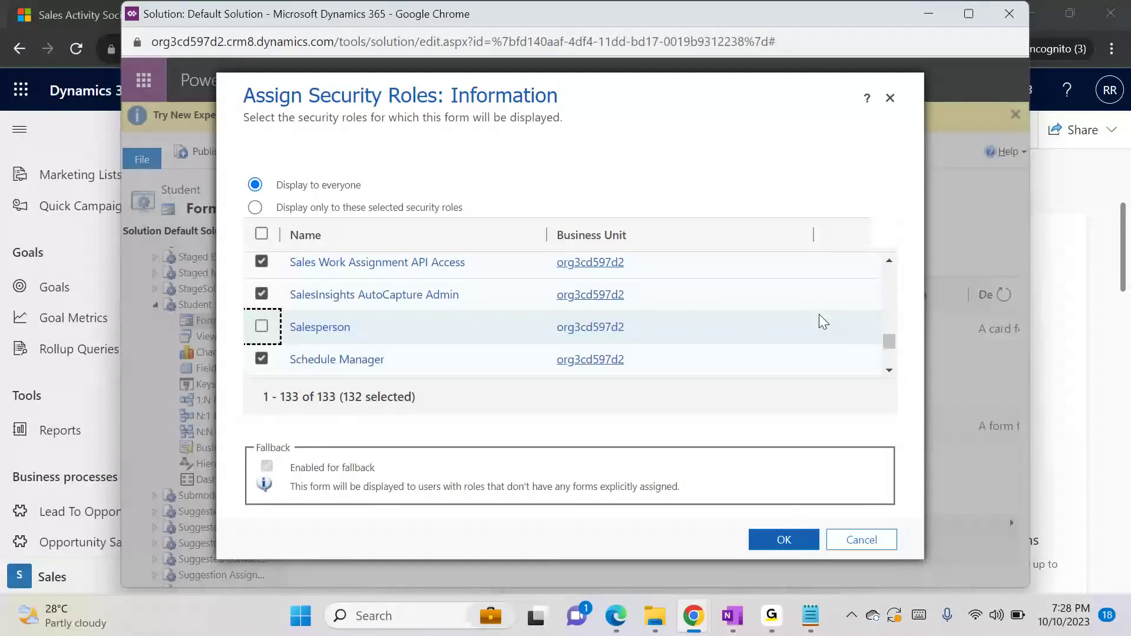
Exclude the Sales Manager role from the Information form as well and apply the security role assignment
left_click(889, 370)
left_click(890, 370)
left_click(891, 370)
left_click(890, 370)
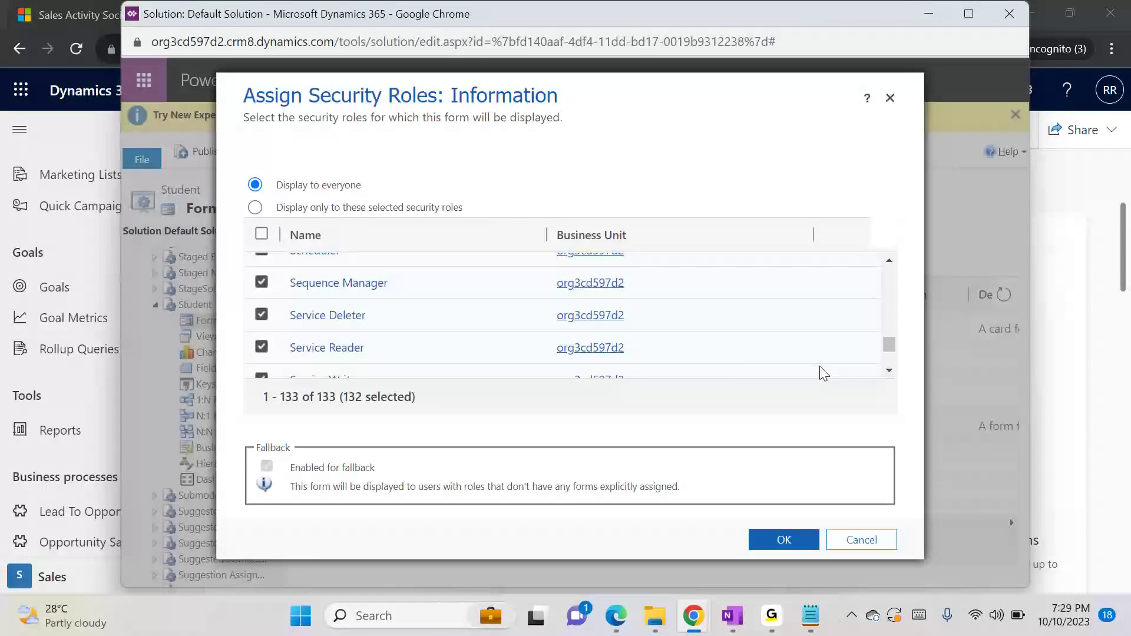
left_click(889, 264)
left_click(889, 264)
left_click(889, 264)
left_click(889, 264)
left_click(889, 264)
left_click(889, 264)
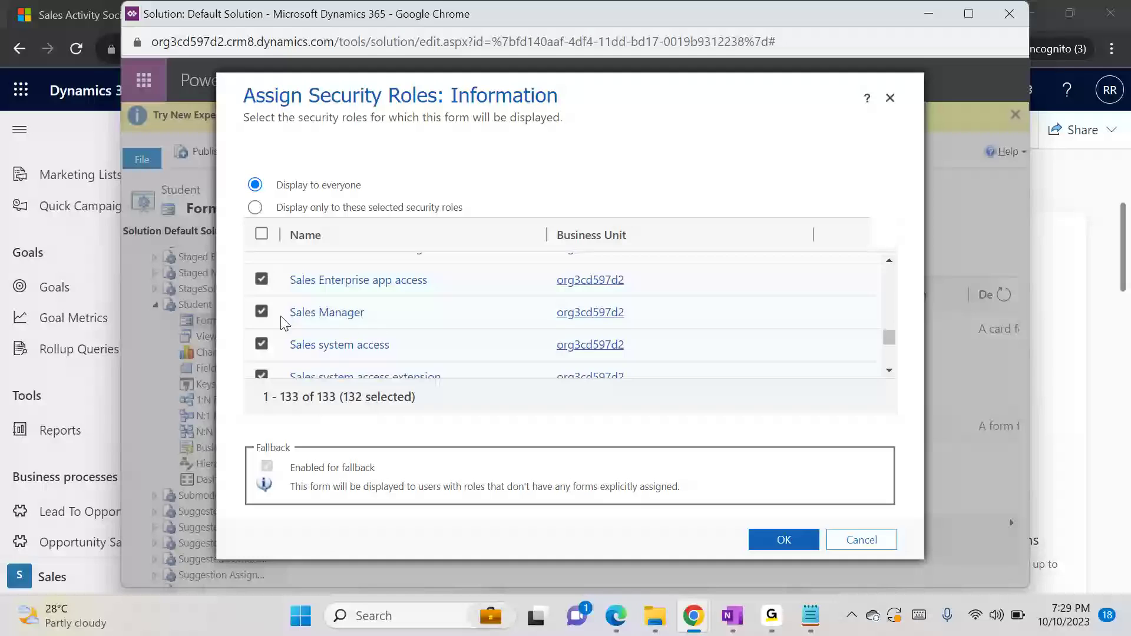
left_click(262, 312)
left_click(773, 545)
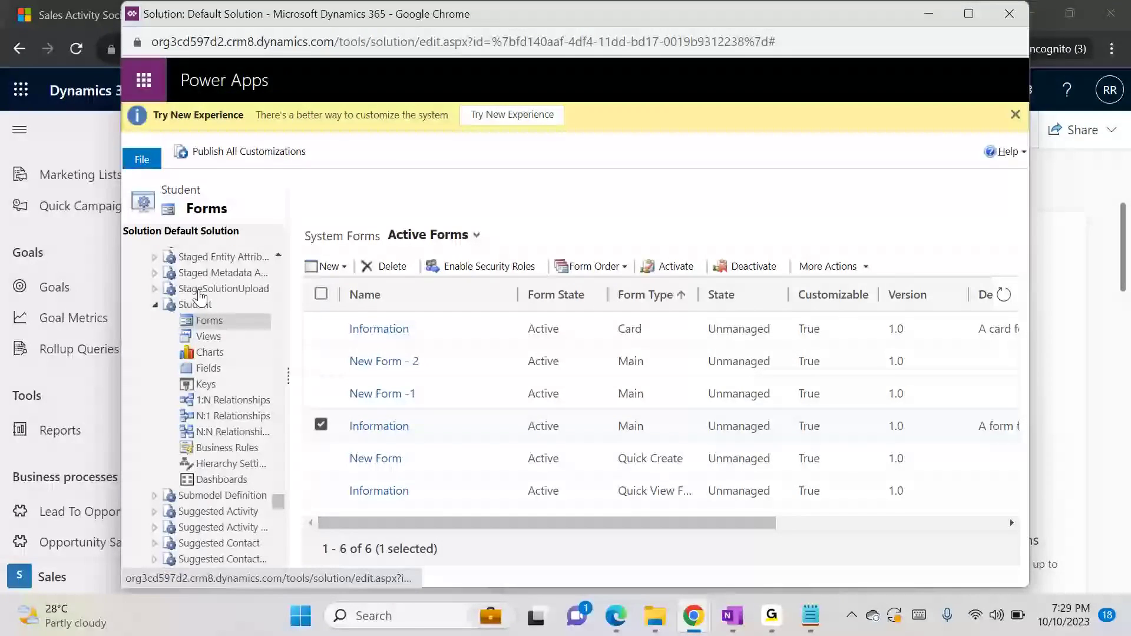
Set the Student entity to display in the Sales area again, save it, and publish it
left_click(197, 304)
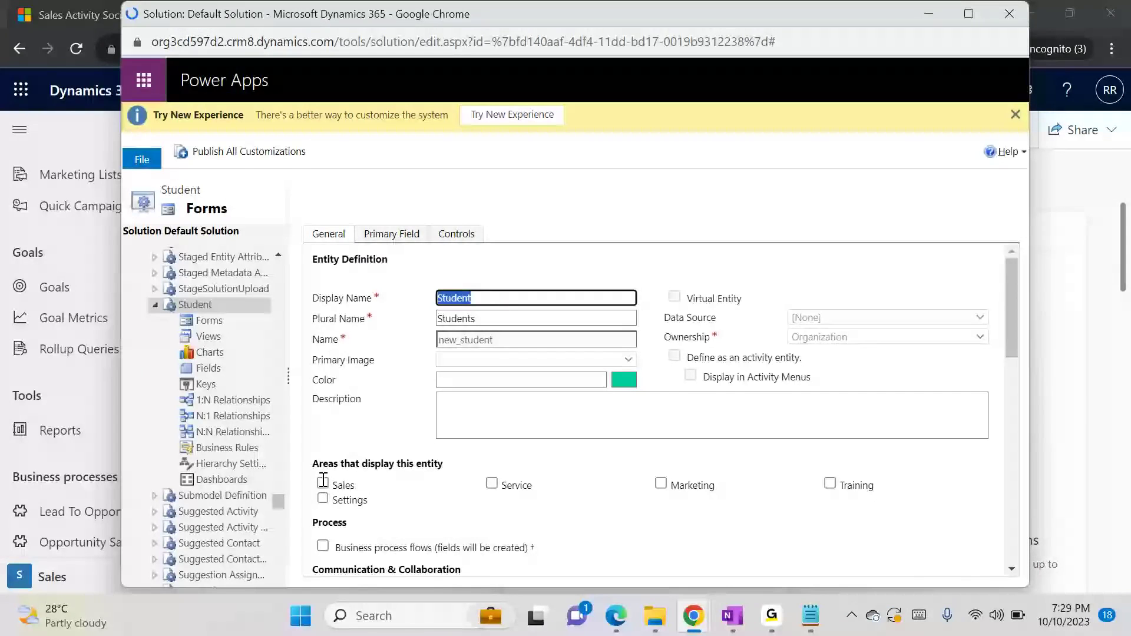
left_click(323, 481)
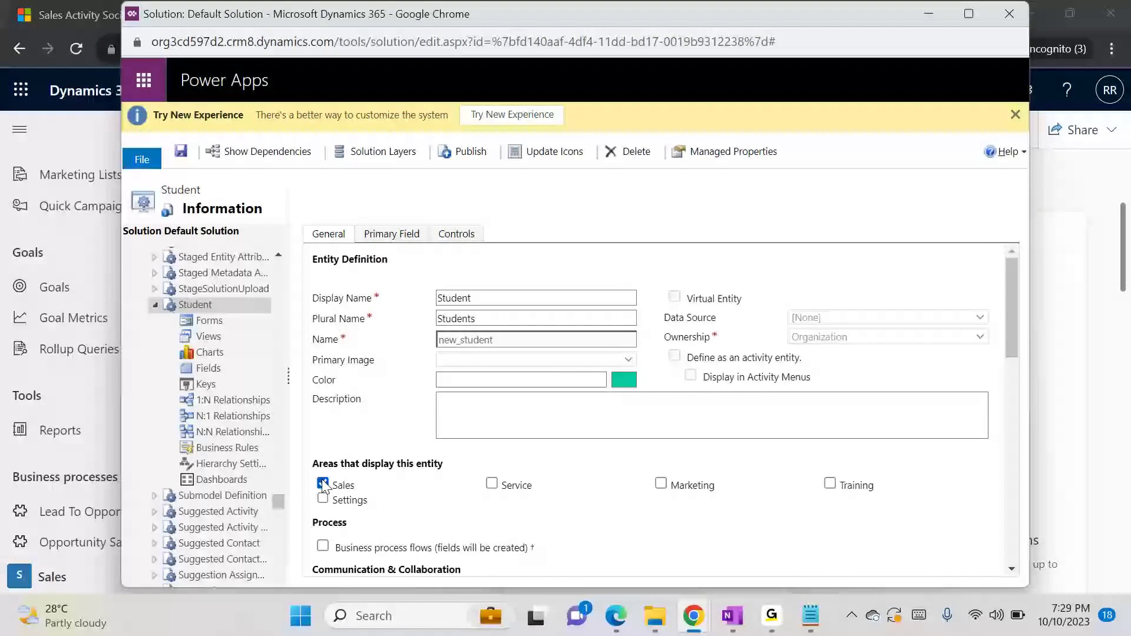
left_click(182, 152)
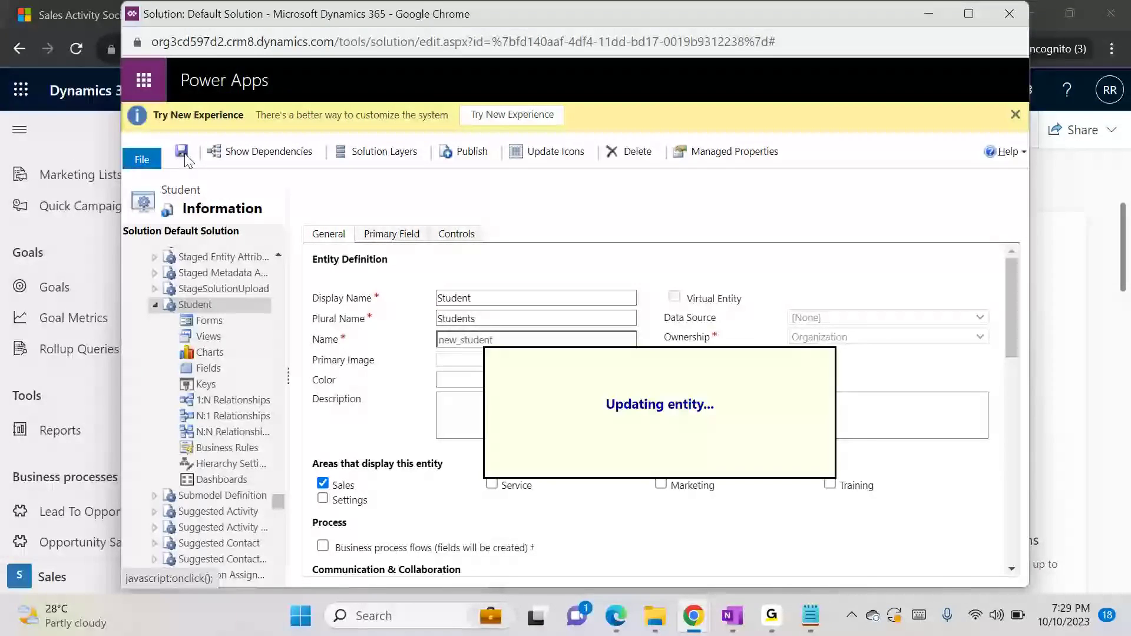
left_click(473, 153)
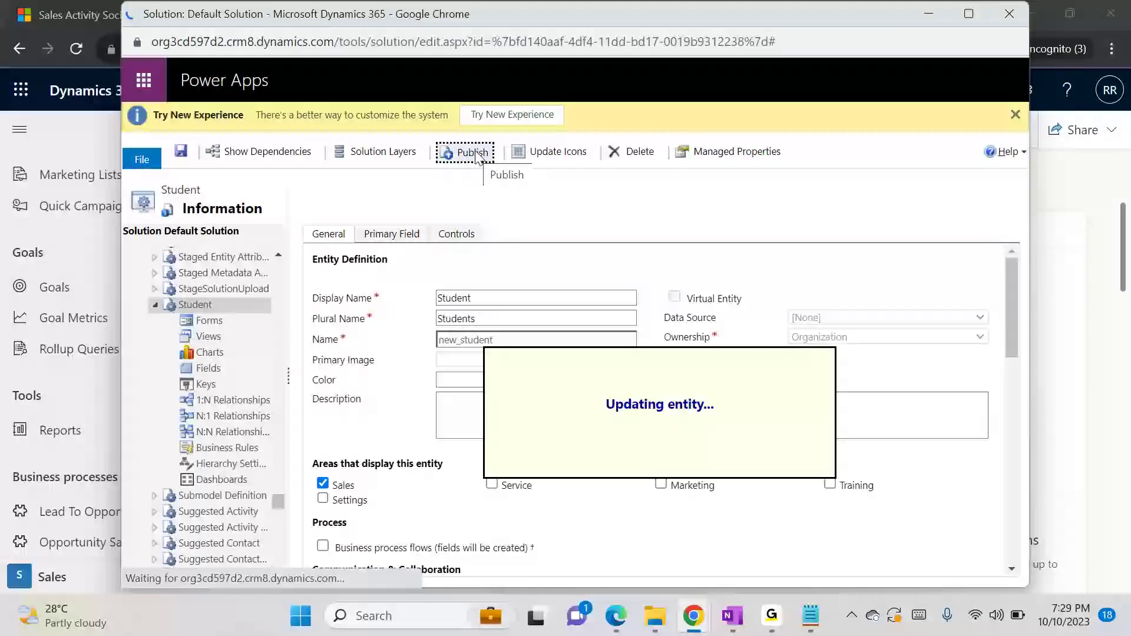
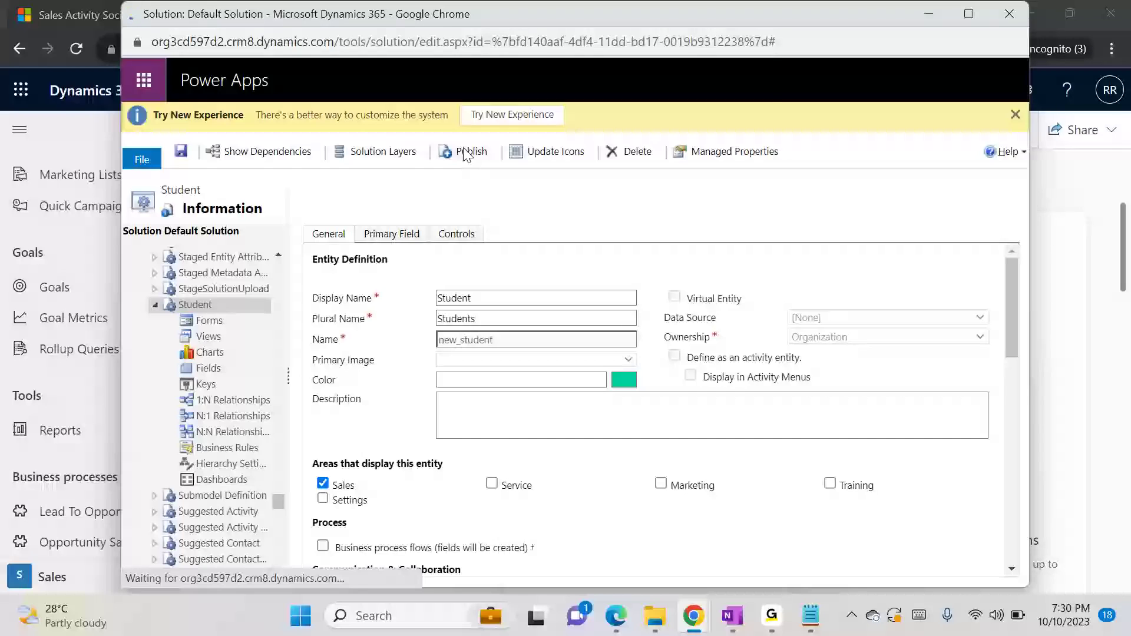
Publish the Student entity's customizations again
left_click(652, 237)
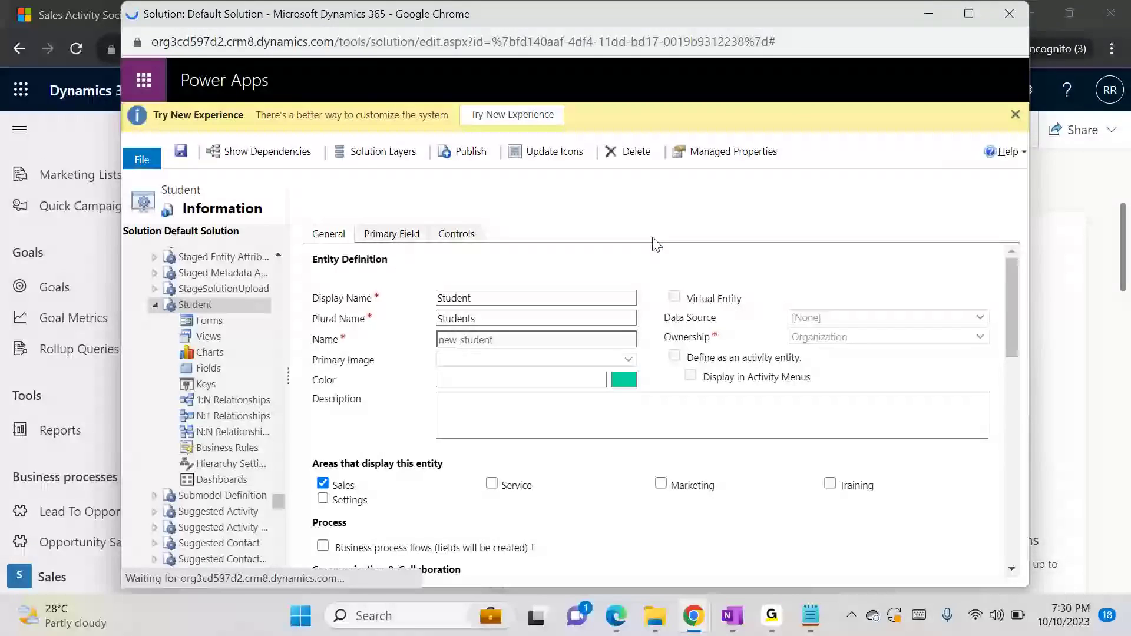
left_click(462, 161)
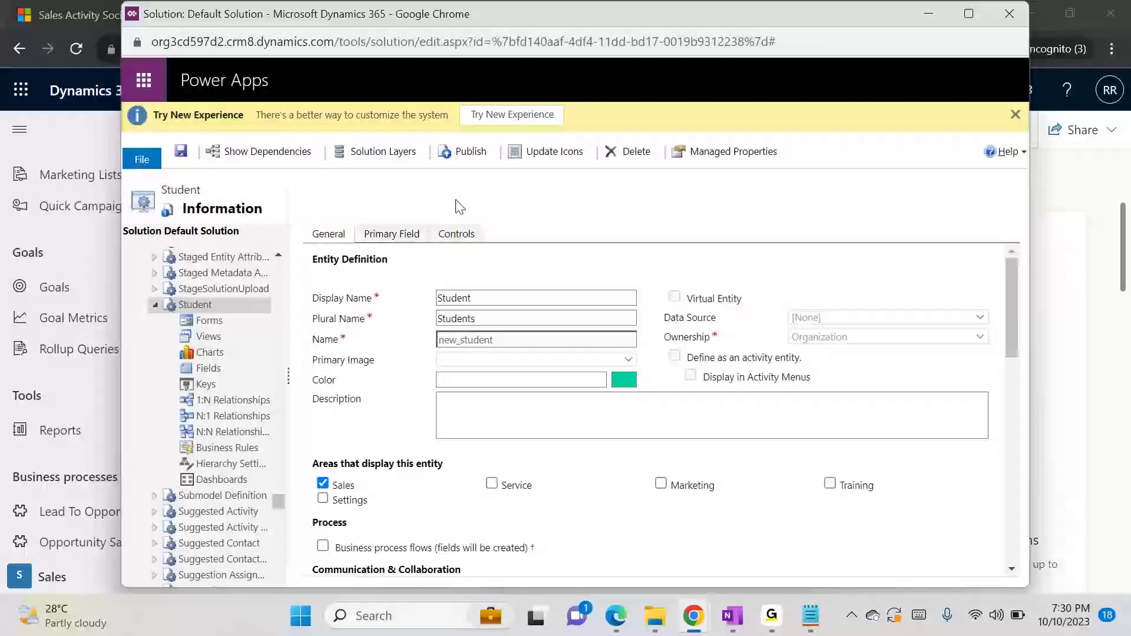
left_click(459, 155)
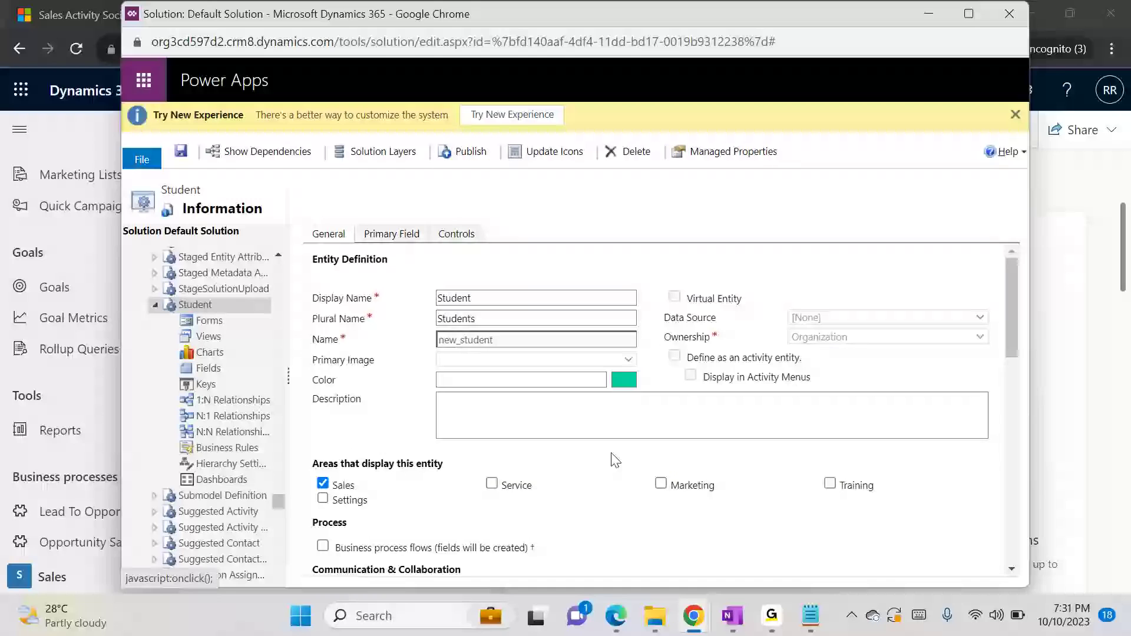
Switch to the Sales Activity Social Dashboard window, reload it, and open the Students list under Extensions
left_click(691, 627)
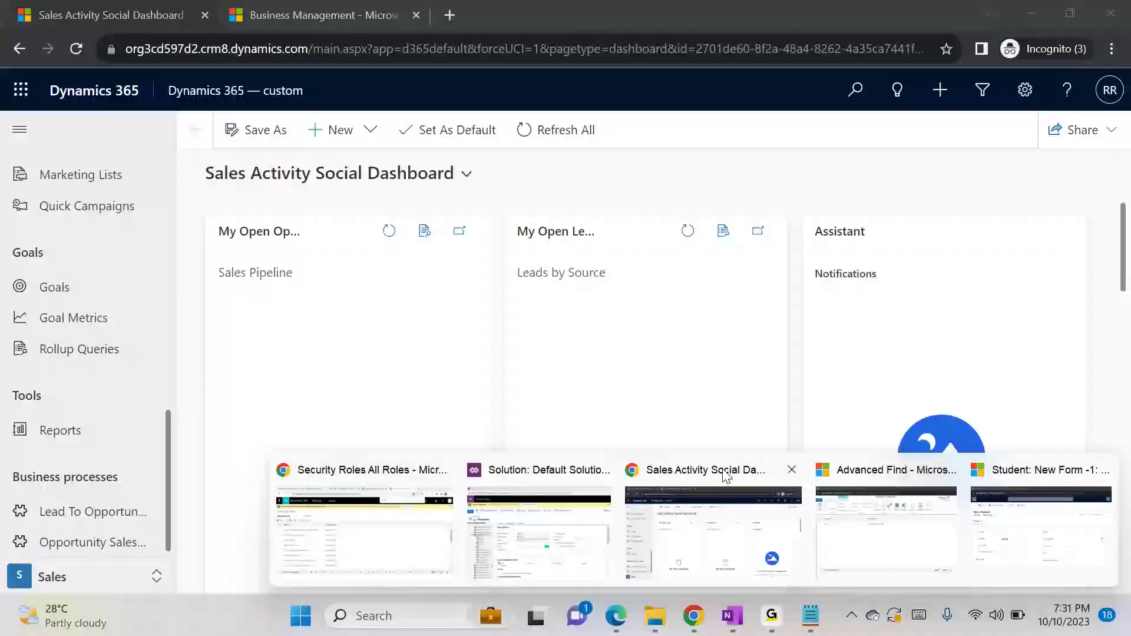
left_click(721, 491)
key("F5")
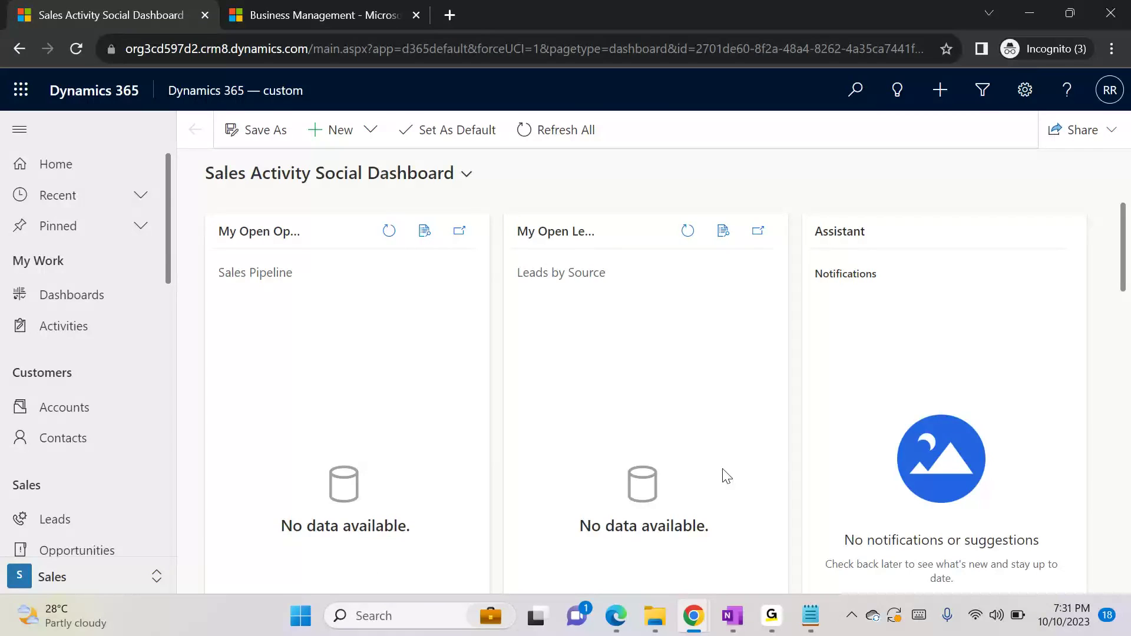
left_click(165, 348)
left_click_drag(164, 348, 167, 528)
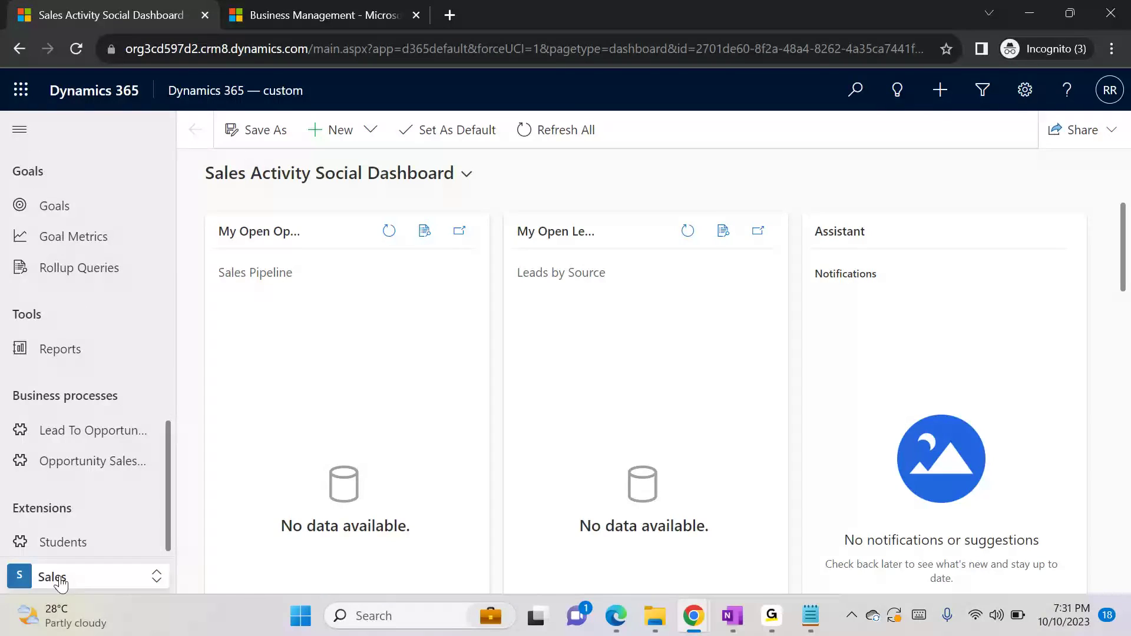
left_click(73, 541)
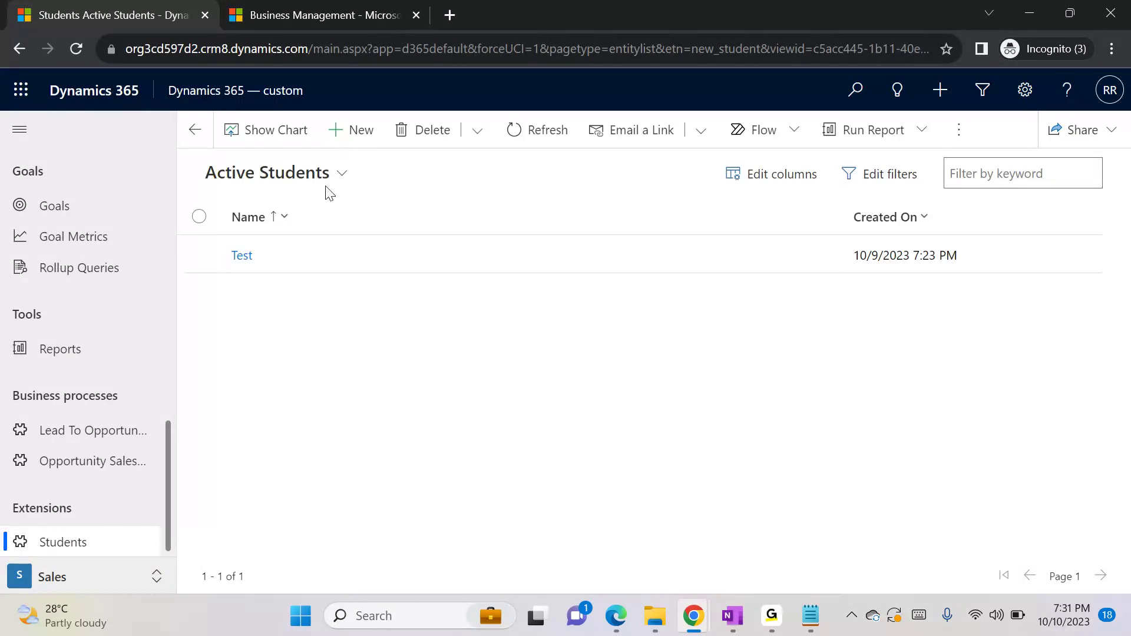
Start a new Student record and check which main forms are available in its form selector
left_click(346, 140)
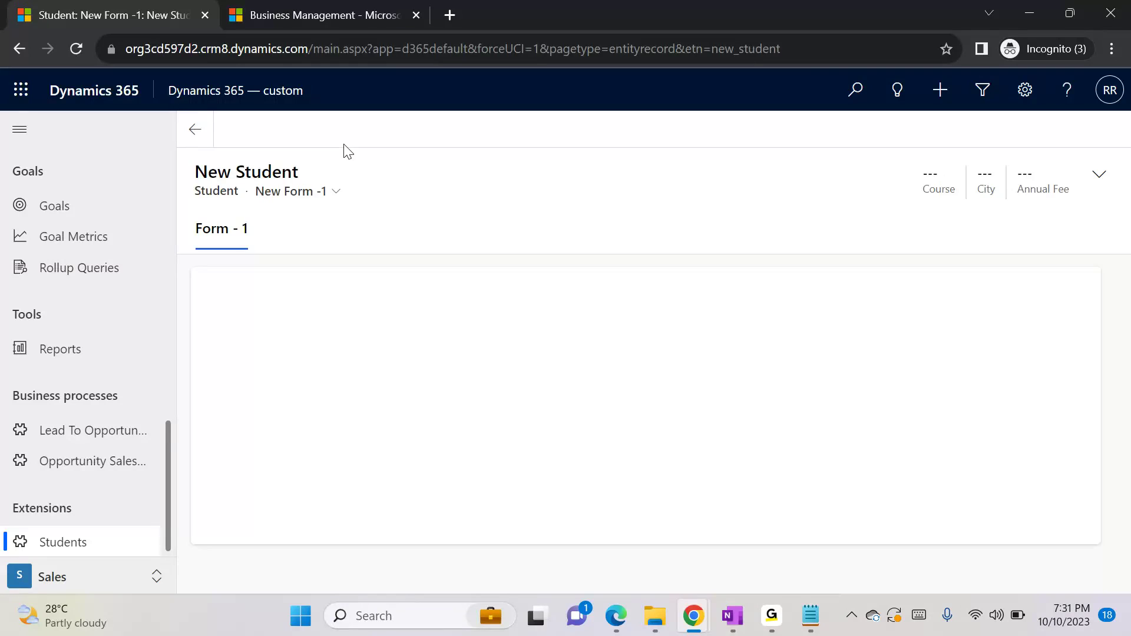
left_click(337, 192)
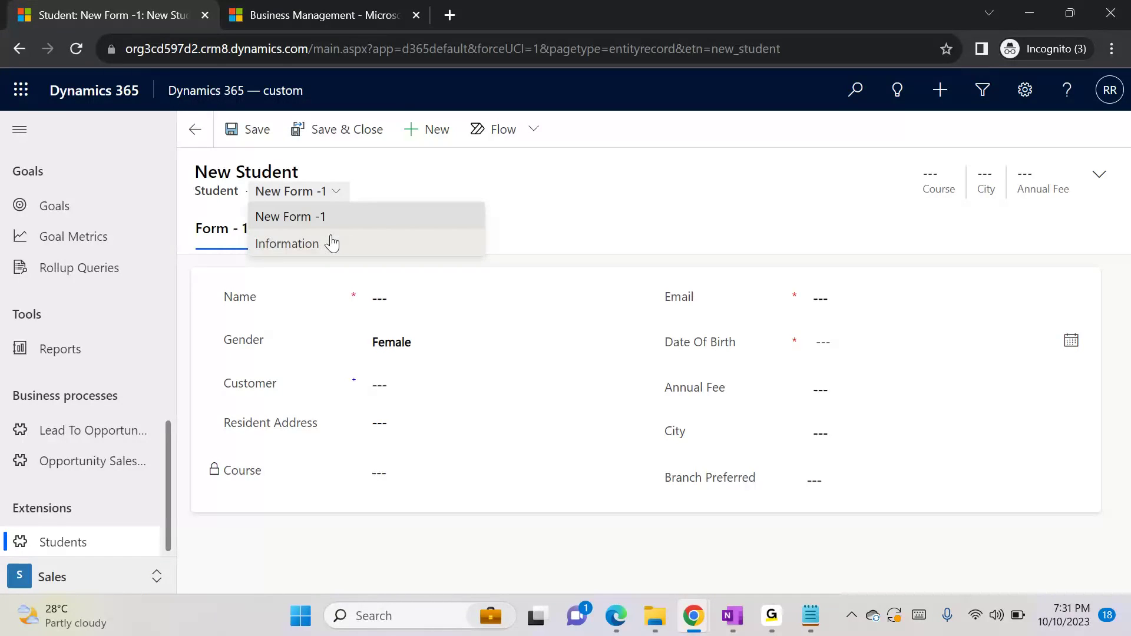
left_click(628, 210)
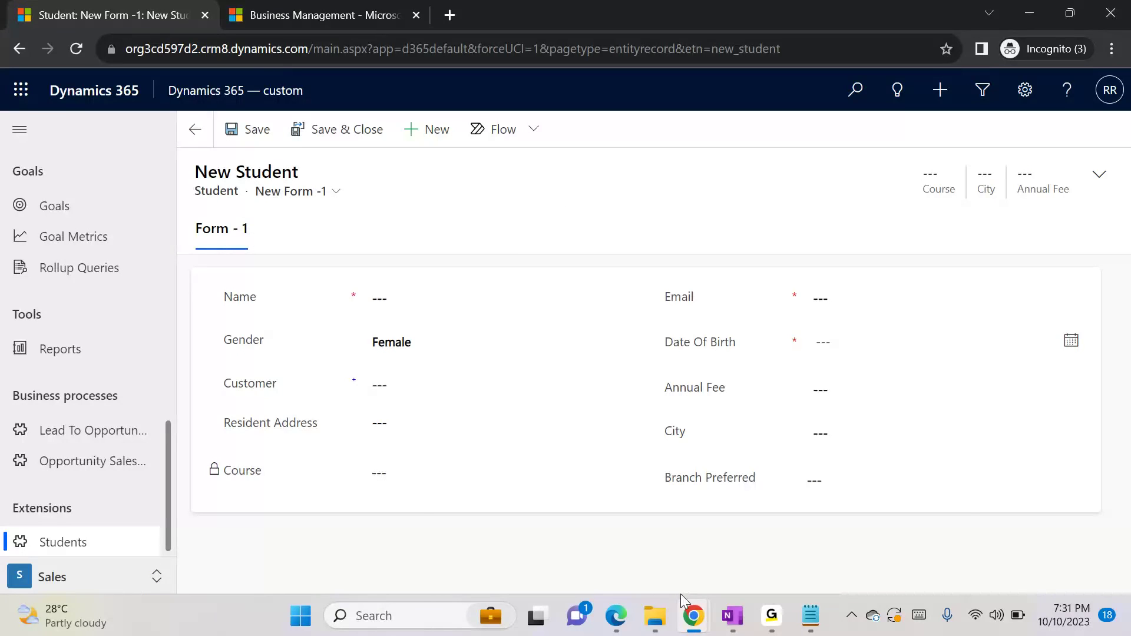
Return to the Default Solution window, list the Student forms, and open the security role assignment for the main Information form
mouse_move(690, 610)
left_click(568, 527)
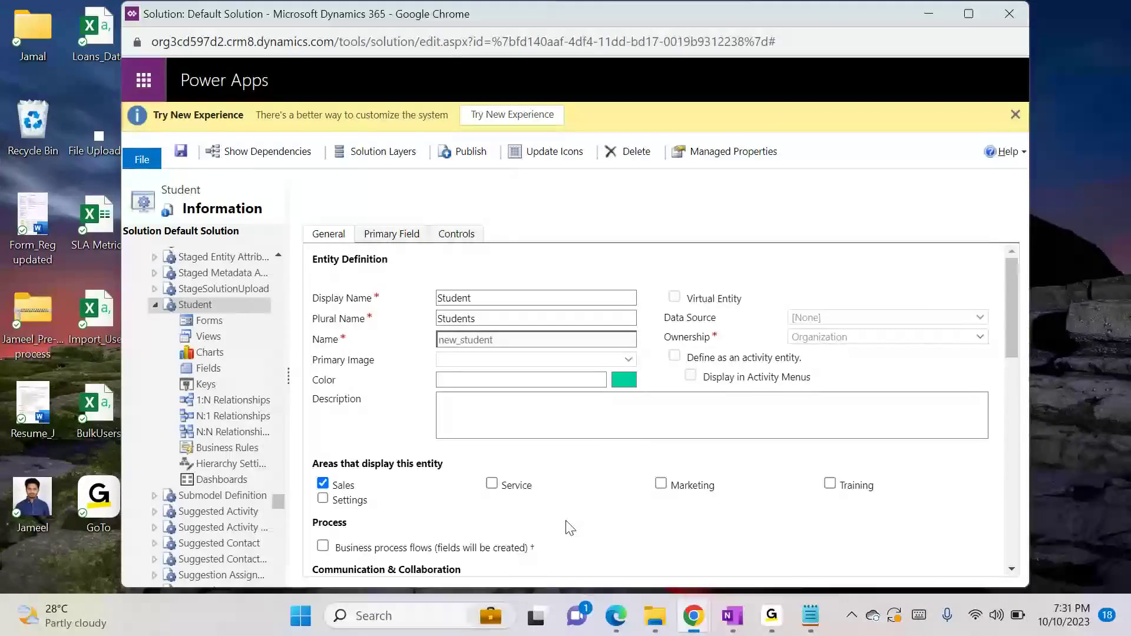
left_click(212, 322)
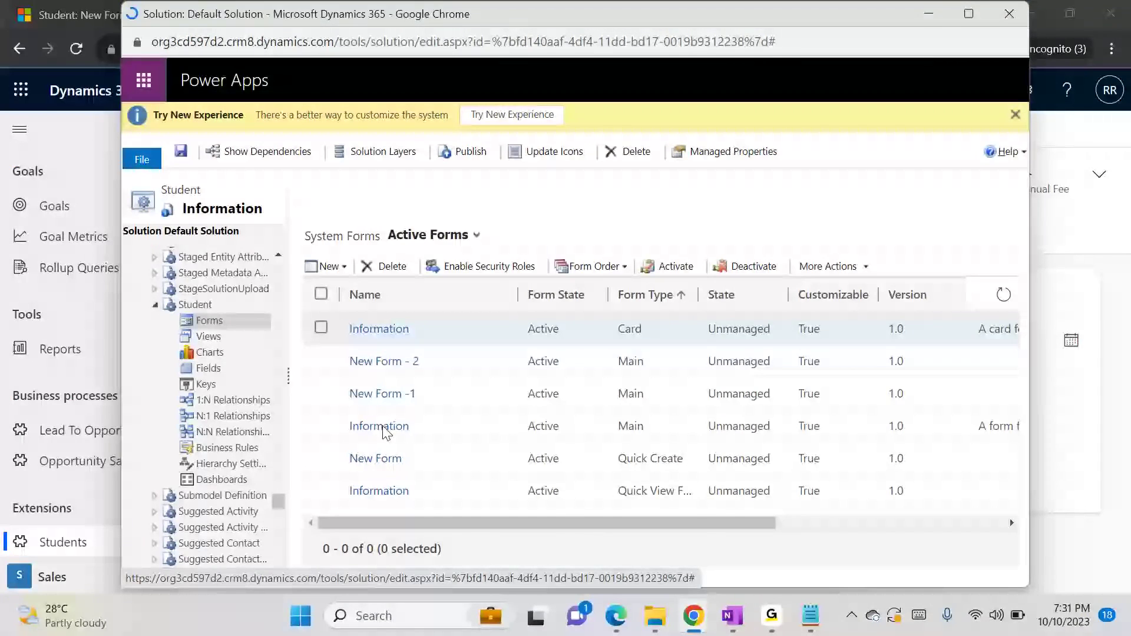
left_click(329, 428)
left_click(471, 267)
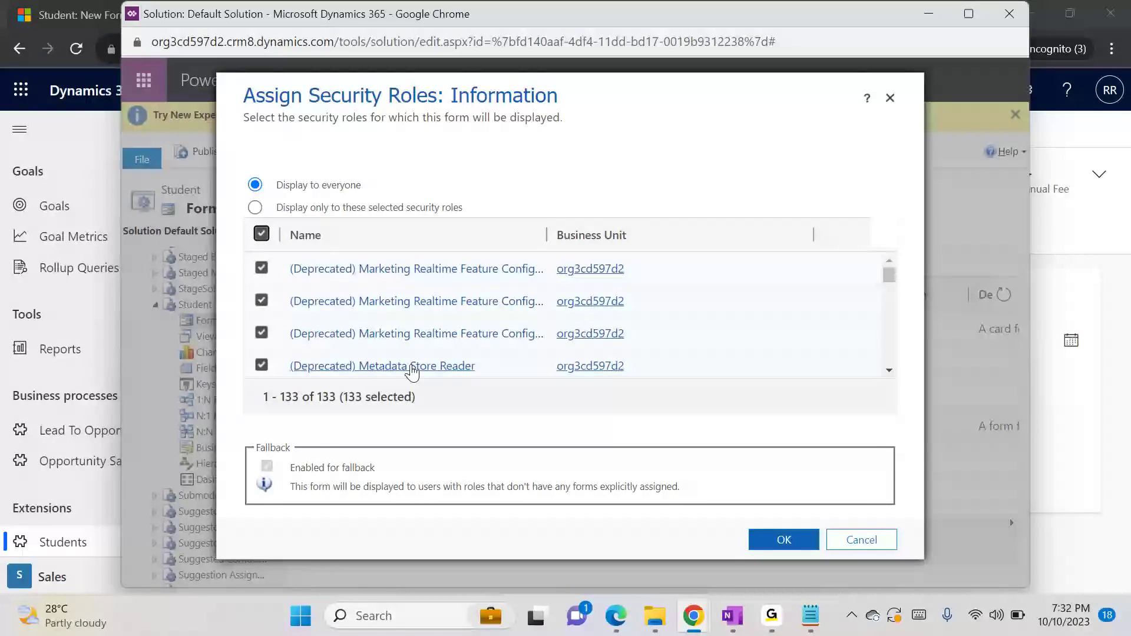
Restrict the Information form to selected security roles and exclude the Salesperson role
left_click(303, 211)
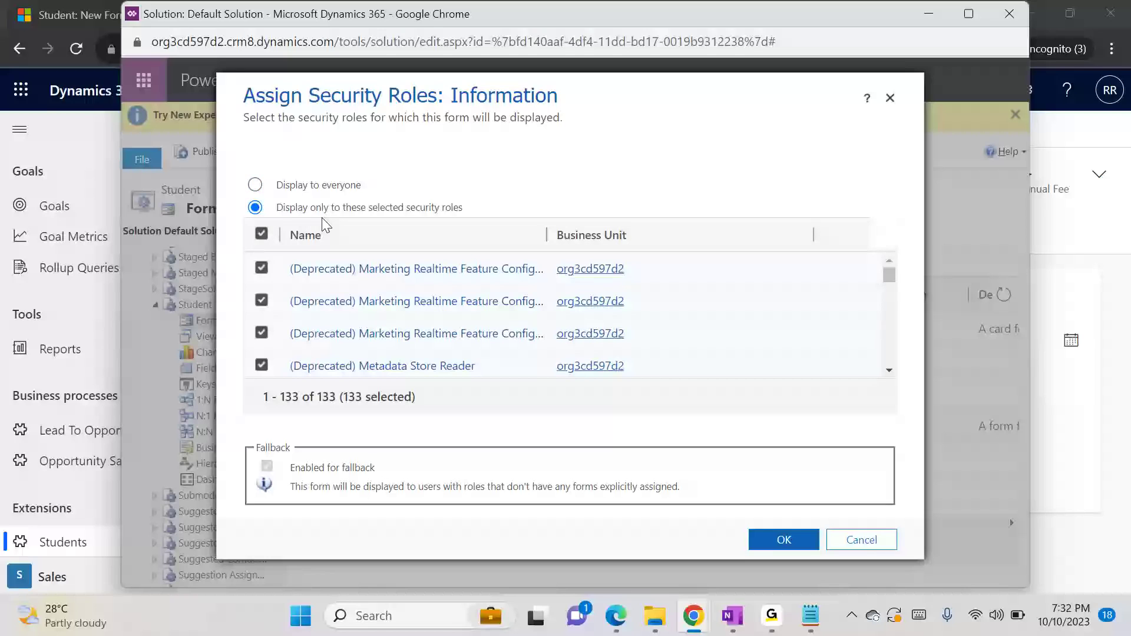
left_click_drag(890, 271, 890, 280)
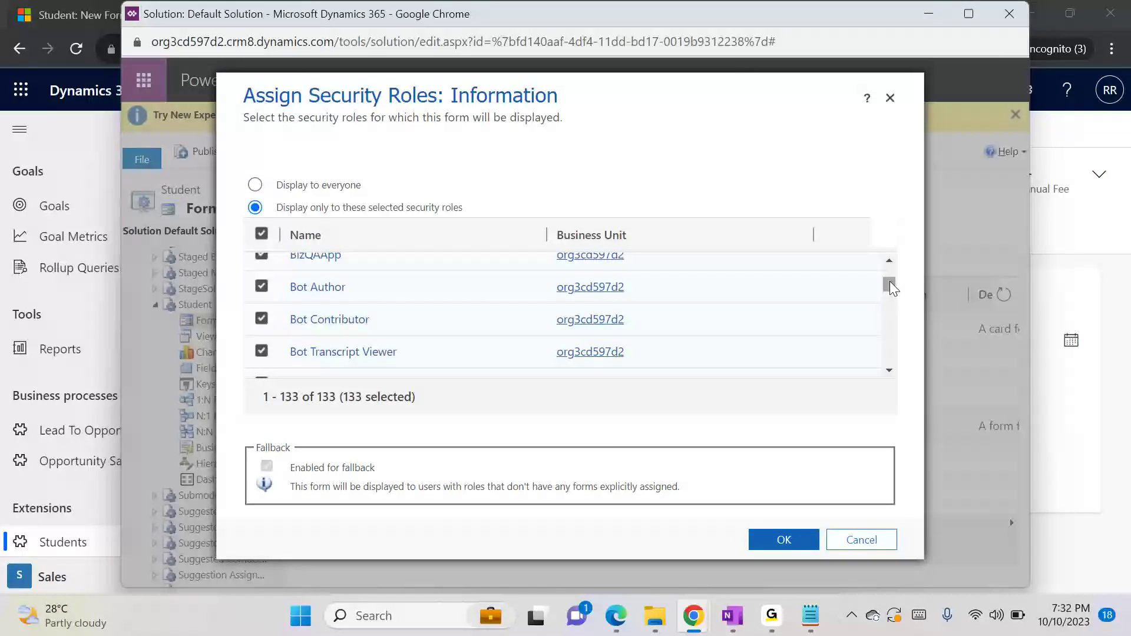
key("ctrl+f")
type("salespe")
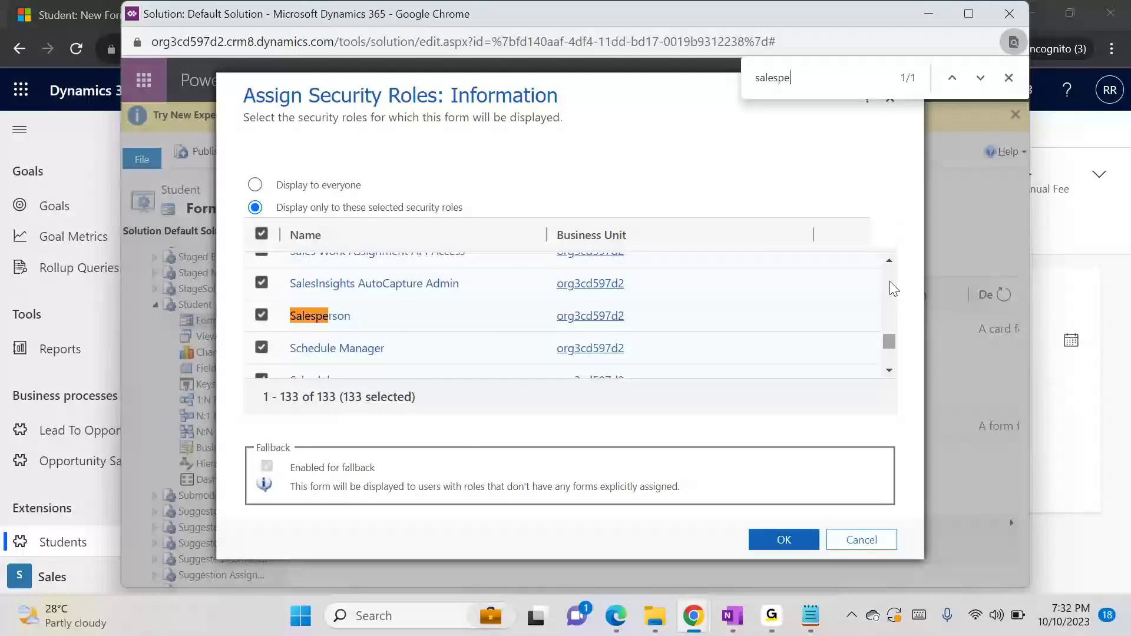
left_click(261, 315)
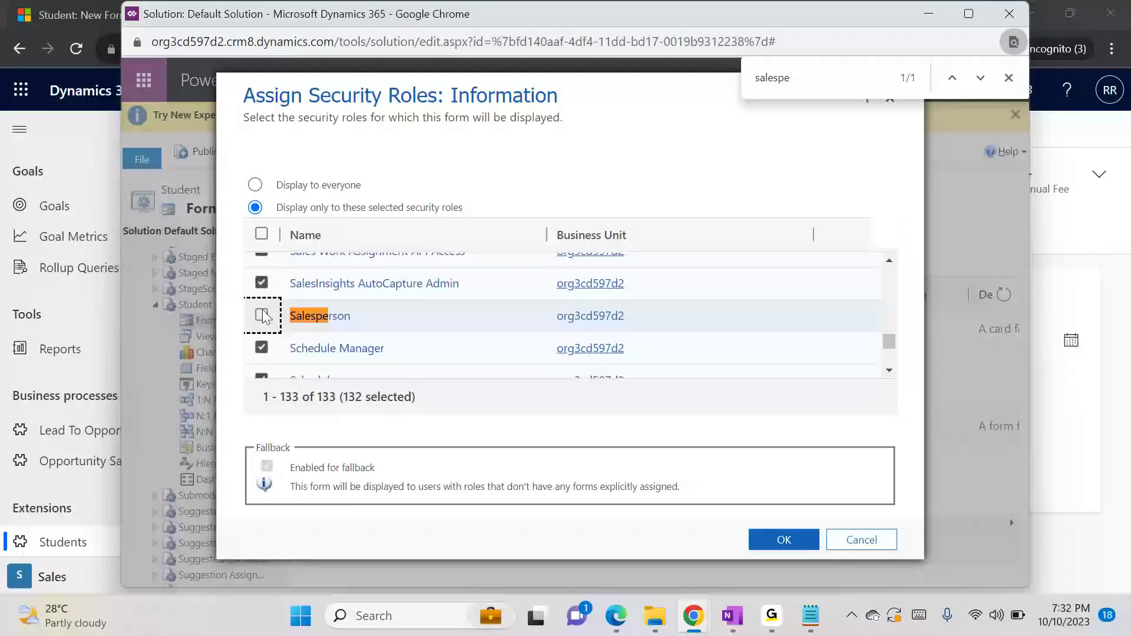
Find and exclude the Sales Manager role from the Information form, and apply the role assignment
left_click(801, 78)
key("BackSpace")
key("BackSpace")
type("ma")
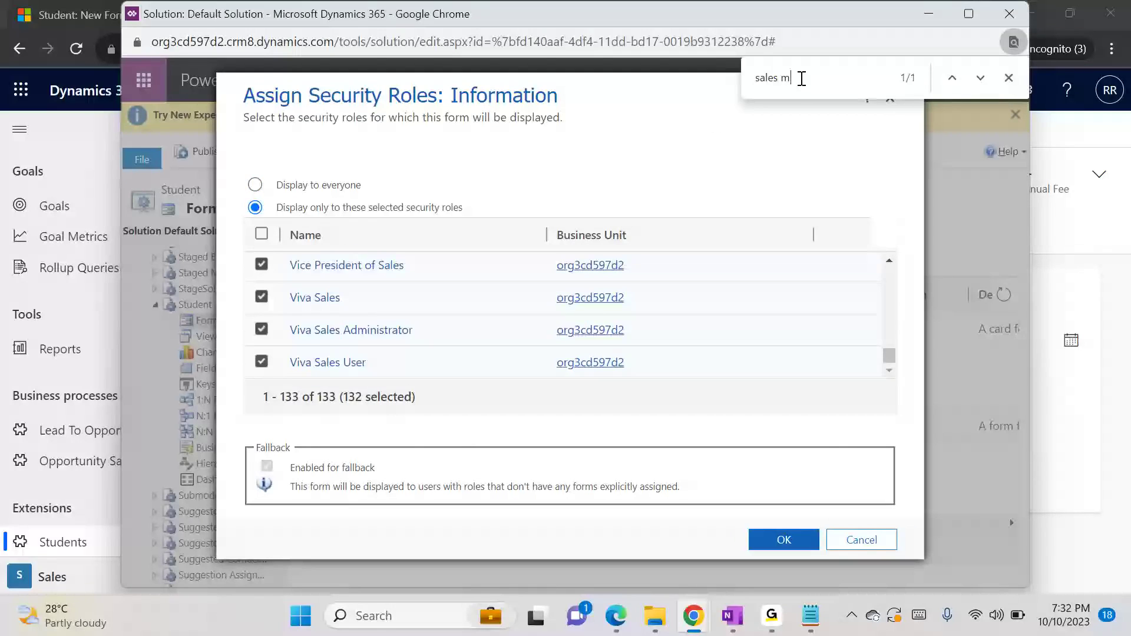
left_click(263, 317)
left_click(777, 547)
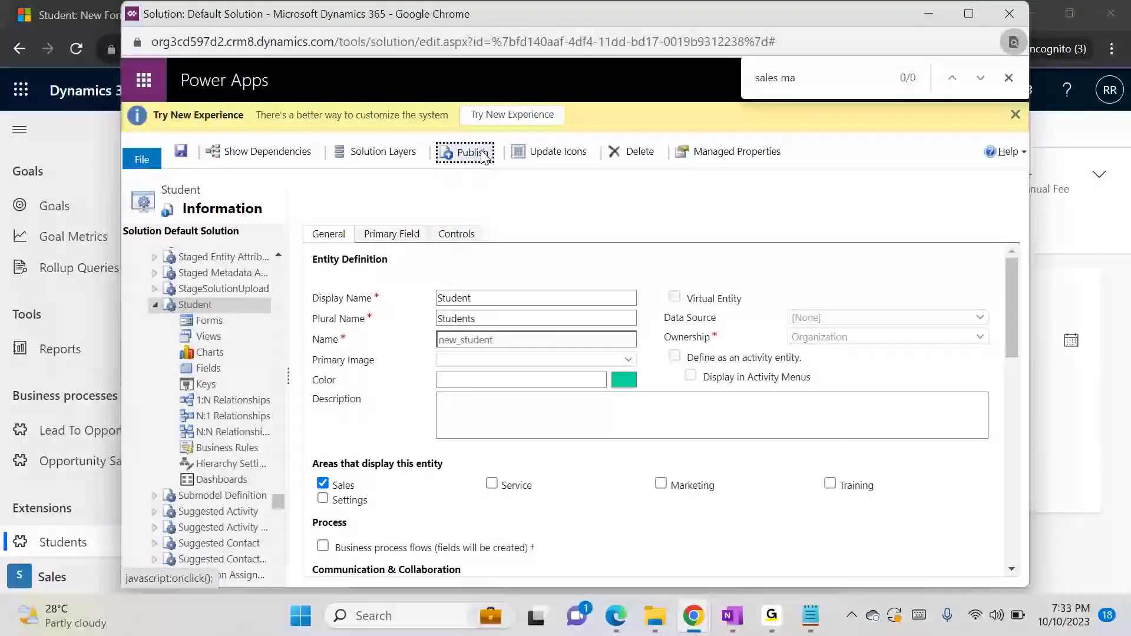
Publish the Student entity with the new form role assignment, waiting for the unresponsive pages
left_click(482, 155)
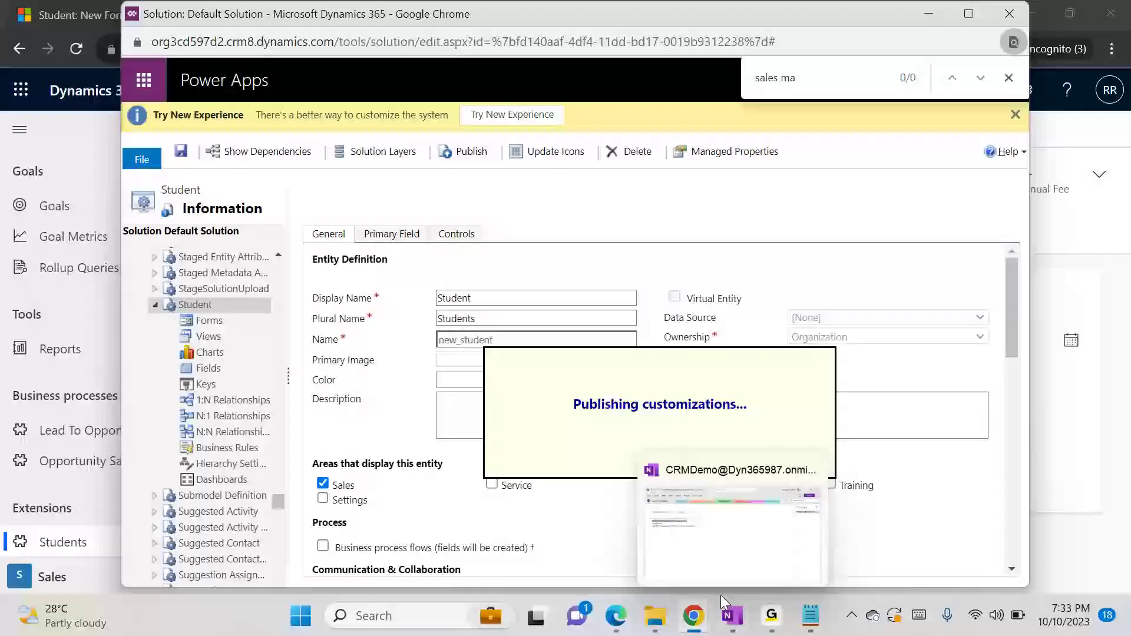
mouse_move(700, 607)
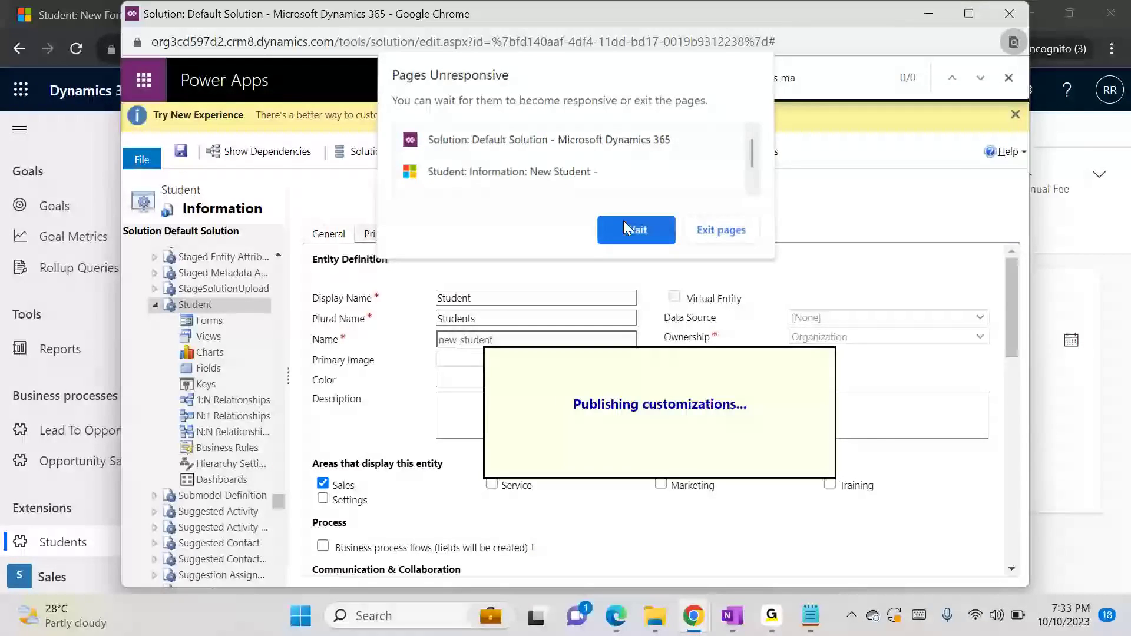
left_click(623, 220)
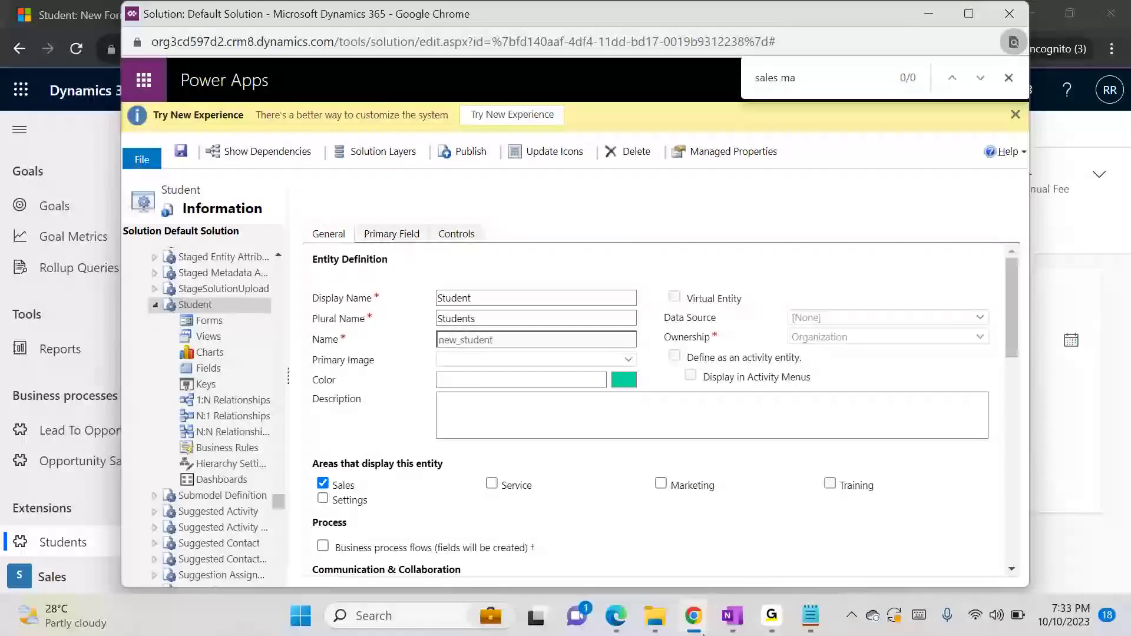
Return to the new Student record, reload it, and recheck the main forms offered in its form selector
mouse_move(693, 616)
left_click(701, 542)
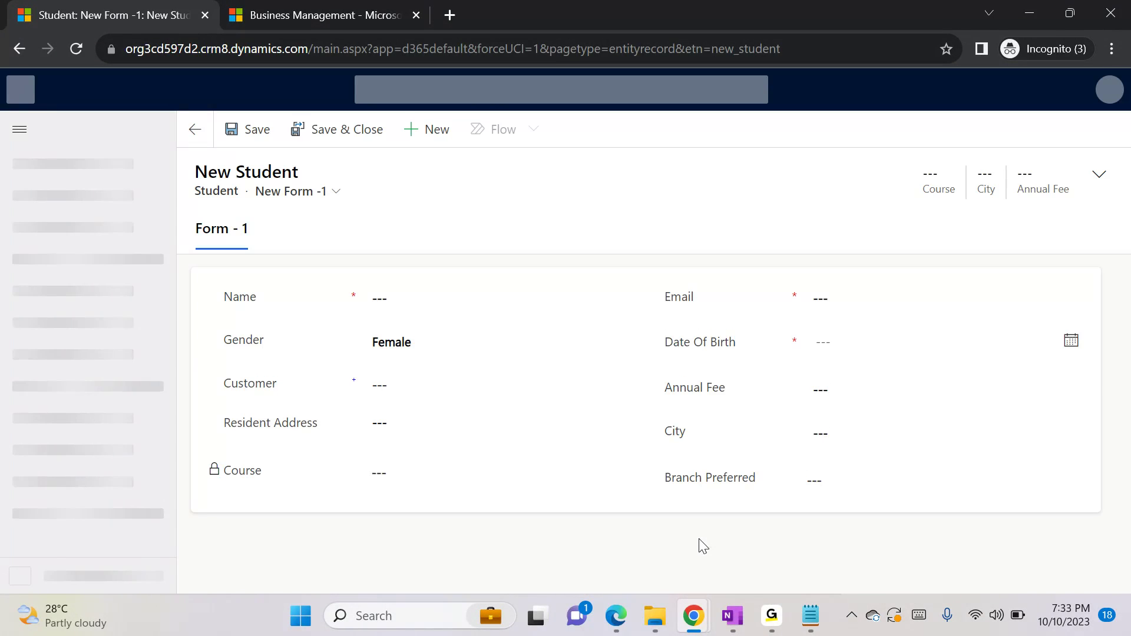
left_click(334, 202)
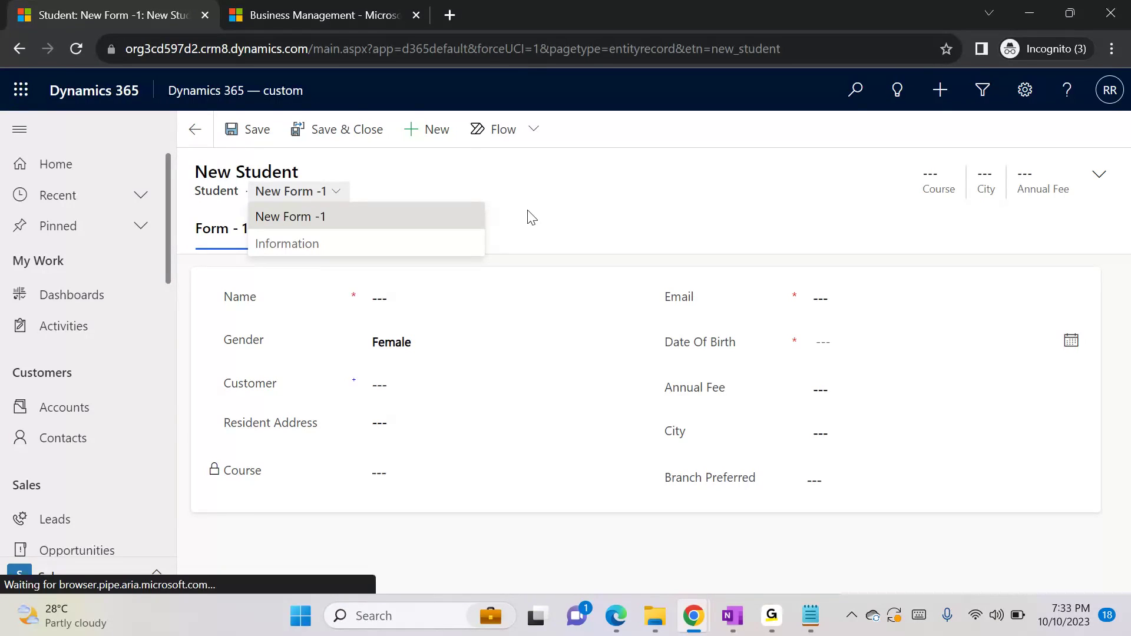
Switch to Notepad and add separate lines "Main 1", "main 2" and "main 3" below the multiple main forms note
left_click(810, 618)
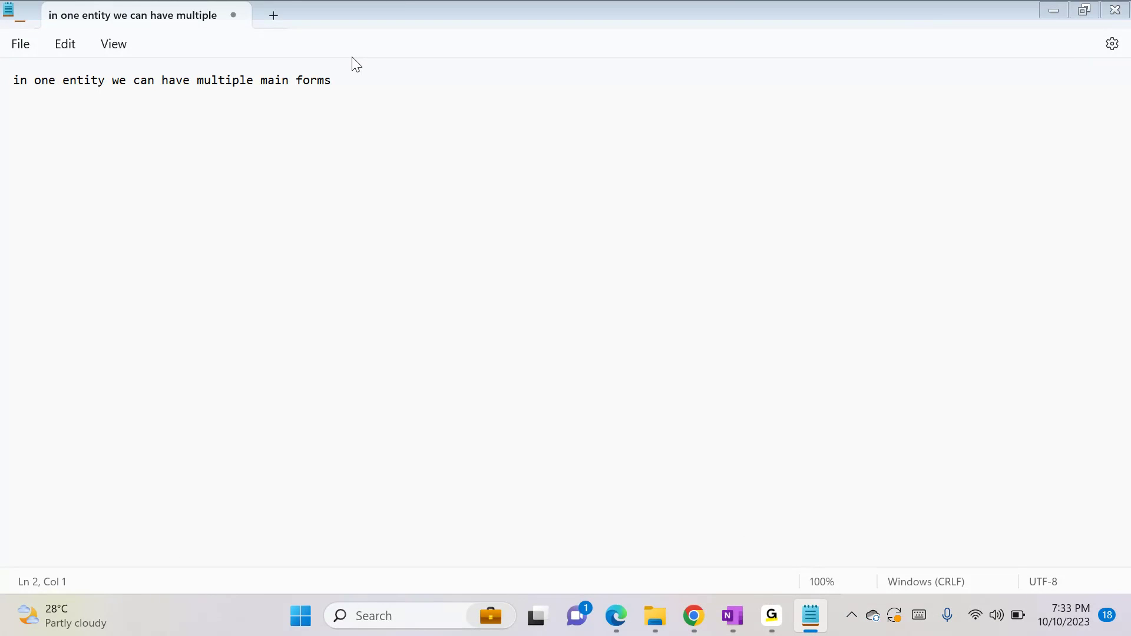
type("Main")
type(" 1 ")
type("main 2")
key("Return")
key("Return")
type("main")
type(" 3")
type("-> e")
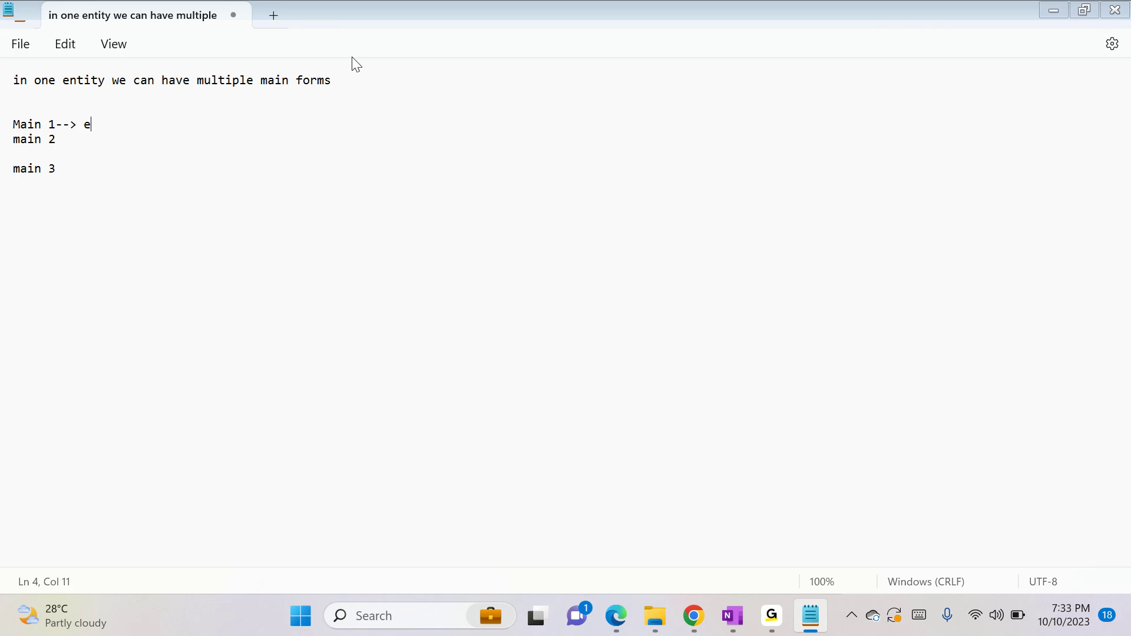
type("ne")
Extend the Main 1 line with "--> enable fall back"
key("BackSpace")
type("able fall back")
Extend the main 2 line with "--> Sales manager"
key("Down")
type("--> Salaes")
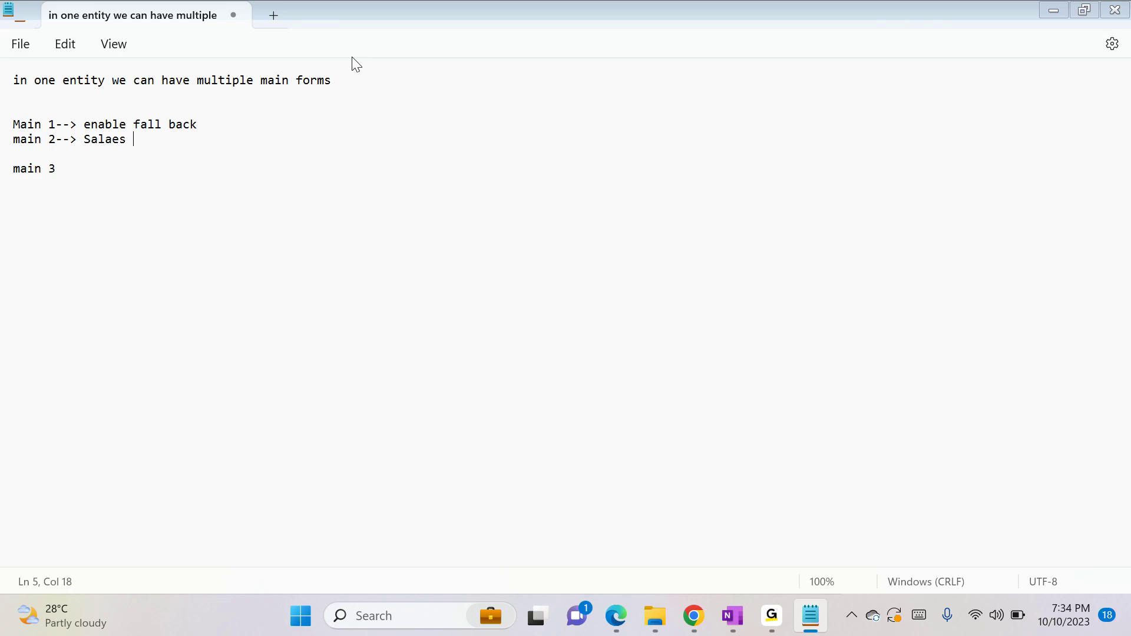
key("BackSpace")
key("BackSpace")
key("BackSpace")
key("BackSpace")
type("es manager (don't e")
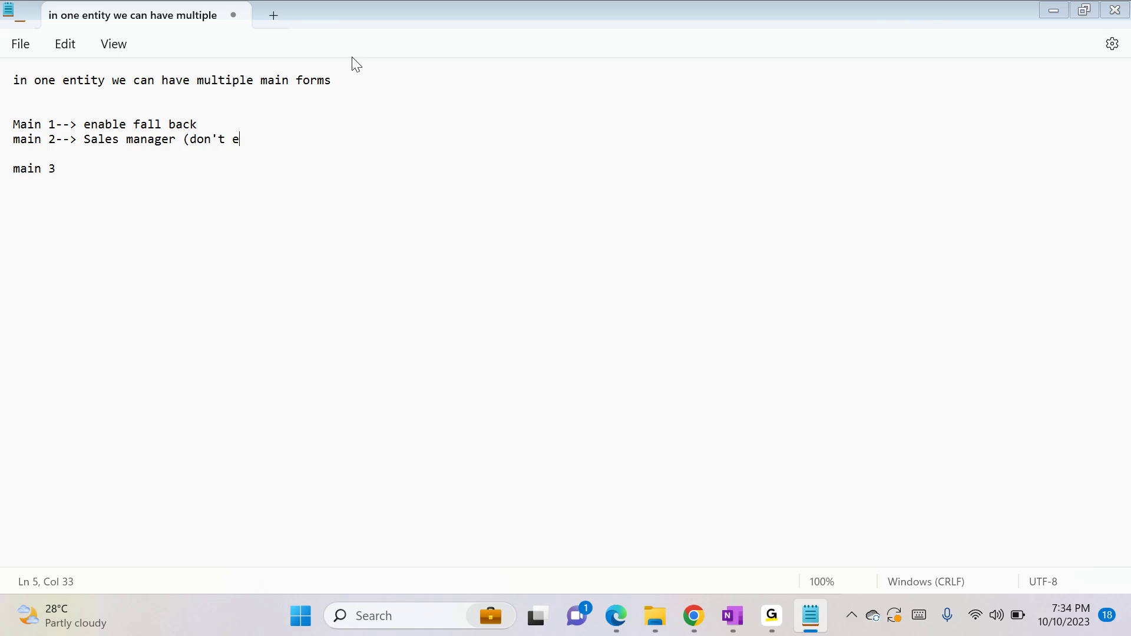
type("b")
Add "(don't enabled fallback)" after Sales manager on the main 2 line
key("BackSpace")
type("nabl")
key("BackSpace")
key("BackSpace")
type("bled fallback)")
Add "-->" to the main 3 line and copy "Sales manager (don't enabled fallback)" after it from the main 2 line
left_click(87, 139, "shift")
key("ctrl+c")
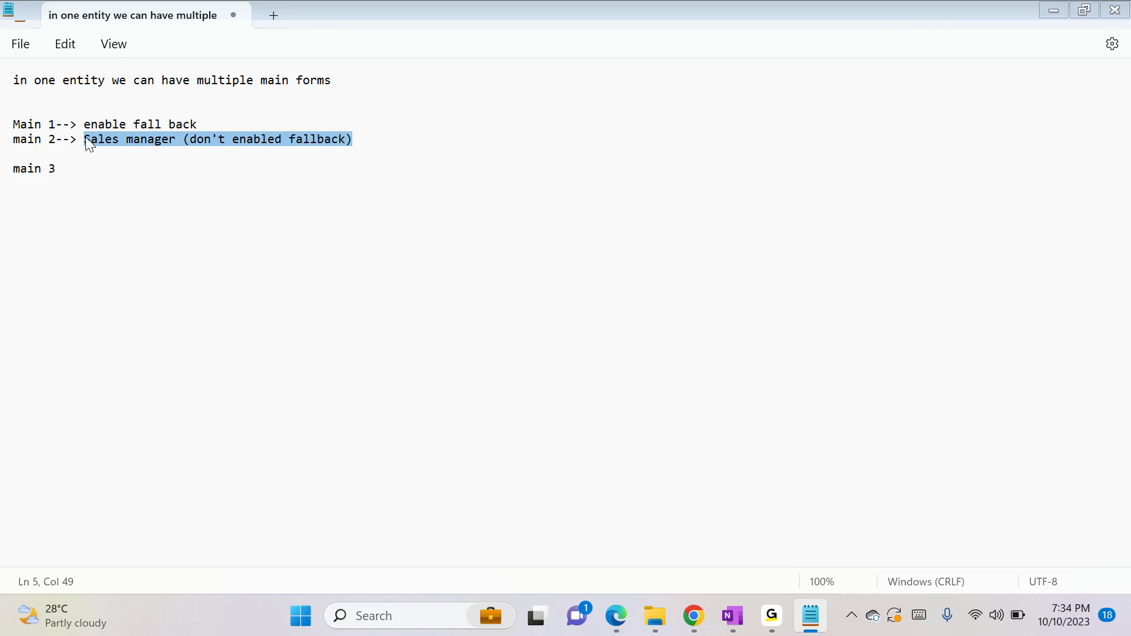
left_click(68, 160)
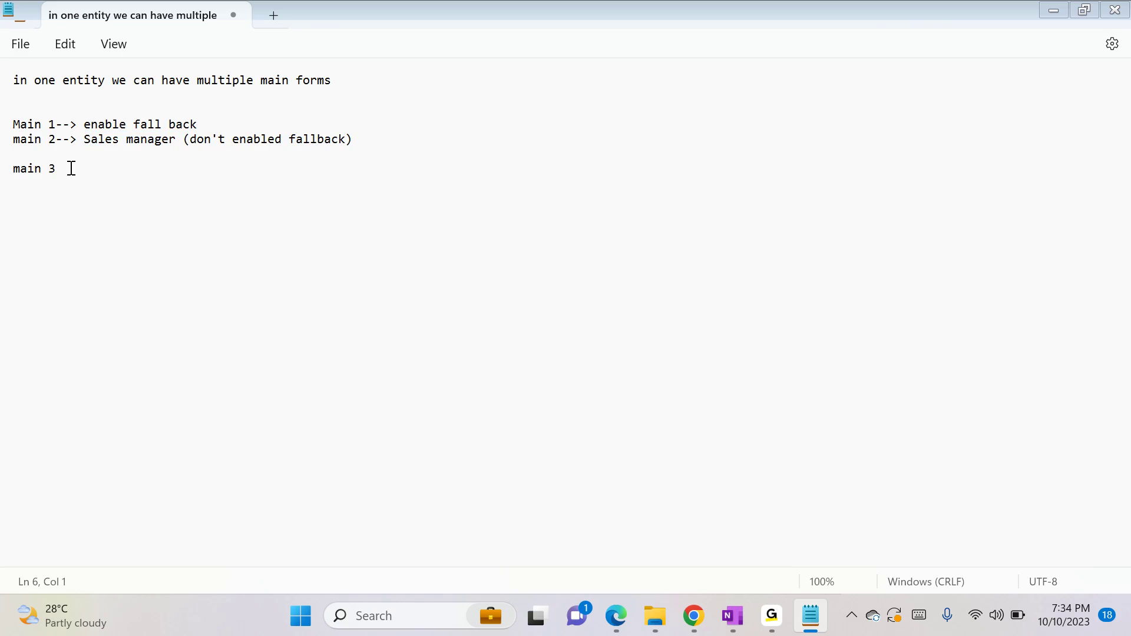
type("main 3-->")
key("ctrl+v")
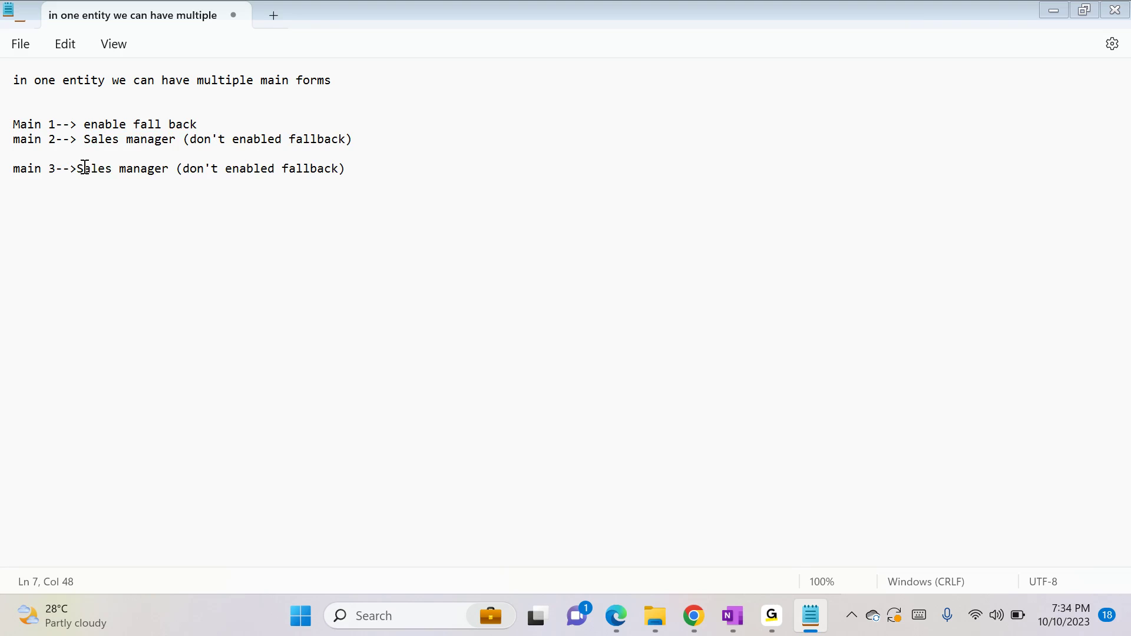
Change "Sales manager" to "Salesperson" on the main 3 line
left_click(116, 170)
type("person")
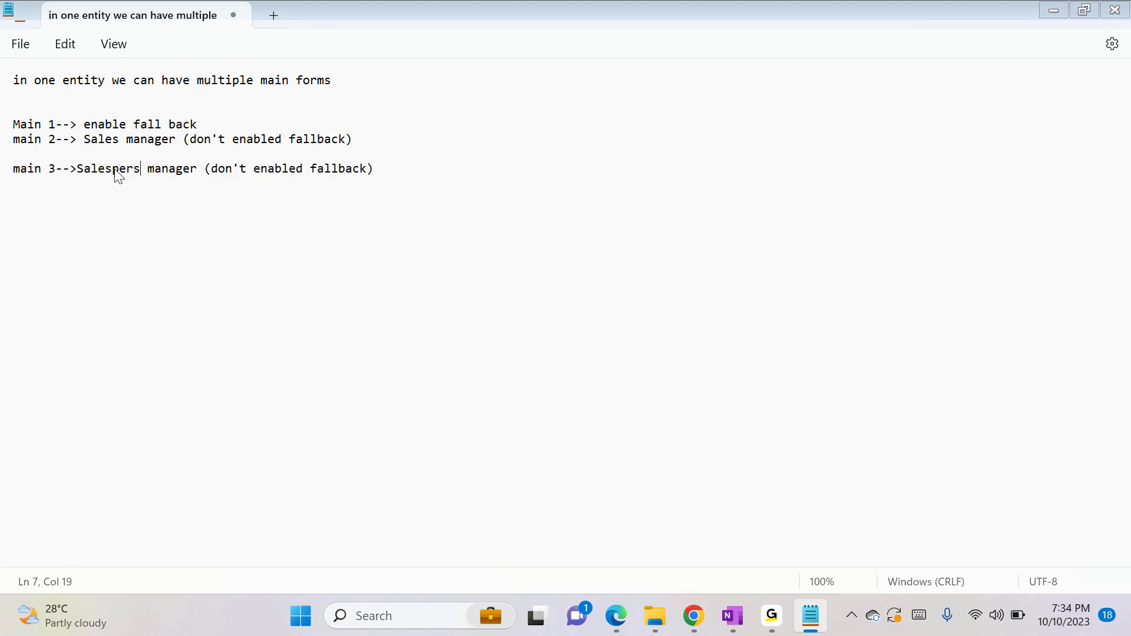
key("Delete")
Remove the blank line between main 2 and main 3, and insert one between Main 1 and main 2
key("Delete")
key("Delete")
key("Delete")
key("Delete")
key("Delete")
key("Delete")
key("Delete")
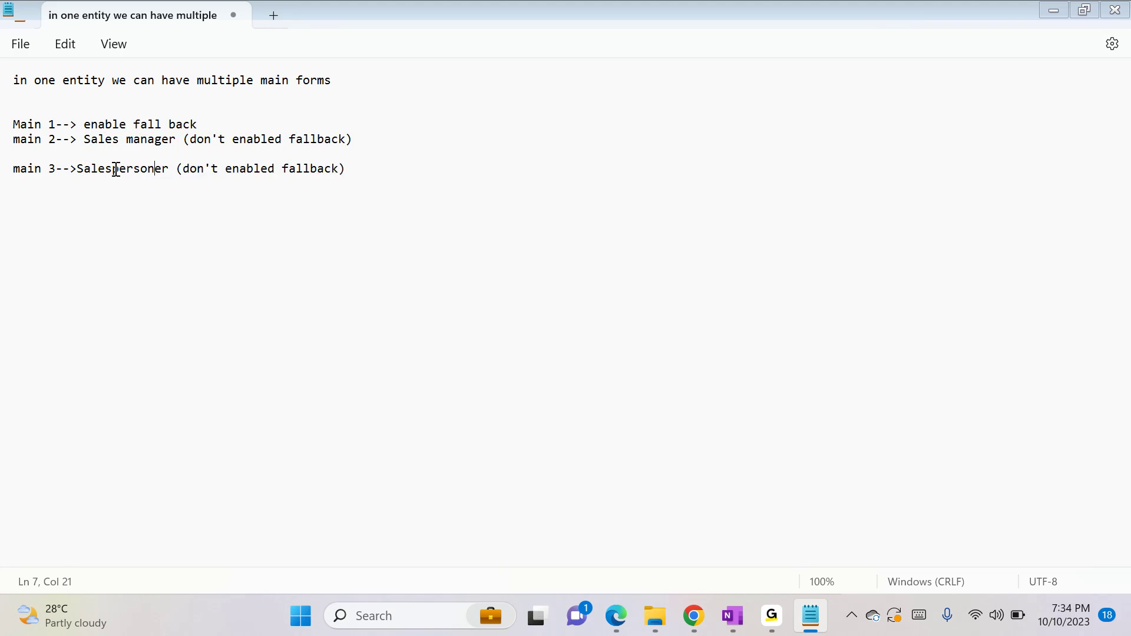
left_click(13, 153)
key("Delete")
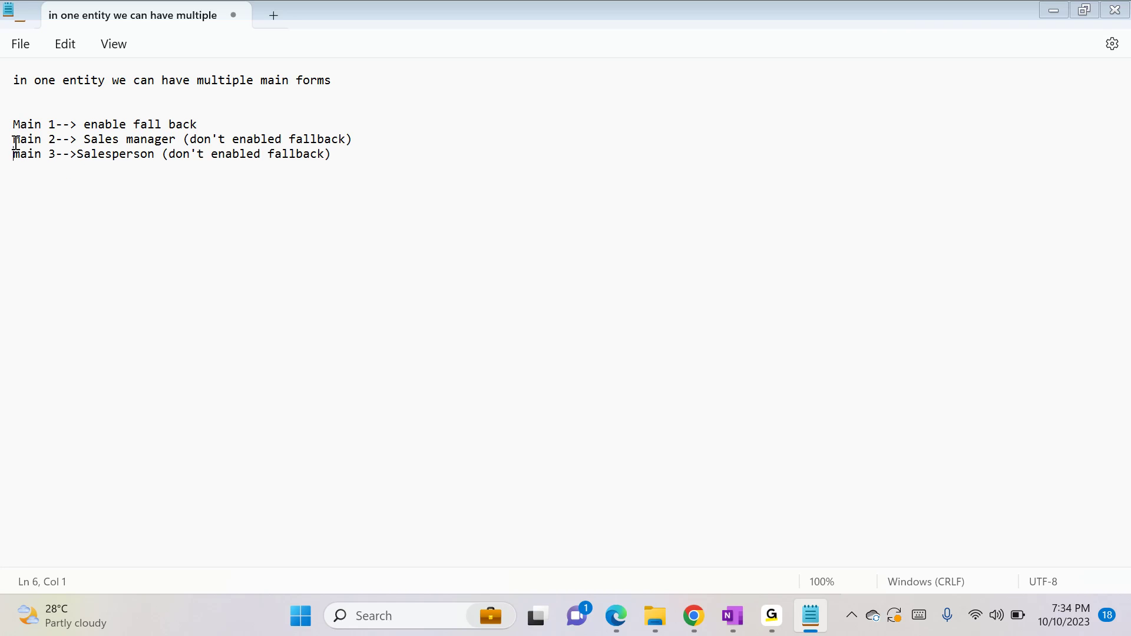
key("Return")
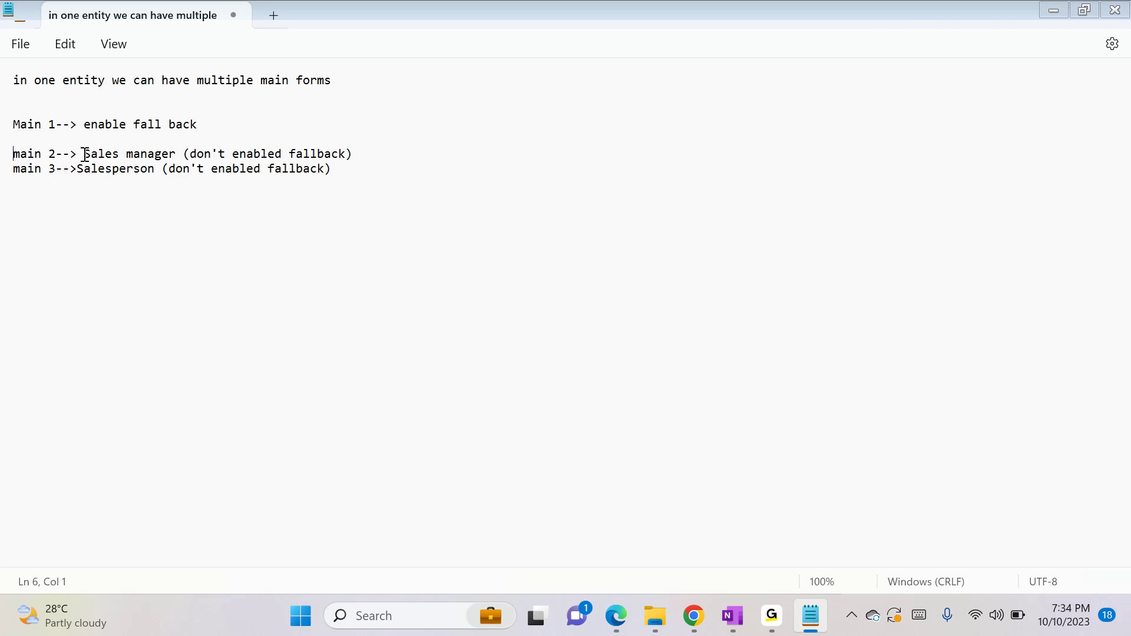
Remove the space before "Sales manager" on the main 2 line
key("BackSpace")
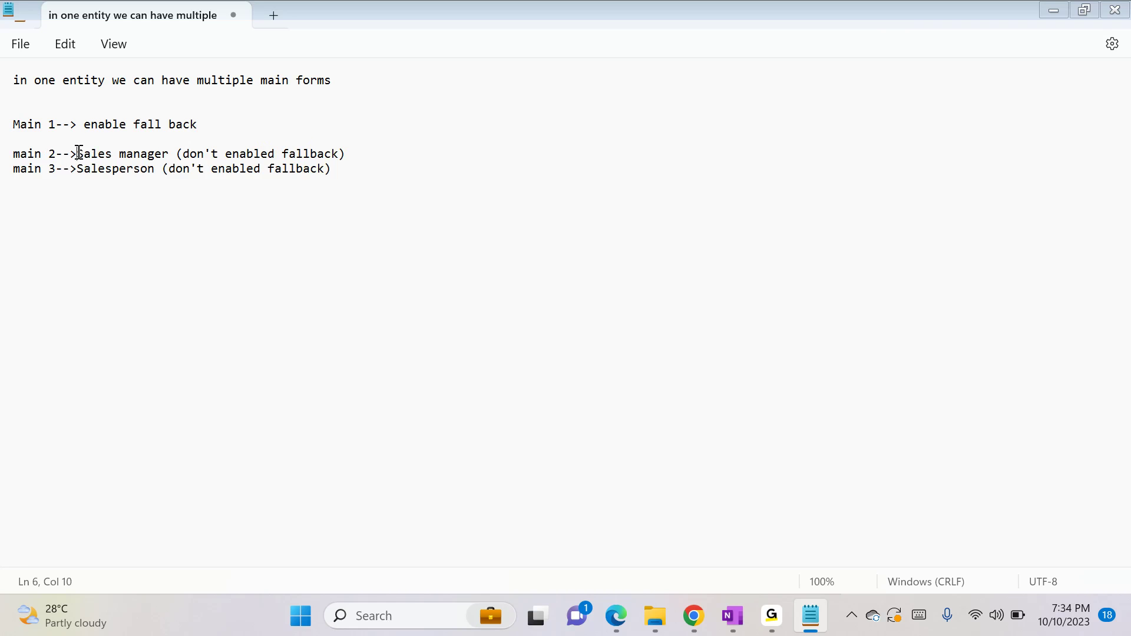
left_click_drag(79, 154, 166, 152)
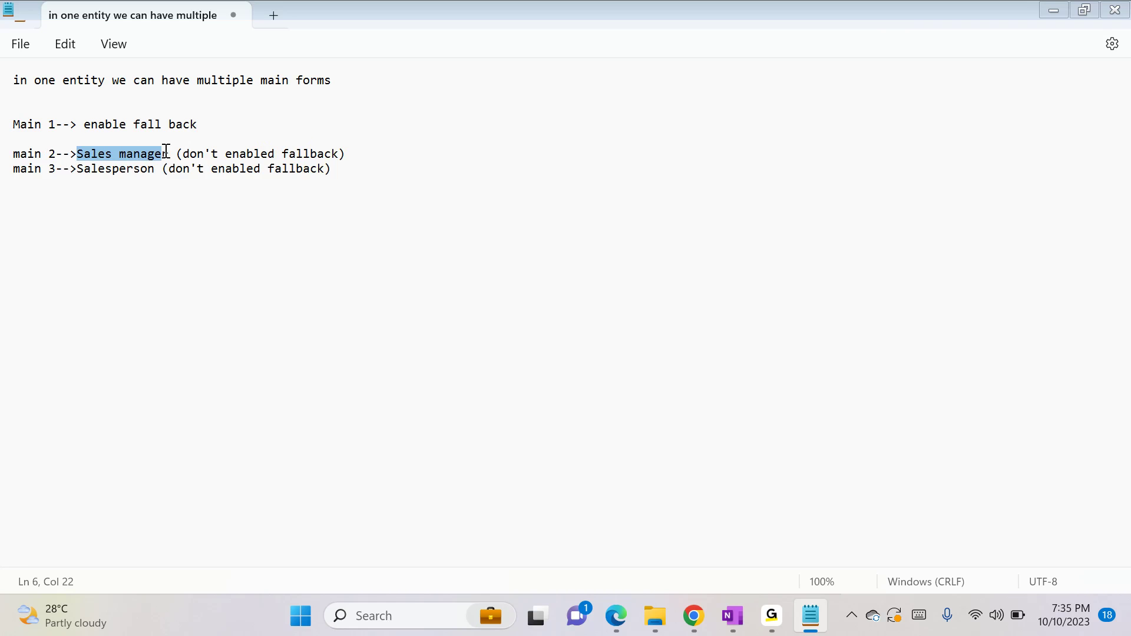
double_click(22, 168)
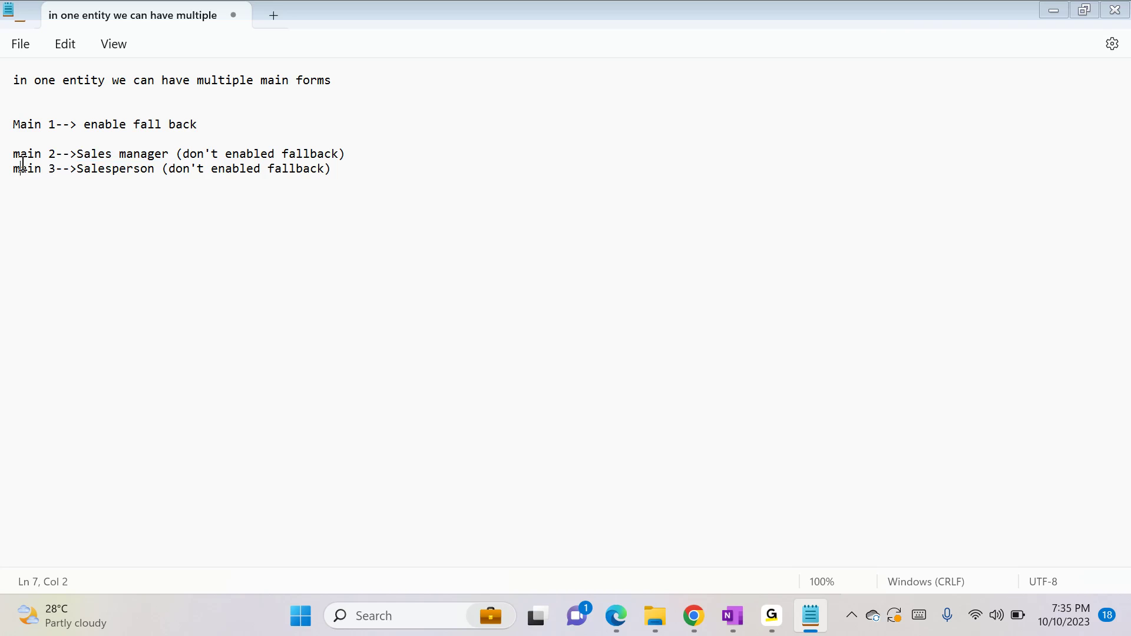
left_click(83, 169)
left_click(27, 124)
left_click_drag(85, 124, 214, 124)
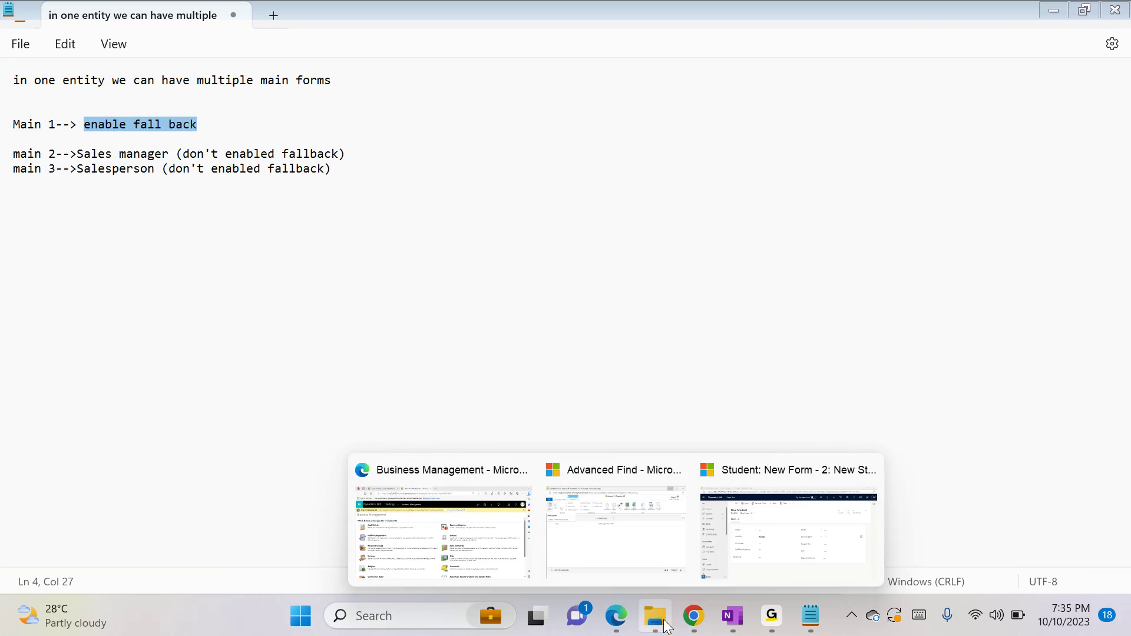
Switch to the Default Solution window and review the security roles and fallback setting of the Student entity's Information main form
mouse_move(694, 619)
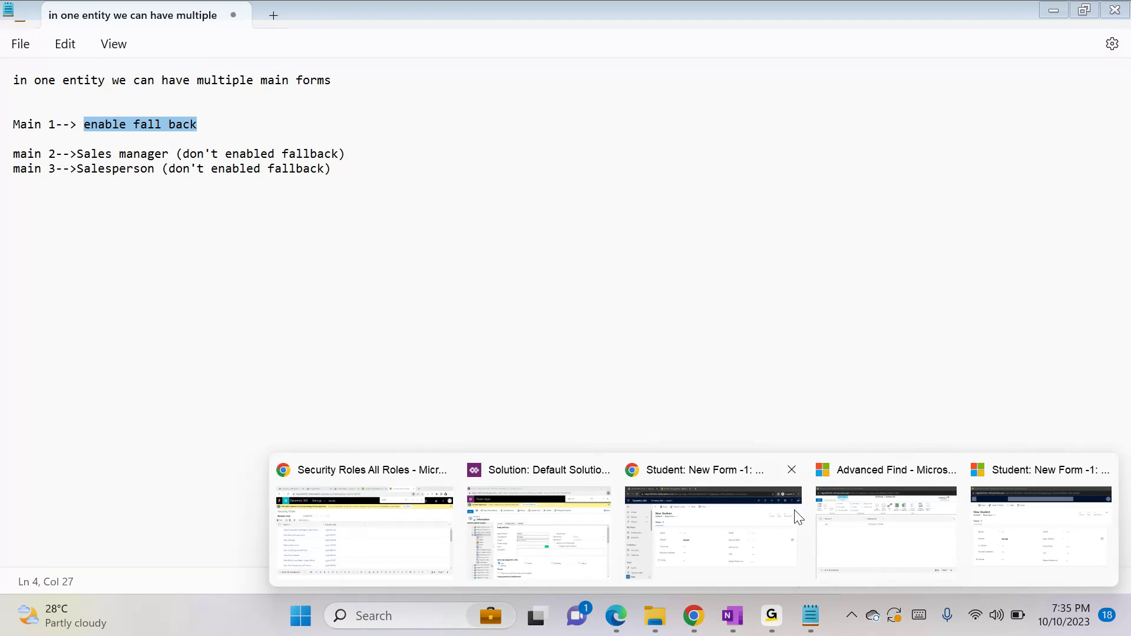
left_click(596, 533)
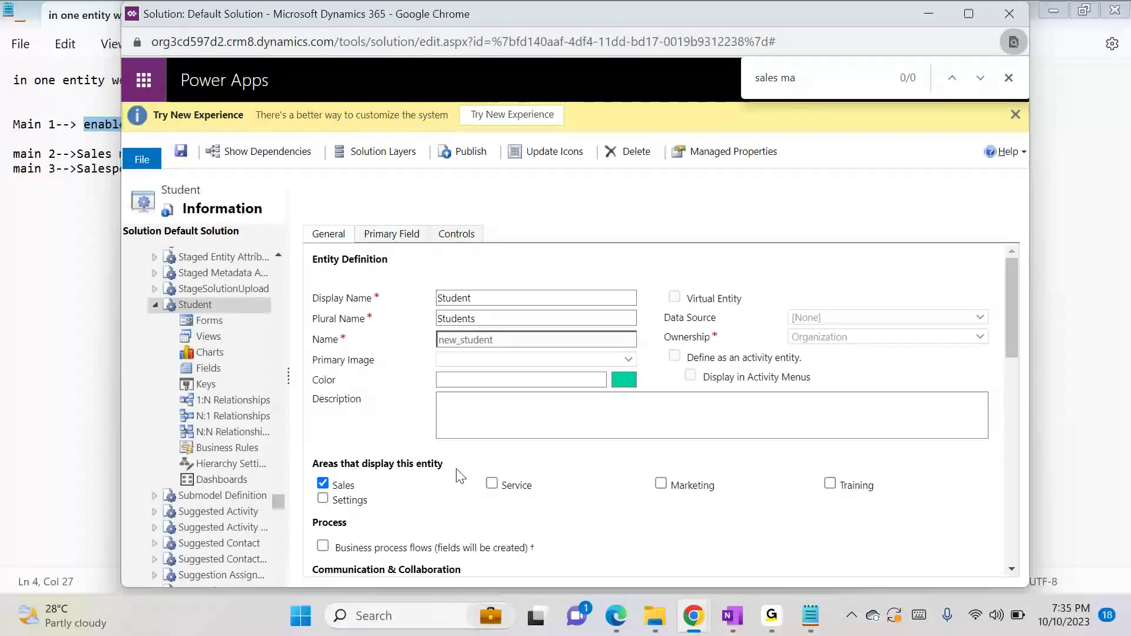
left_click(242, 329)
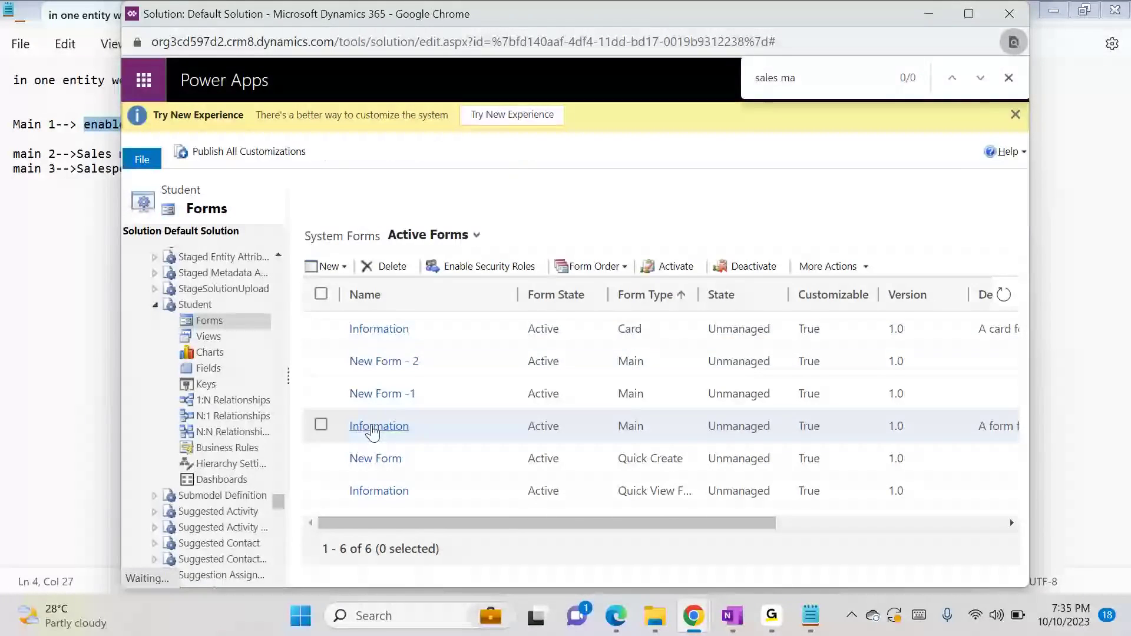
left_click(320, 425)
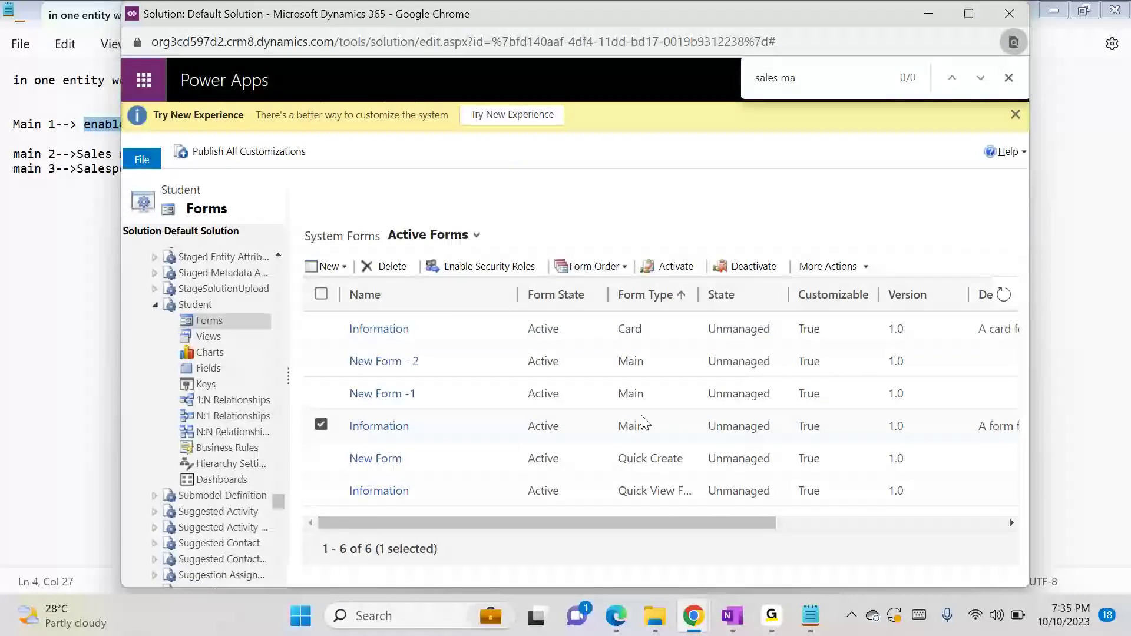
left_click(491, 265)
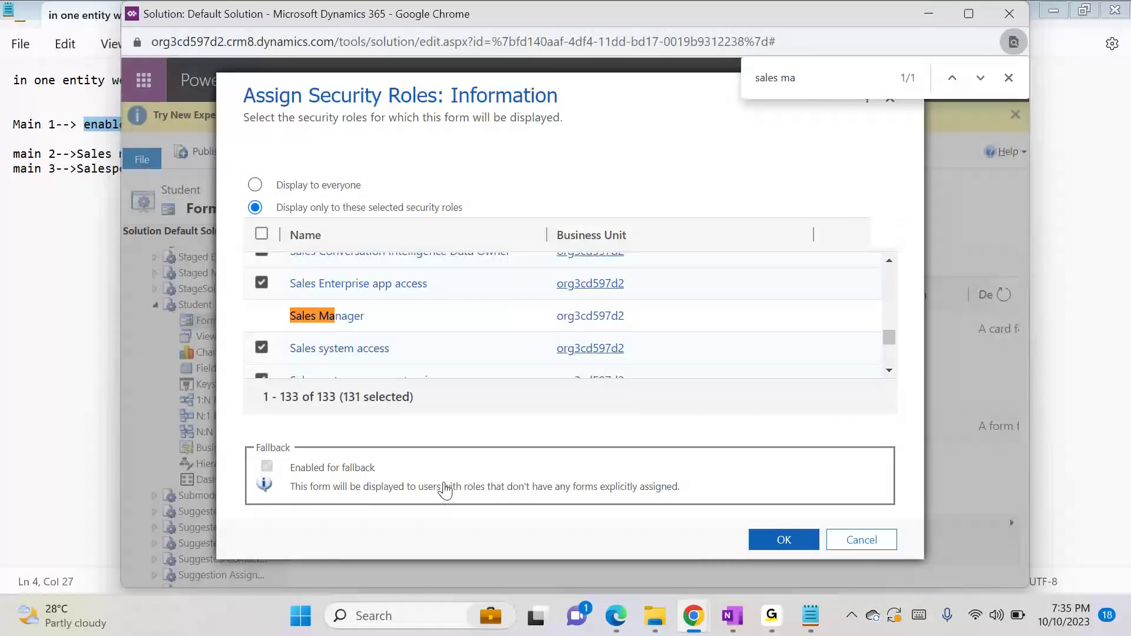
left_click(862, 540)
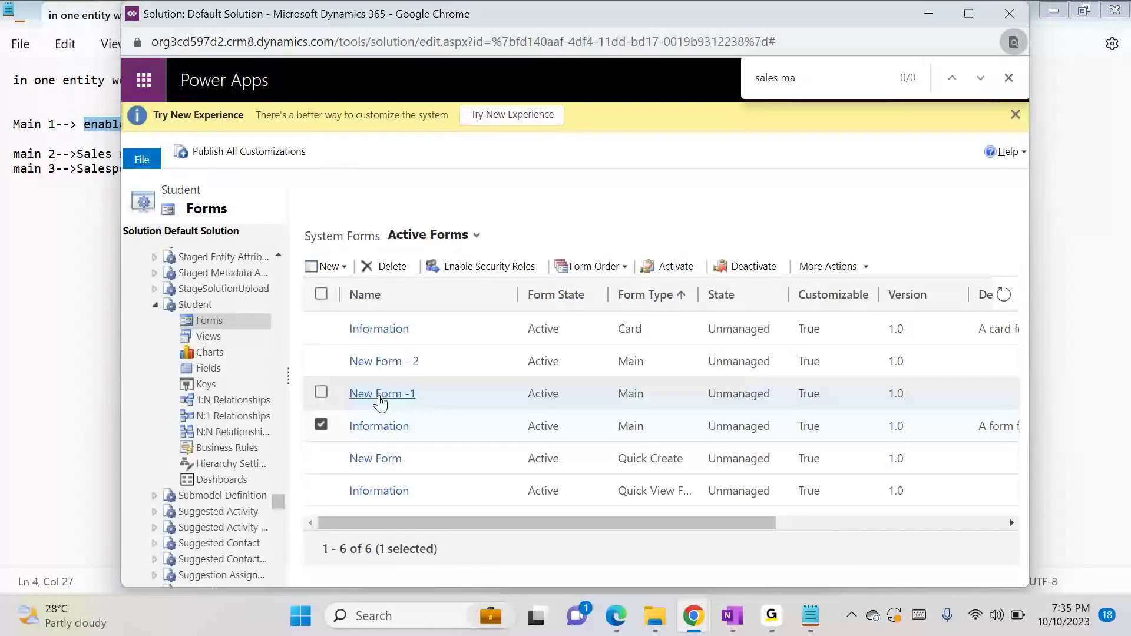
Review the security role assignments and fallback settings of the New Form -1 and New Form - 2 main forms
left_click(321, 393)
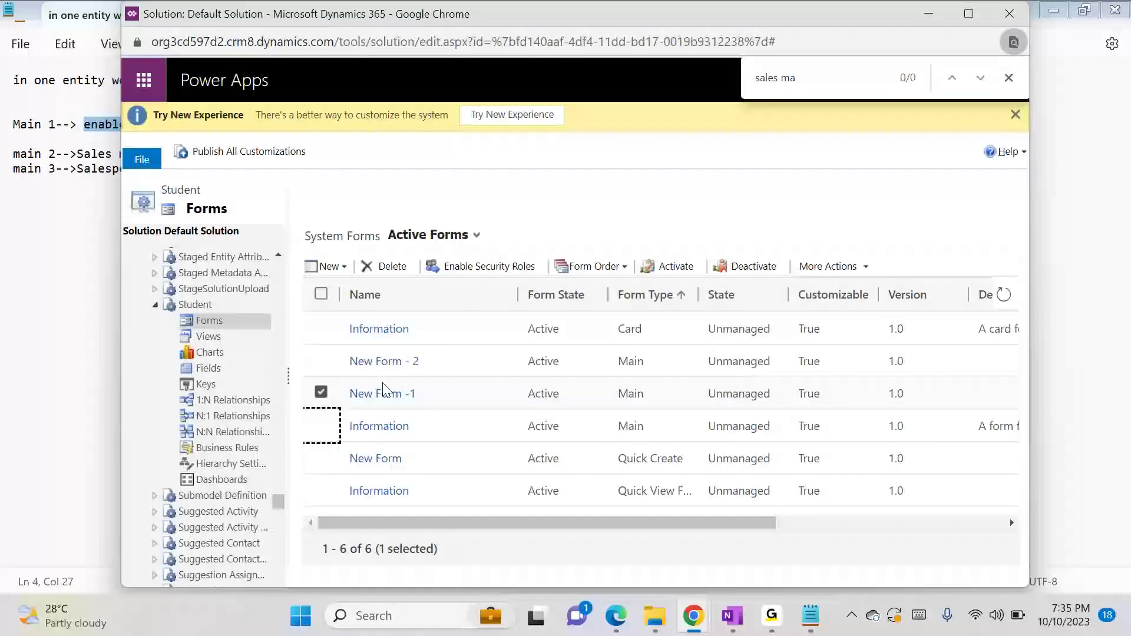
left_click(489, 267)
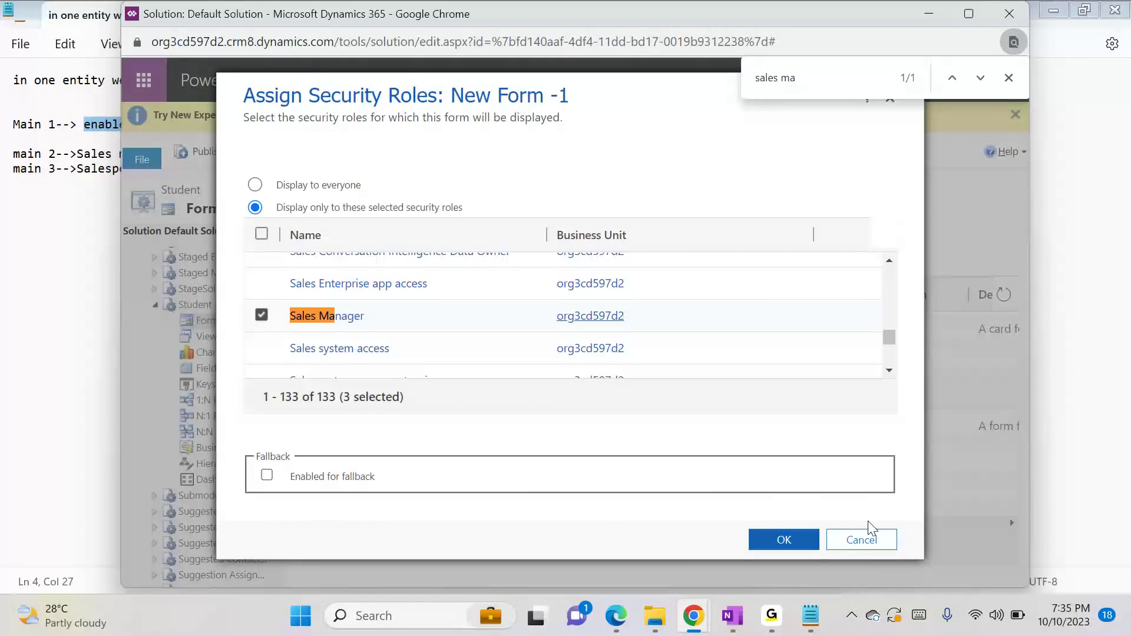
left_click(860, 538)
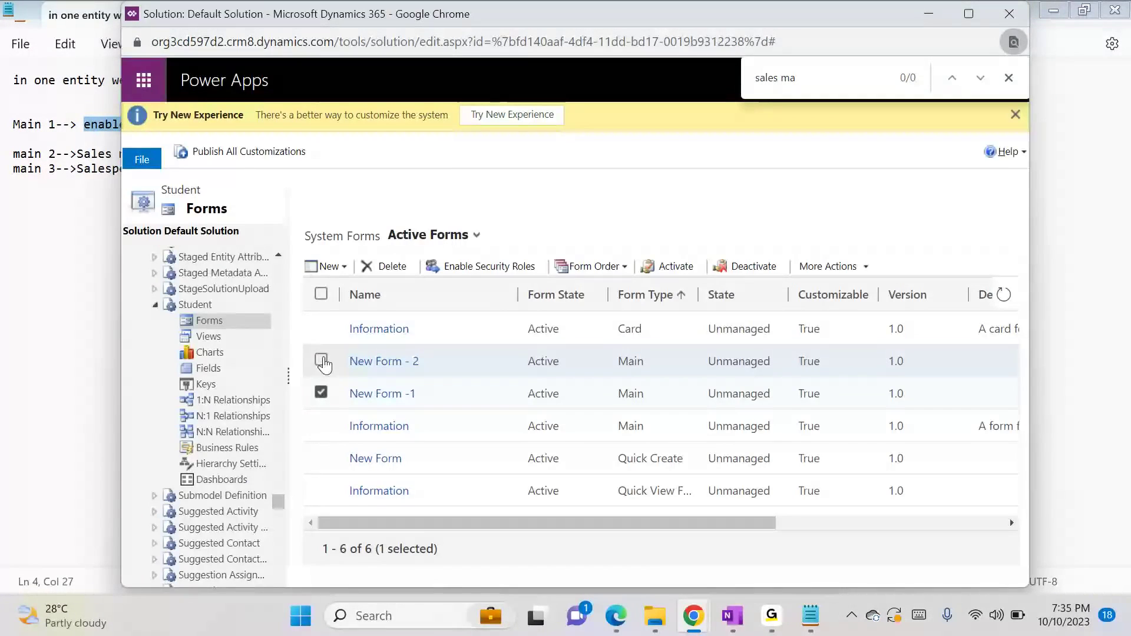
left_click(321, 360)
left_click(484, 268)
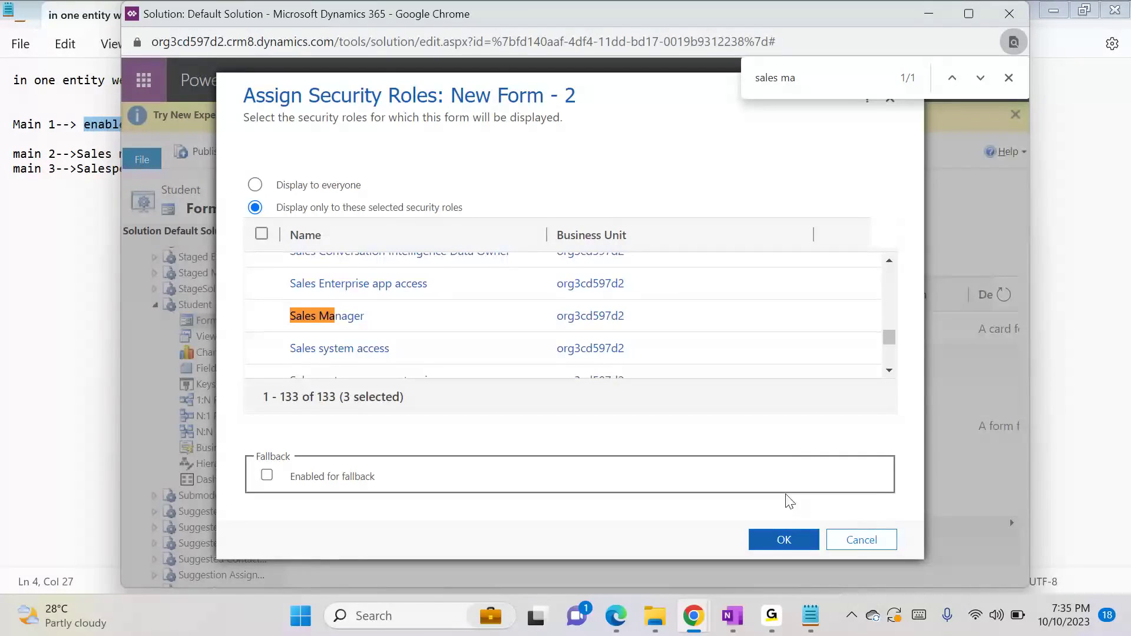
left_click(861, 538)
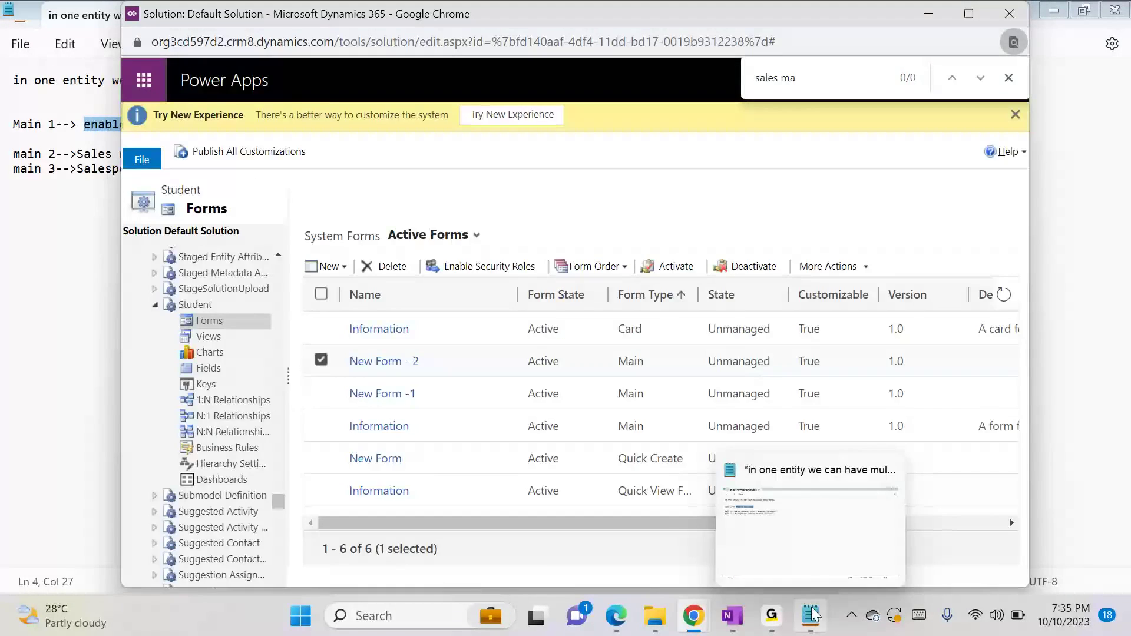
Return to the Notepad notes and add two new lines below the main 3 line
left_click(742, 522)
left_click(419, 230)
key("Return")
key("Return")
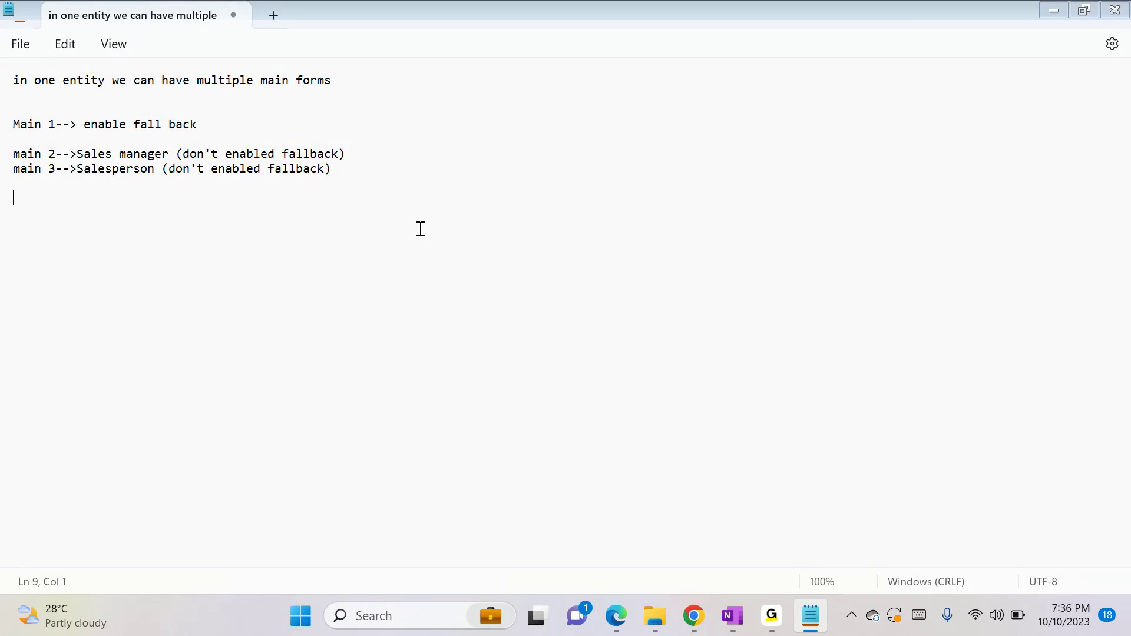
Switch back to the solution window and recheck the security roles assigned to New Form - 2
key("alt+Tab")
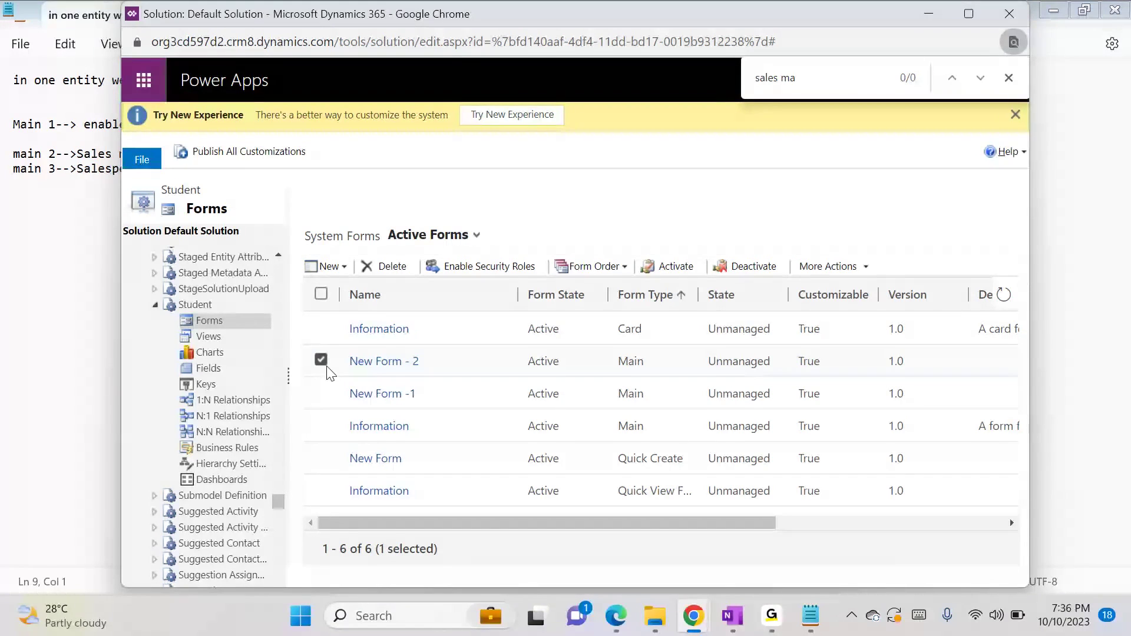
left_click(494, 266)
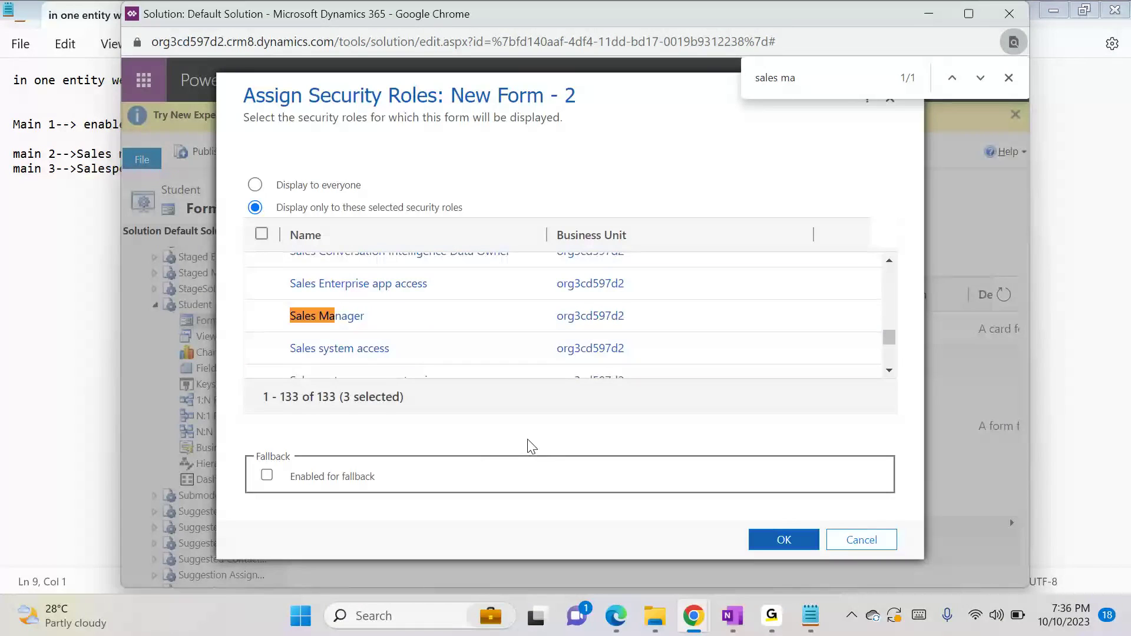
left_click_drag(889, 331, 886, 367)
left_click(888, 542)
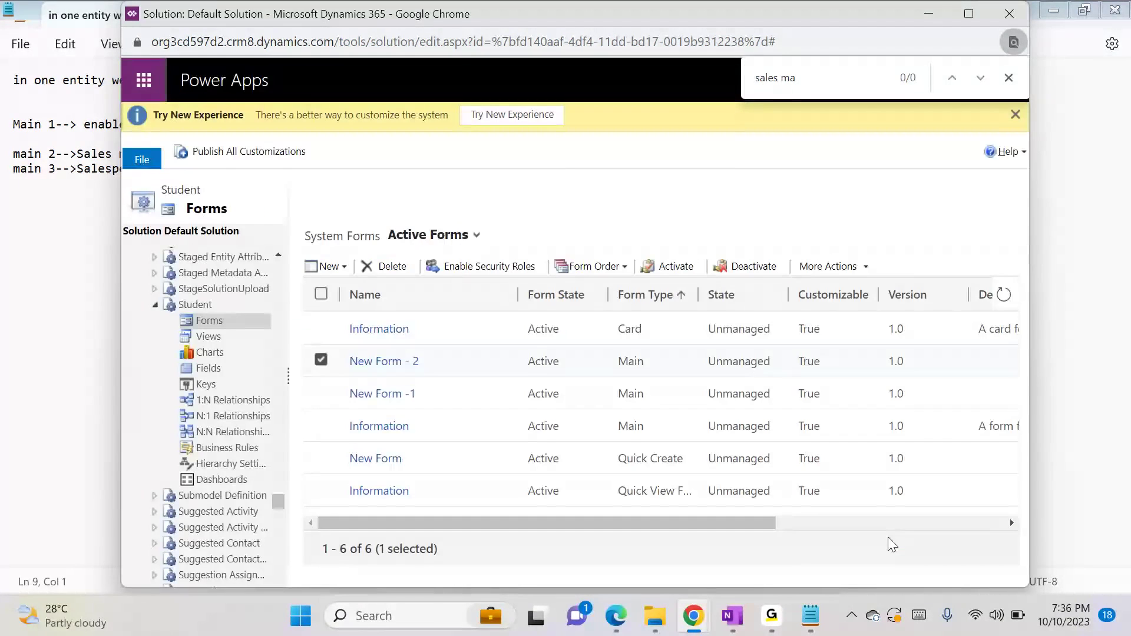
Switch to the Notepad notes and add an "Auditing-->" heading below the form notes, followed by a blank line
left_click(812, 622)
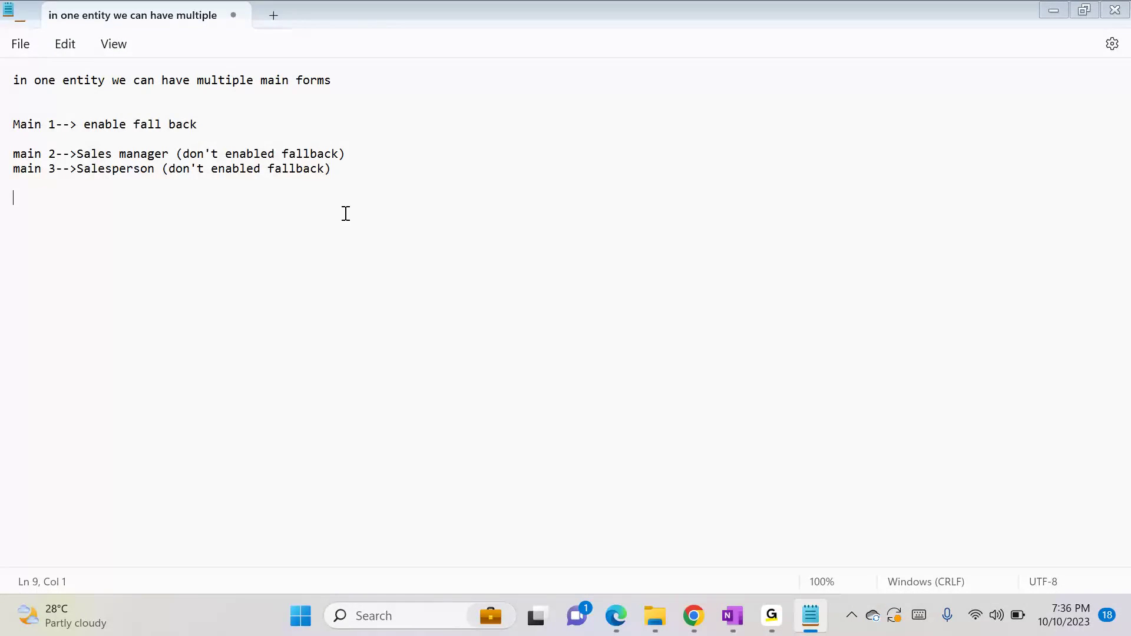
key("Return")
key("Return")
type("Auditing-->")
key("Return")
key("alt")
key("f")
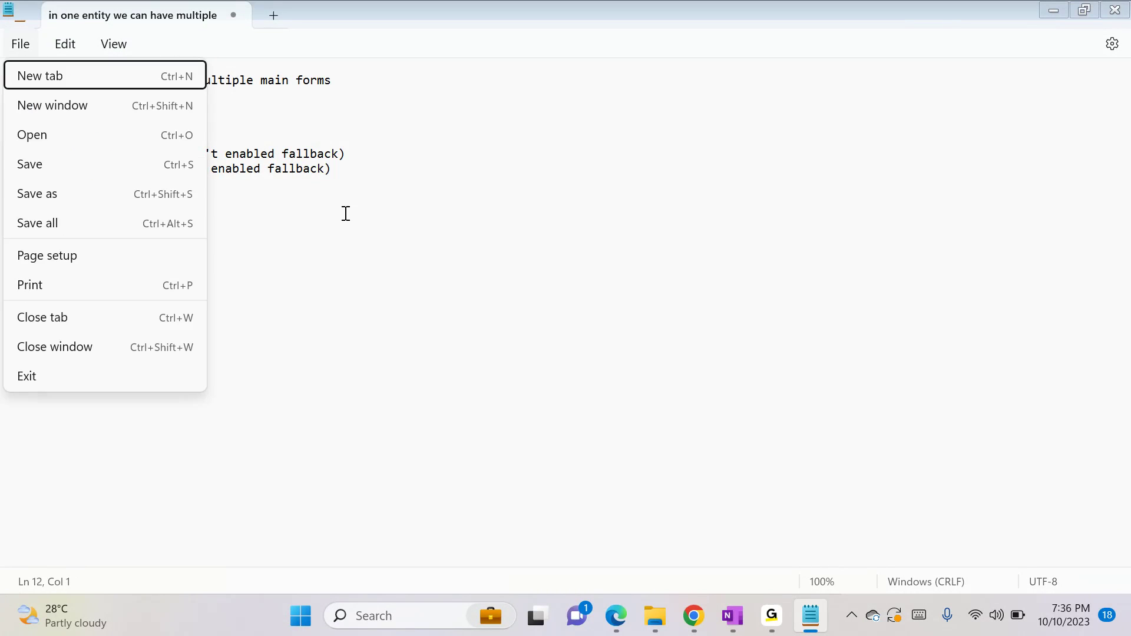
key("Escape")
left_click(88, 270)
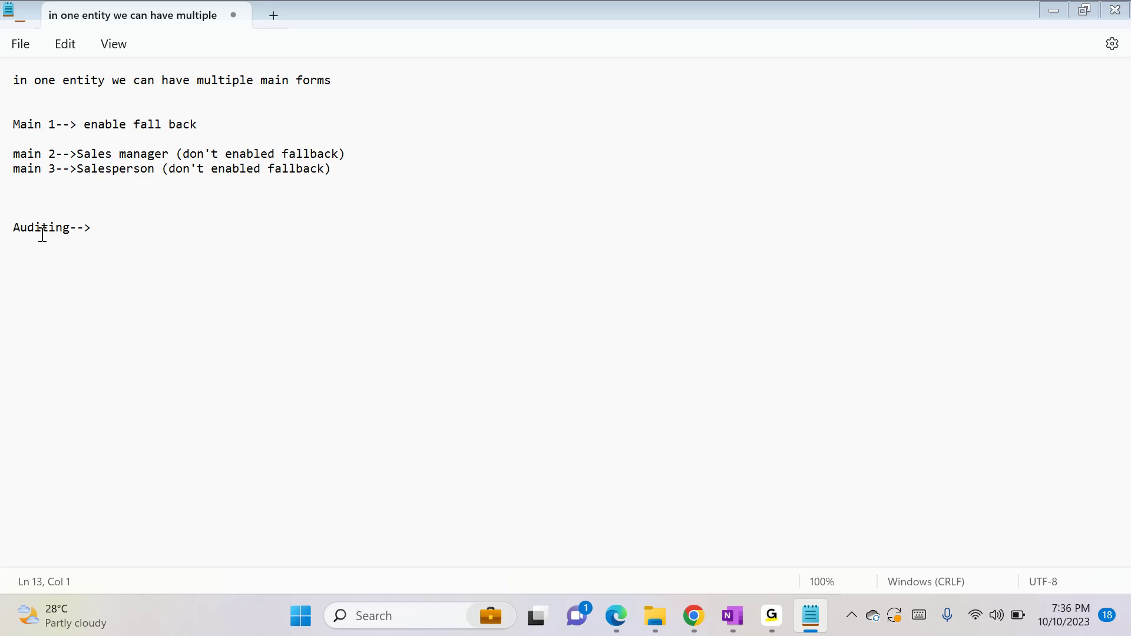
Write "who changed field value" under the Auditing heading
type("wh")
type("o e=i")
type("change")
type("d fieh")
key("BackSpace")
type("ld value")
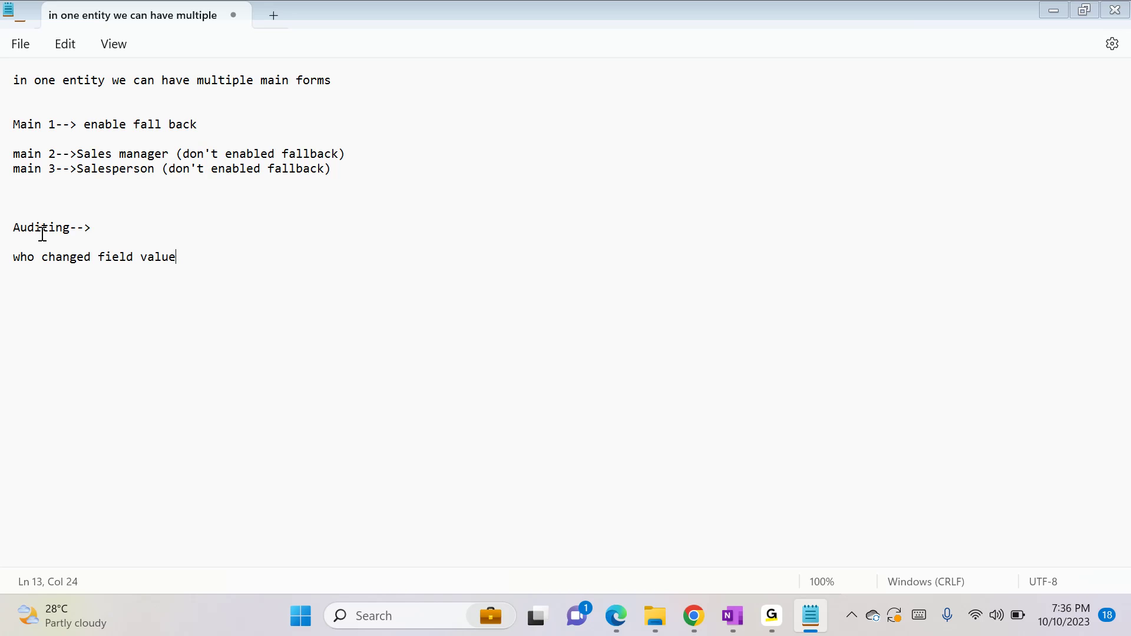
type("what ")
type("vlaue")
type("lu")
type("e was there")
type(" and what u")
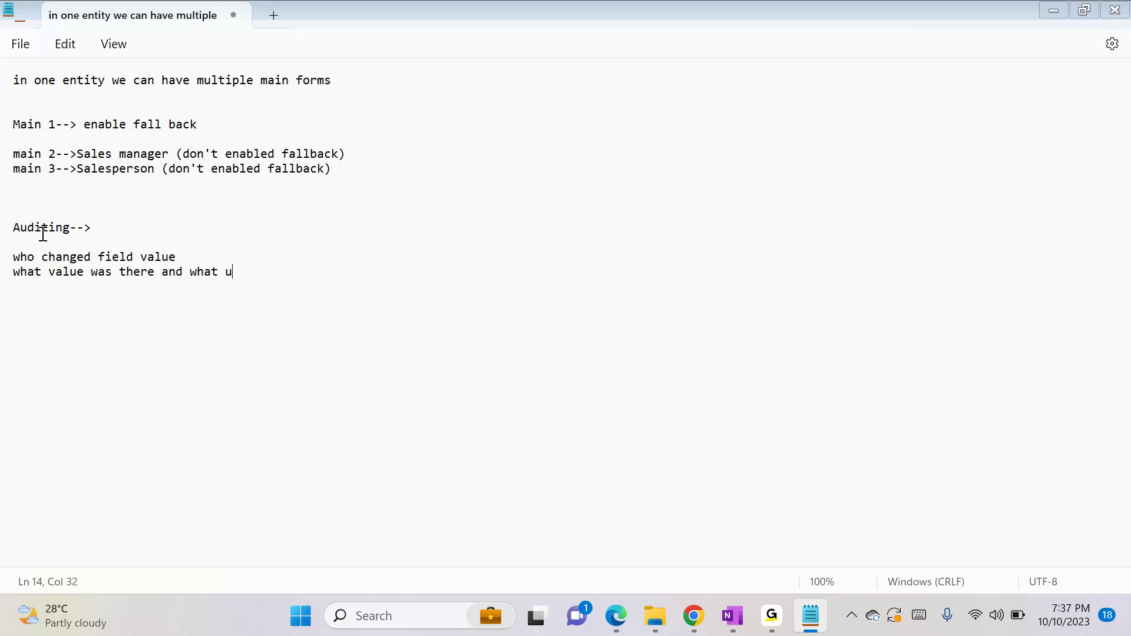
Add the lines "what value was there and what value is updated" and "when" to the Auditing notes
key("BackSpace")
type("value is updated")
key("Return")
type("when")
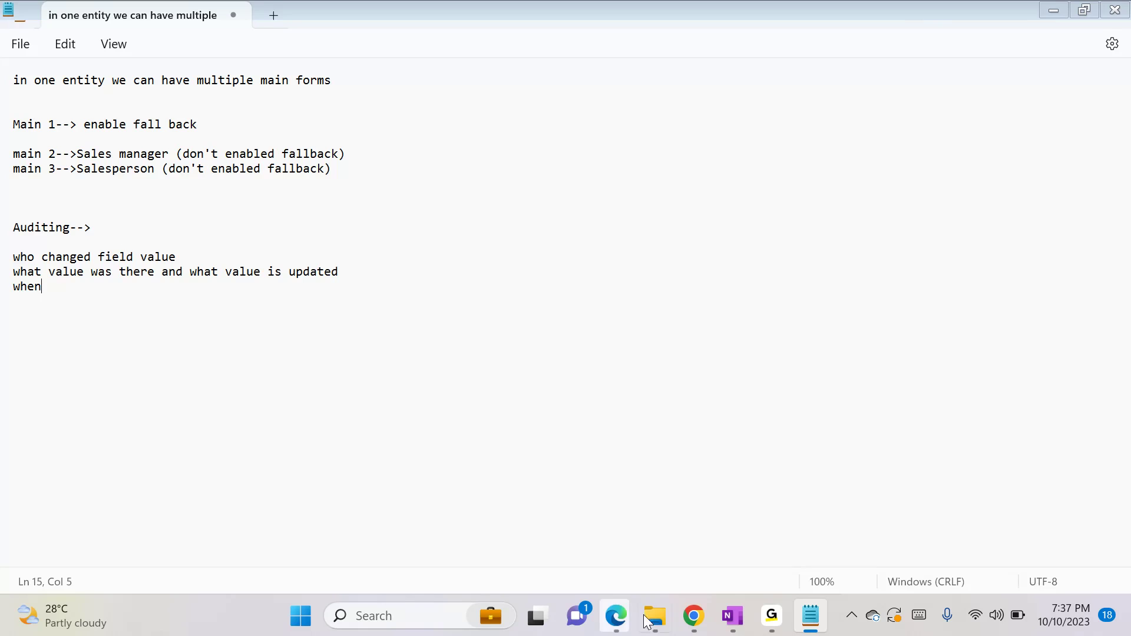
Switch to the New Student form in Chrome, enter the student's name and set Gender to Male
mouse_move(696, 625)
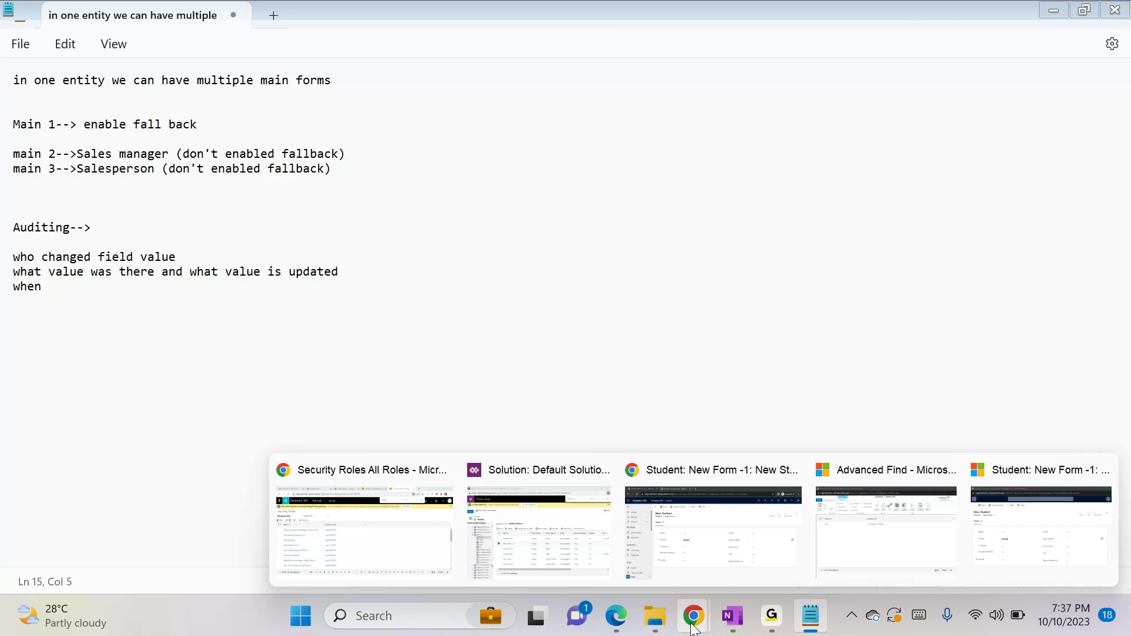
left_click(424, 546)
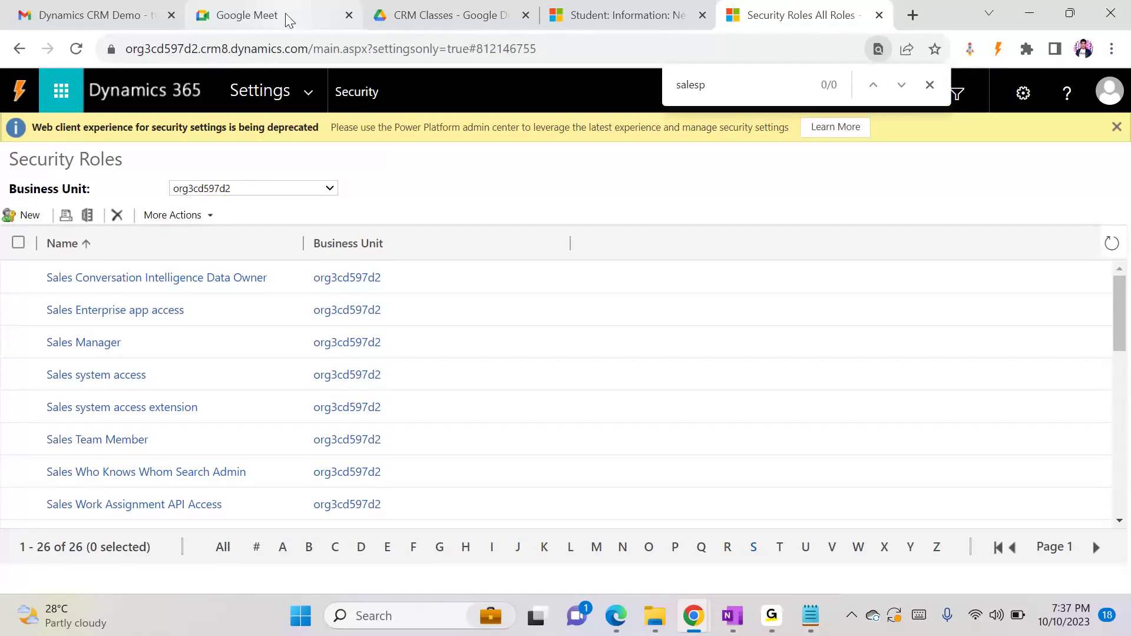
left_click(600, 9)
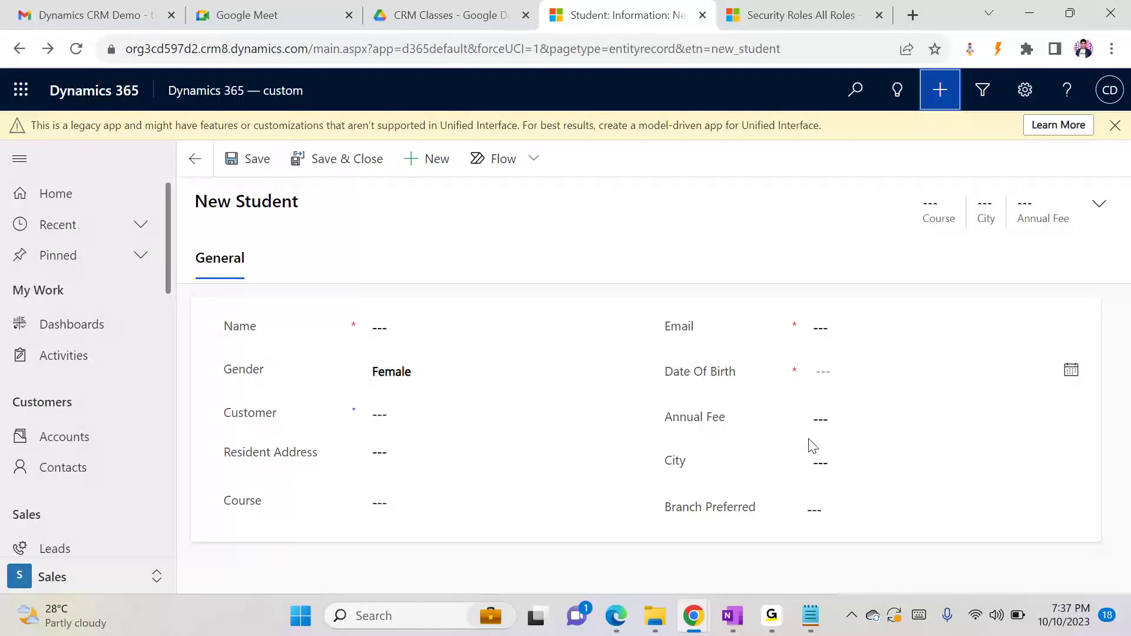
left_click(837, 416)
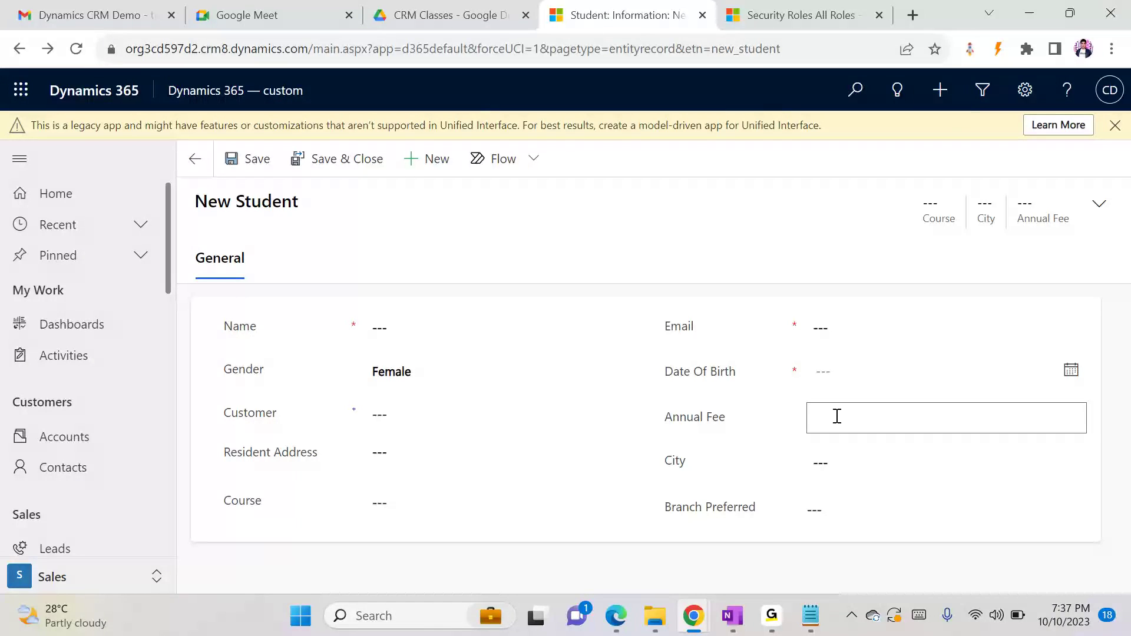
left_click(473, 331)
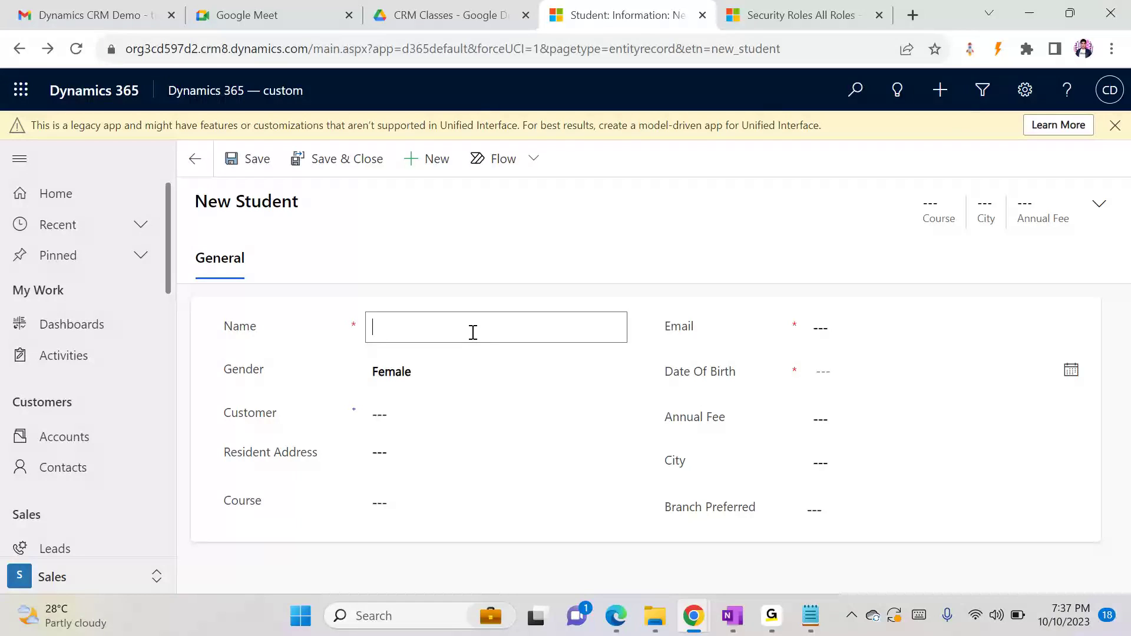
type("Suresh")
left_click(460, 359)
left_click(403, 411)
left_click(392, 410)
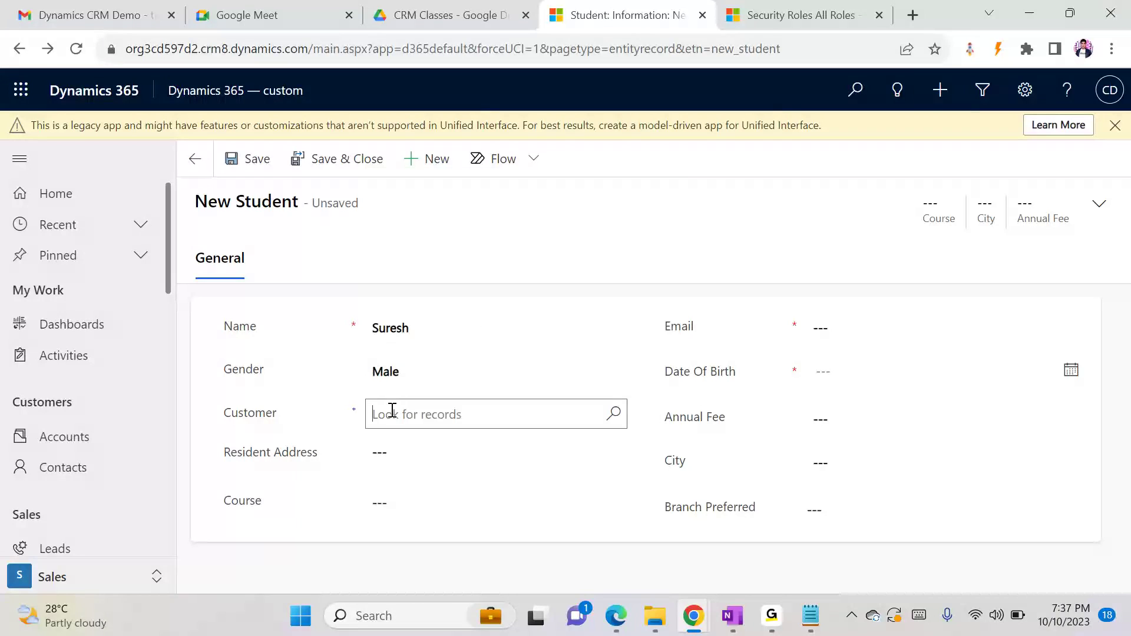
Set the new student's Annual Fee to 30000 and fill in the date of birth
left_click(872, 413)
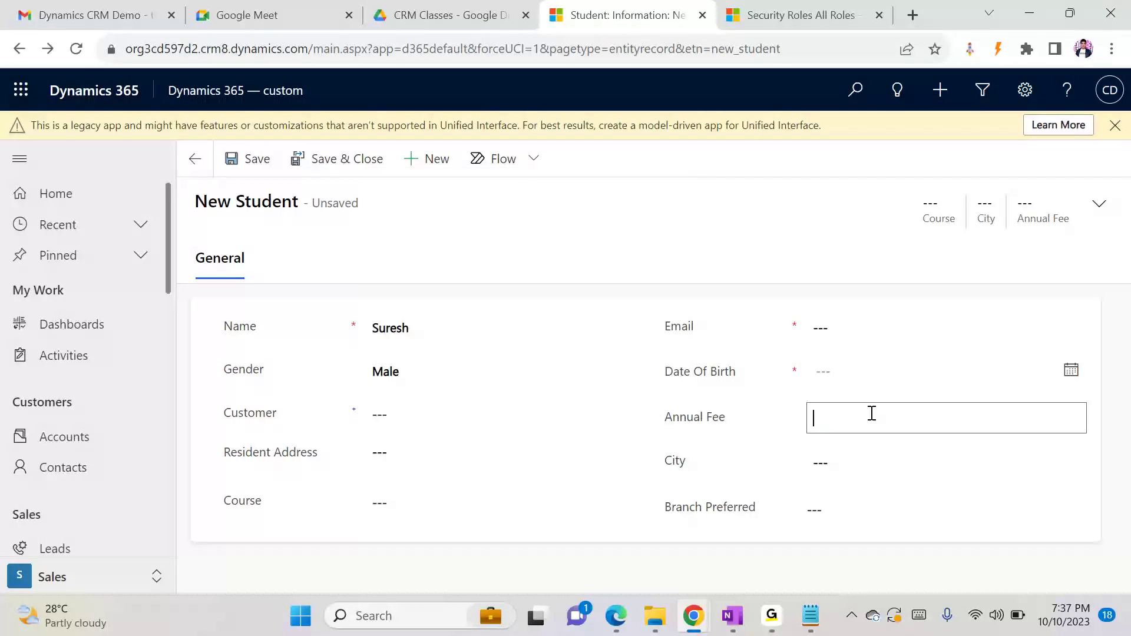
type("3000")
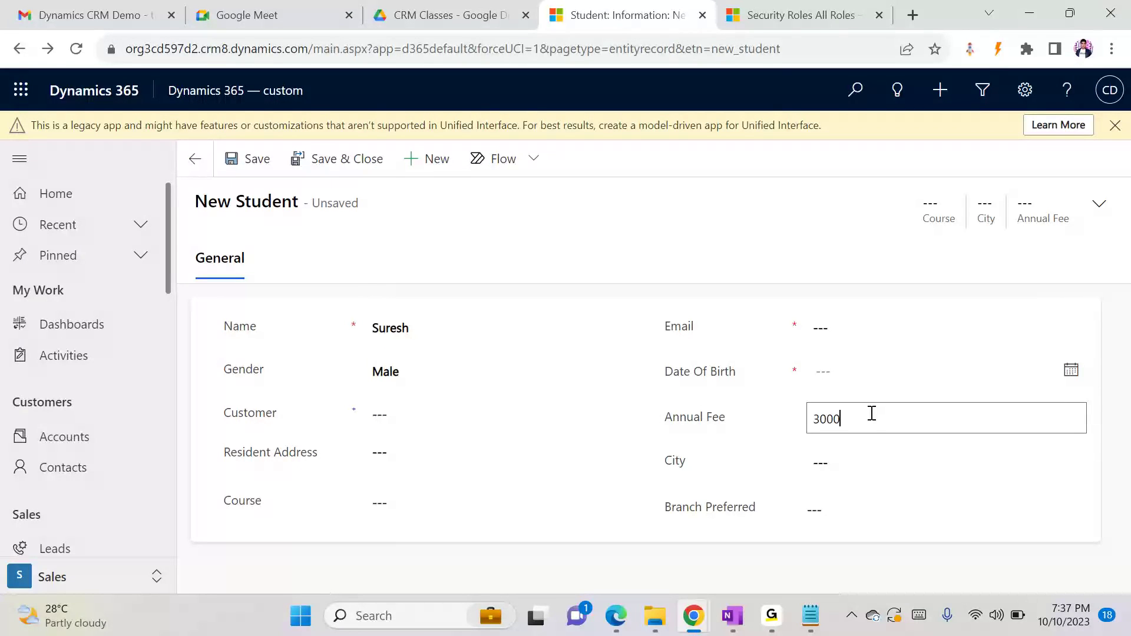
type("0")
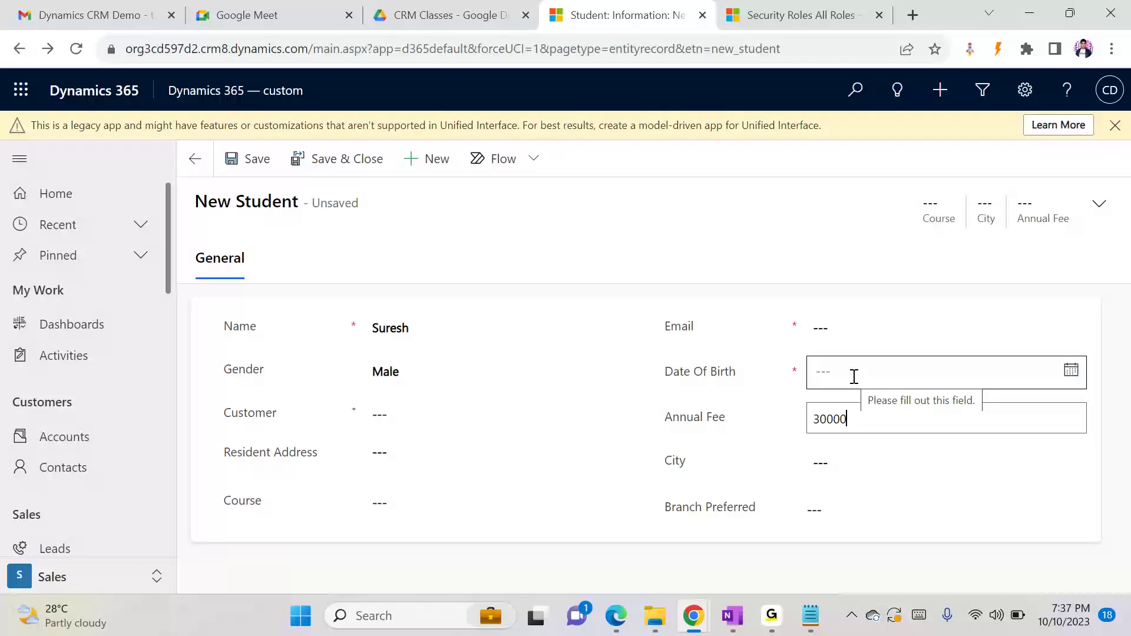
left_click(1071, 370)
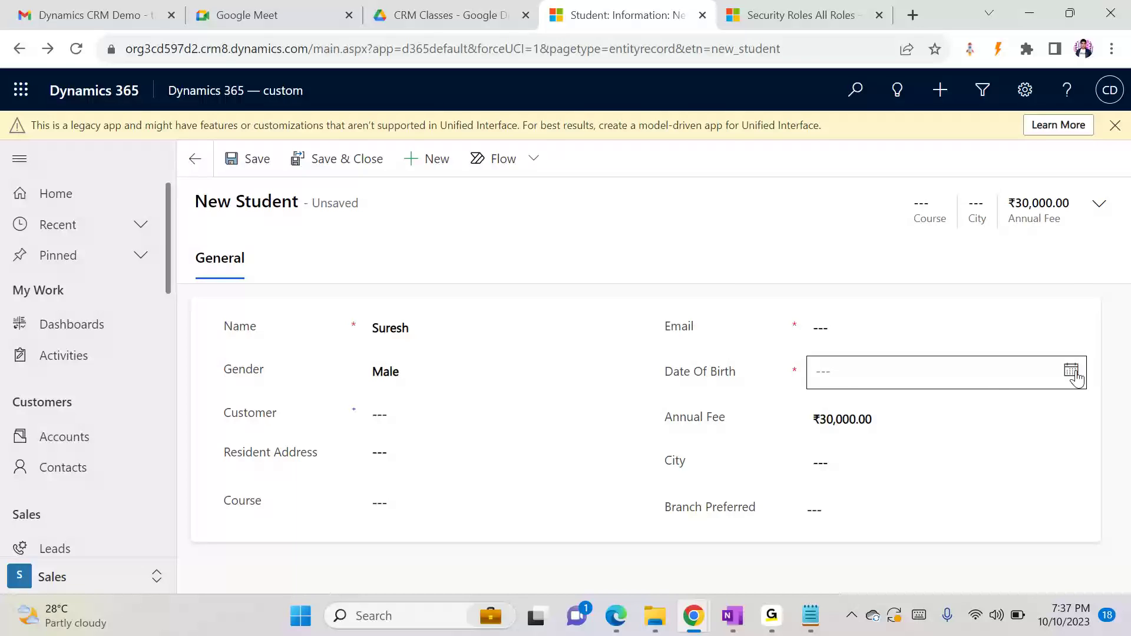
left_click(784, 239)
left_click(886, 369)
key("BackSpace")
key("BackSpace")
key("BackSpace")
type("1991")
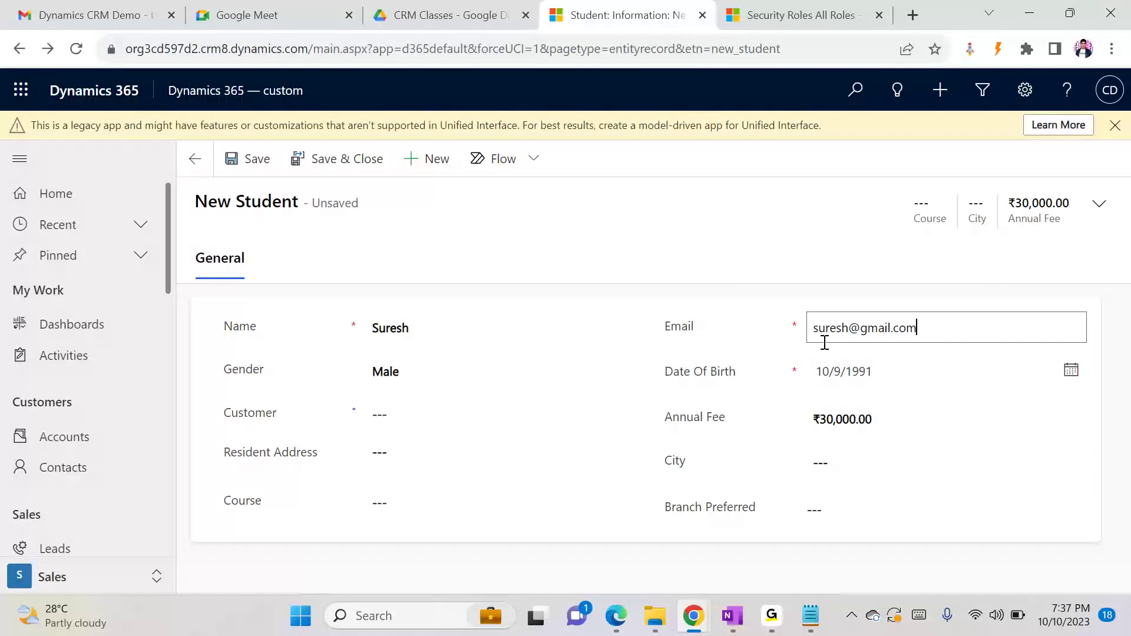
Fill in the student's email address and save the new Student record
key("ctrl+s")
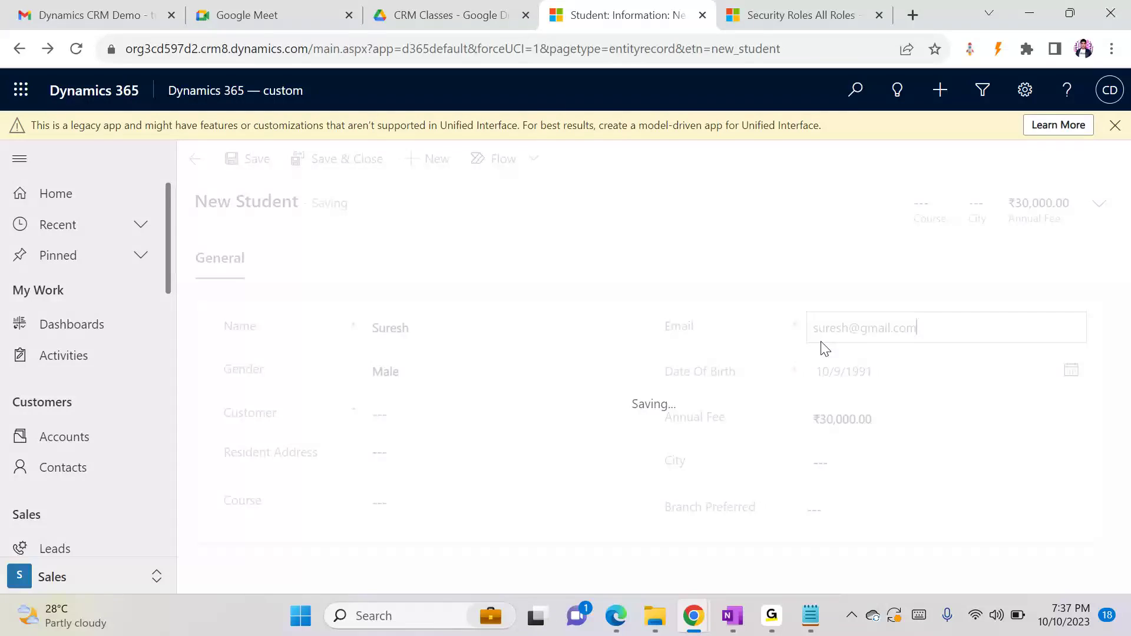
Change the saved student's Annual Fee to 29000 and save the record
left_click(882, 416)
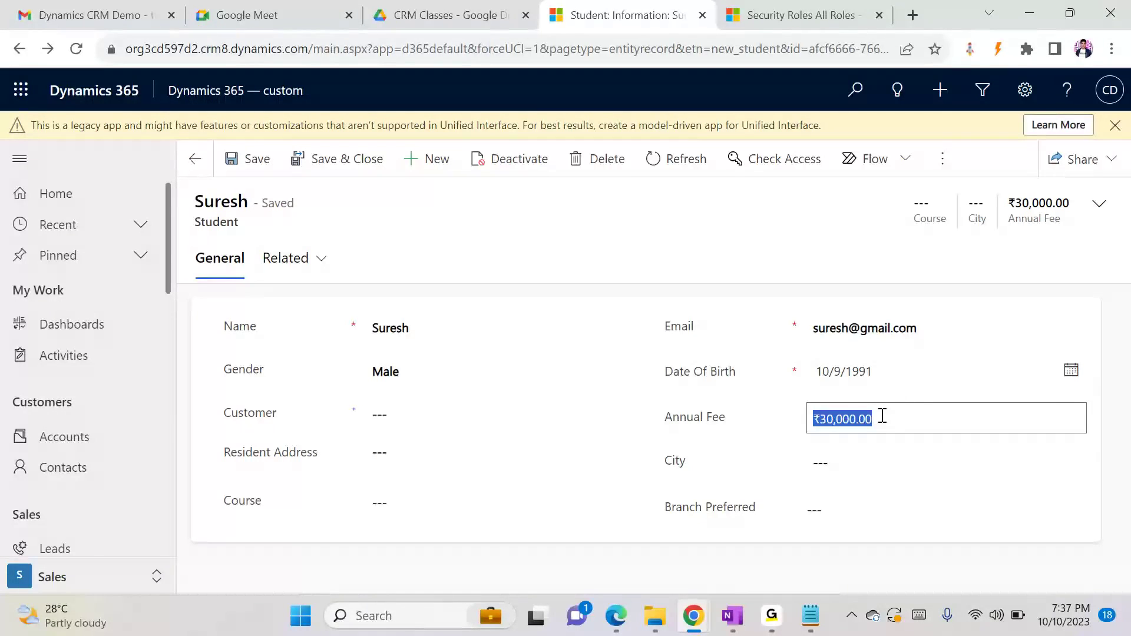
type("29000")
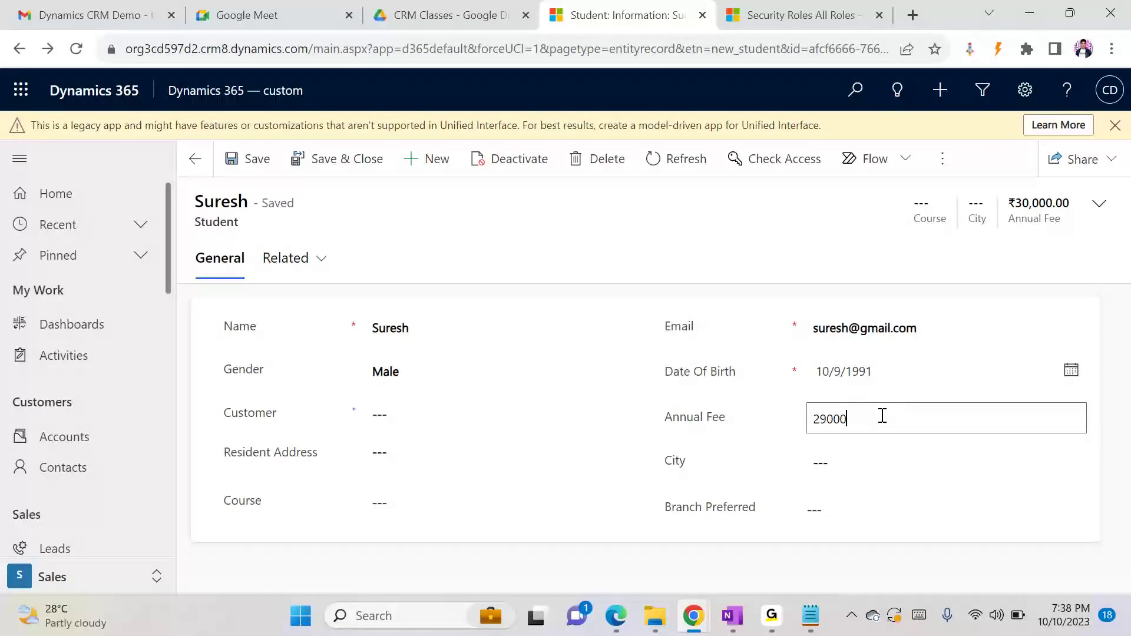
key("ctrl+s")
Check the student record's Audit History for the fee change, and return to its general details
left_click(322, 260)
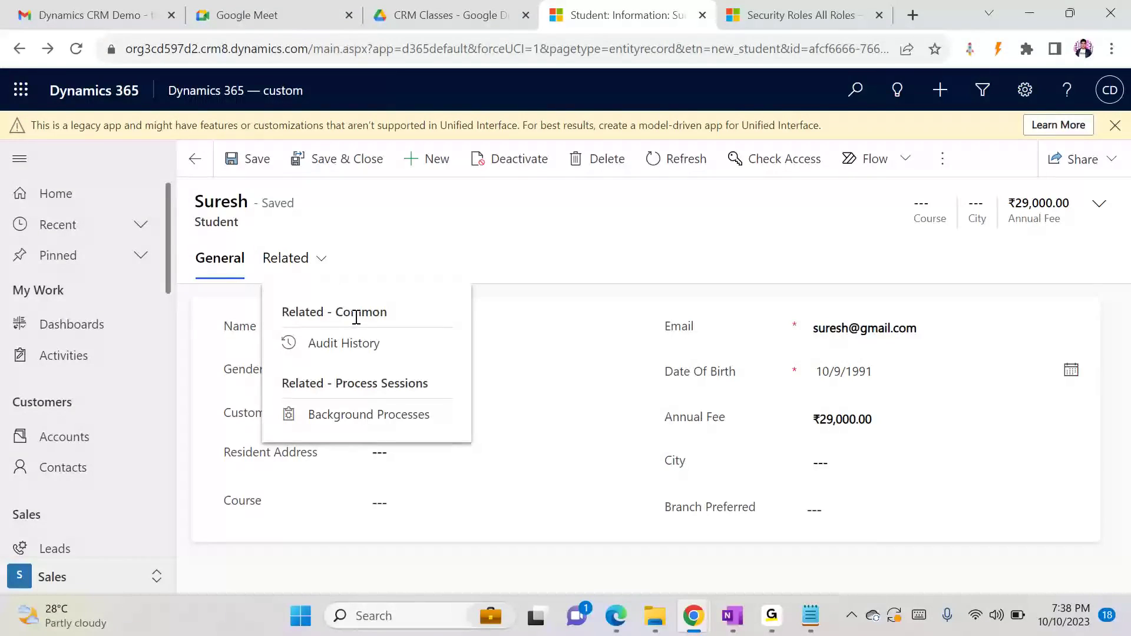
left_click(342, 344)
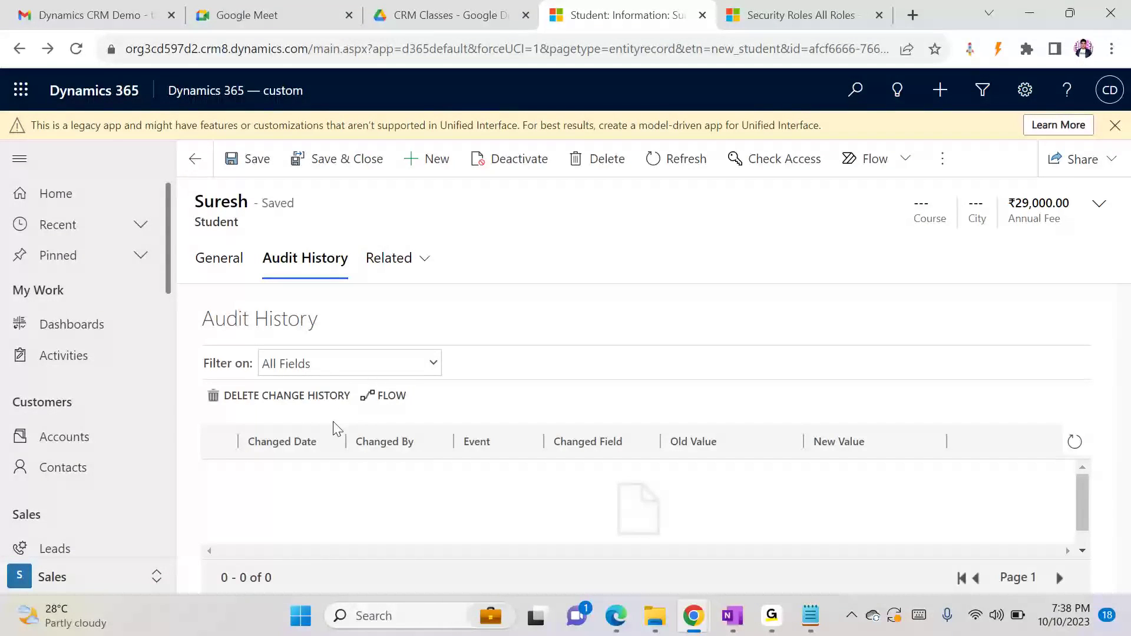
left_click(216, 277)
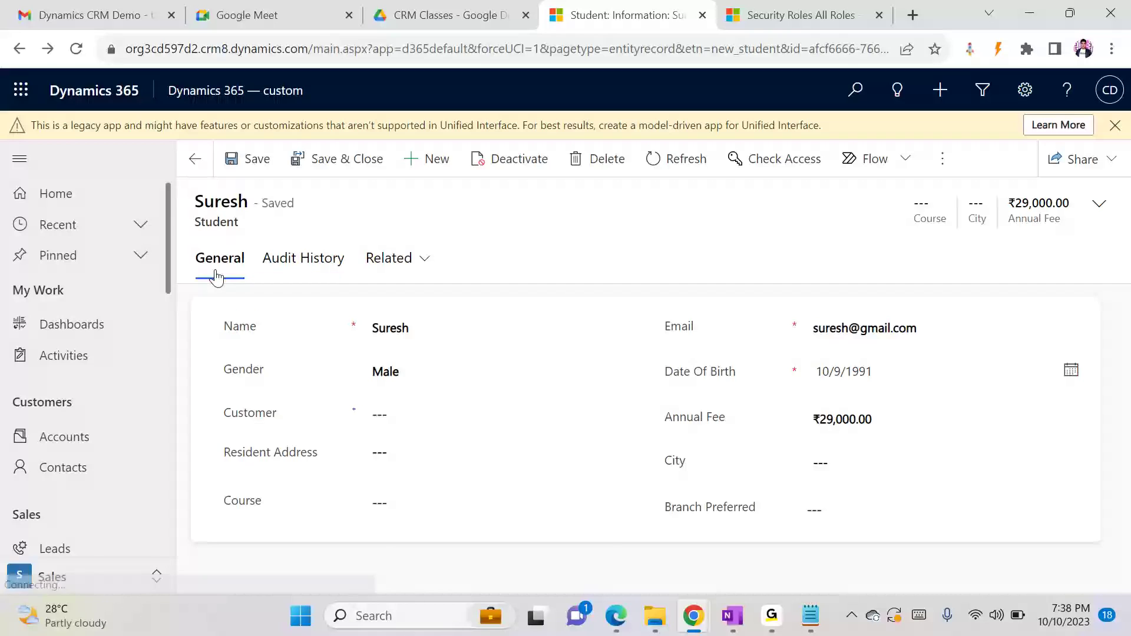
Switch to the Notepad notes and add "3 places" with the lines "1- System", "2- Entity" and "3- field" under the Auditing notes
left_click(807, 626)
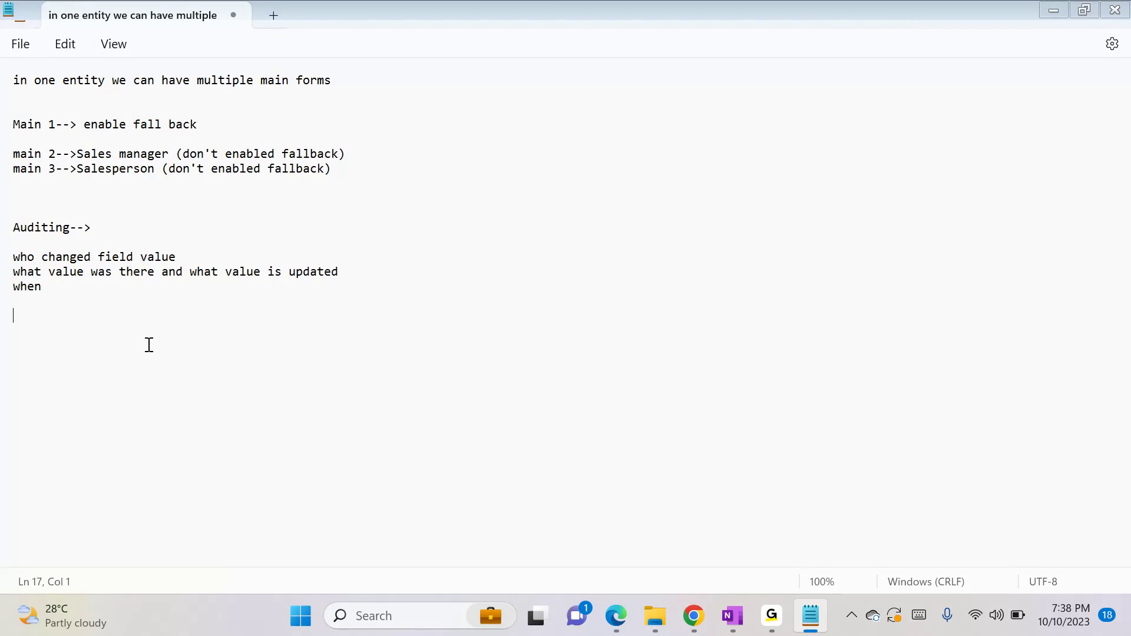
key("alt")
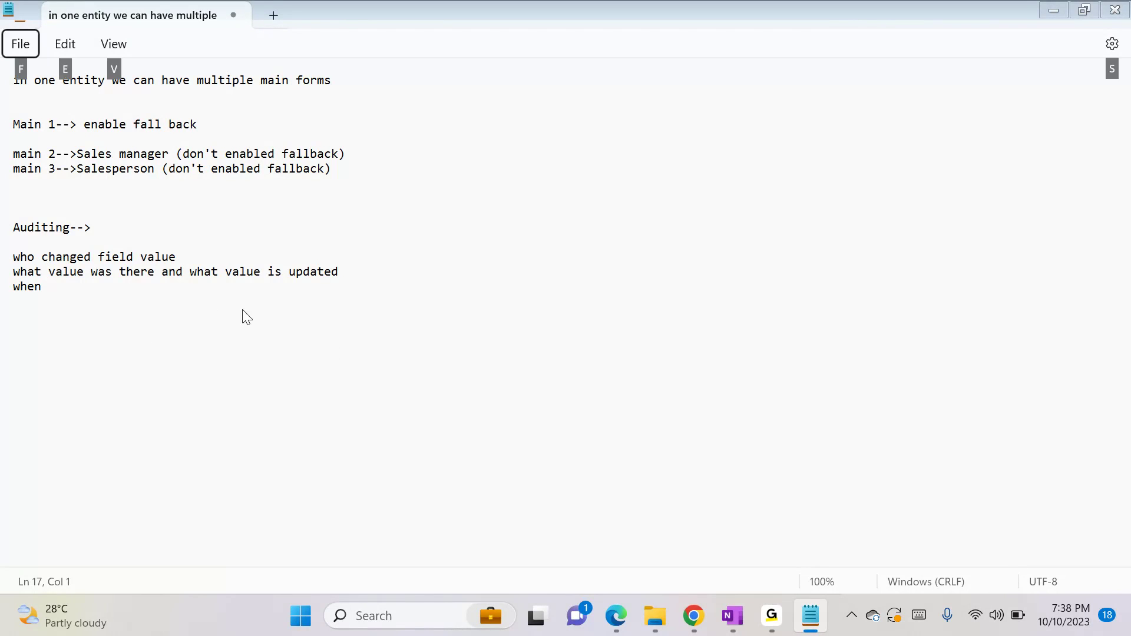
left_click(142, 332)
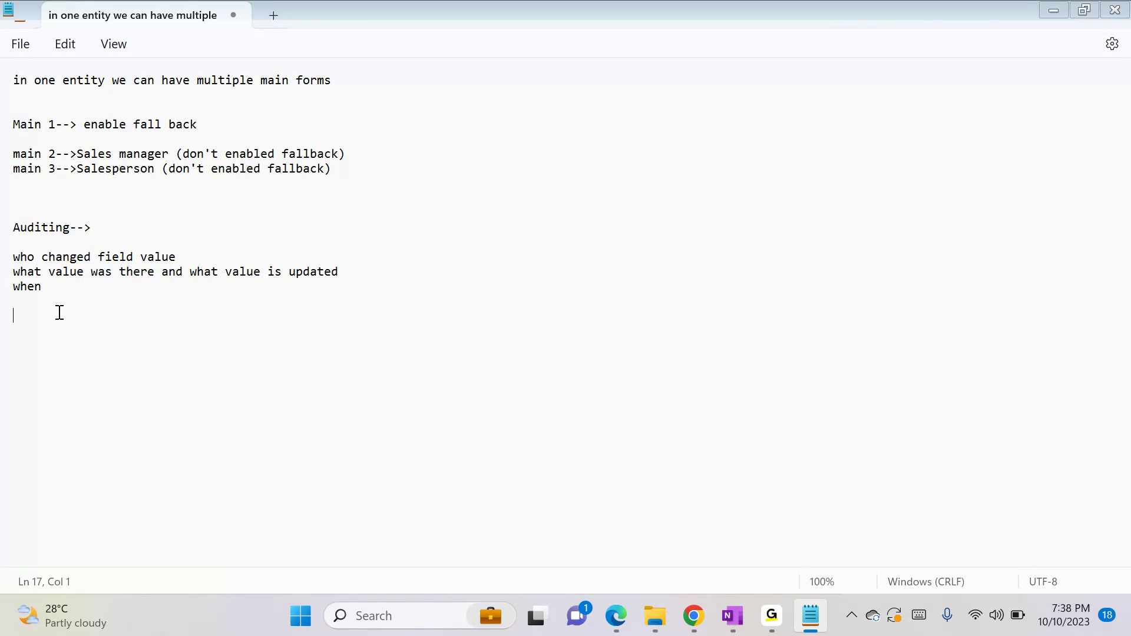
type("ple")
key("BackSpace")
type("1- System")
key("Return")
type("2- Entity")
key("Return")
type("3")
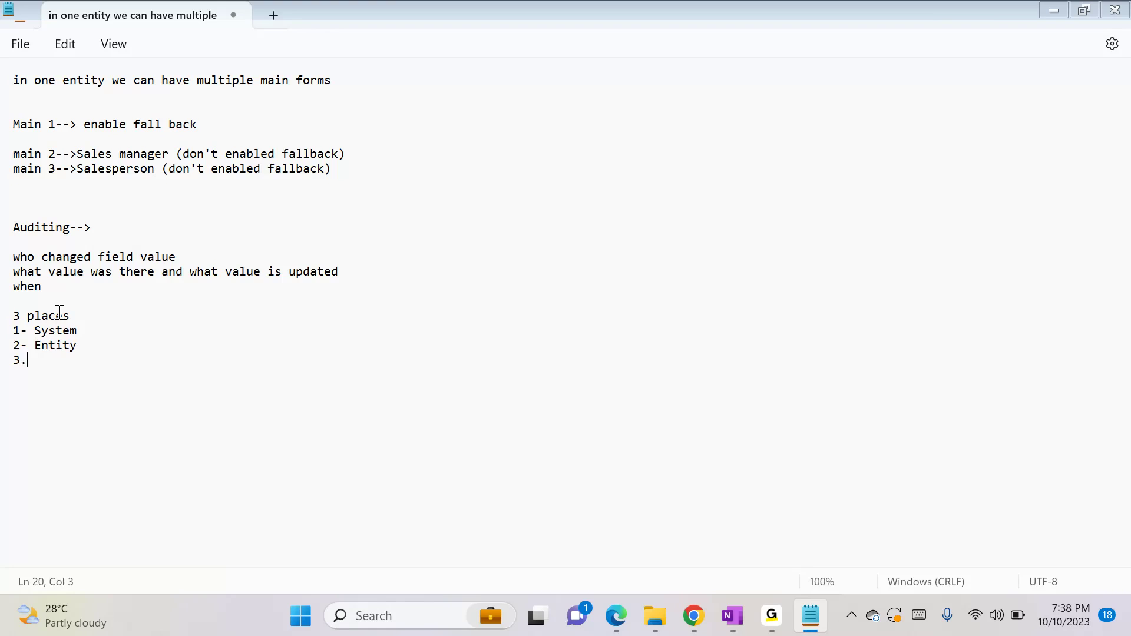
type("- field")
Extend the System line in the notes with "--> settings-> administration-> system setting--> general -> Start Audit"
left_click_drag(37, 329, 177, 322)
type("System--> settings")
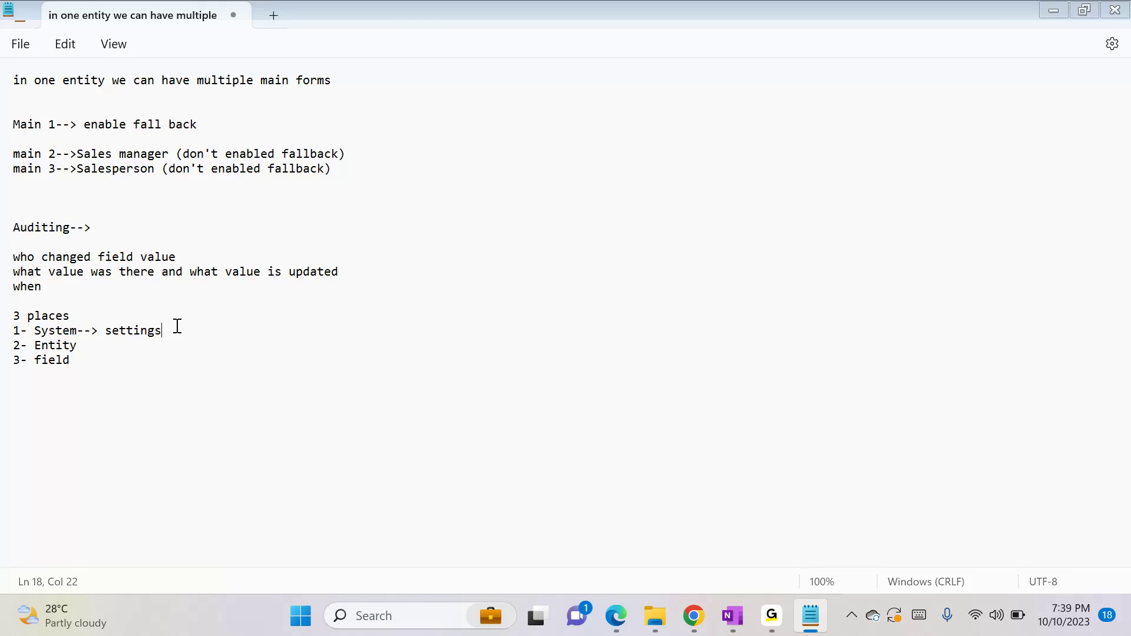
type("->administration-> se")
type("sten")
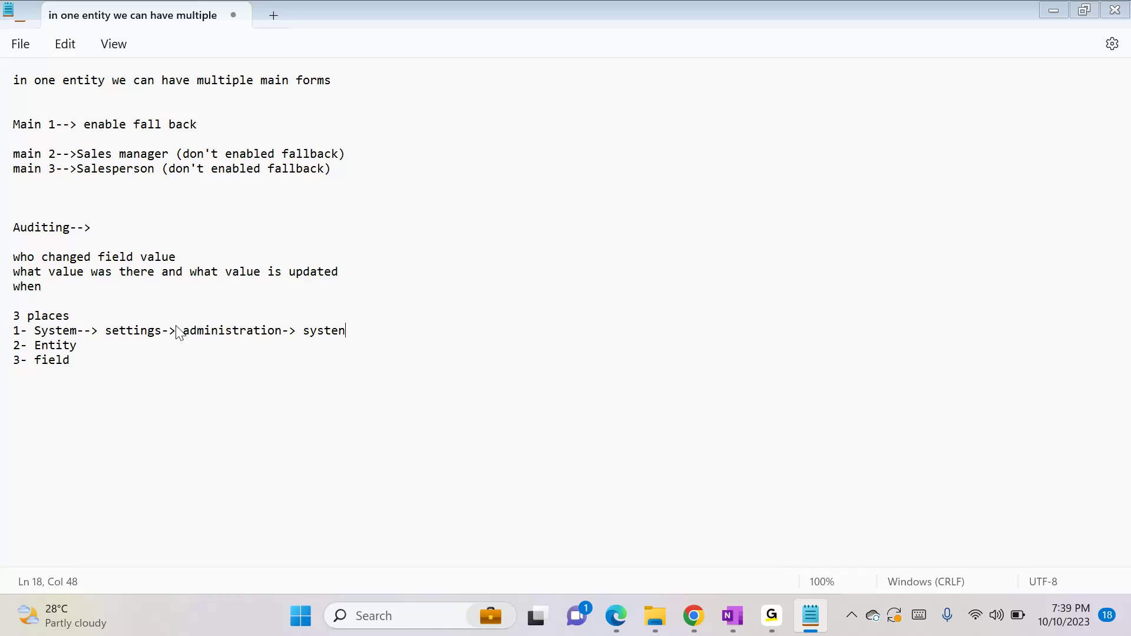
key("BackSpace")
type("m setting--> gen")
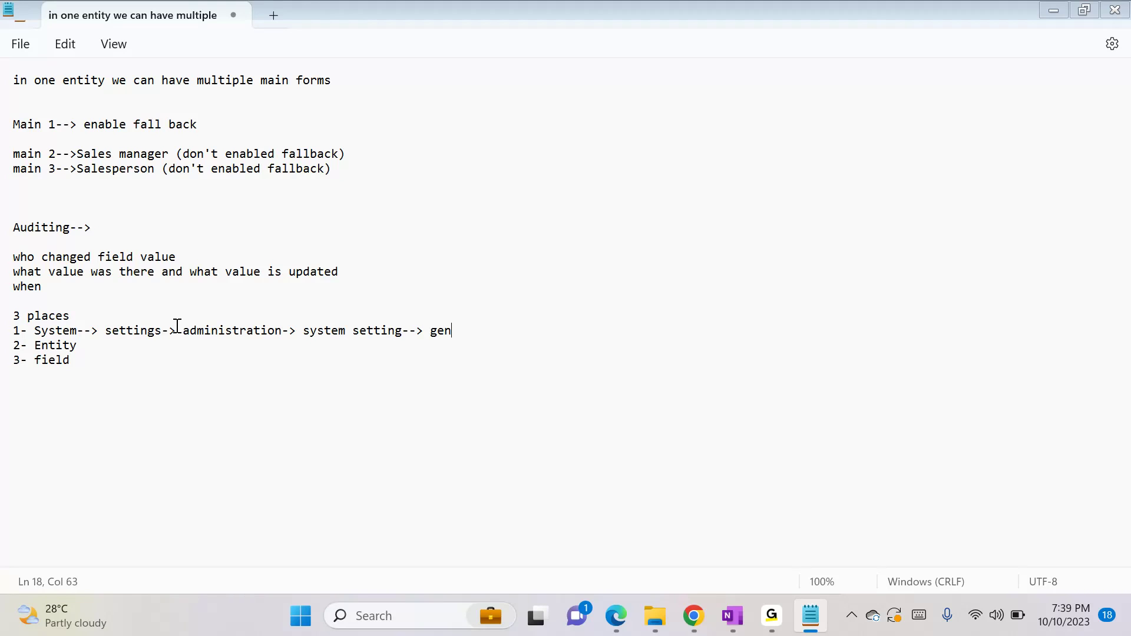
type("Start Audit")
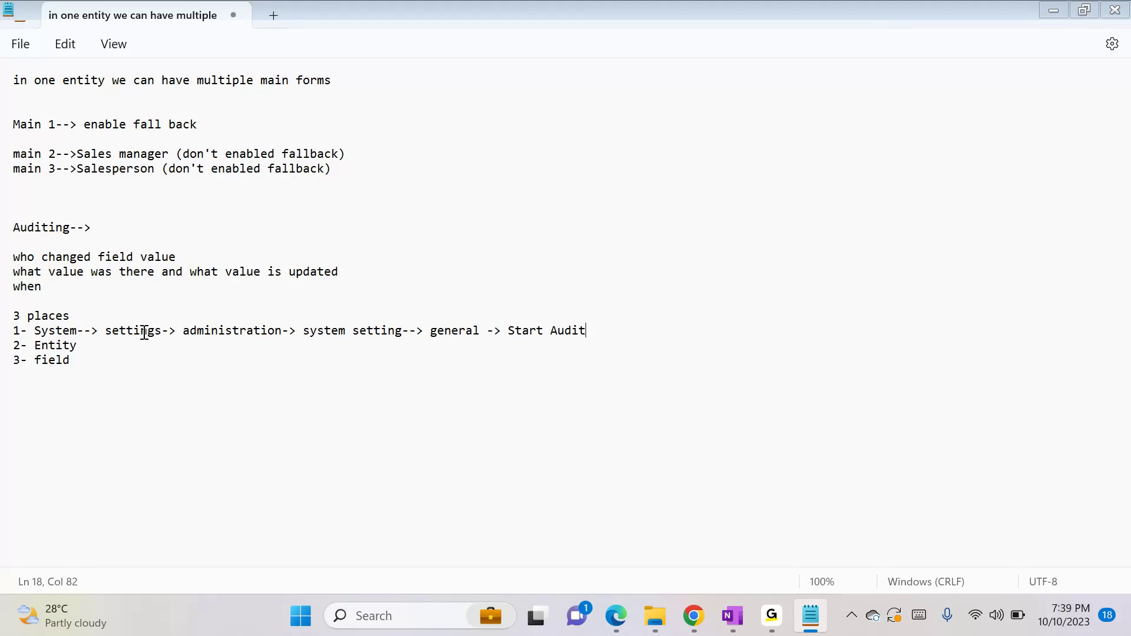
Switch to the Dynamics 365 settings in Chrome and open the Auditing options of the System Settings under Administration
key("alt+Tab")
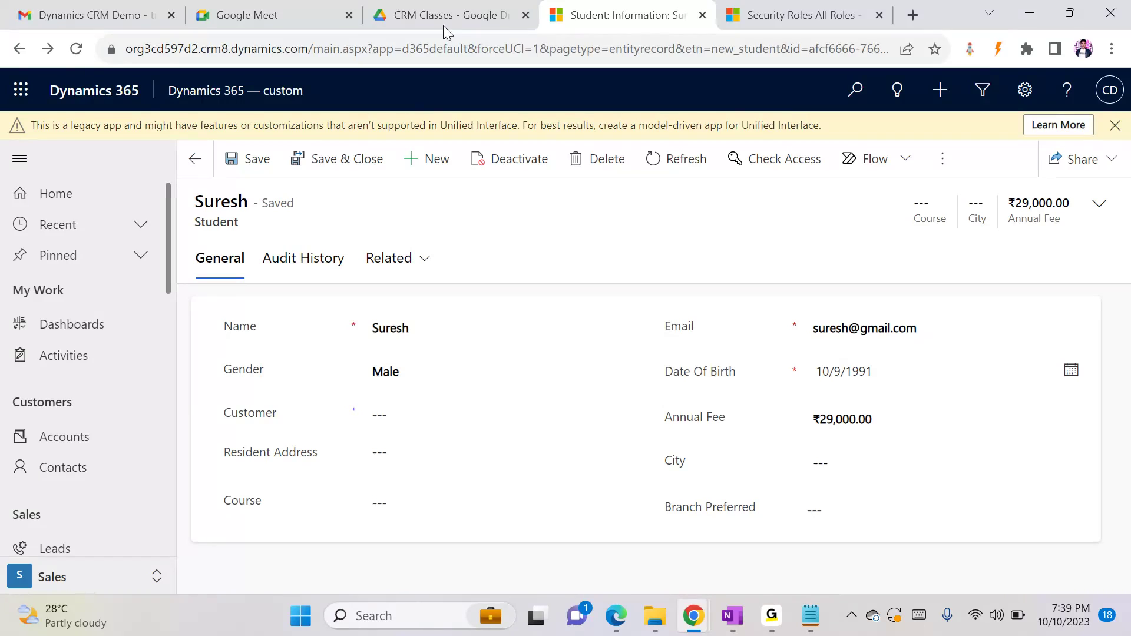
left_click(760, 17)
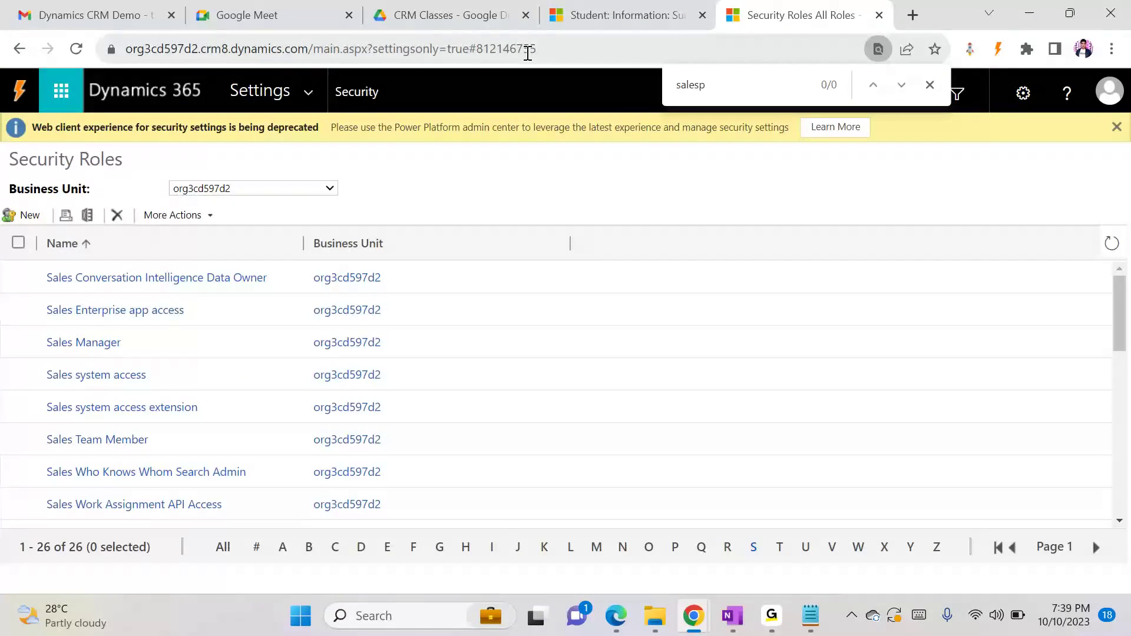
left_click(306, 94)
left_click(447, 265)
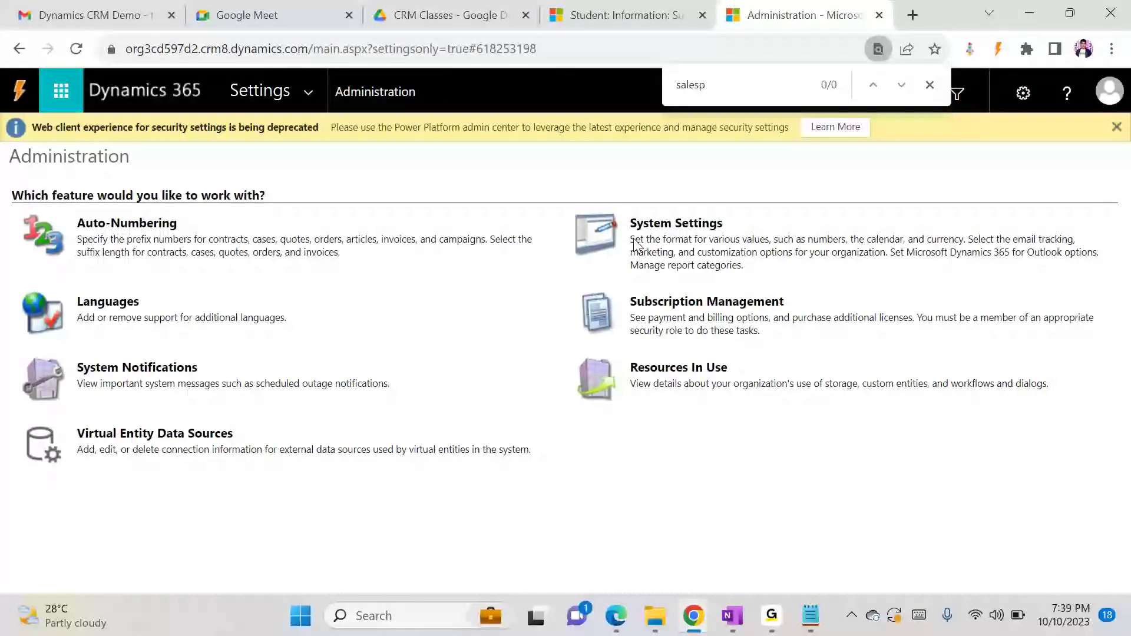
left_click(637, 245)
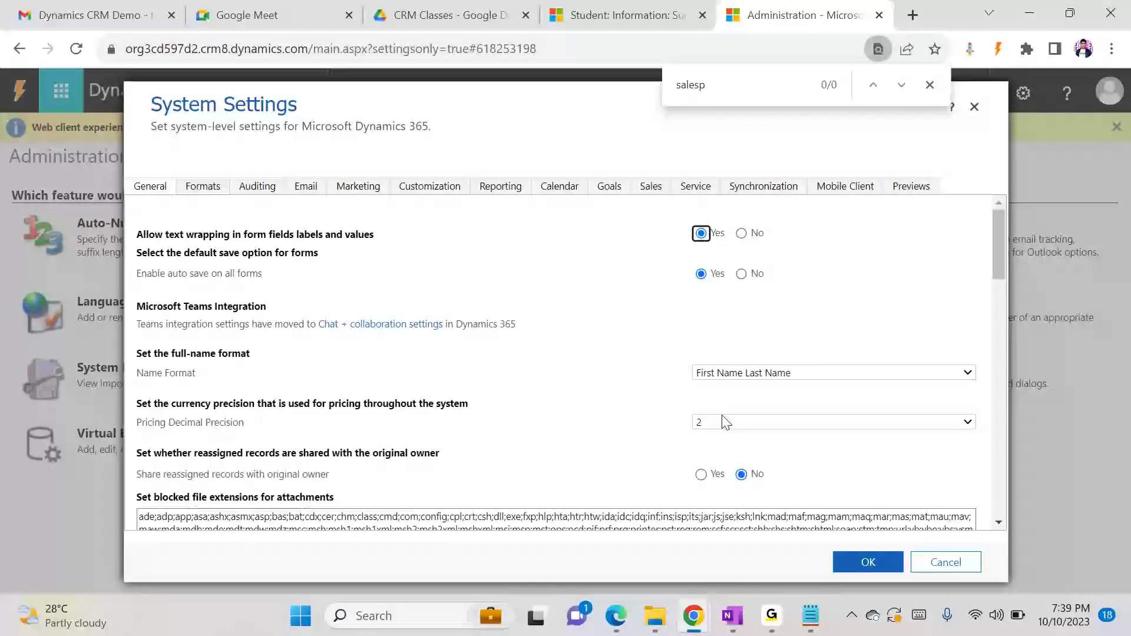
left_click_drag(995, 257, 1001, 372)
left_click(272, 190)
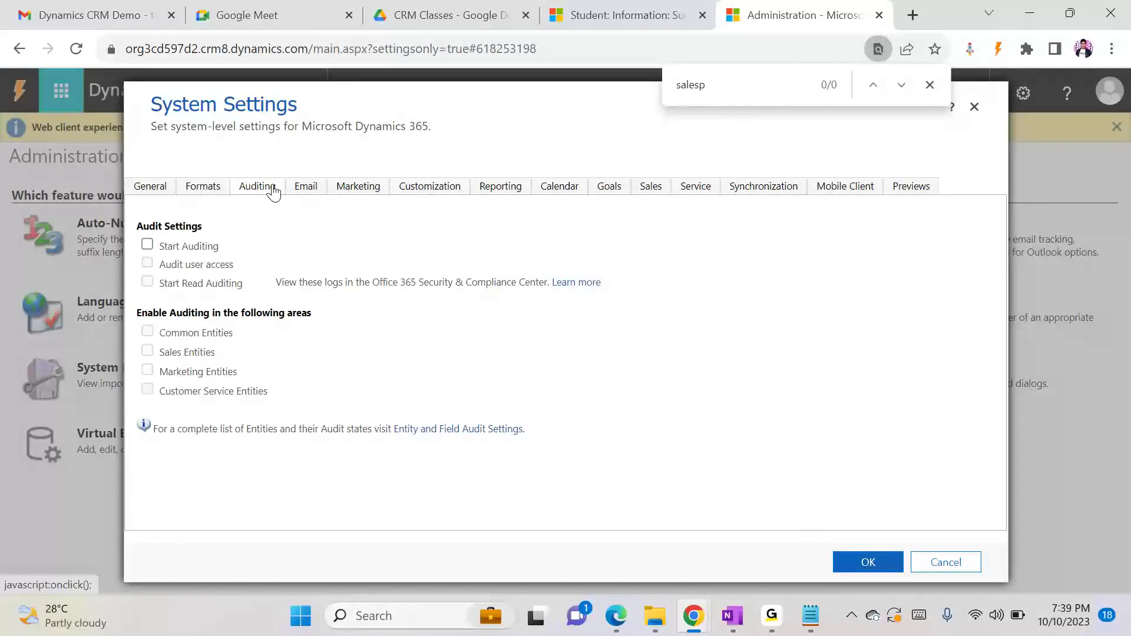
Switch to the Notepad notes and replace "general" with "Auditing" in the System path
key("alt+Tab")
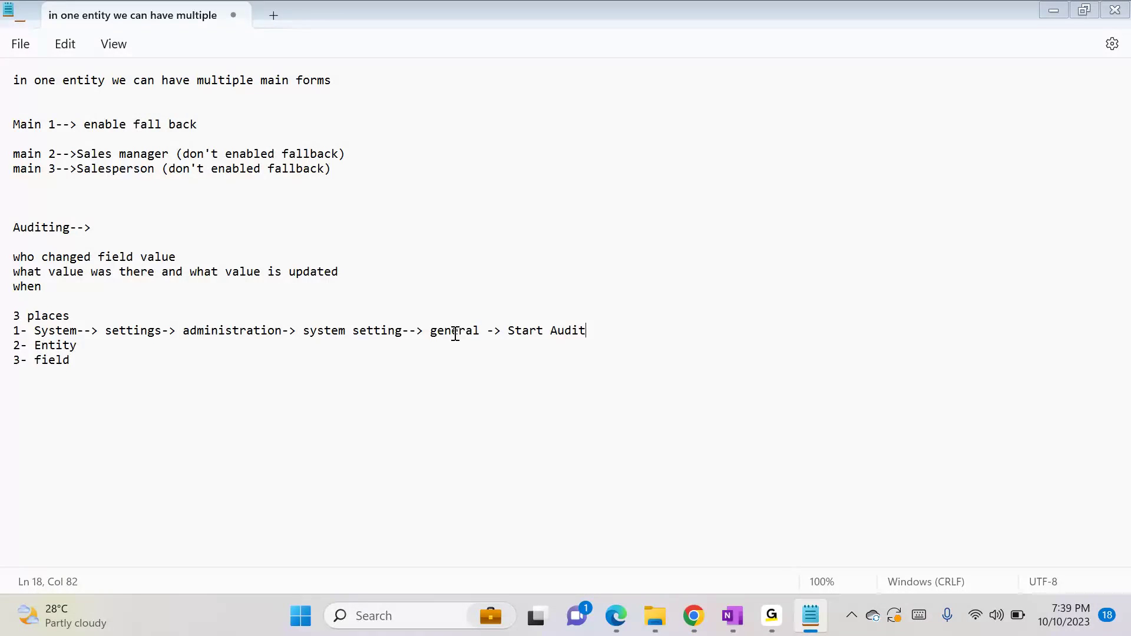
double_click(455, 333)
type("Auditing")
Back in System Settings, enable Start Auditing, user access and read auditing plus Common, Sales, Marketing and Customer Service Entities, and save
key("alt+Tab")
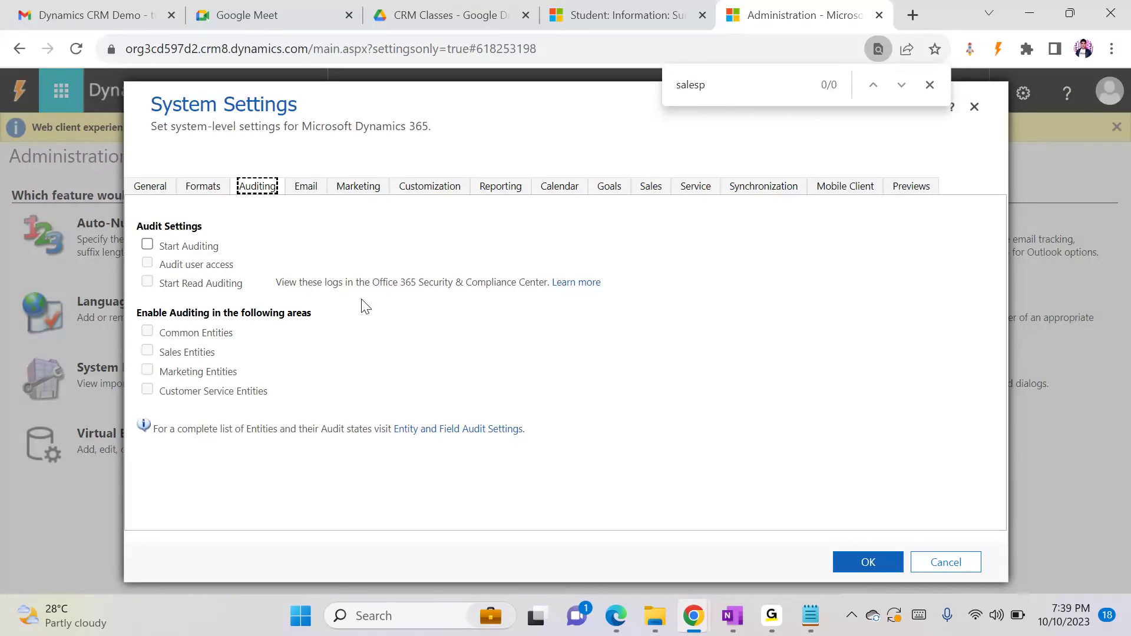
left_click(148, 245)
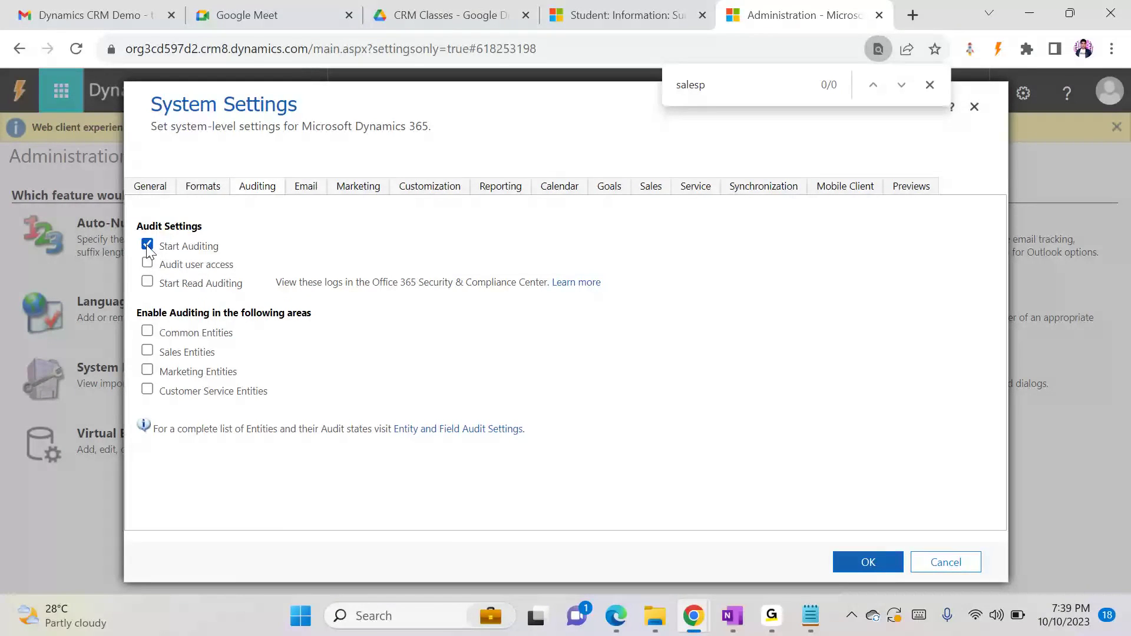
left_click(148, 264)
left_click(147, 331)
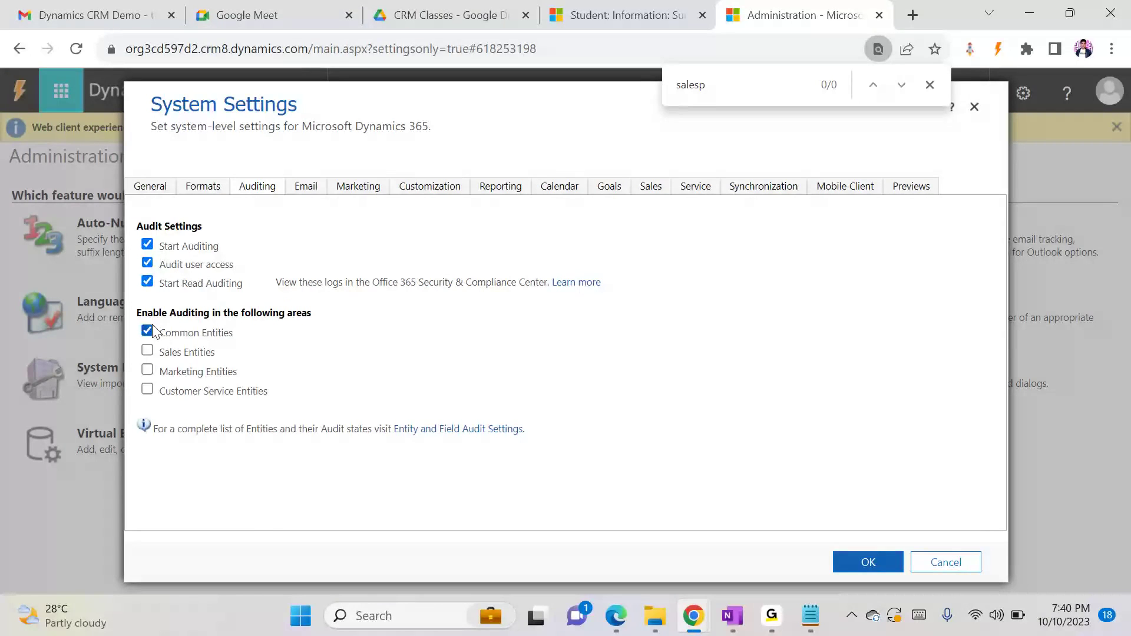
left_click(147, 351)
left_click(147, 371)
left_click(861, 562)
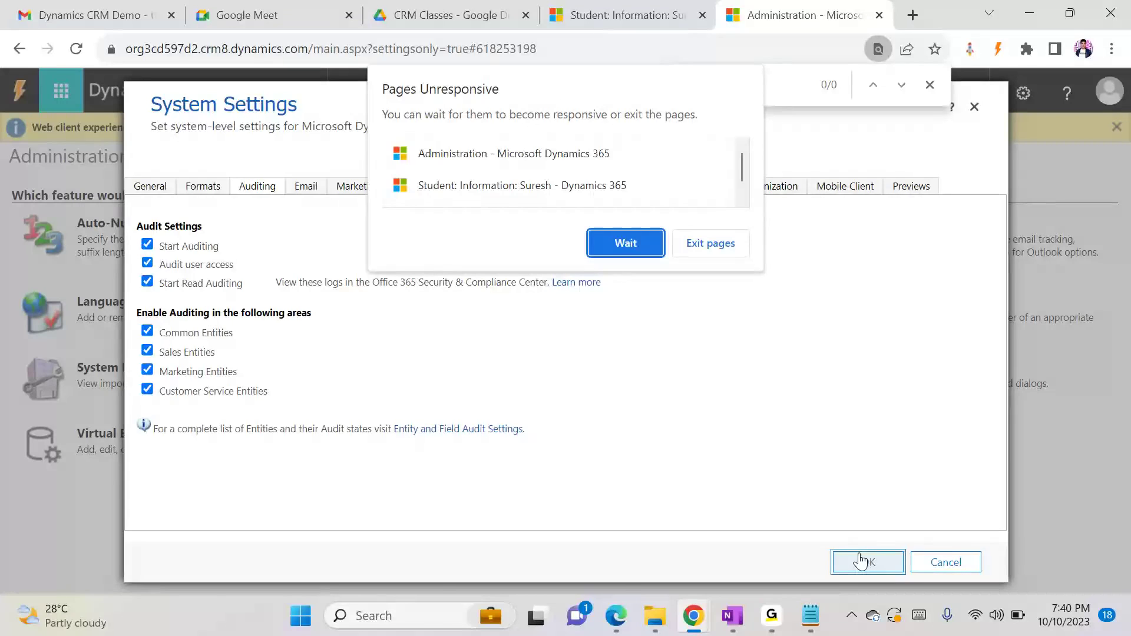
left_click(591, 239)
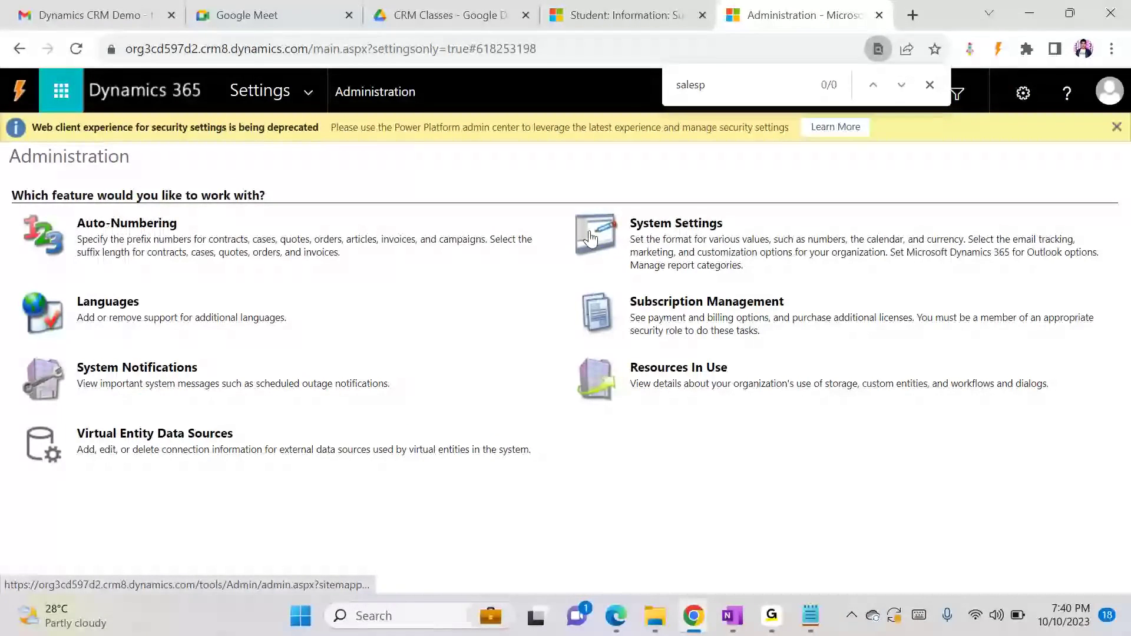
Switch to the Notepad notes and append "-->" to the "2- Entity" line
left_click(811, 615)
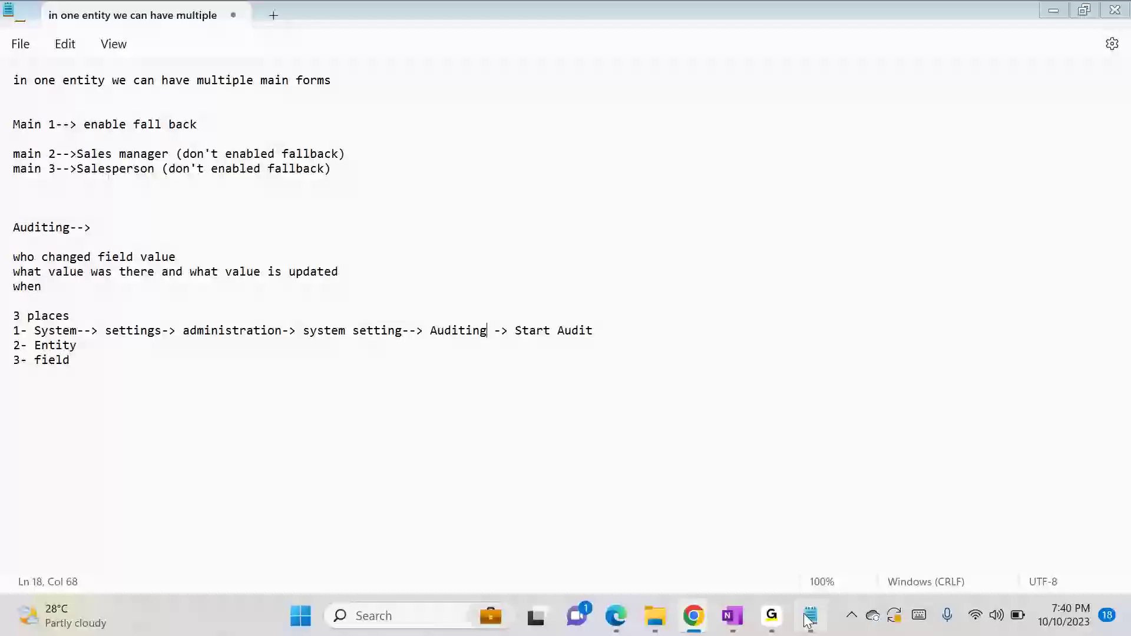
left_click(100, 340)
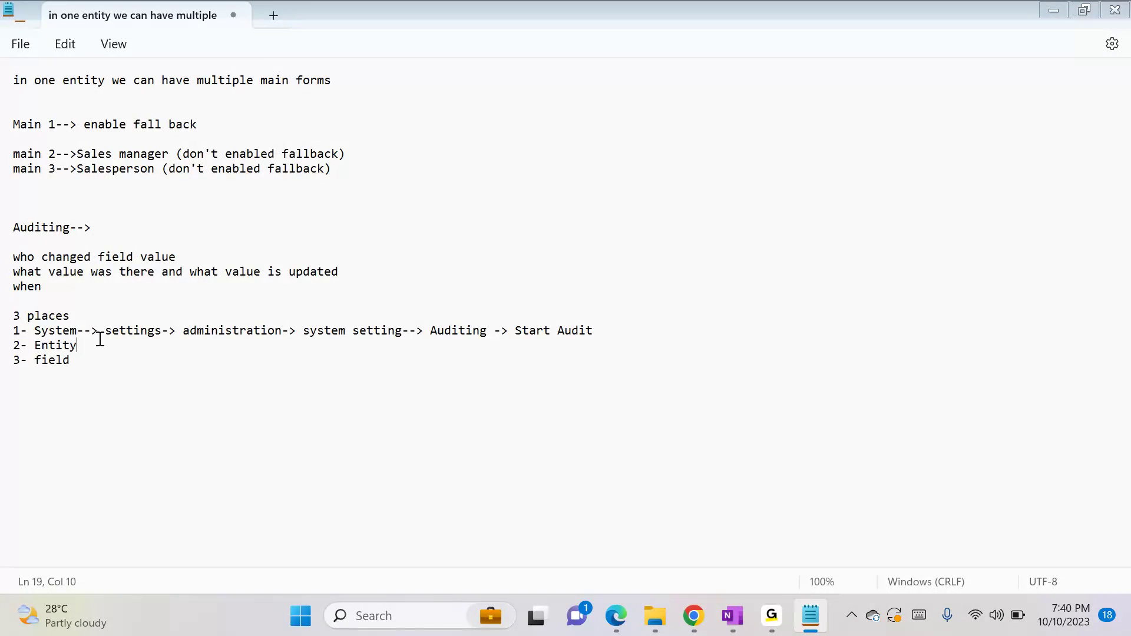
type("-->")
Switch to the Default Solution window and examine the Auditing option in the Student entity's Data Services settings
key("super+Tab")
key("Right")
key("Return")
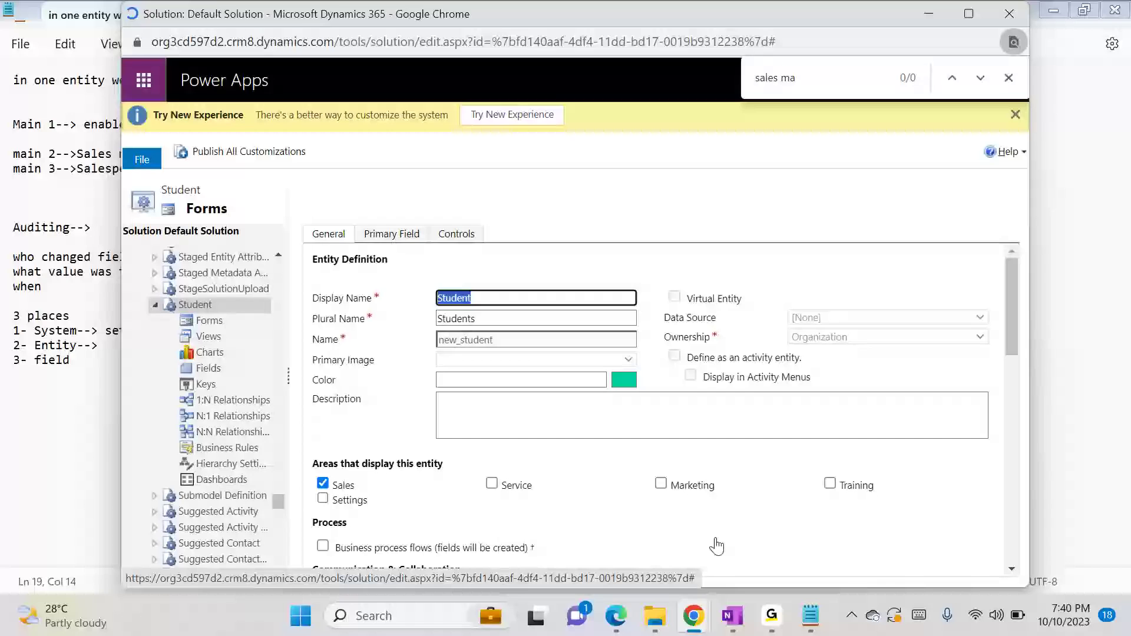
left_click_drag(1014, 341, 1006, 438)
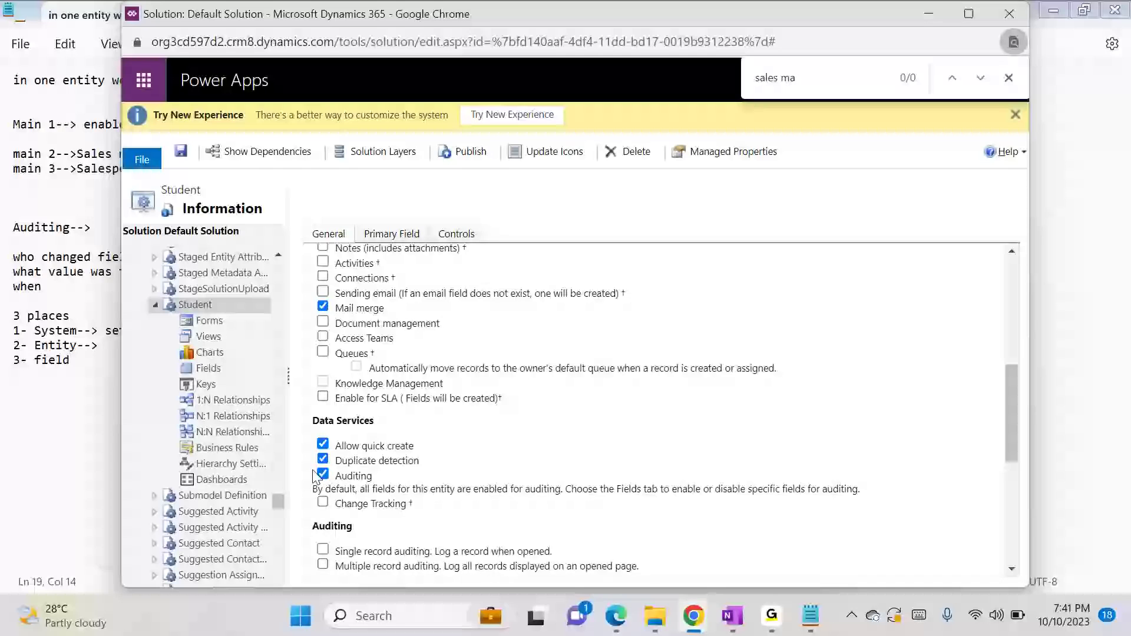
Check the "3- field" line in Notepad, and back in the Default Solution examine the Auditing setting of the Student entity's Annual Fee field
left_click(810, 629)
left_click(100, 365)
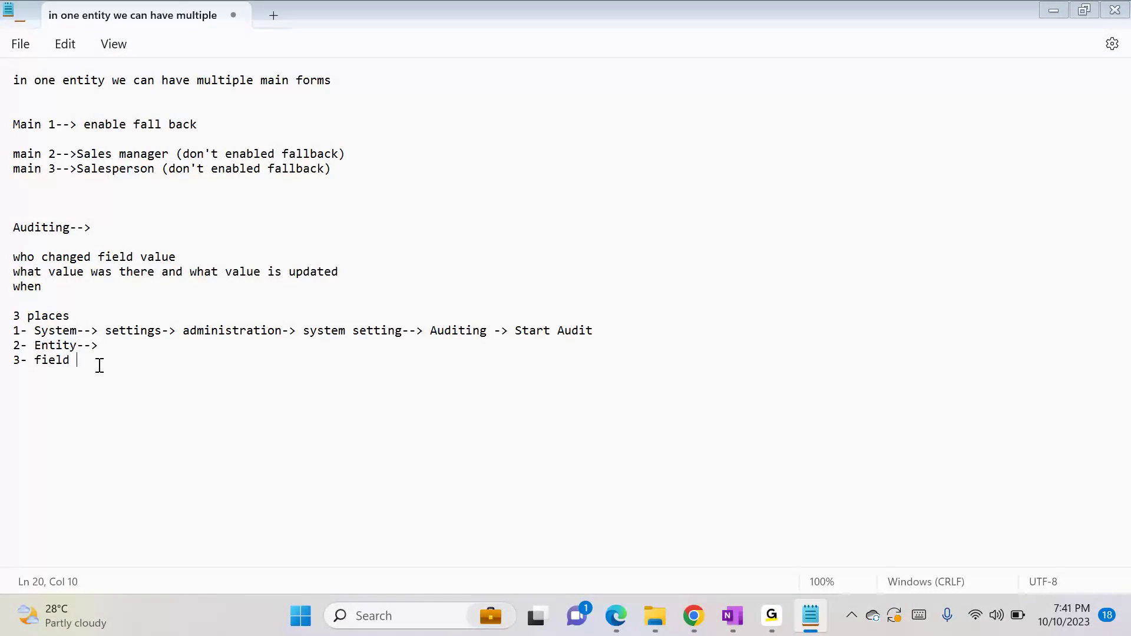
key("alt+Tab")
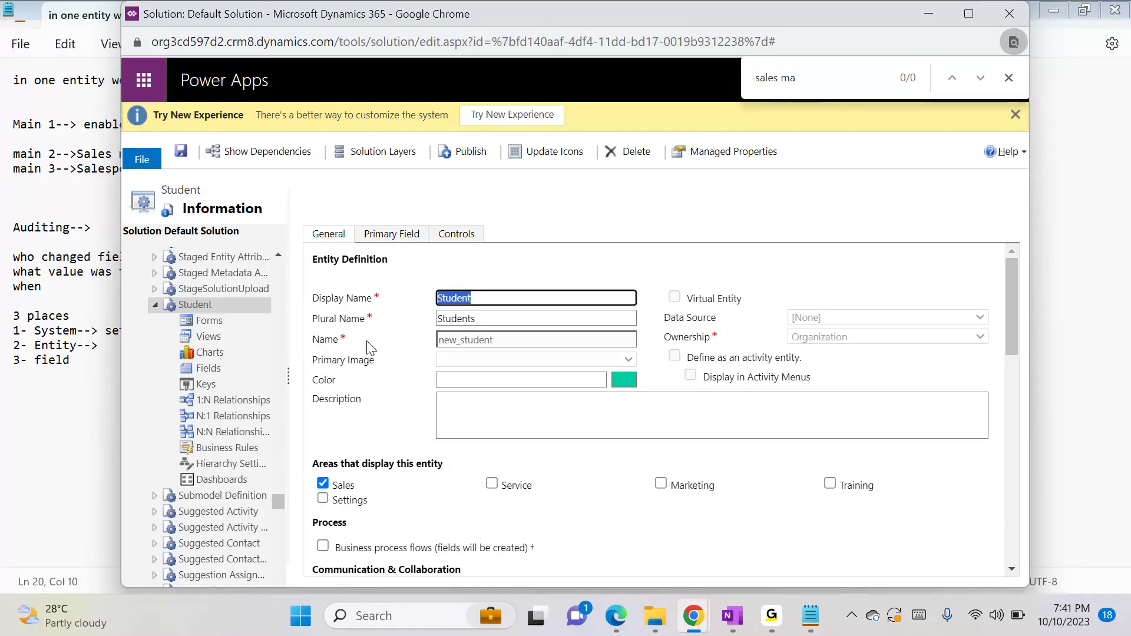
left_click(208, 368)
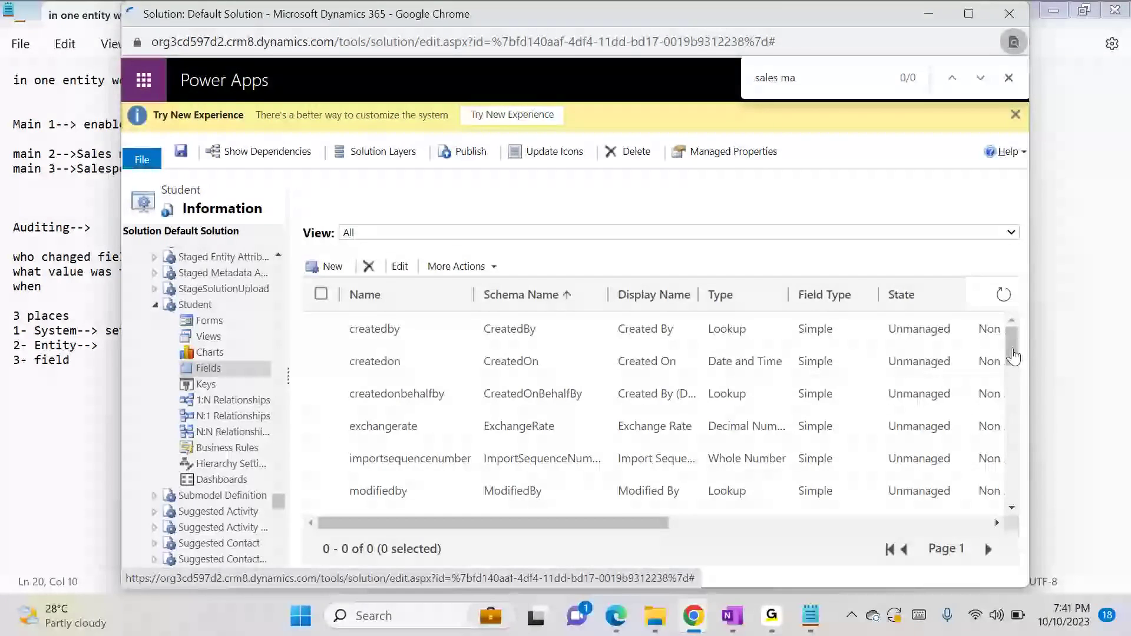
left_click_drag(1010, 351, 1014, 399)
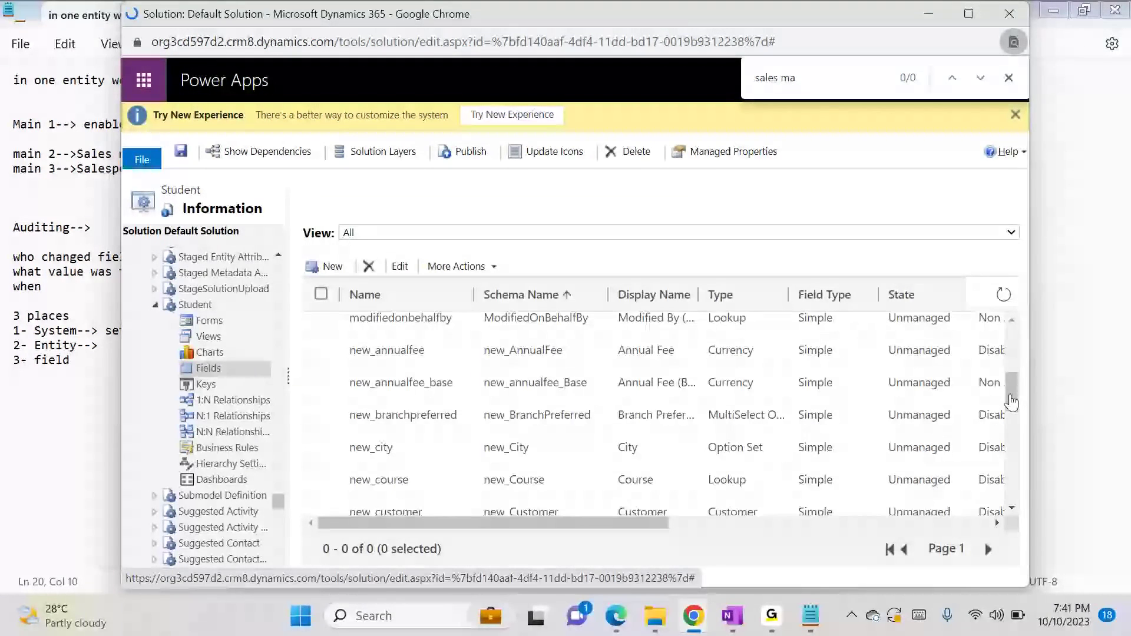
double_click(548, 368)
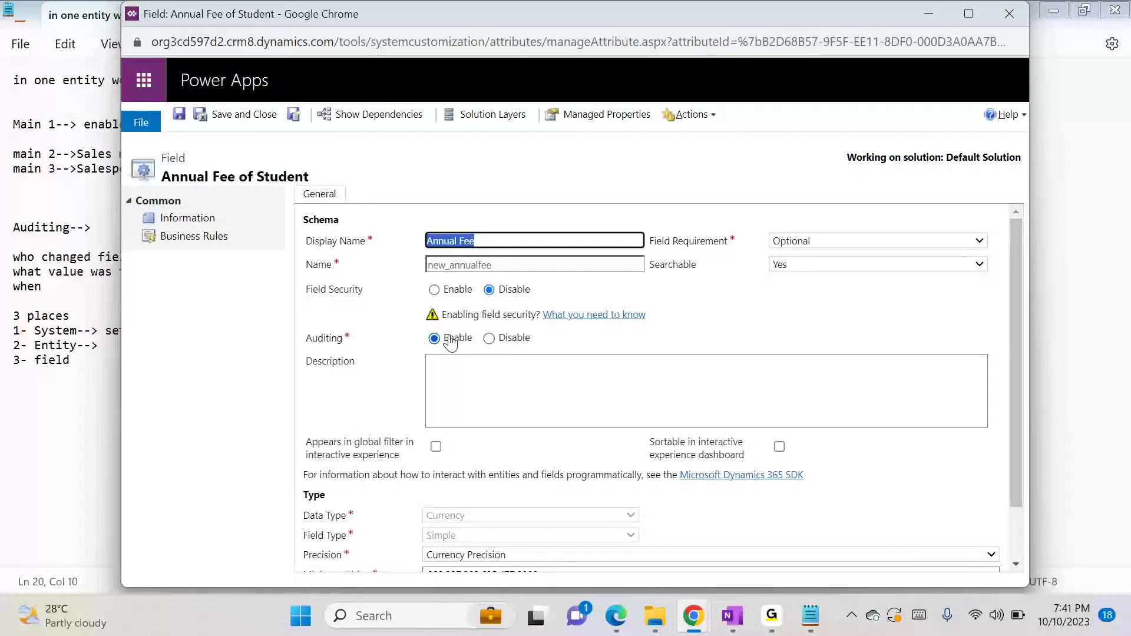
left_click(244, 114)
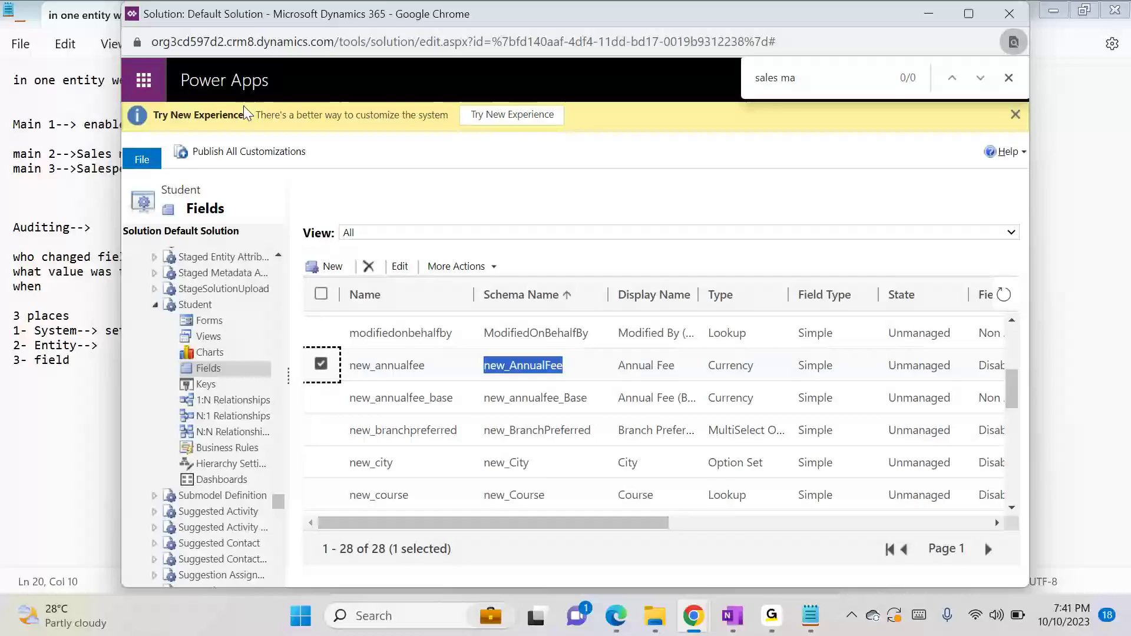
left_click(234, 302)
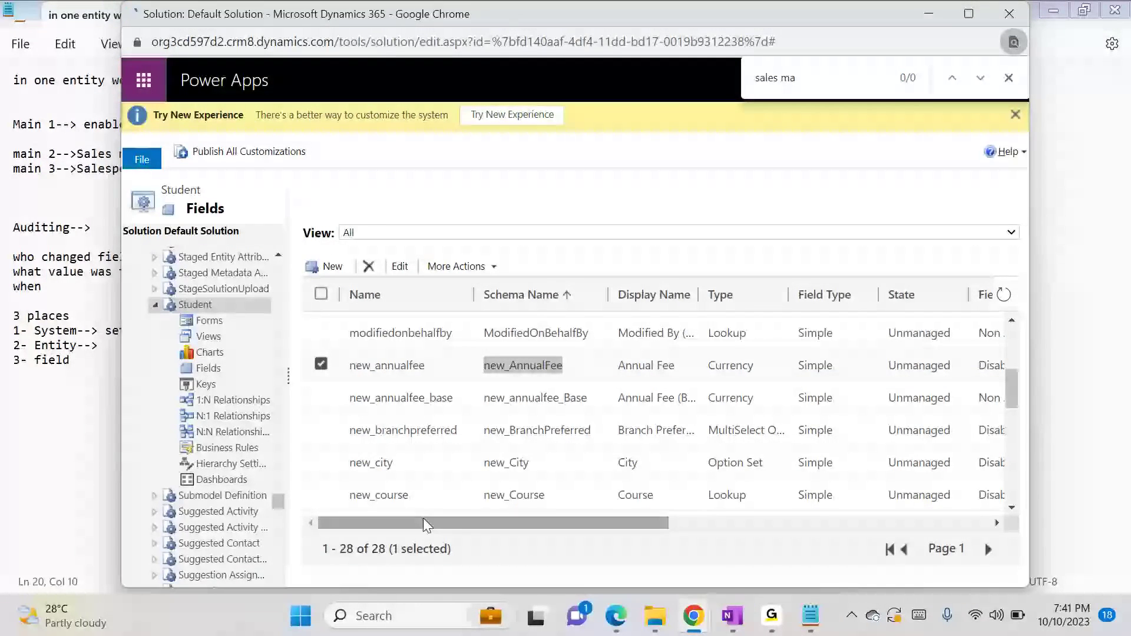
Switch to the Student record's Dynamics 365 window, set the Annual Fee to ₹26,000.00 and save the record
mouse_move(693, 616)
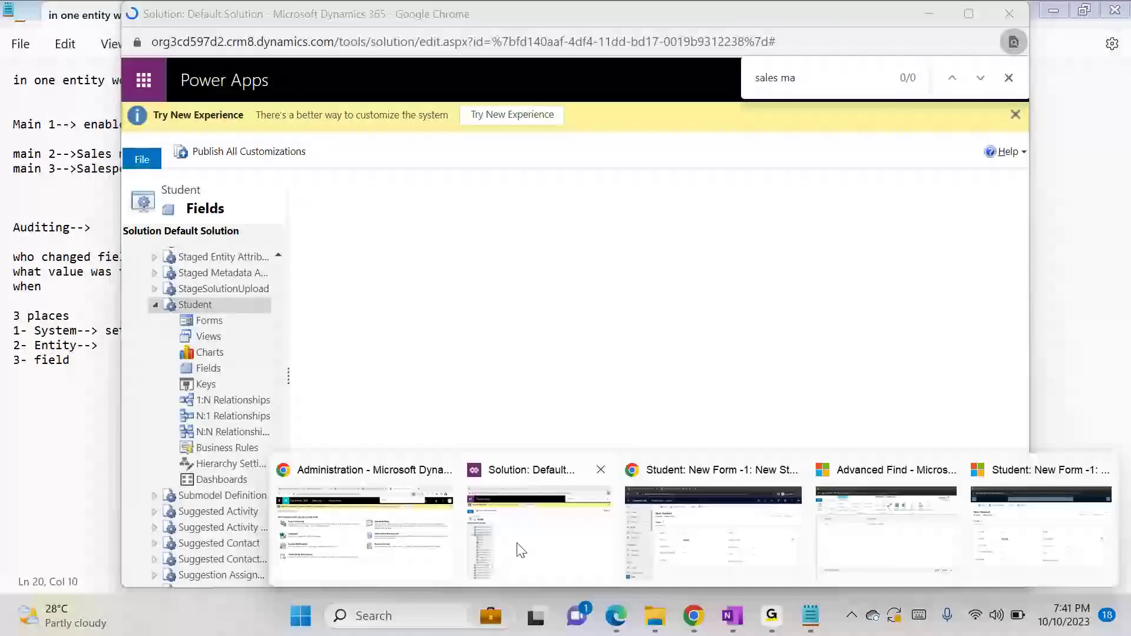
left_click(365, 525)
left_click(589, 15)
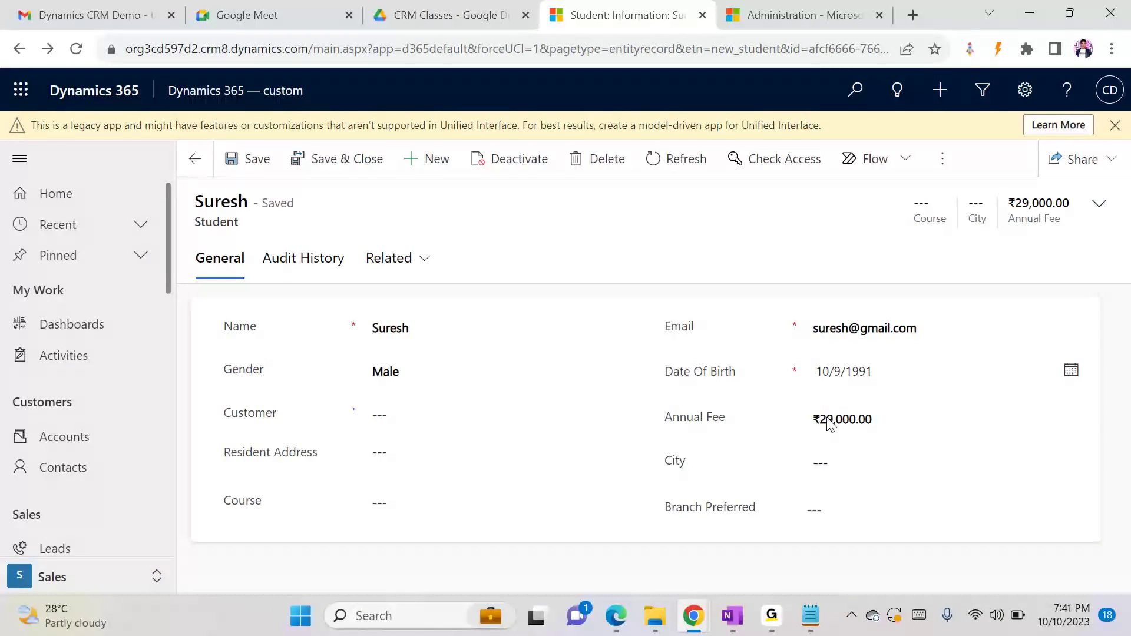
key("alt+Tab")
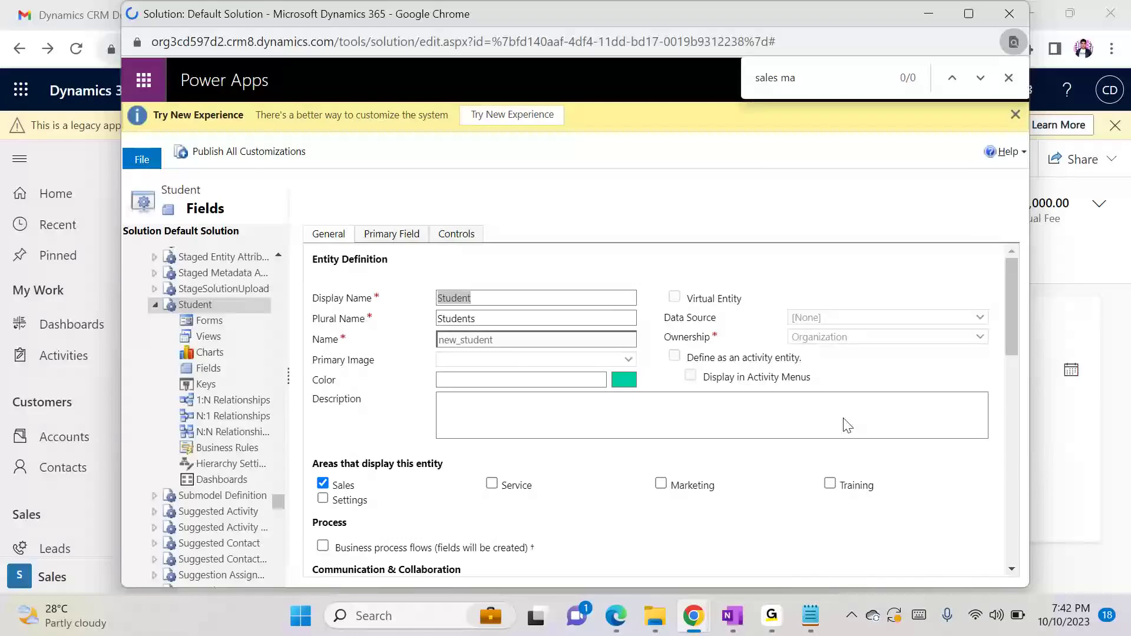
key("alt+Tab")
left_click(845, 418)
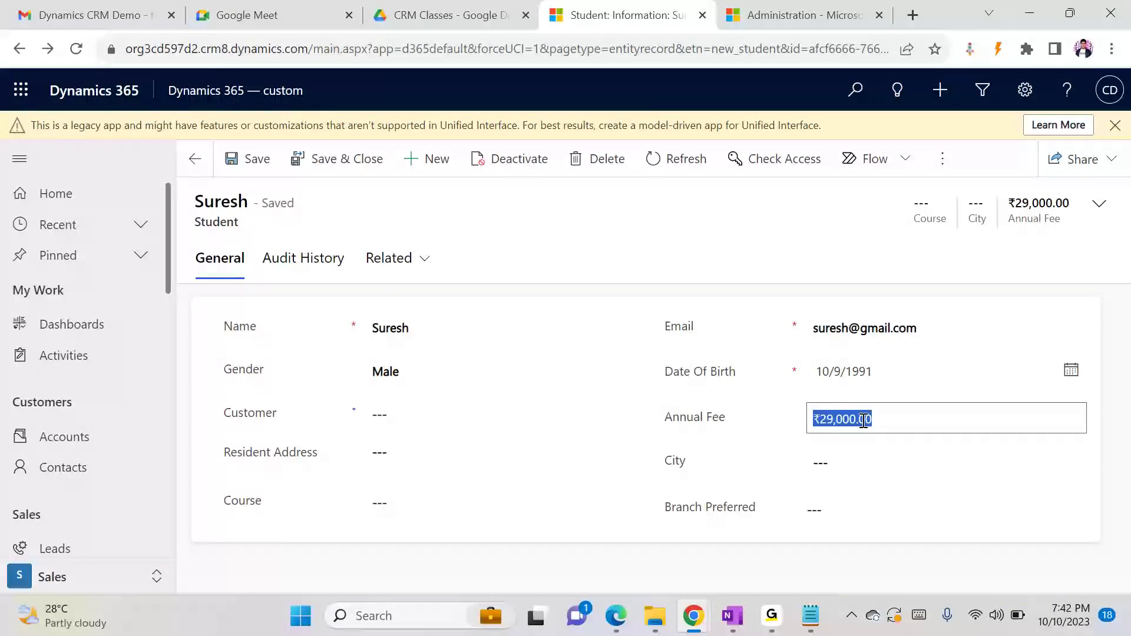
left_click(863, 420)
key("Home")
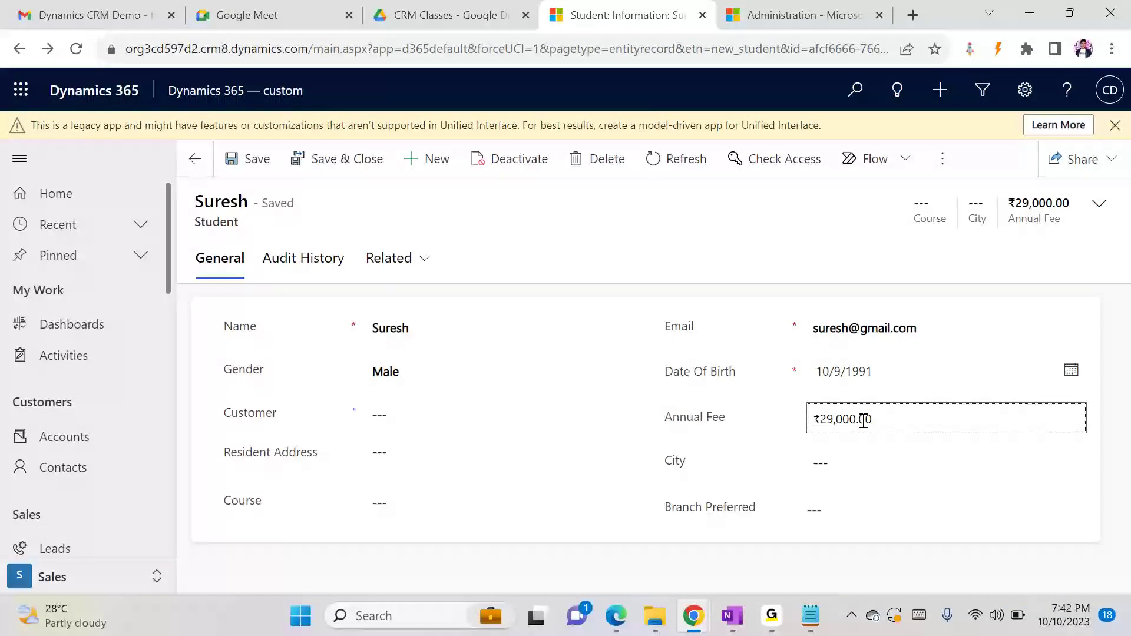
key("Right")
key("shift+Right")
type("6")
key("ctrl+s")
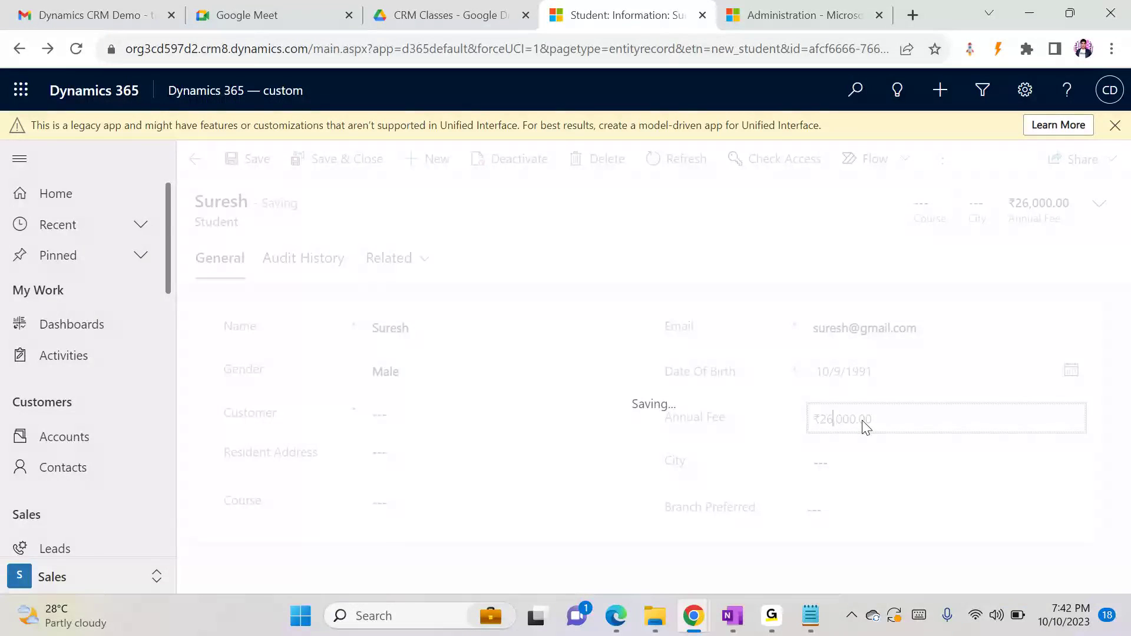
Open the student record's Audit History and widen the Changed Date column to read the full change times
left_click(394, 260)
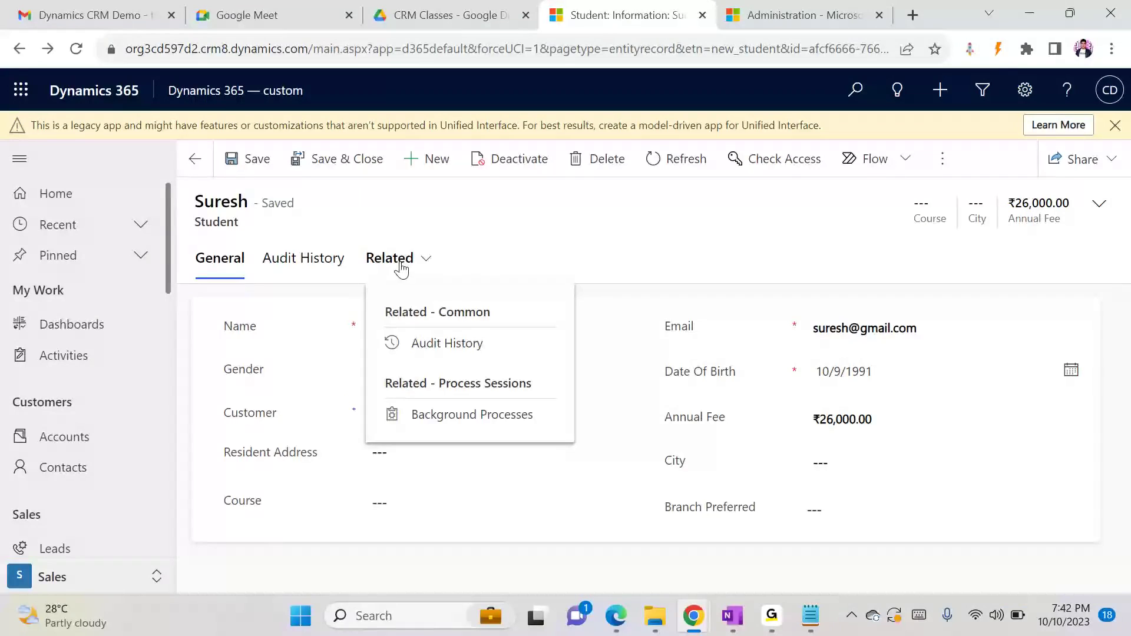
left_click(478, 352)
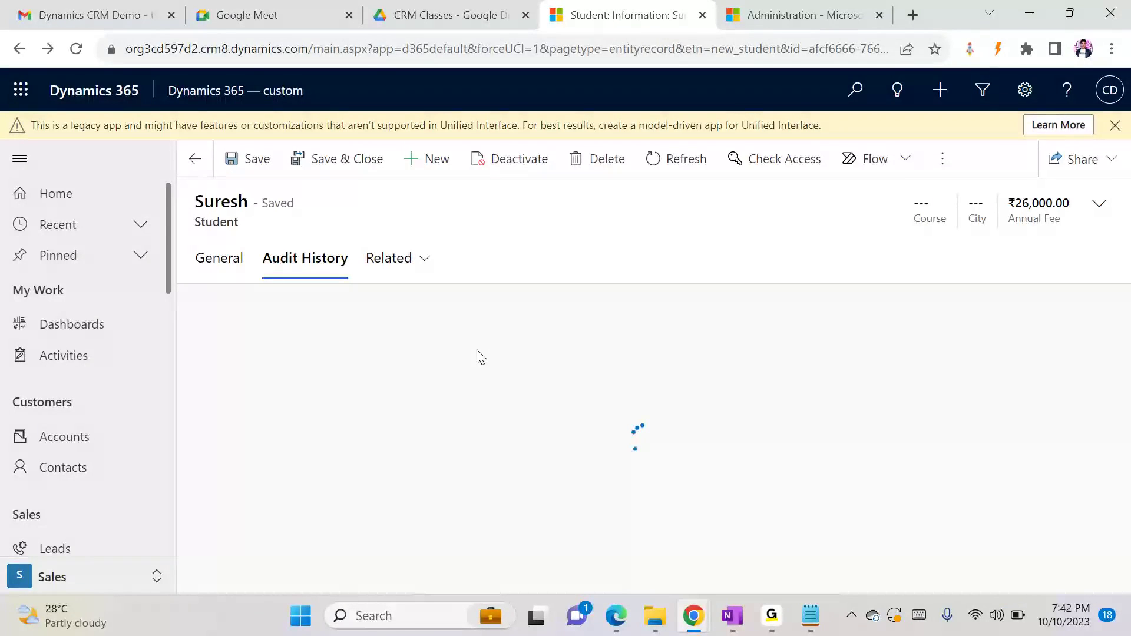
left_click_drag(1082, 482, 1083, 479)
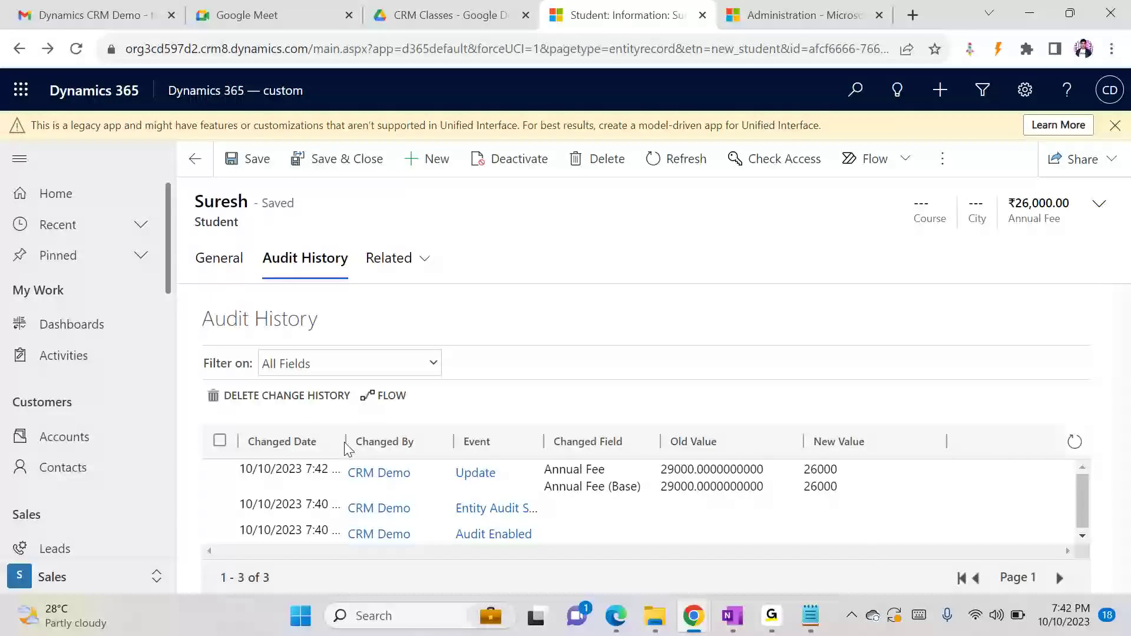
left_click_drag(345, 441, 399, 441)
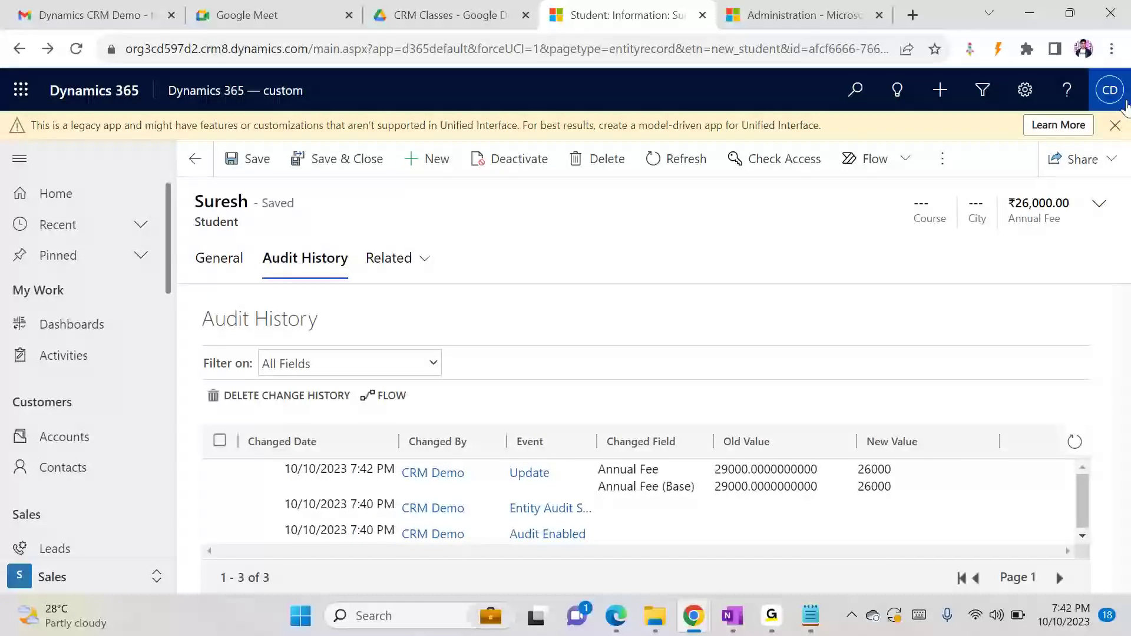
left_click(1110, 90)
left_click(587, 271)
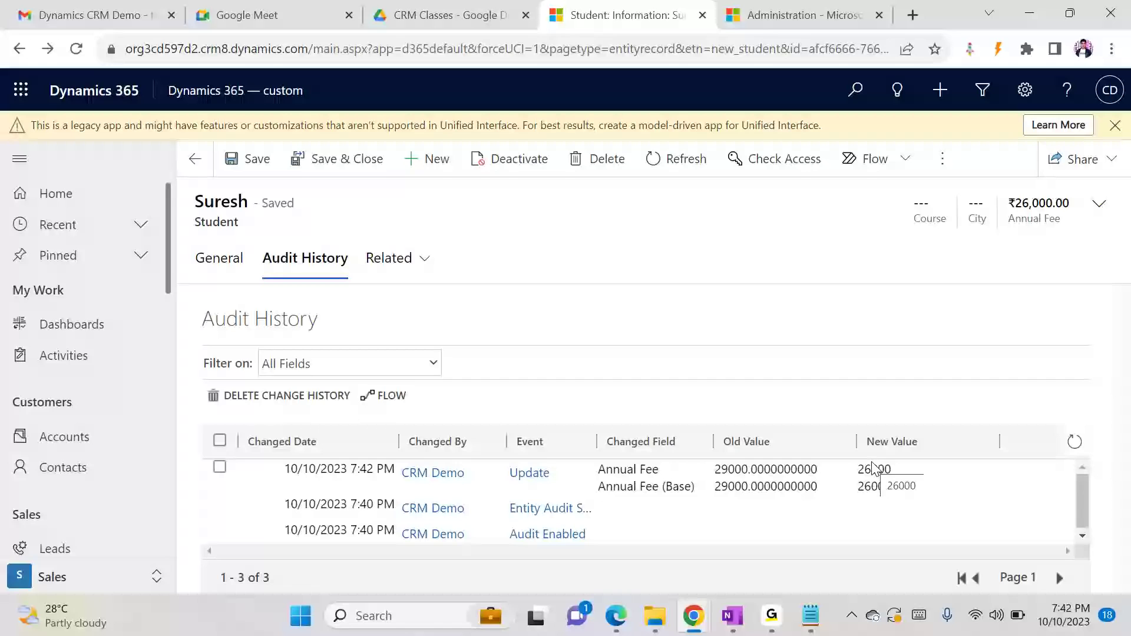
Switch to the incognito Dynamics 365 window of the second account and open the same student record from Active Students
left_click(694, 616)
left_click(730, 524)
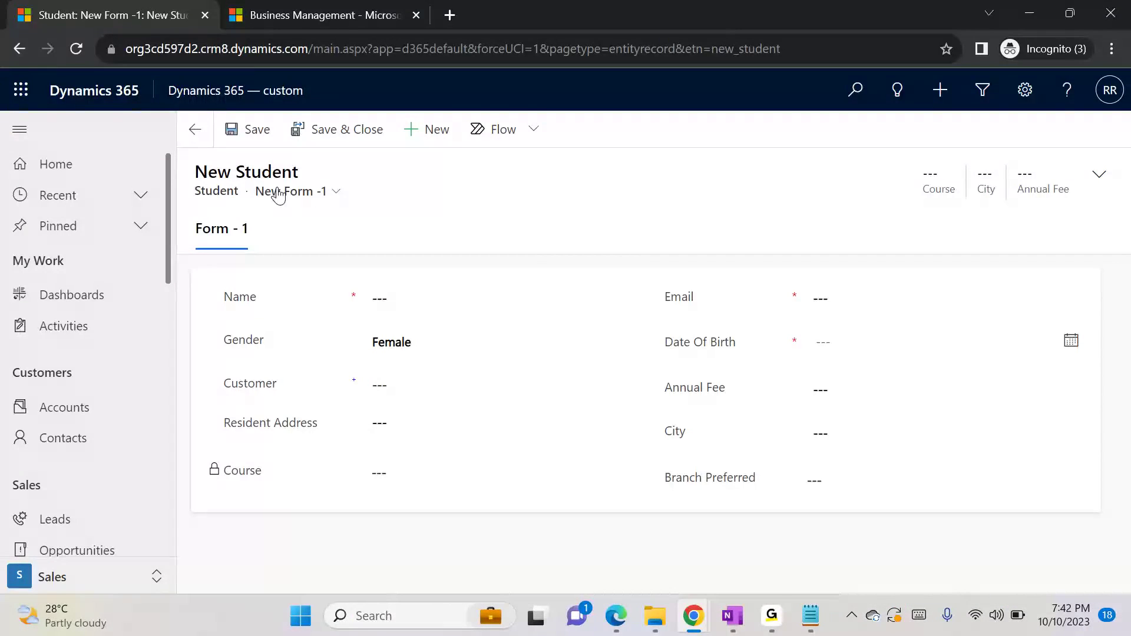
scroll(172, 489, "down", 10)
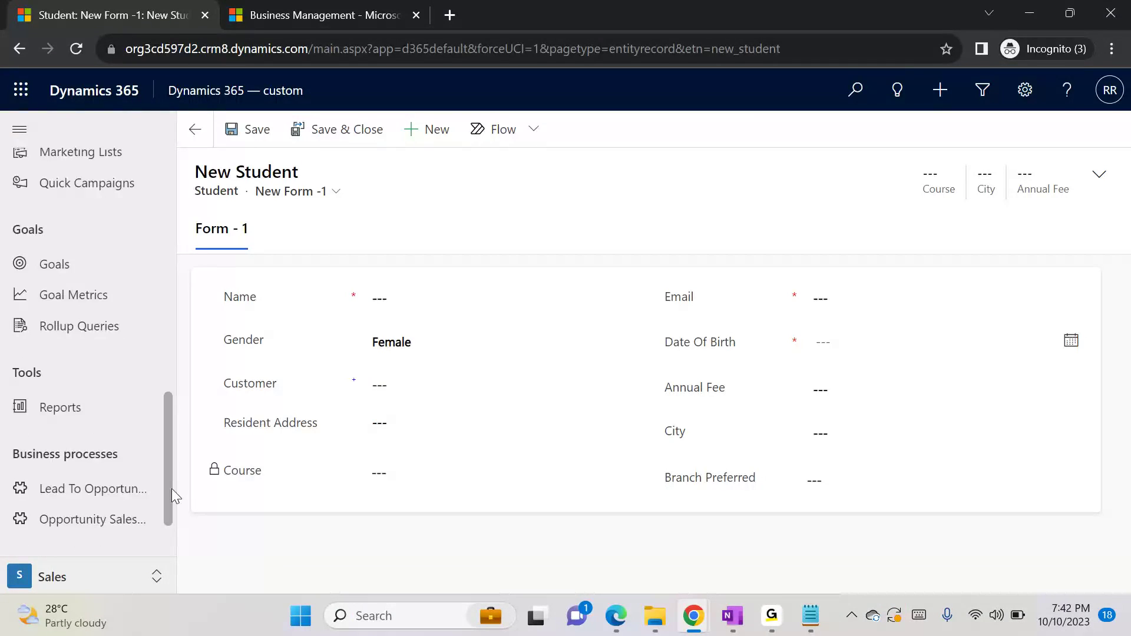
scroll(168, 545, "down", 1)
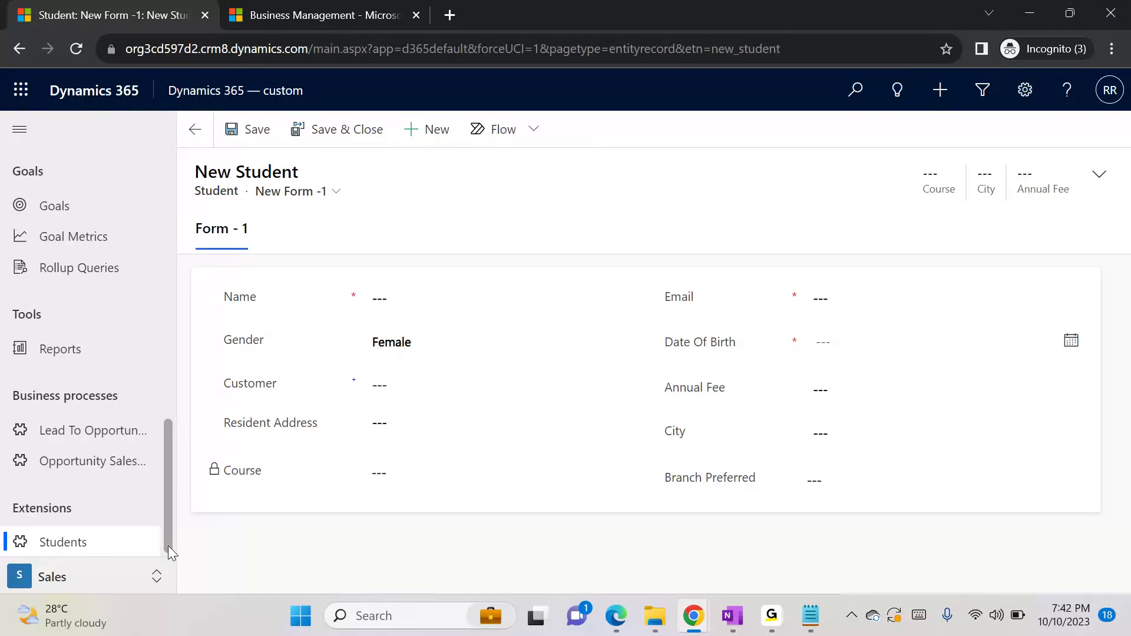
left_click(109, 543)
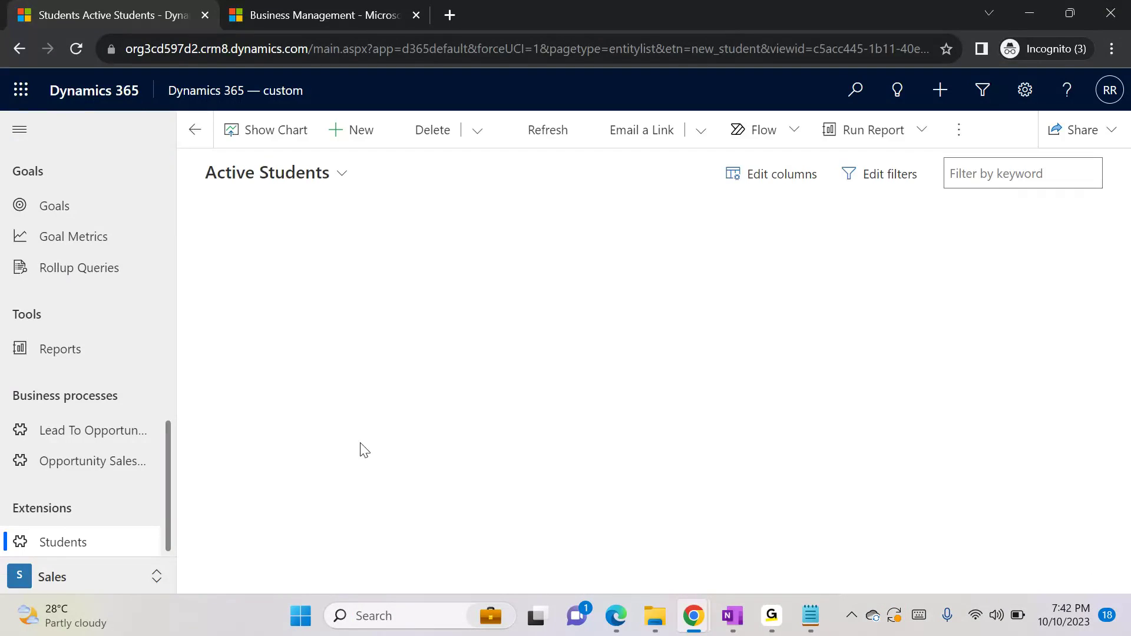
left_click(239, 257)
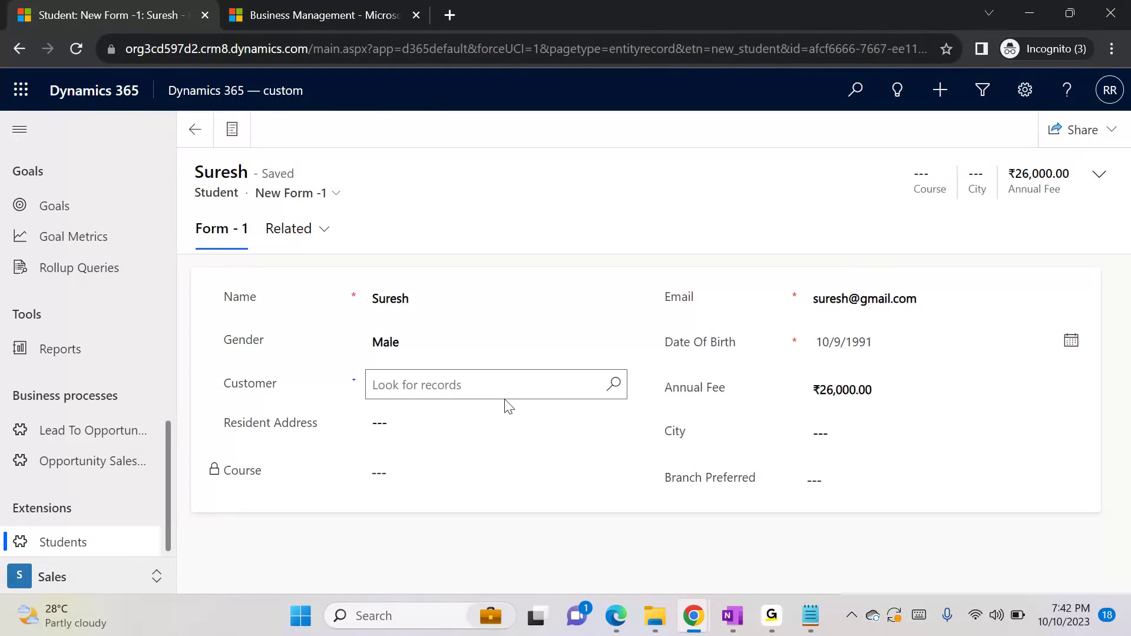
Set the student's Annual Fee to ₹27,000.00 under the second account and save the record
left_click(876, 381)
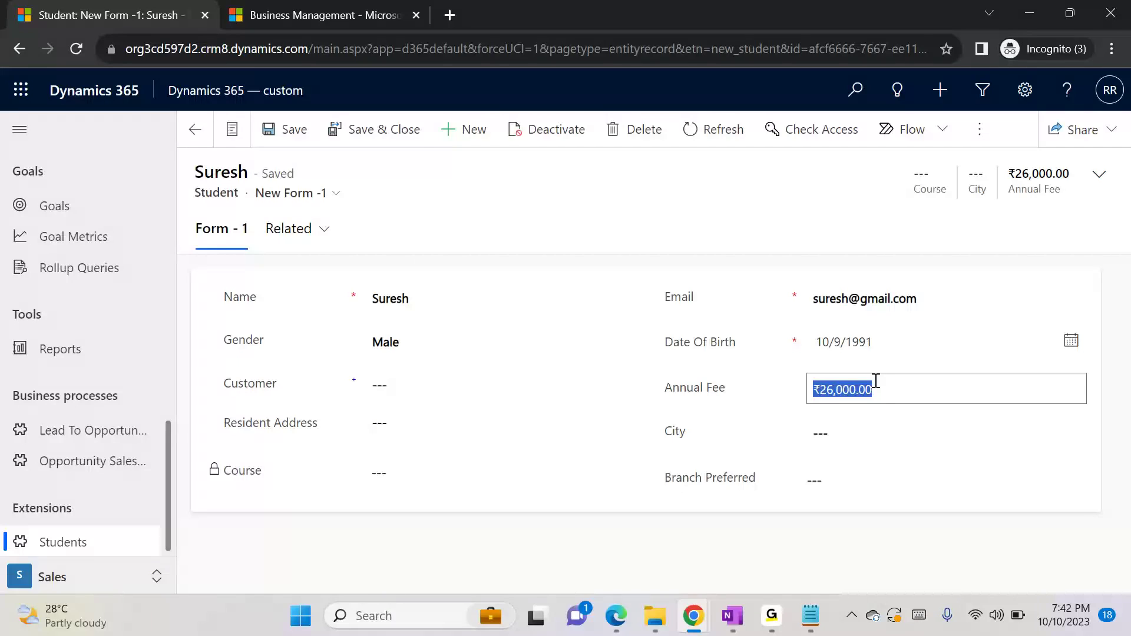
type("27000")
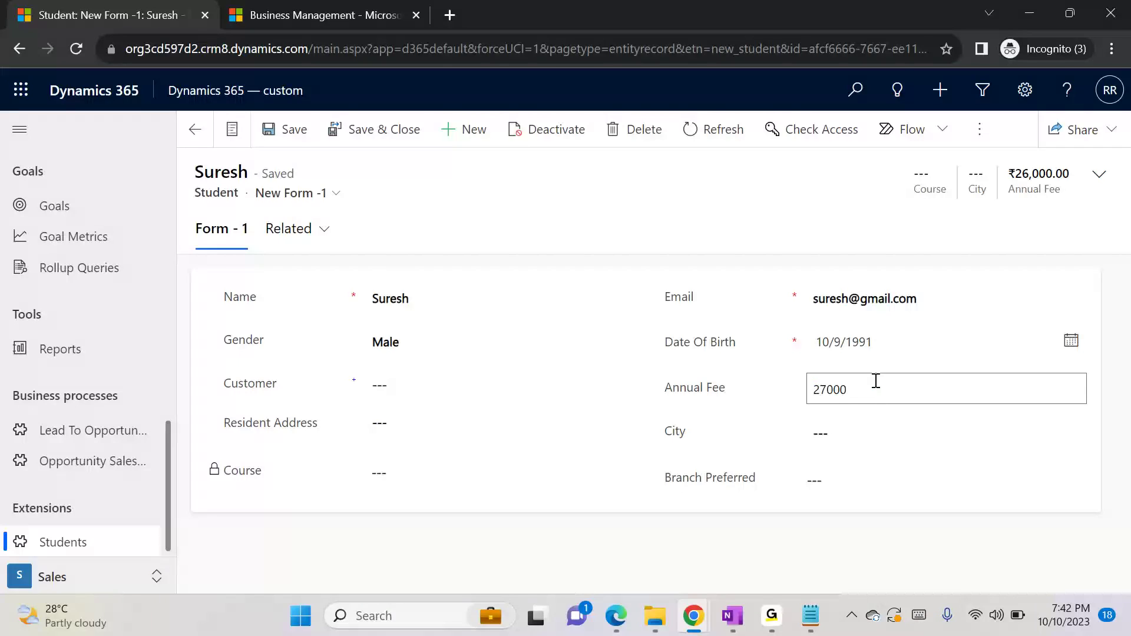
type("7,000")
key("ctrl+s")
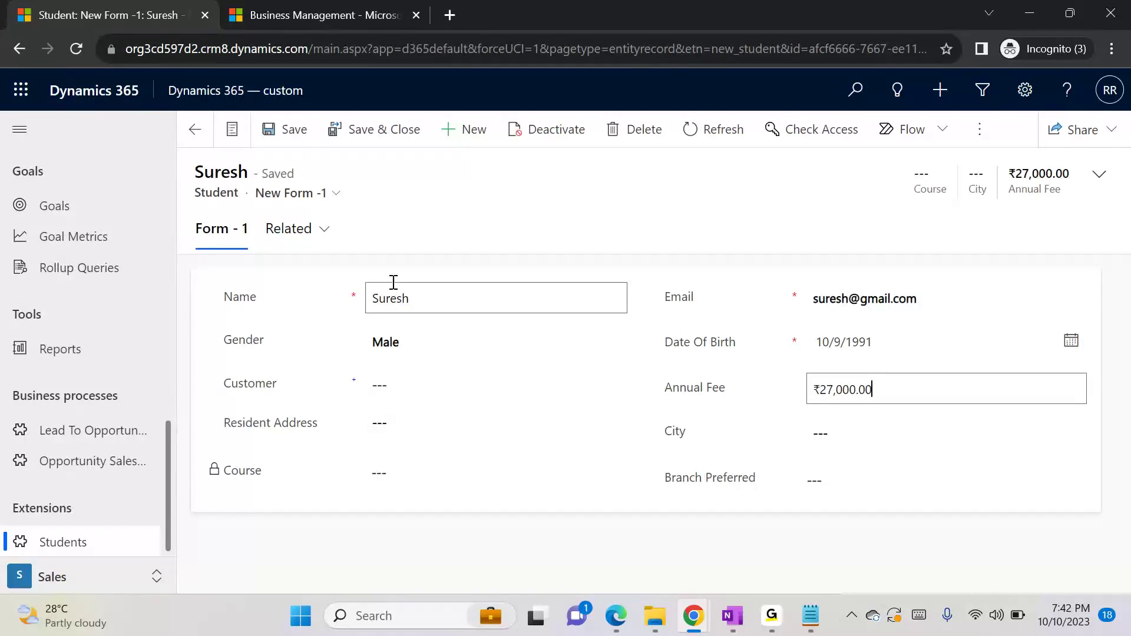
Open the record's Audit History under the second account and examine who changed the Annual Fee, with its old and new values
left_click(310, 239)
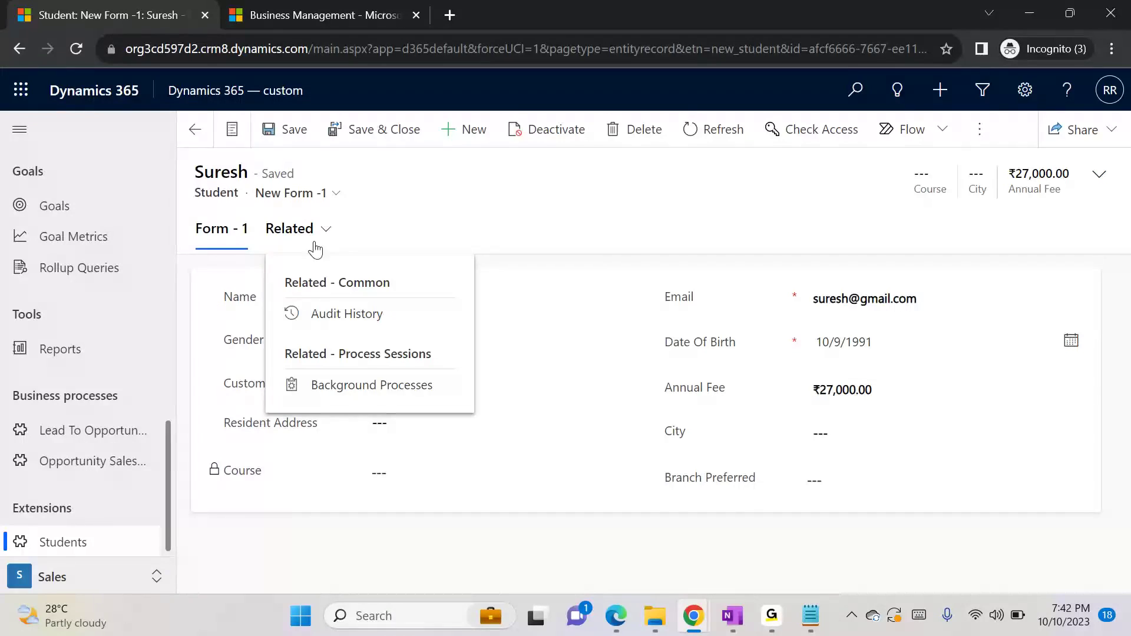
left_click(355, 321)
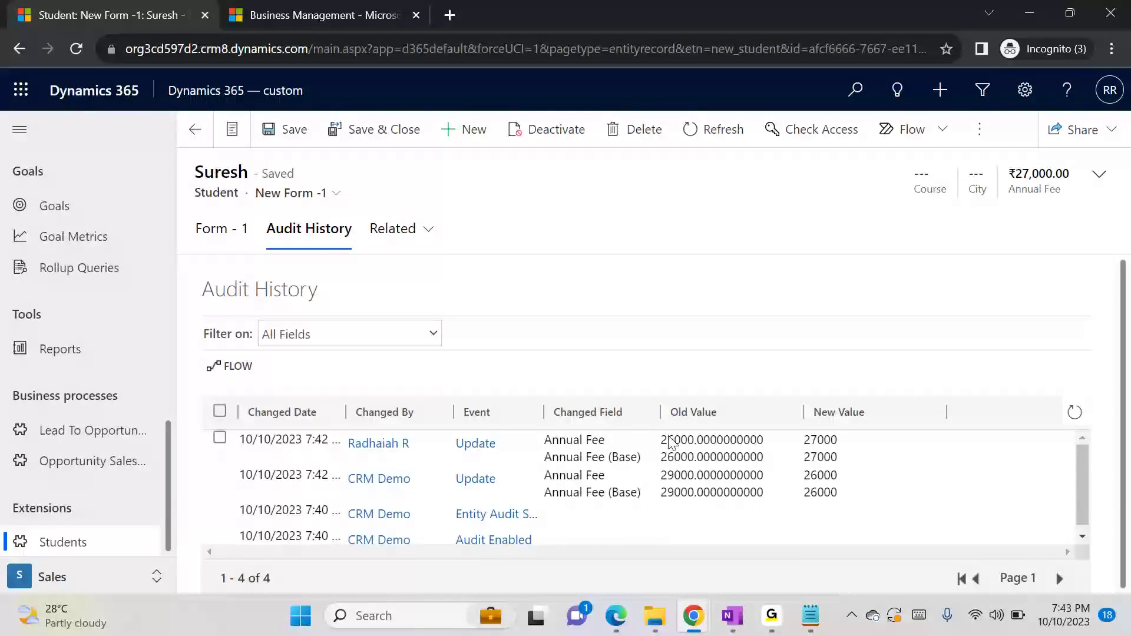
left_click_drag(670, 443, 677, 442)
left_click(816, 448)
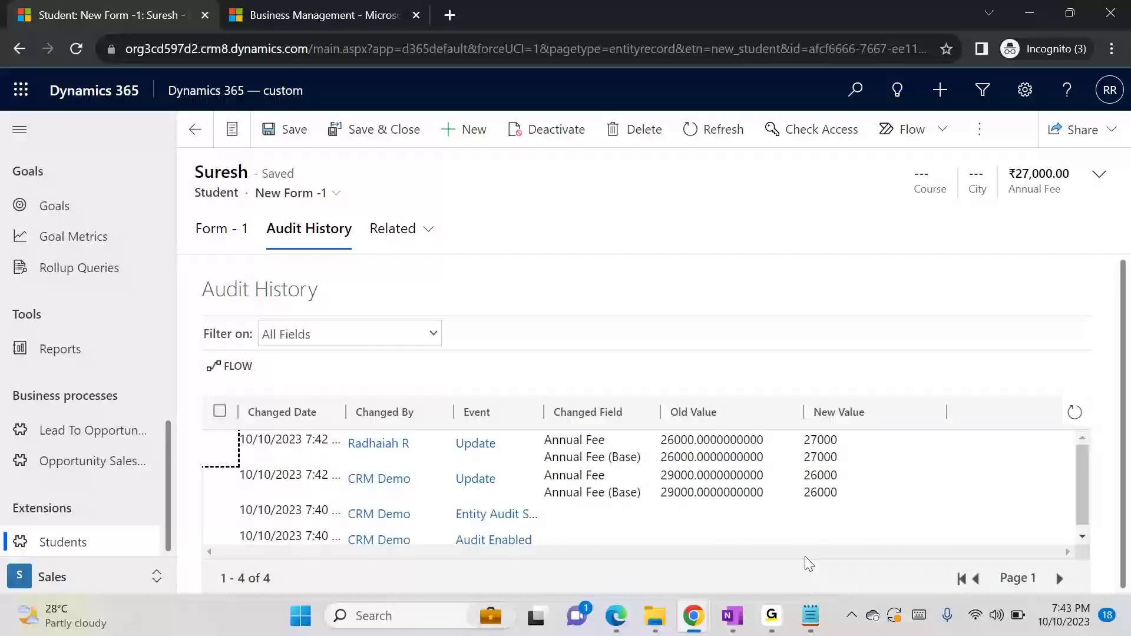
Switch to Notepad and review the Auditing notes, highlighting the System, Entity and field lines of the three places
left_click(811, 616)
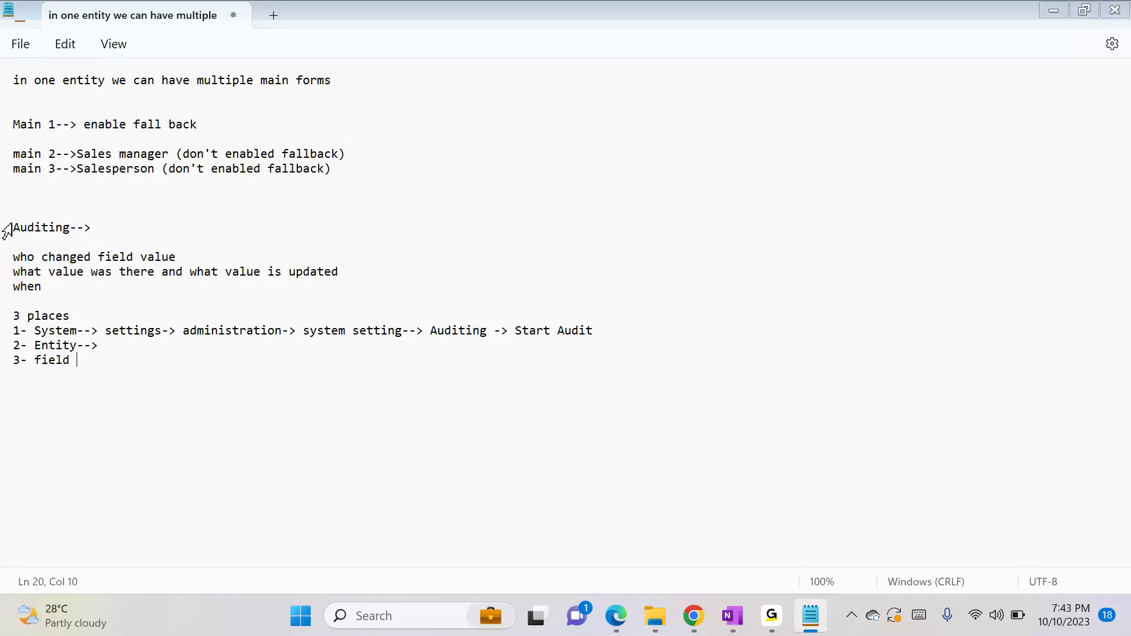
left_click_drag(13, 227, 126, 353)
left_click(129, 354)
left_click_drag(33, 329, 82, 329)
left_click(81, 329)
left_click_drag(41, 340, 91, 346)
left_click(91, 346)
left_click_drag(34, 367, 83, 361)
left_click(85, 361)
Switch to the Default Solution window and open the Student entity's list of fields
mouse_move(693, 616)
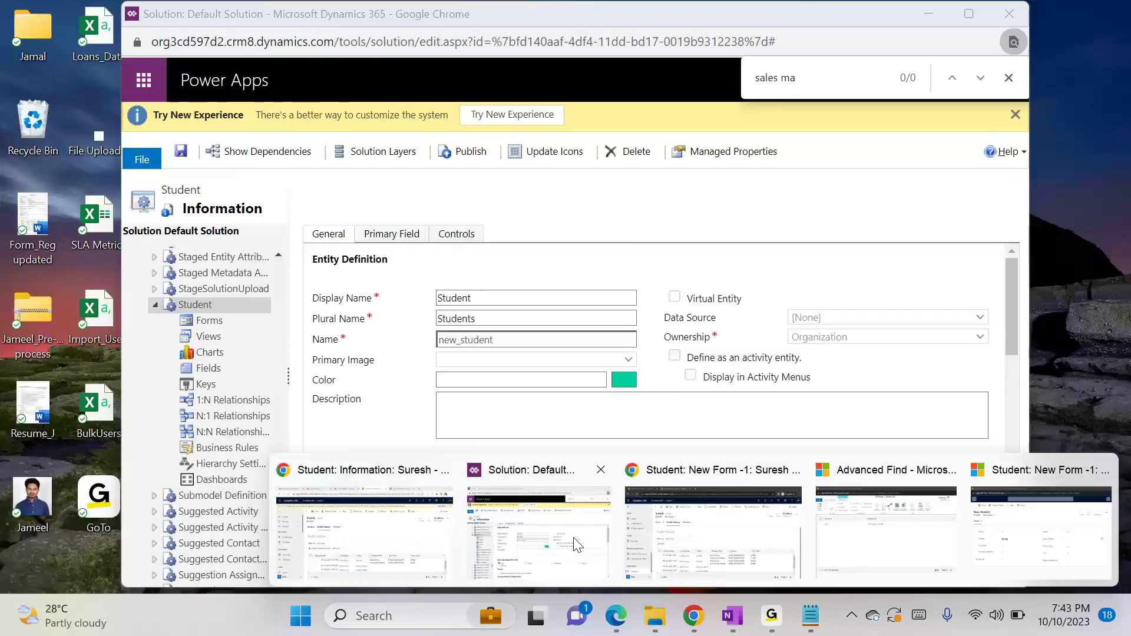
left_click(539, 533)
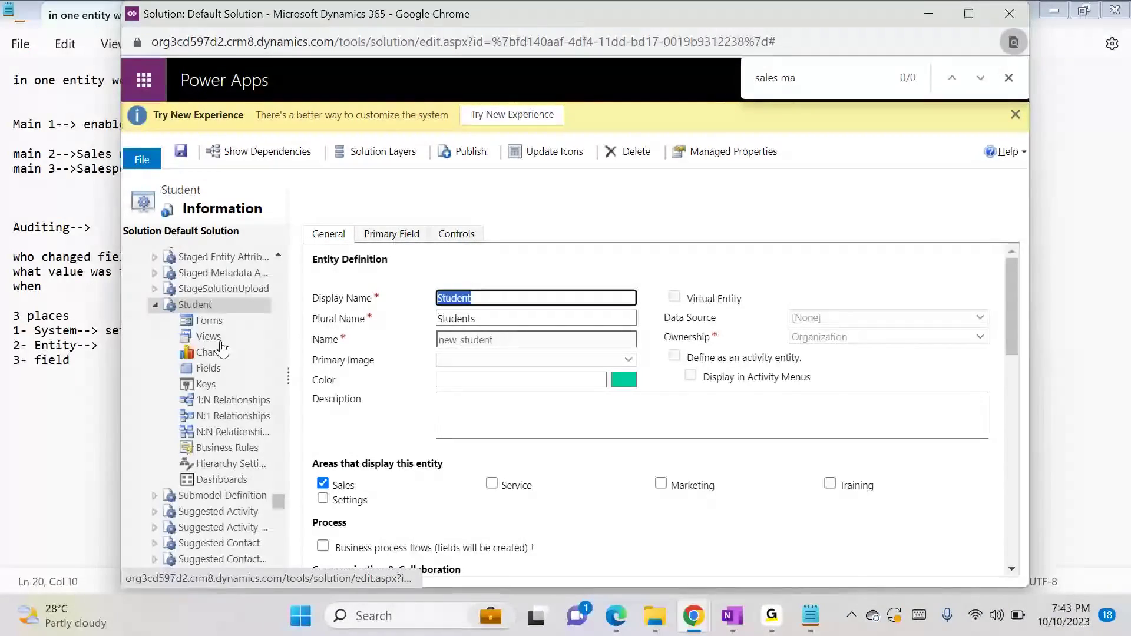
left_click(213, 369)
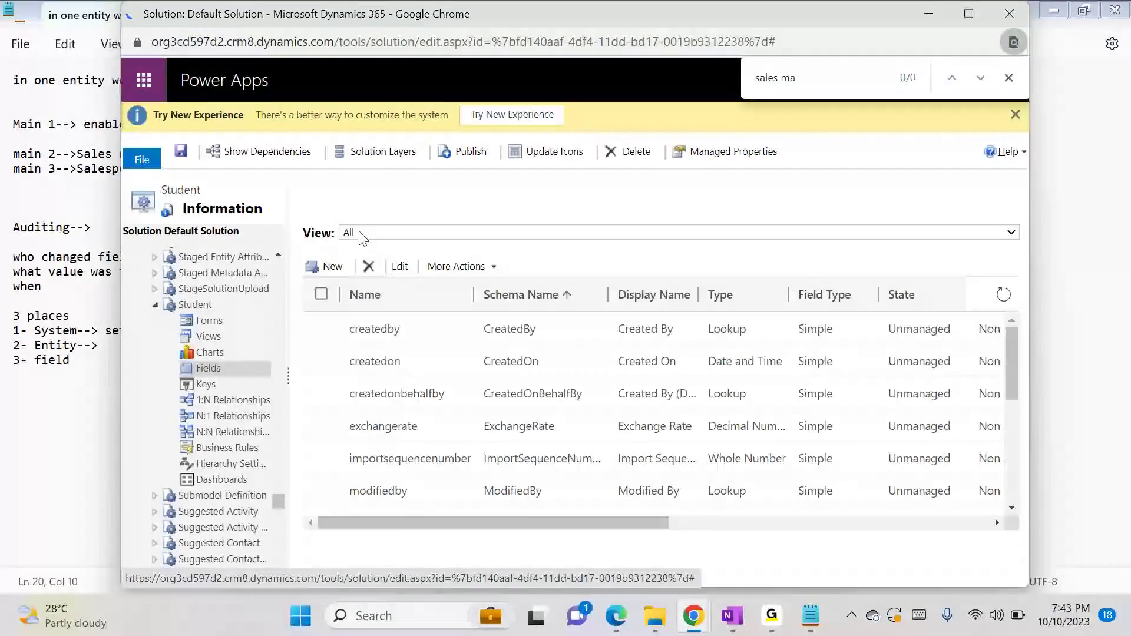
left_click(333, 268)
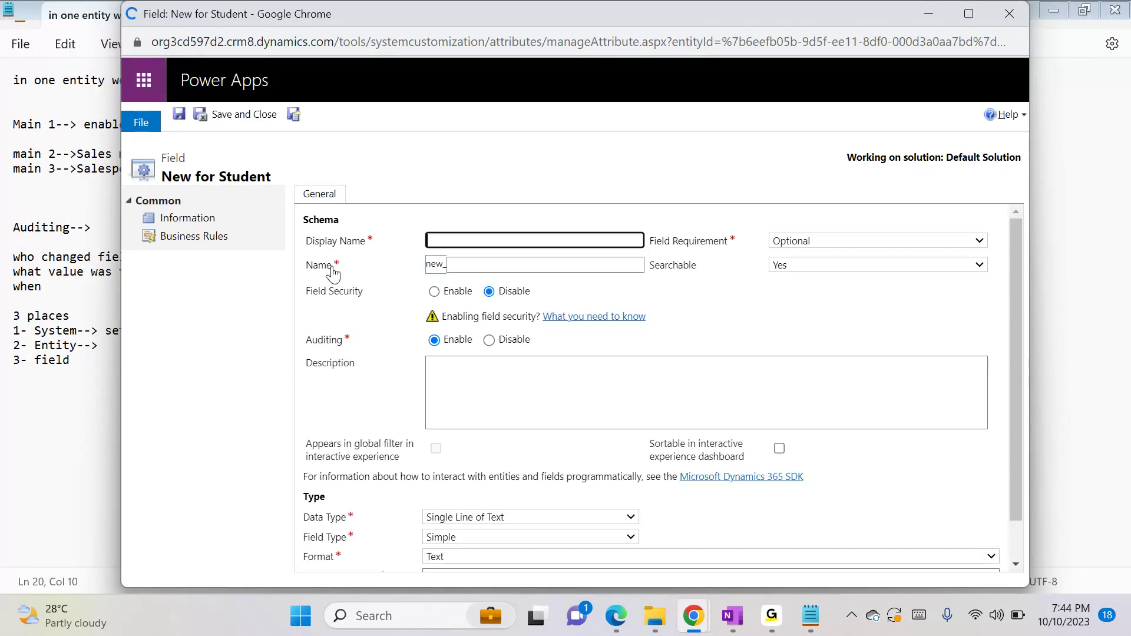
left_click(509, 341)
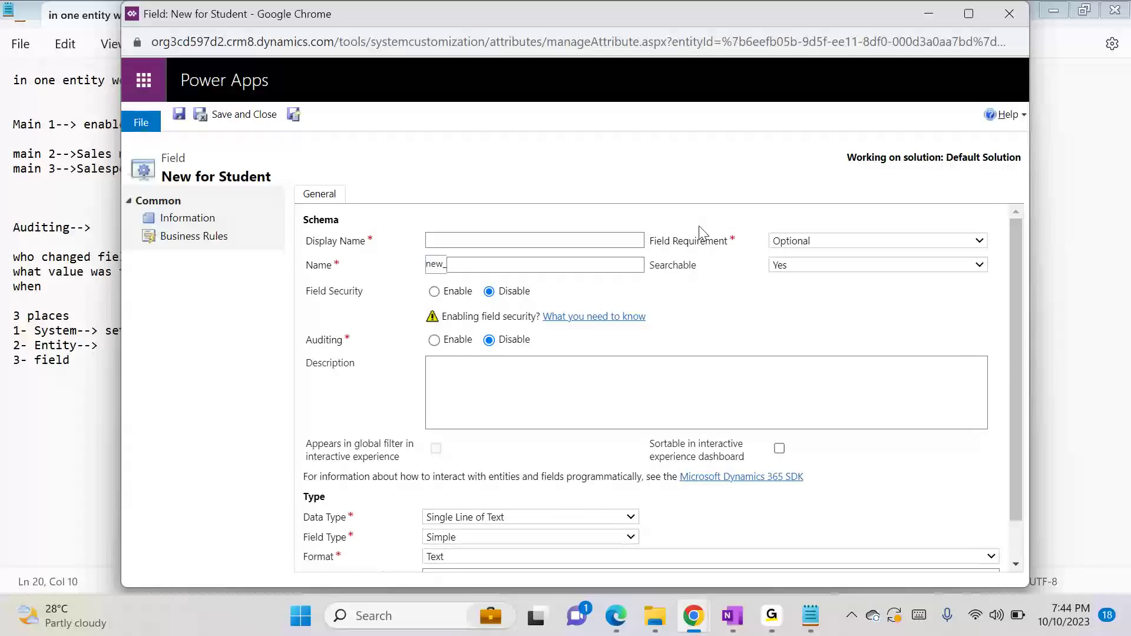
left_click(1013, 8)
left_click(661, 140)
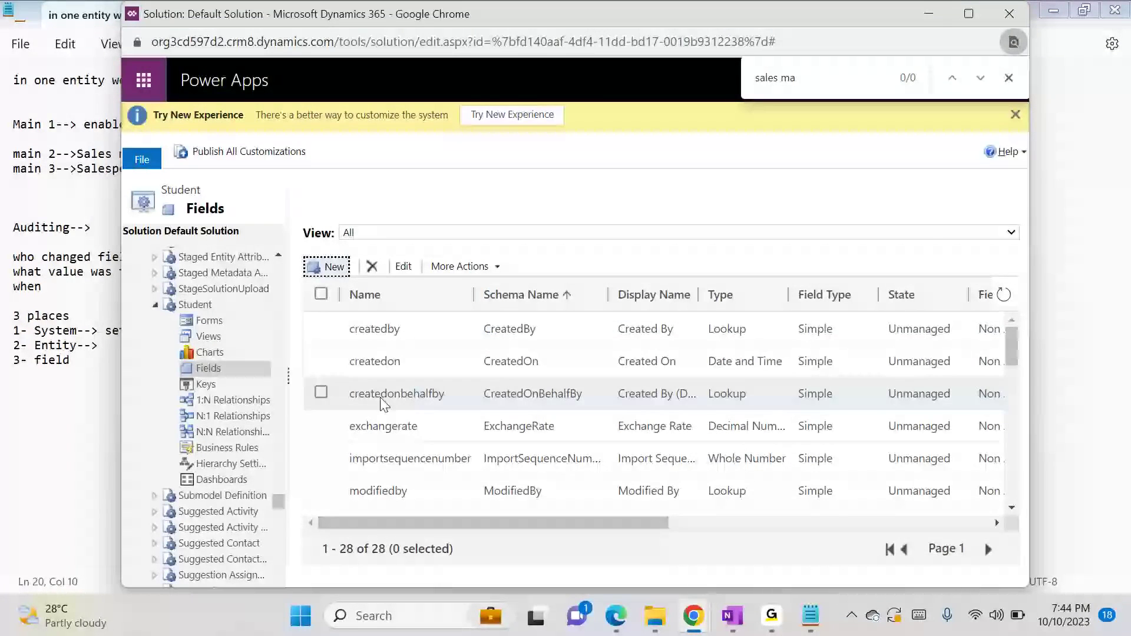
Disable Auditing on the Student entity's Course field, save and close the field, and publish the Student entity
left_click_drag(1010, 358, 1016, 425)
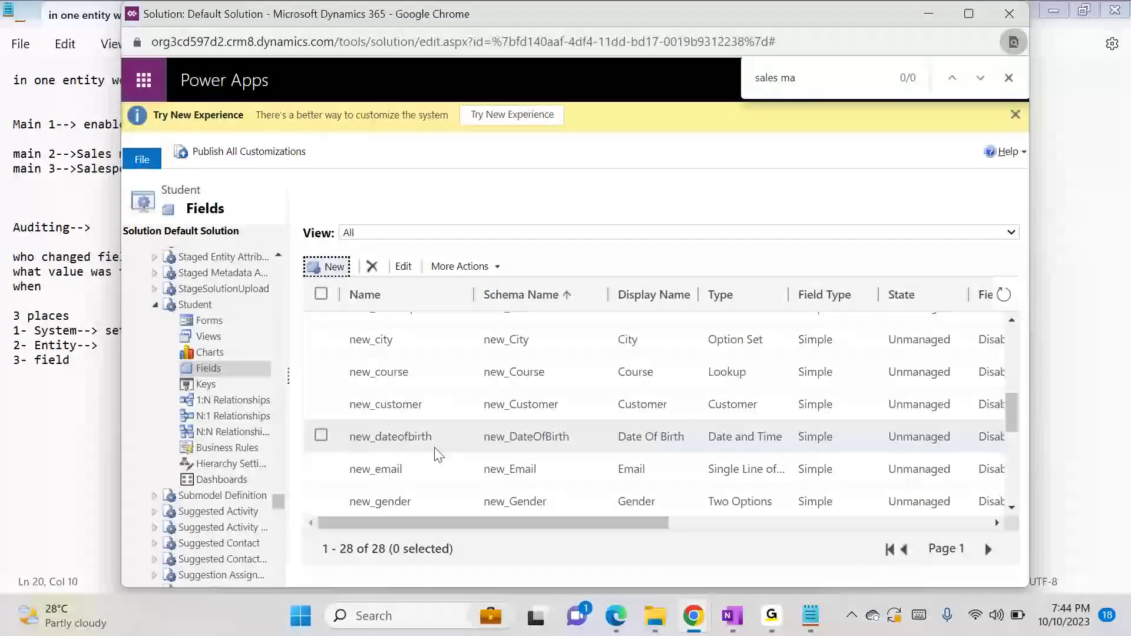
double_click(410, 376)
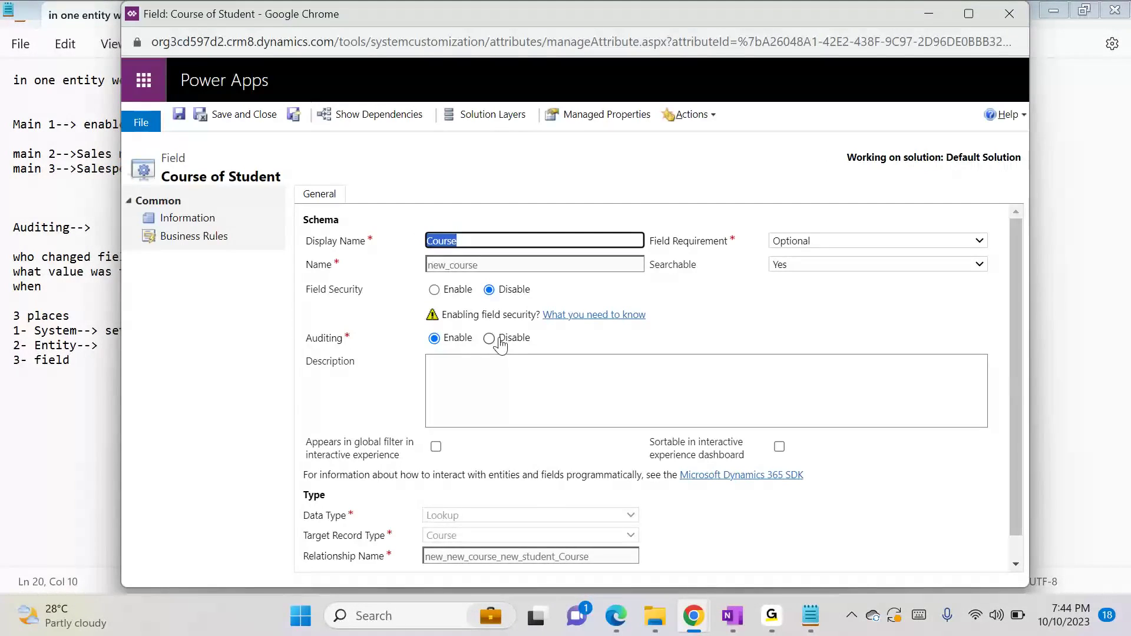
left_click(498, 340)
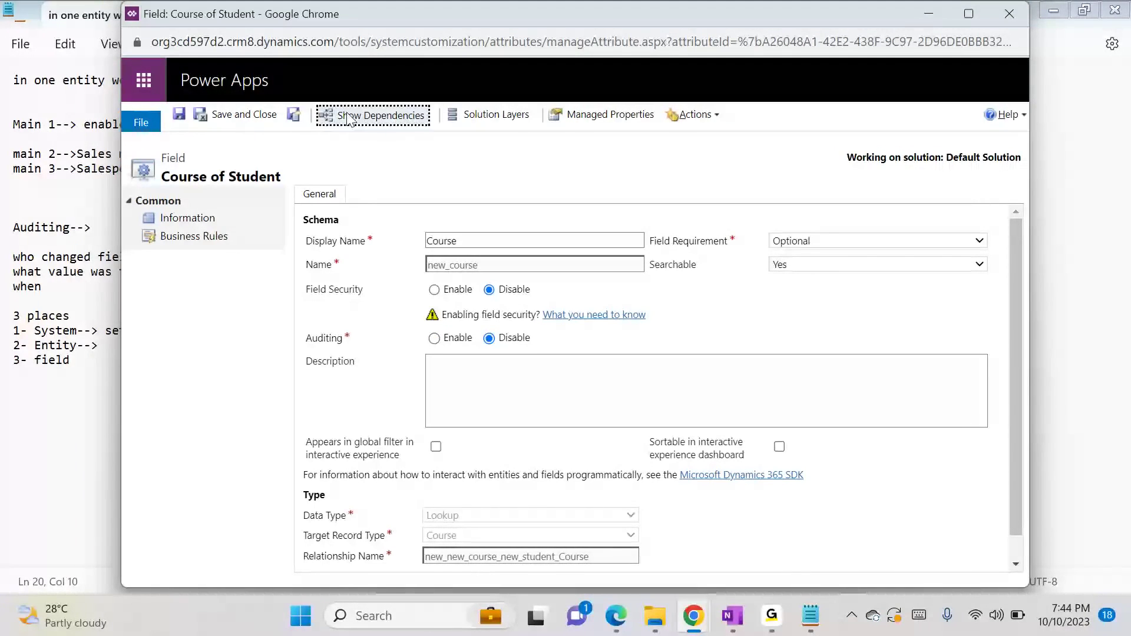
left_click(241, 116)
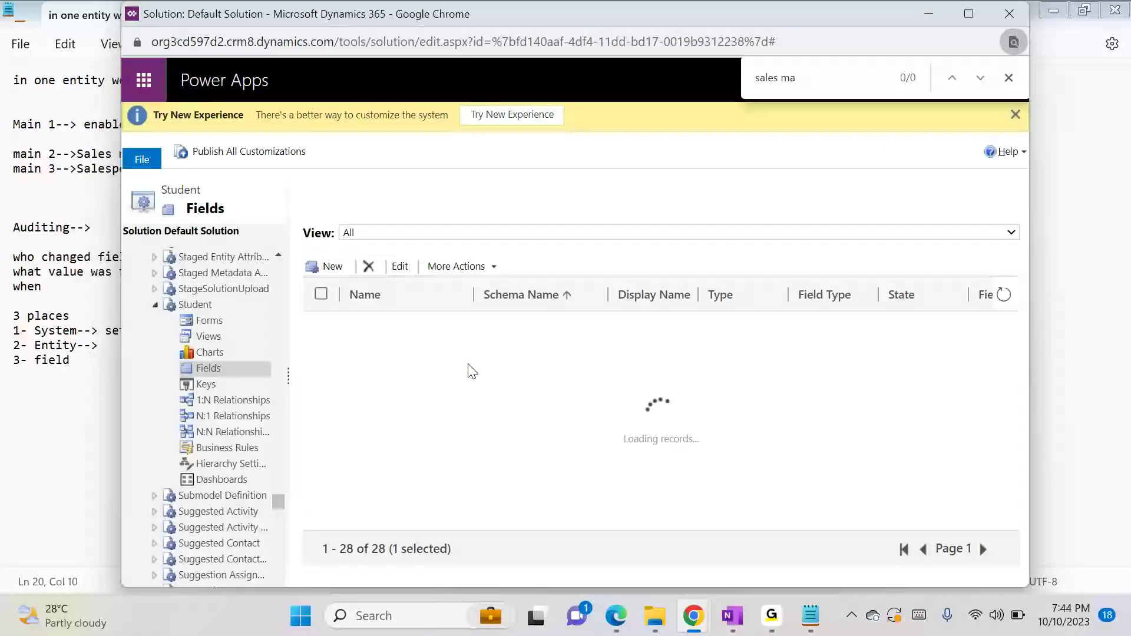
left_click(213, 307)
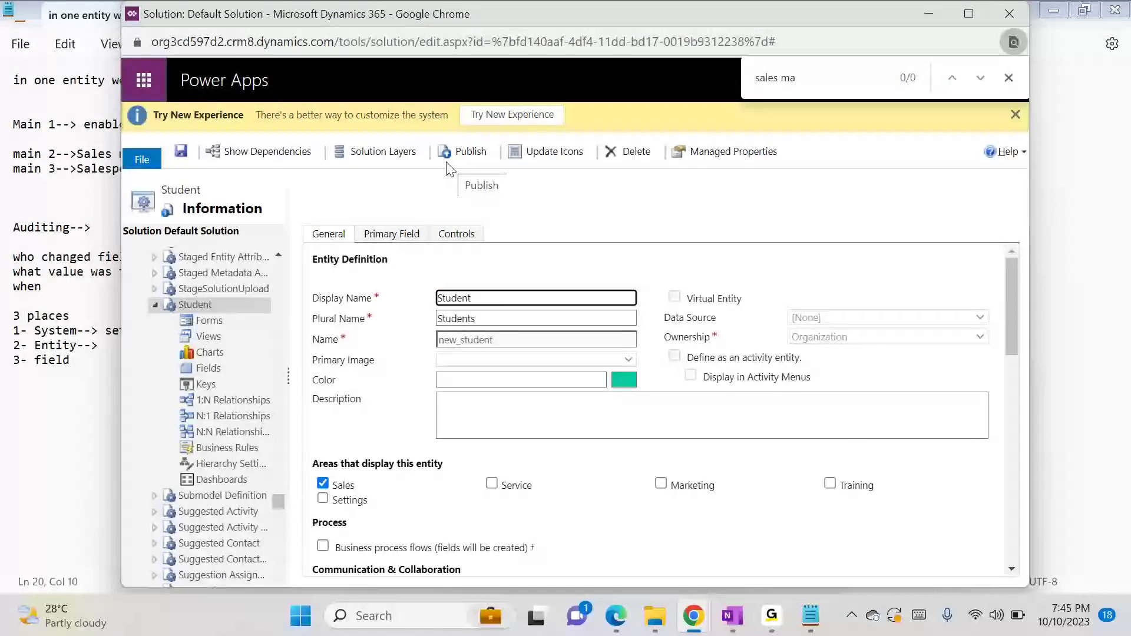
left_click(461, 160)
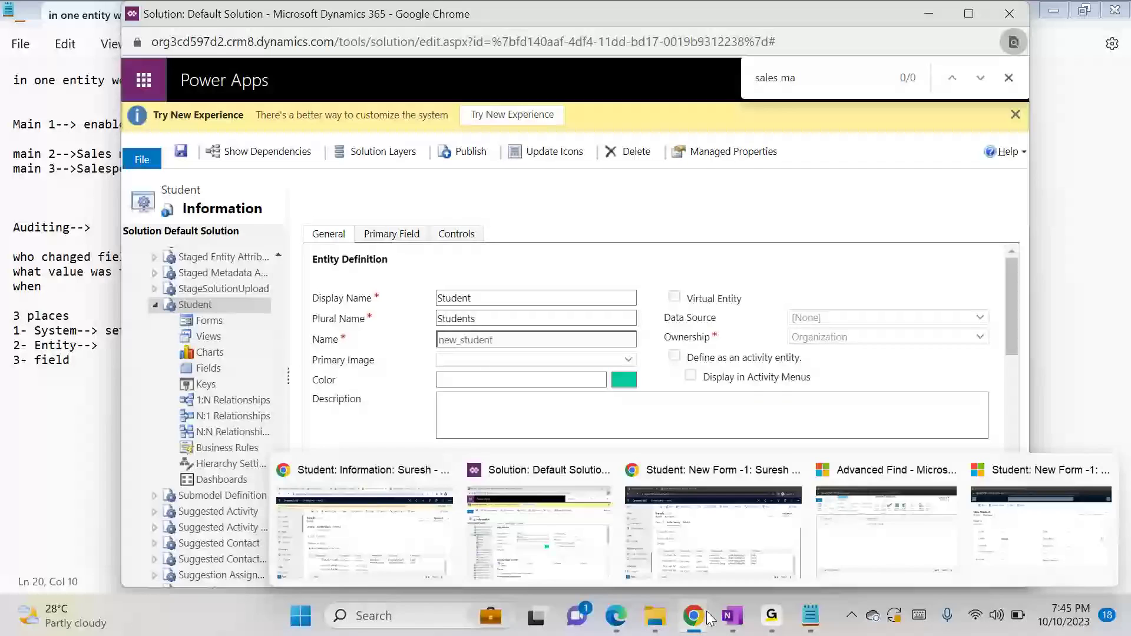
Switch to the first account's Dynamics 365 window, set the student's Course to Dynamics 365 on the main form, and save the record
mouse_move(707, 629)
left_click(437, 549)
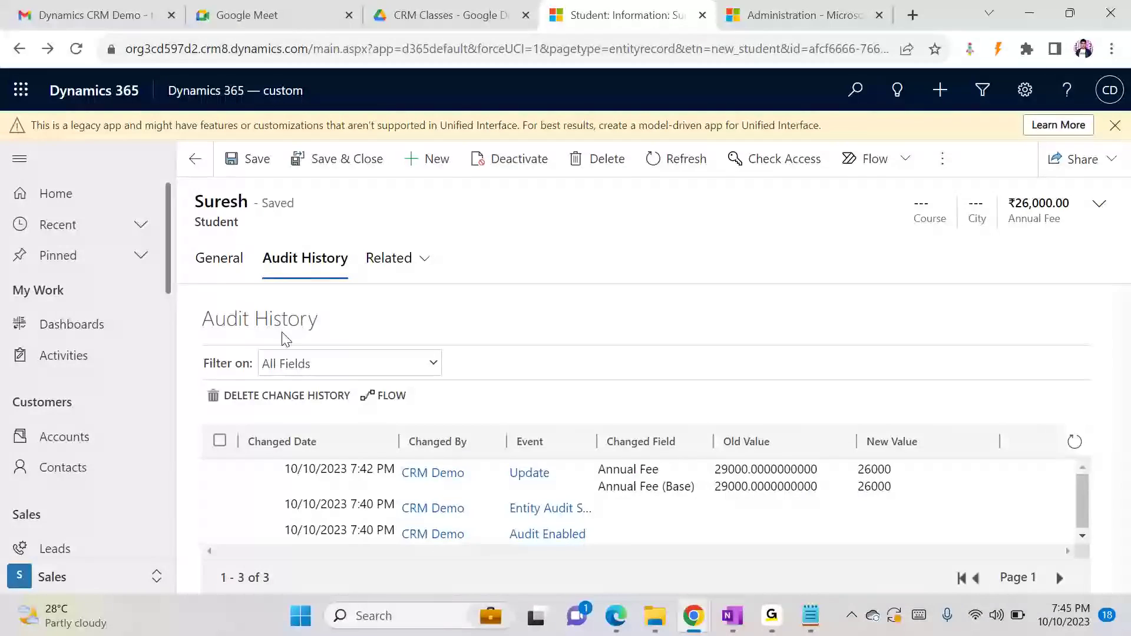
left_click(223, 272)
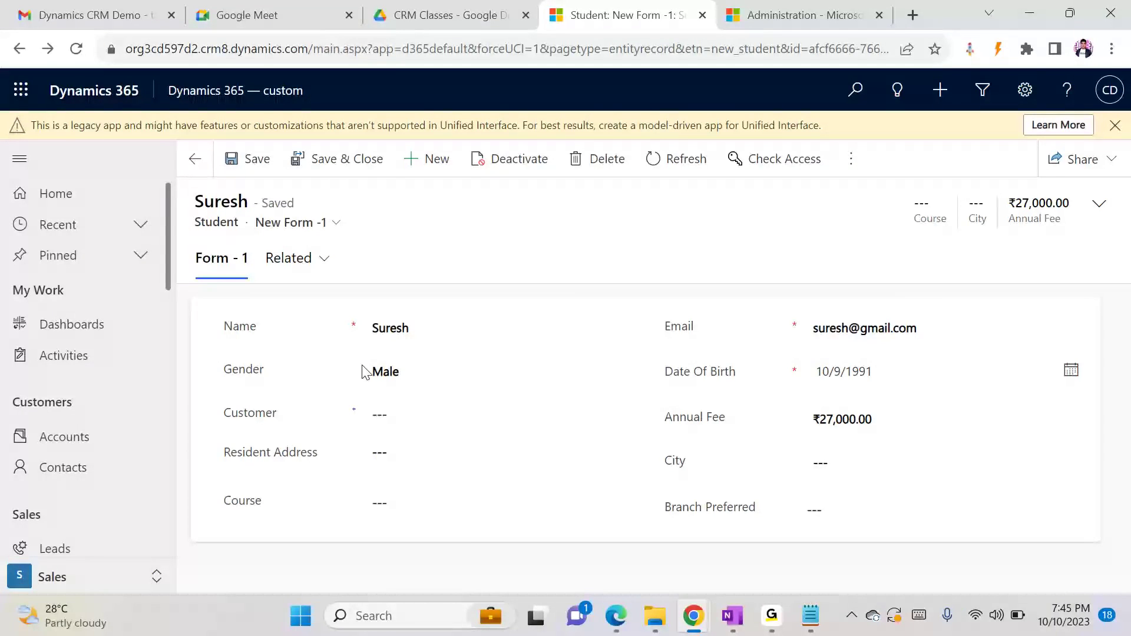
left_click(439, 416)
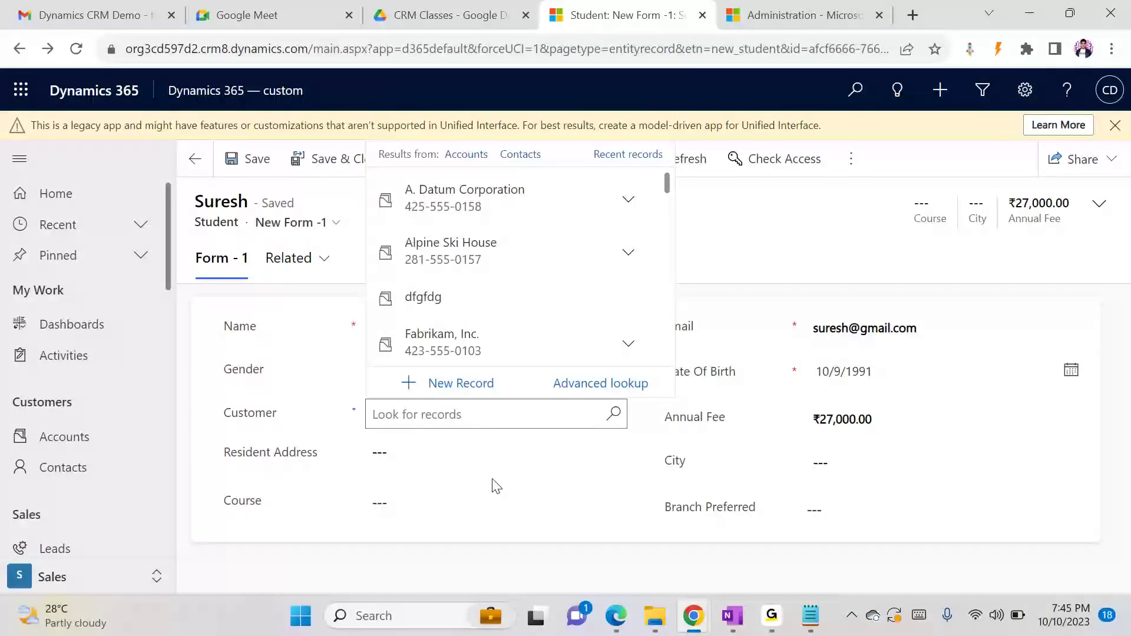
left_click(480, 502)
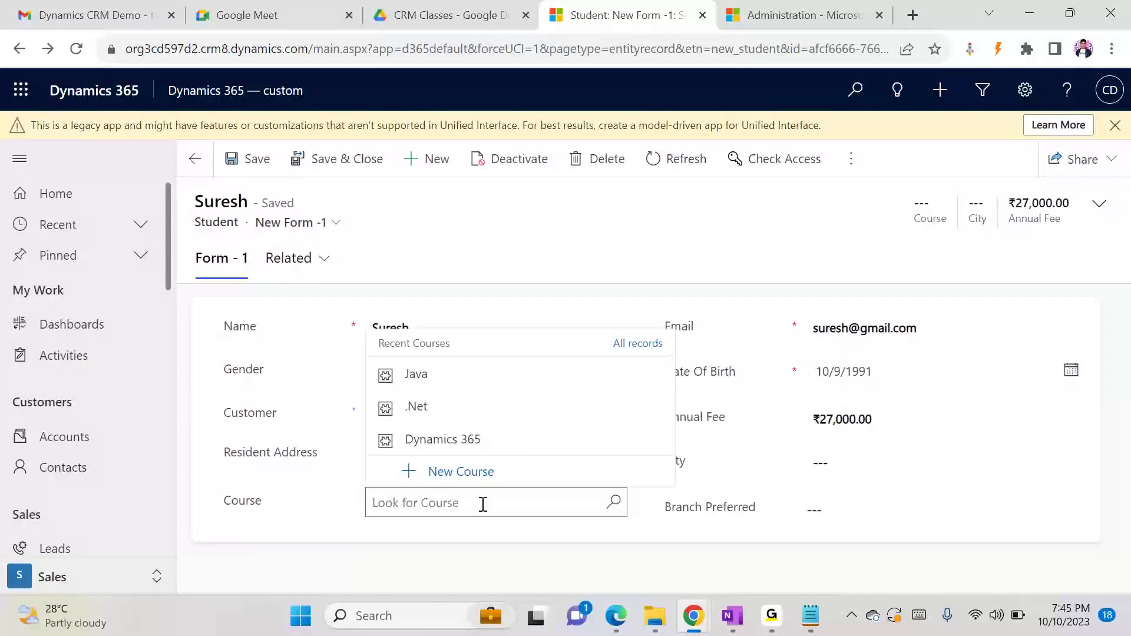
left_click(513, 443)
key("ctrl+s")
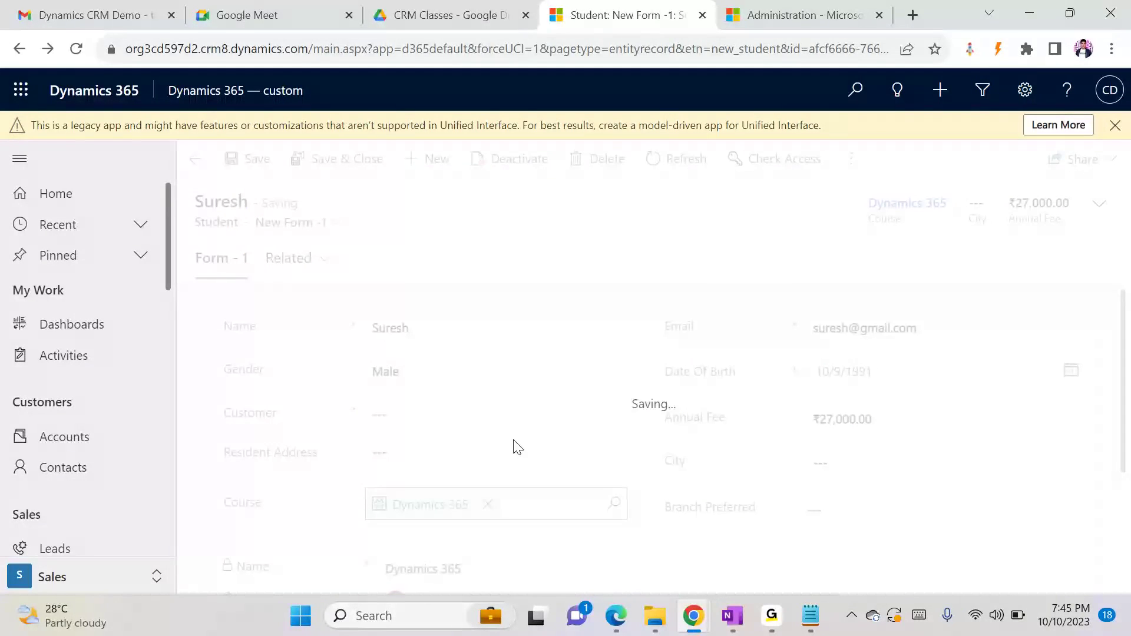
Open the student record's Audit History and check whether the Course change is logged
left_click(311, 274)
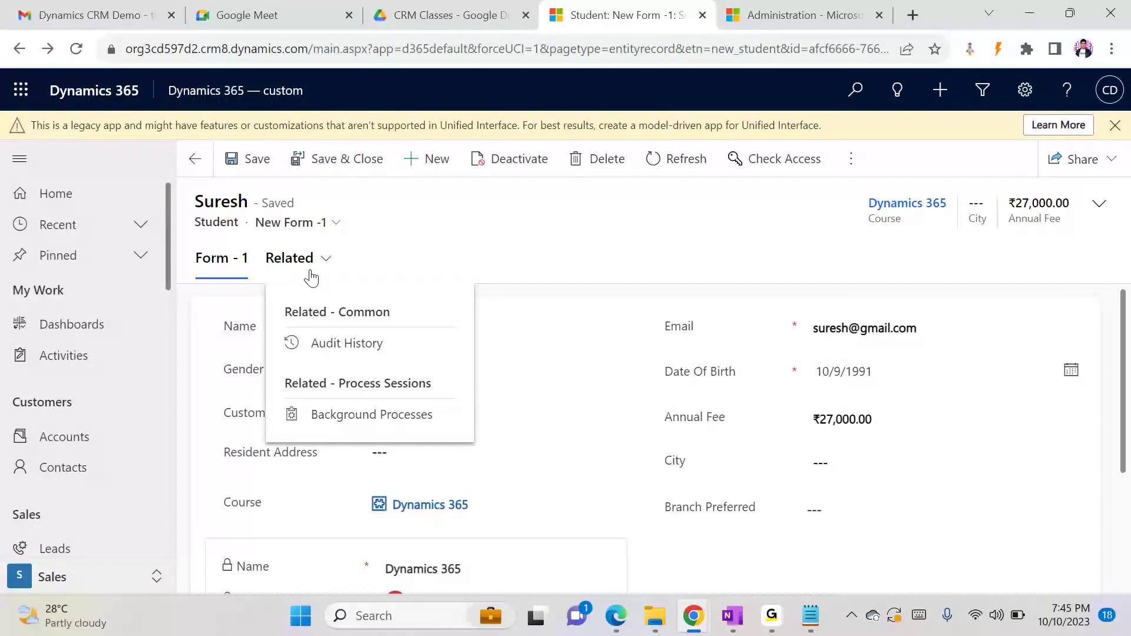
left_click(333, 352)
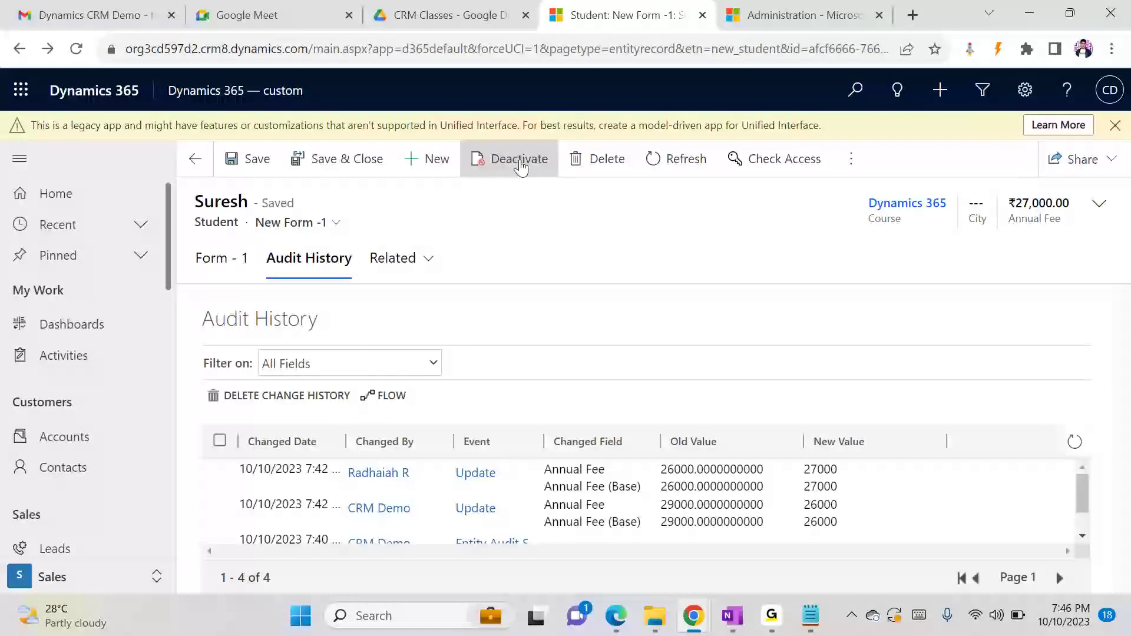
left_click(771, 616)
left_click(794, 537)
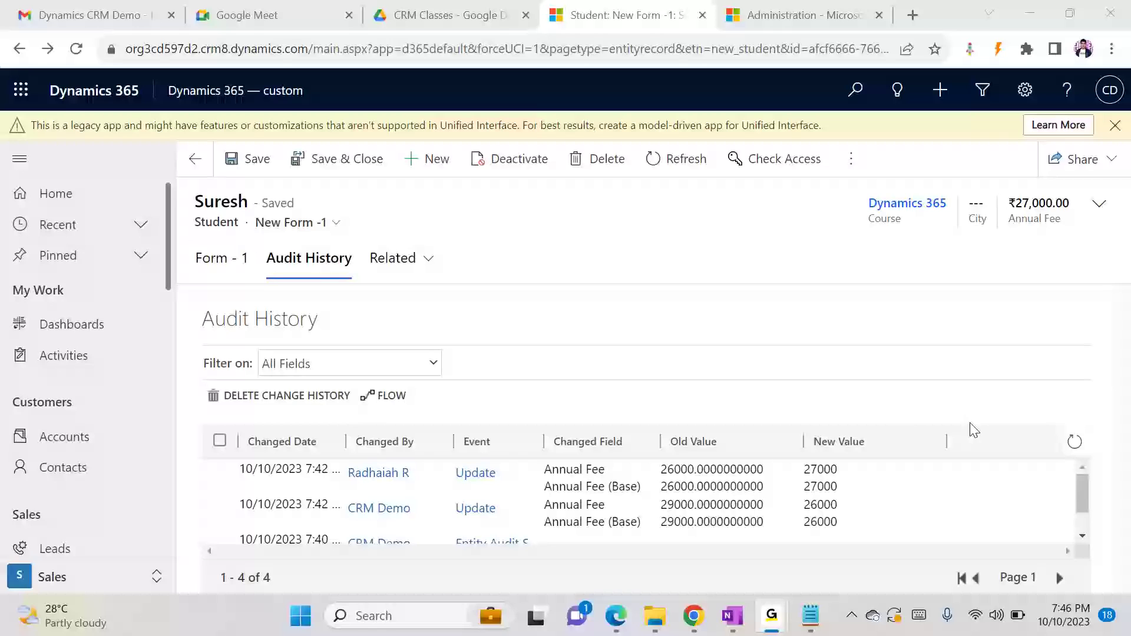
left_click(1032, 16)
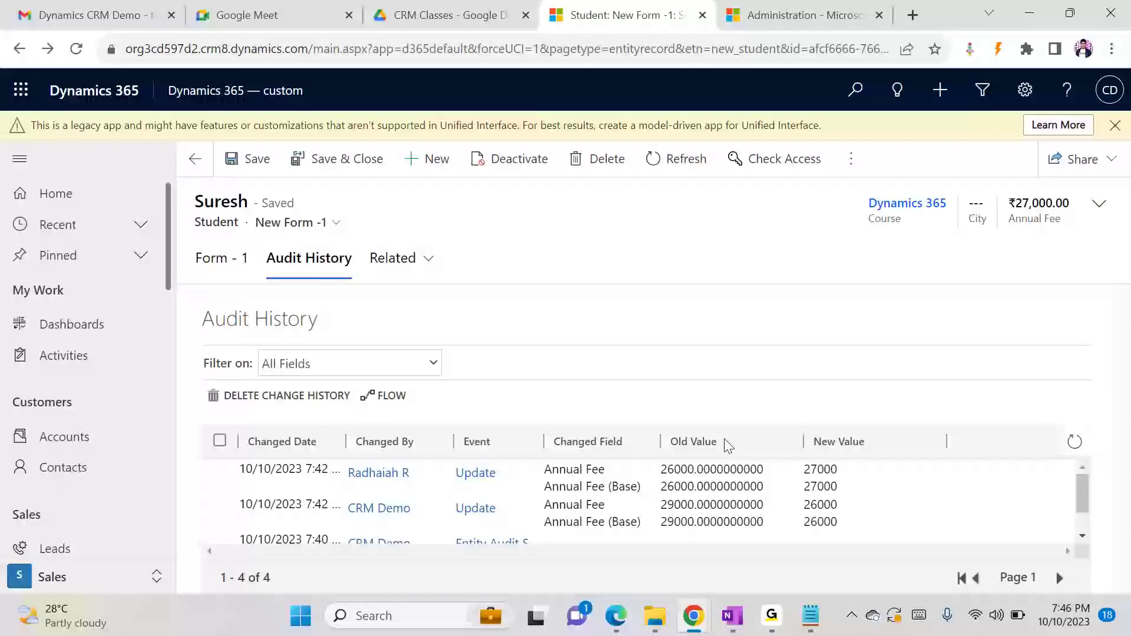
Switch to Notepad and add the heading "Field Security" underlined with "----" below the auditing notes
left_click(810, 615)
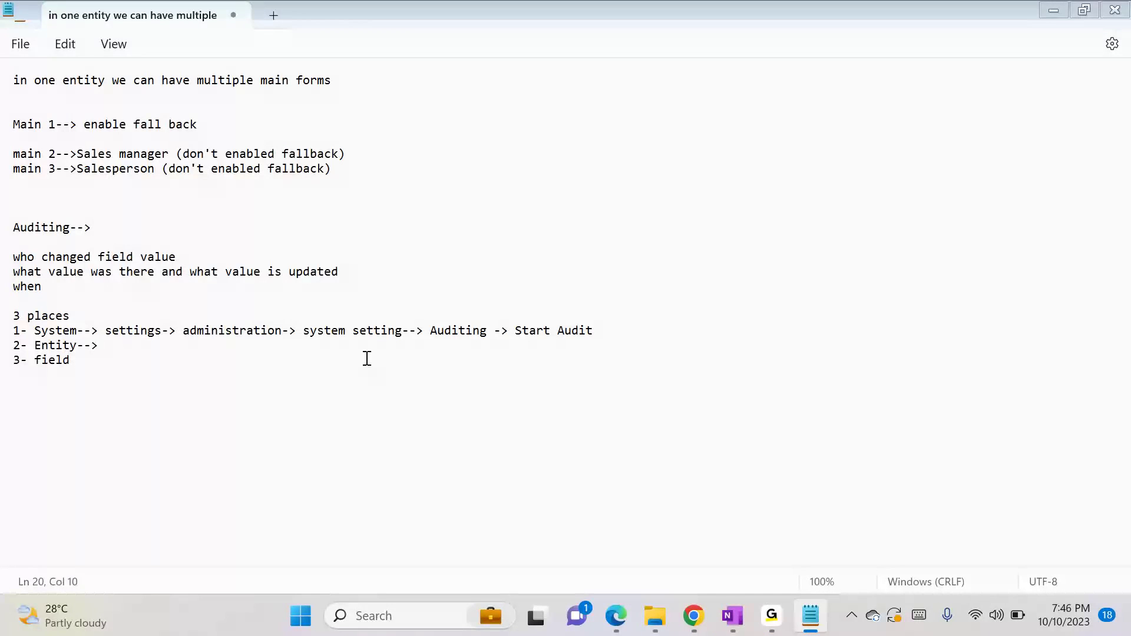
key("Return")
key("Return")
key("Return")
type("S")
key("BackSpace")
type("Fi")
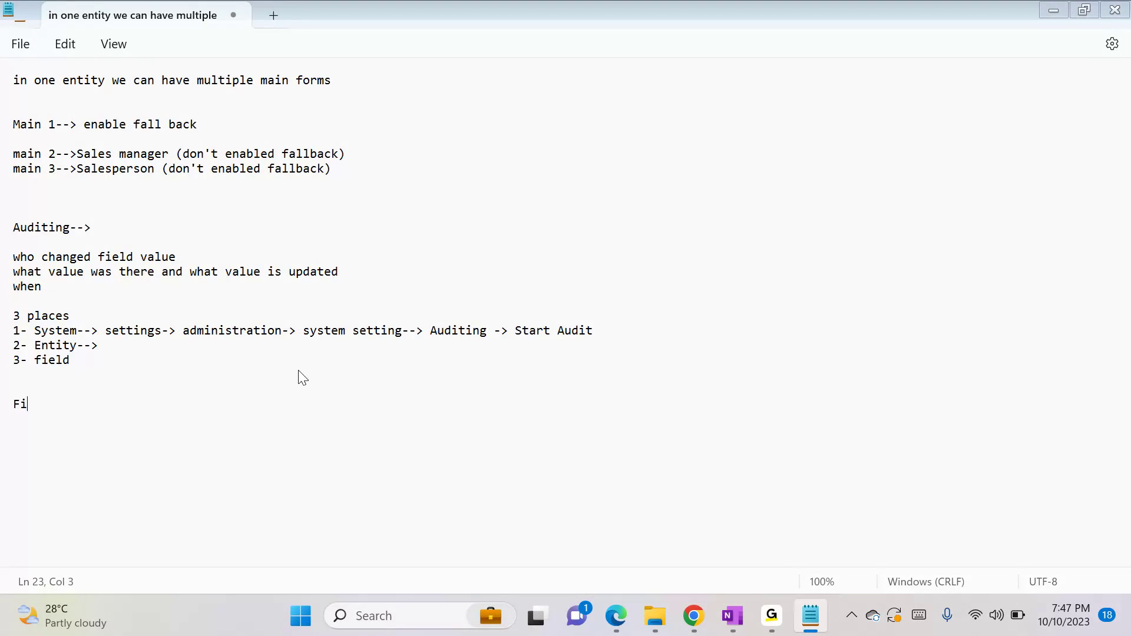
type("eld Security")
key("Return")
type("----")
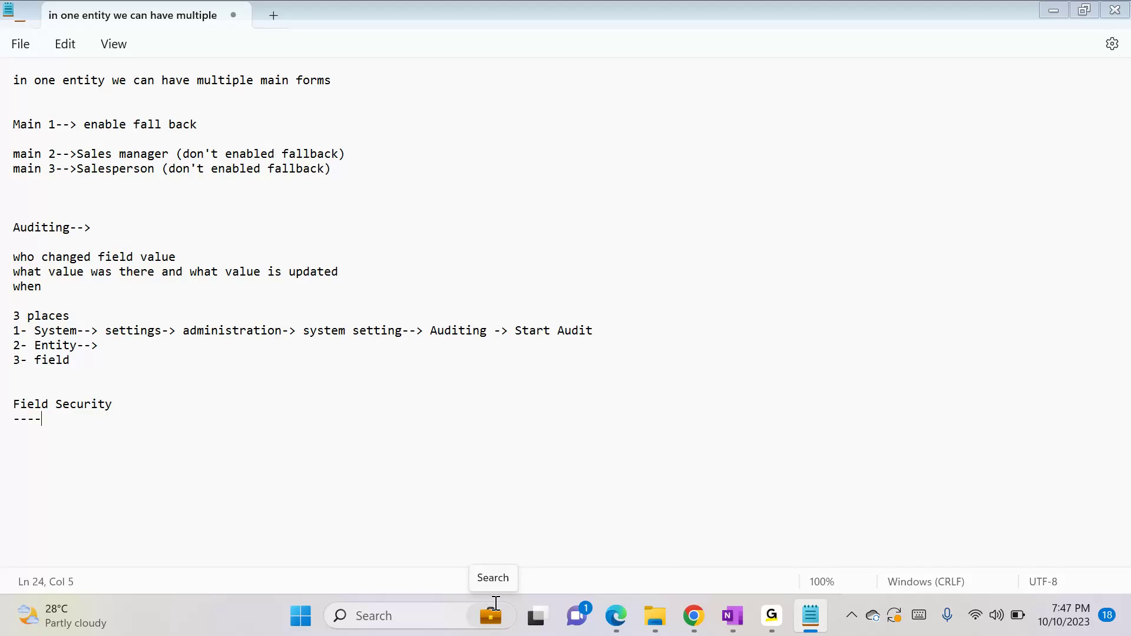
Launch PowerPoint and open the recent presentation Dynamic CRM Demo PPT
left_click(668, 616)
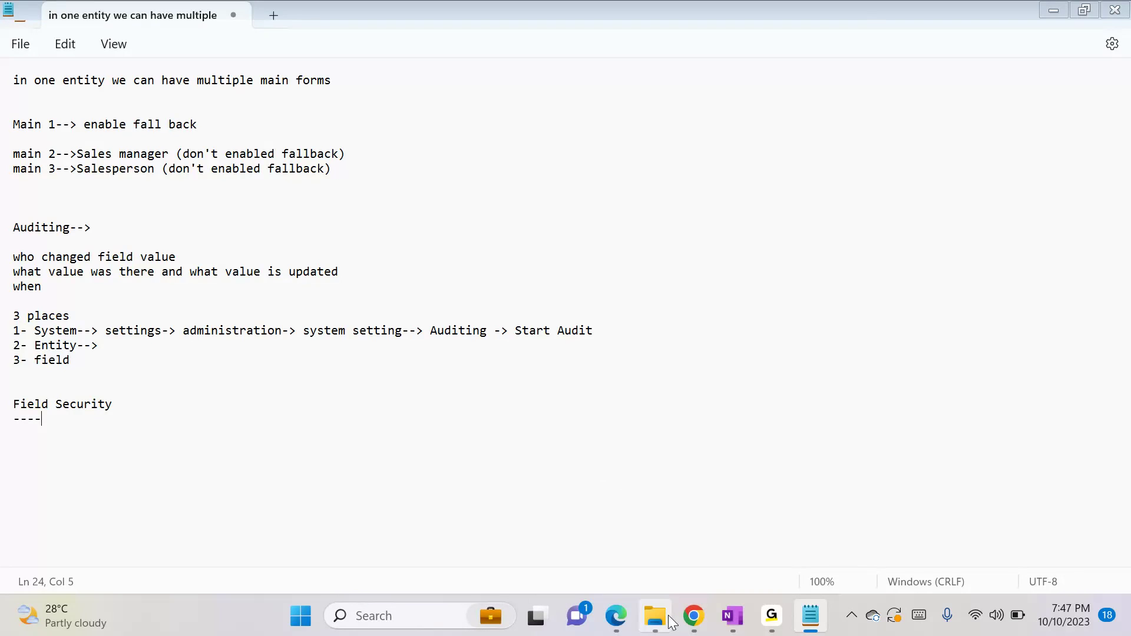
key("super")
type("pp")
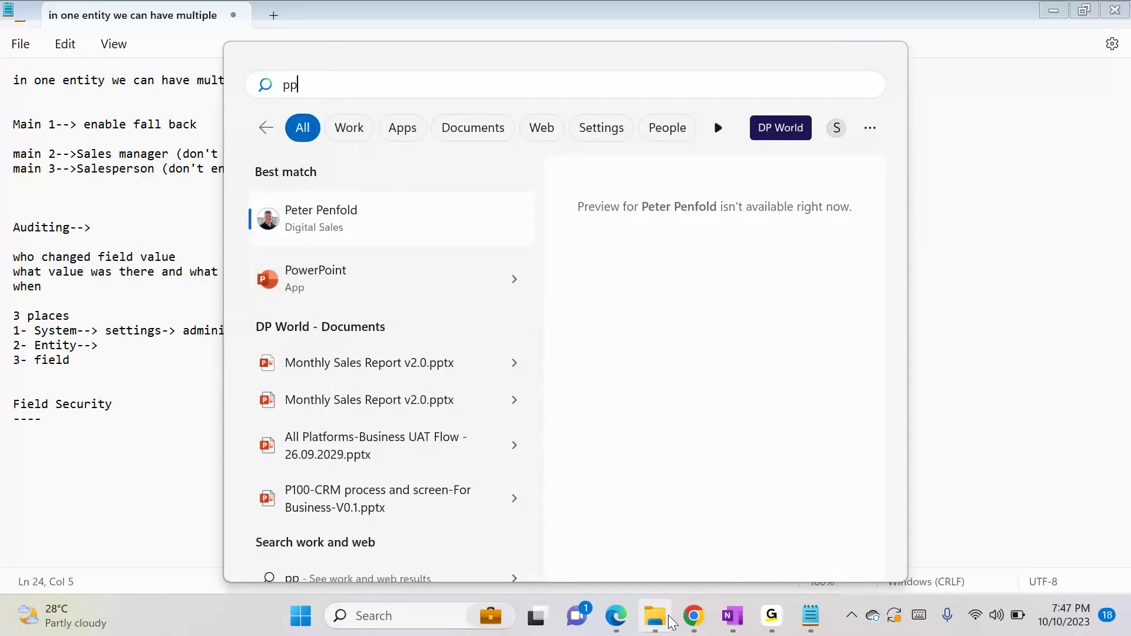
left_click(364, 285)
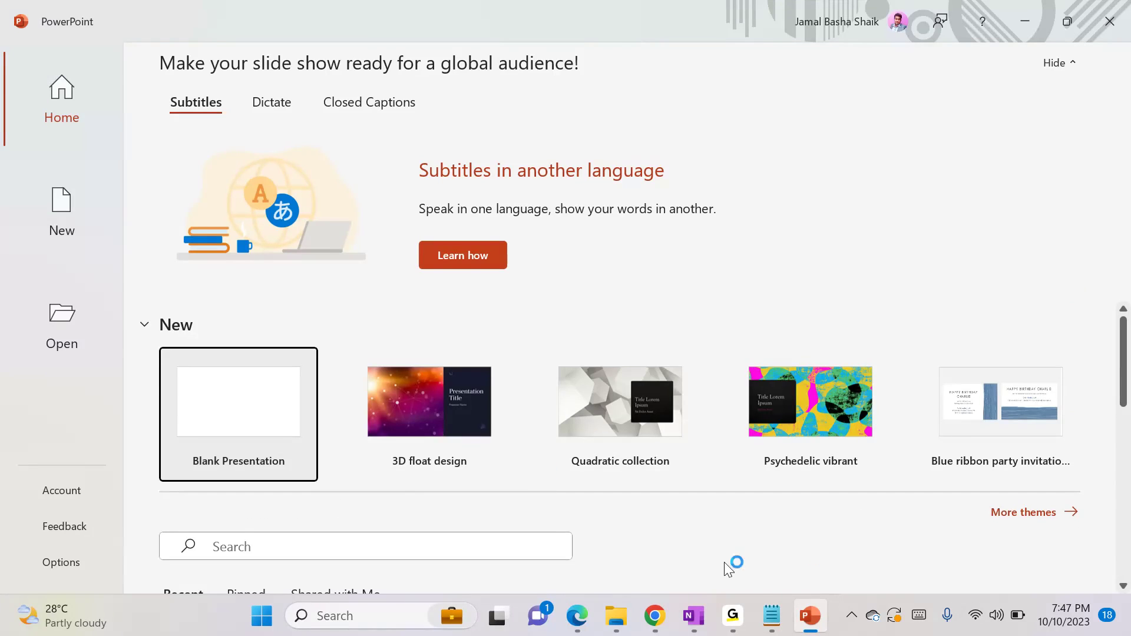
right_click(808, 619)
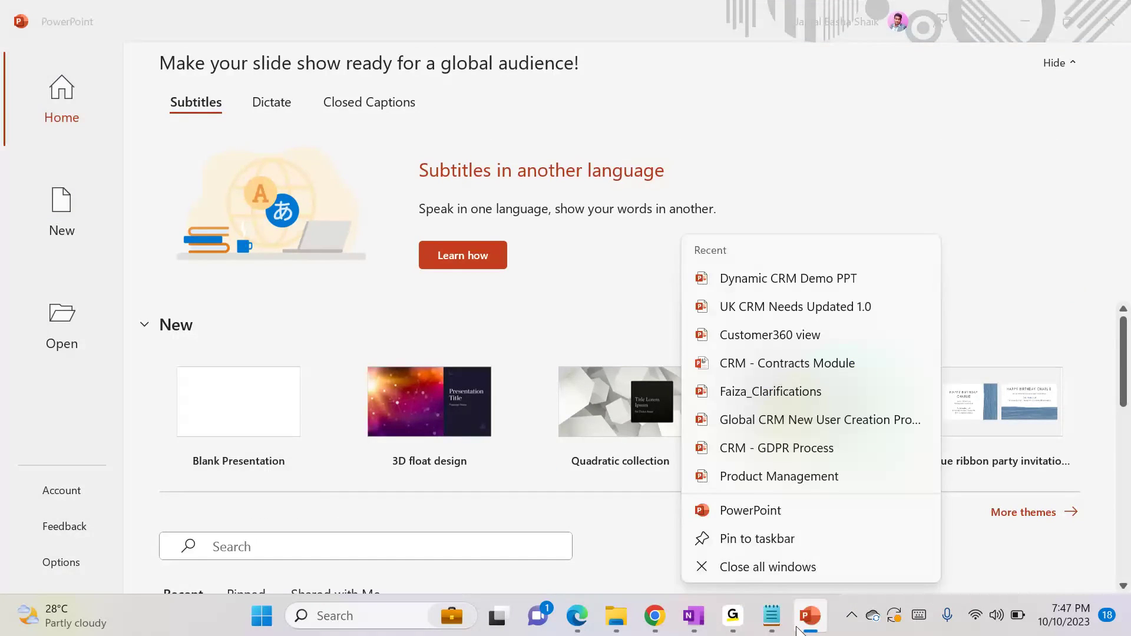
left_click(818, 280)
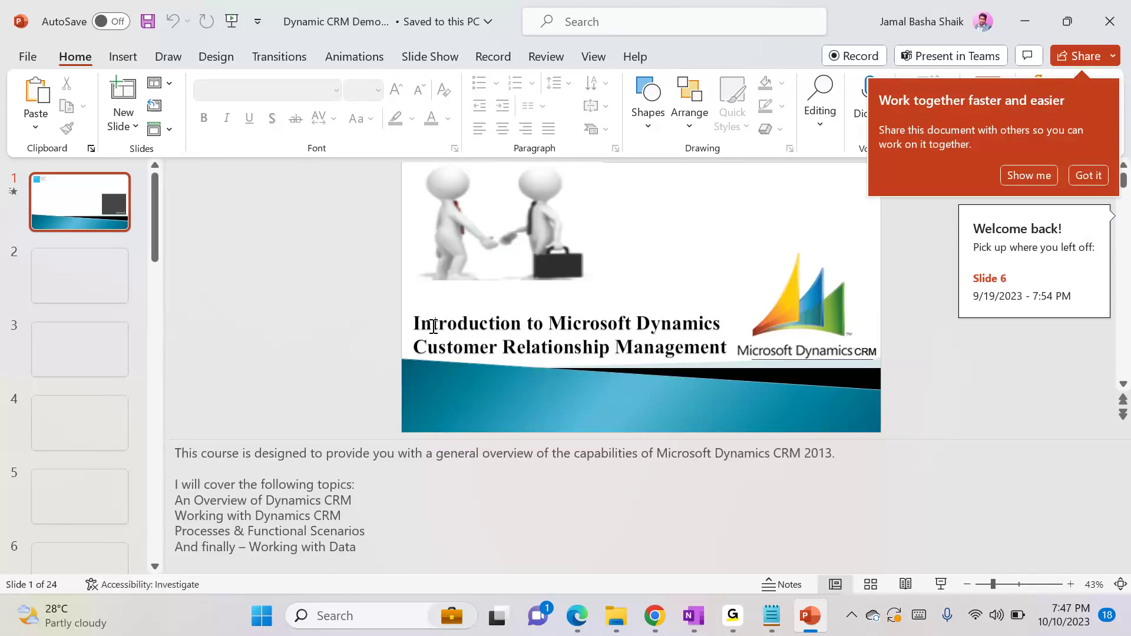
Look through the presentation's slides one after another from slide 2 to slide 20
left_click(76, 296)
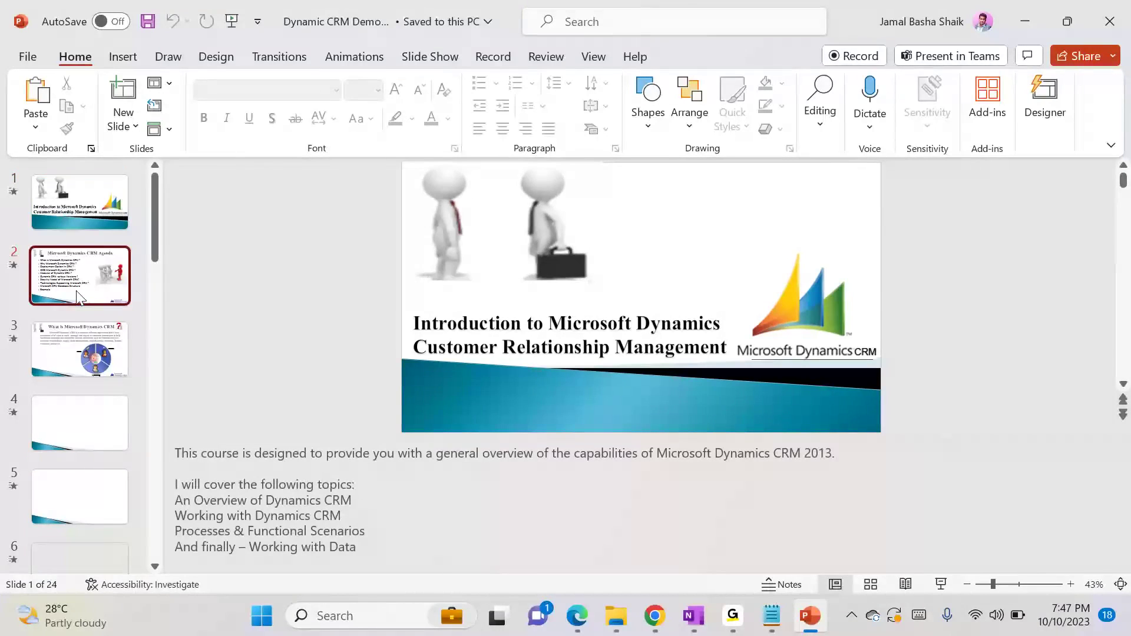
key("Down")
key("Down")
key("Down")
key("Down")
key("Down")
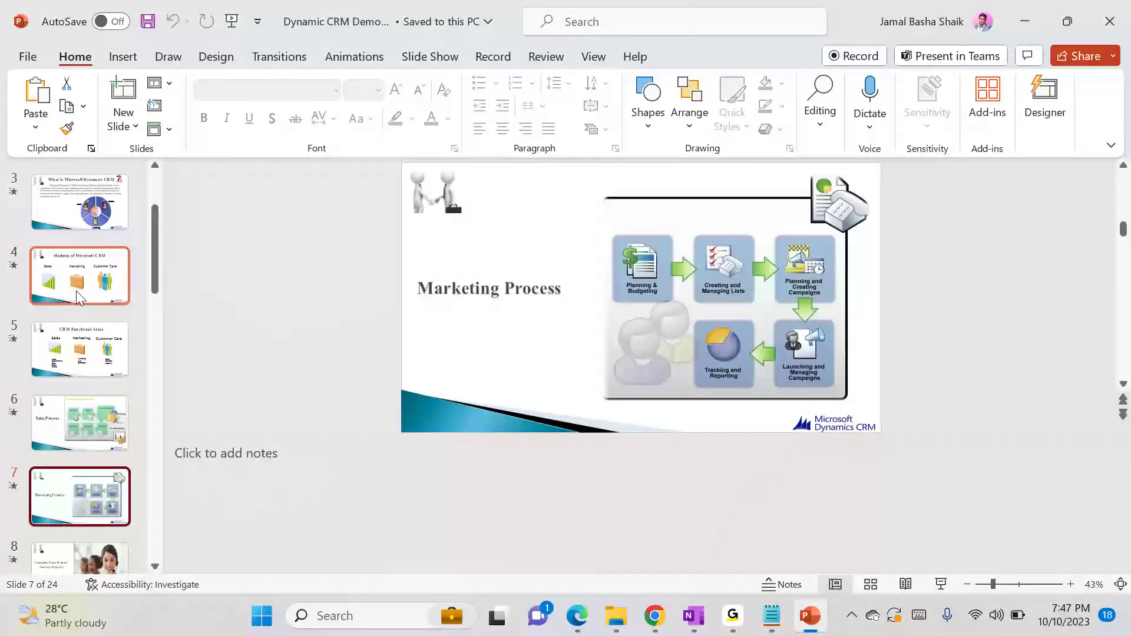
key("Down")
key("Down")
key("Down")
key("Down")
key("Down")
key("Down")
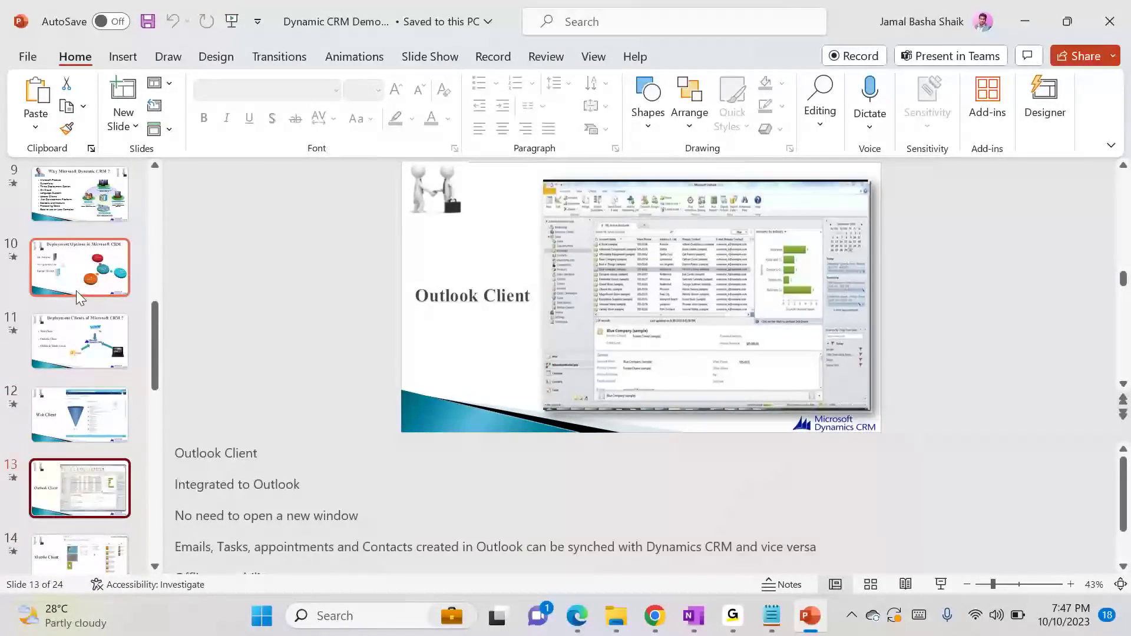
key("Down")
key("Down")
key("Down")
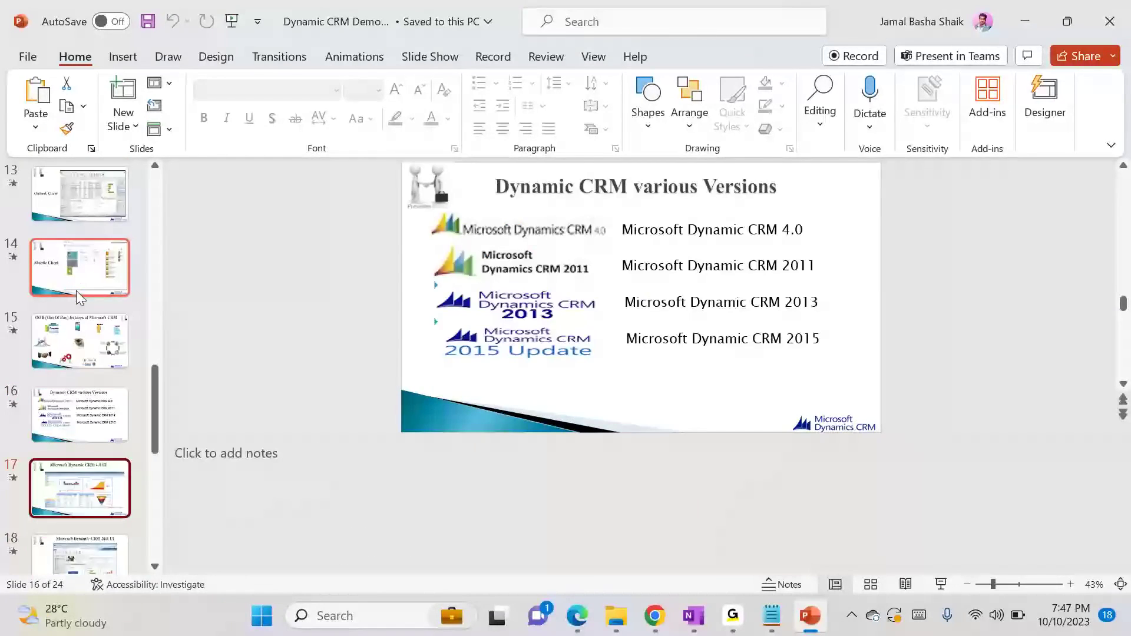
key("Down")
key("Down")
key("Down")
key("Down")
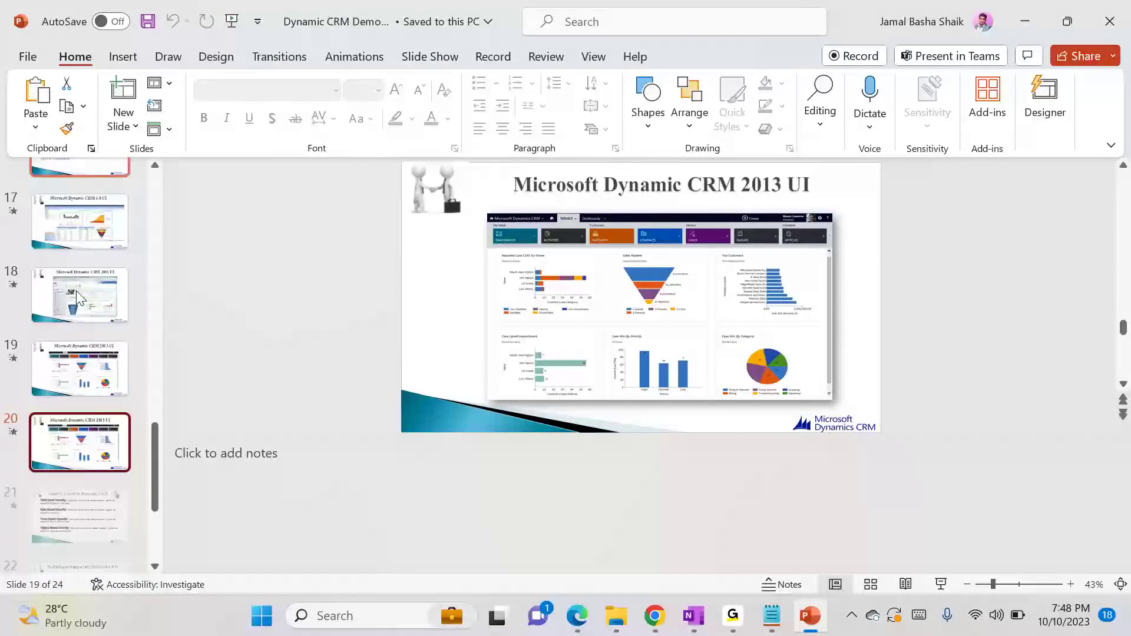
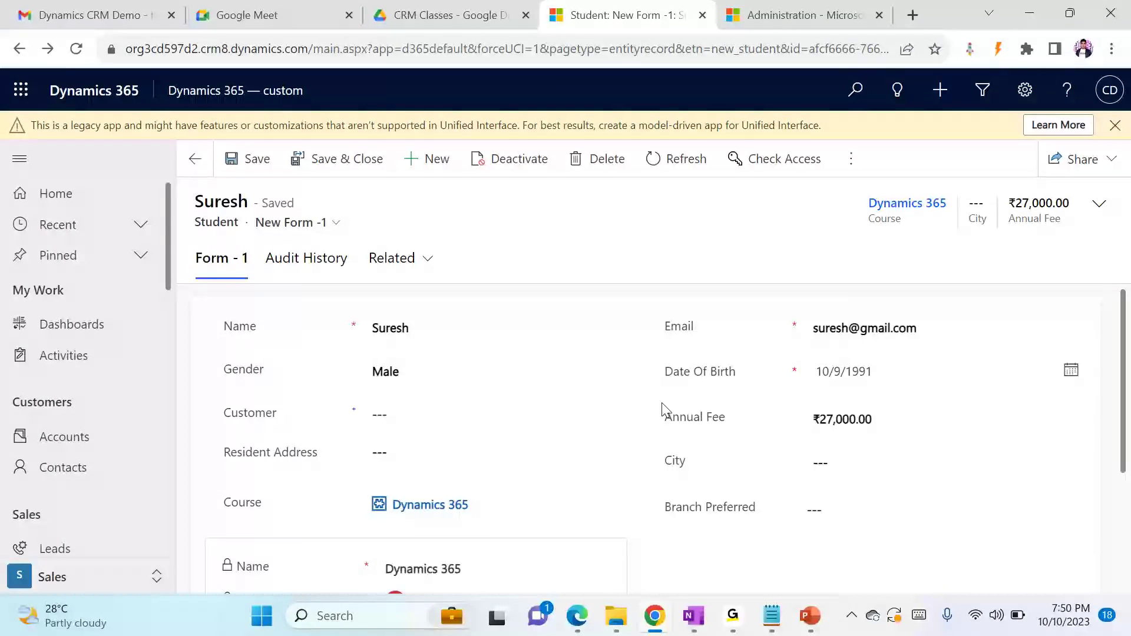
Check the Annual Fee field and signed-in account on the student record, and view the same record in the incognito Chrome window
left_click(675, 416)
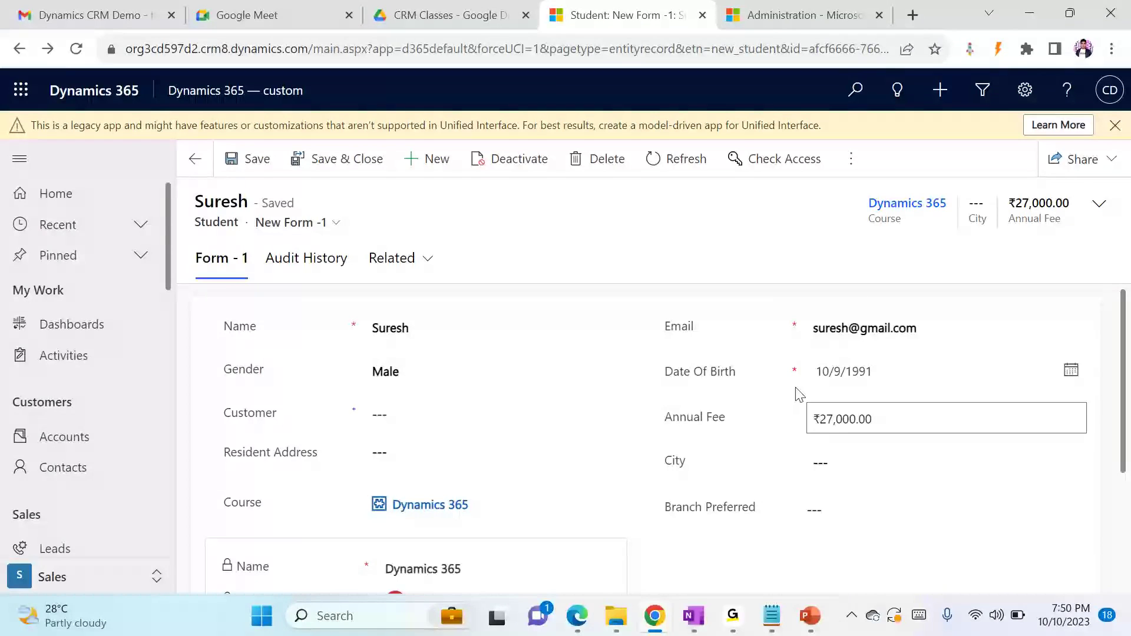
left_click(1111, 89)
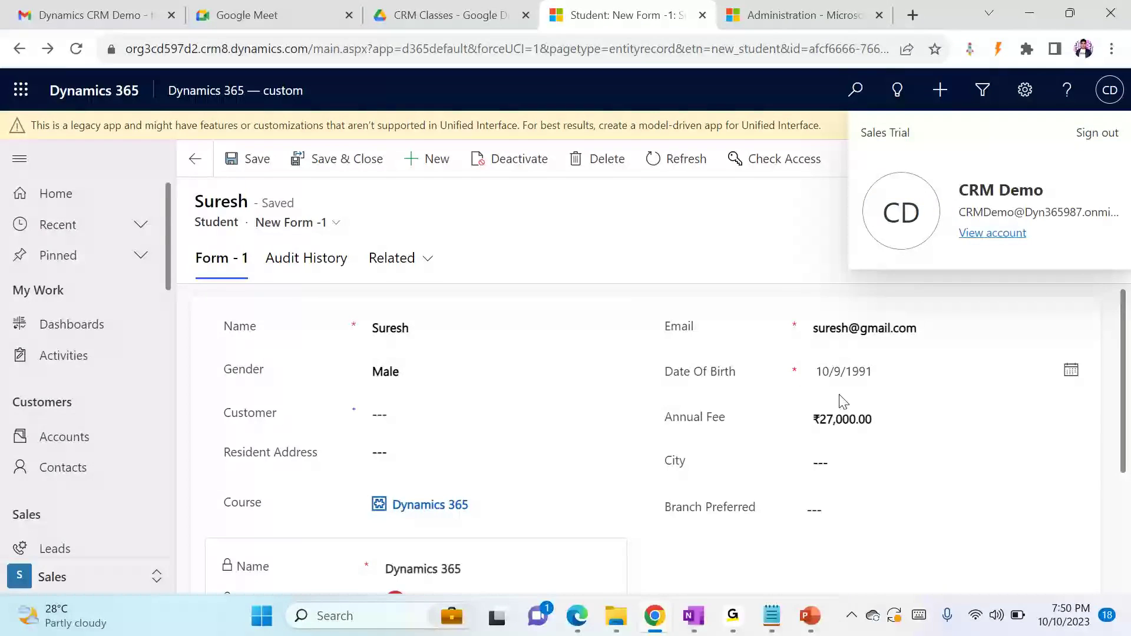
mouse_move(655, 616)
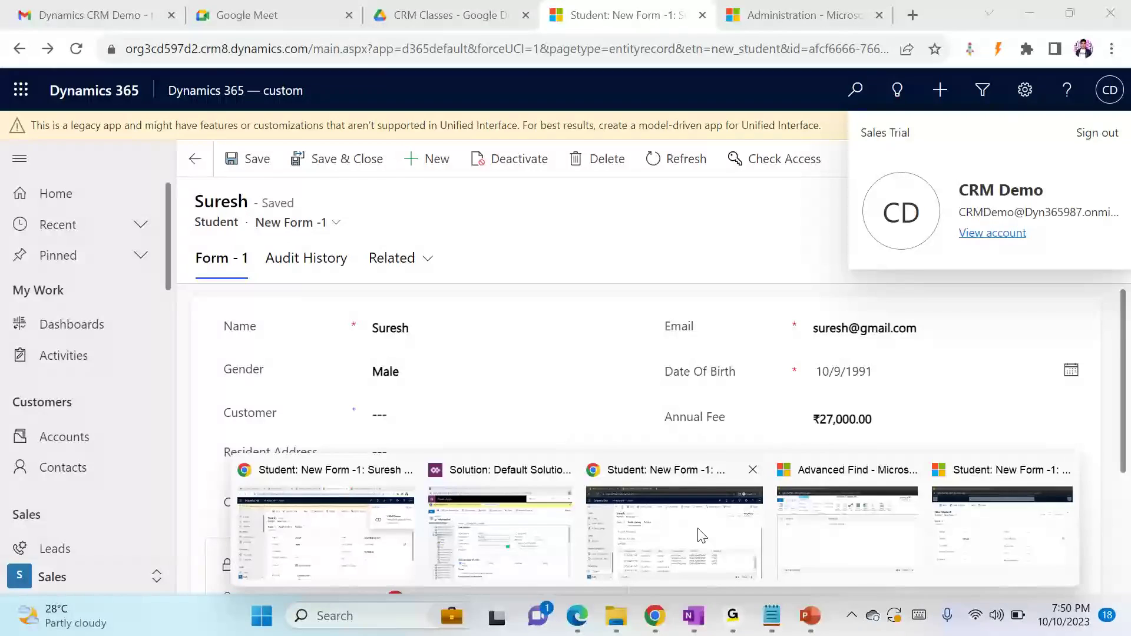
left_click(701, 536)
left_click(239, 228)
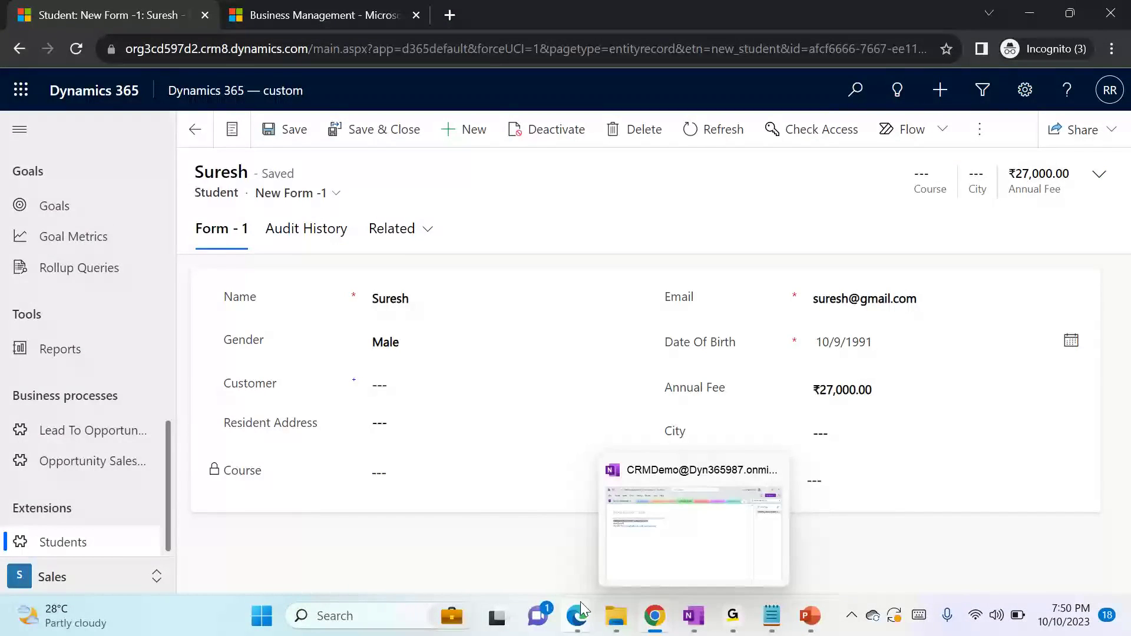
Switch to Edge, go to the Students list under Extensions, and open the student record created on 10/10/2023
mouse_move(581, 602)
left_click(436, 522)
left_click(190, 15)
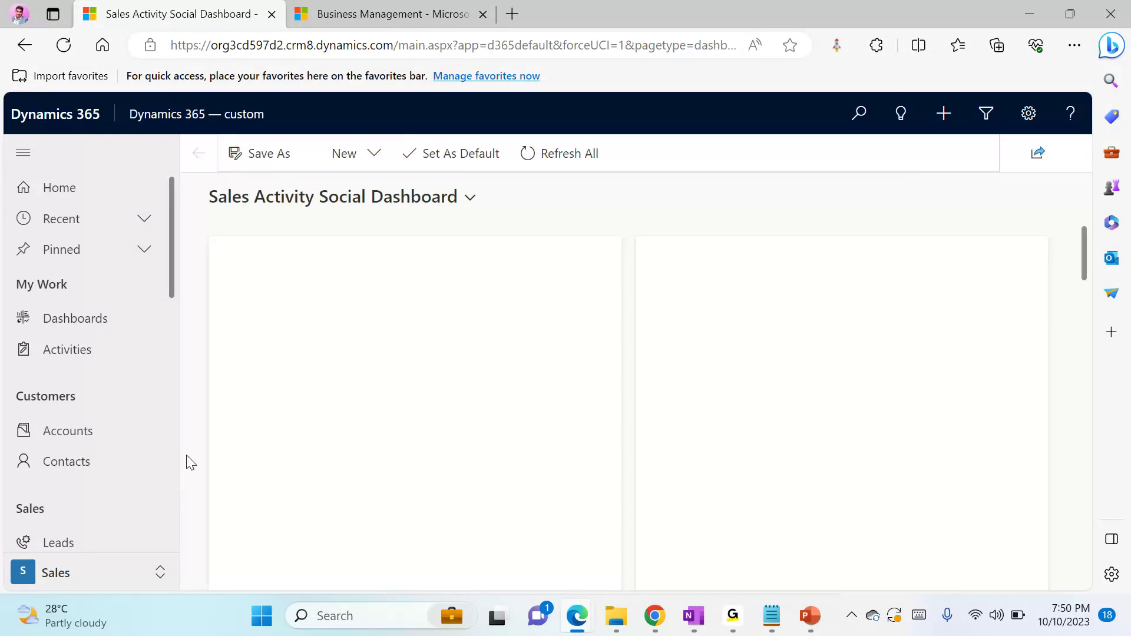
left_click(161, 452)
left_click_drag(168, 245, 182, 567)
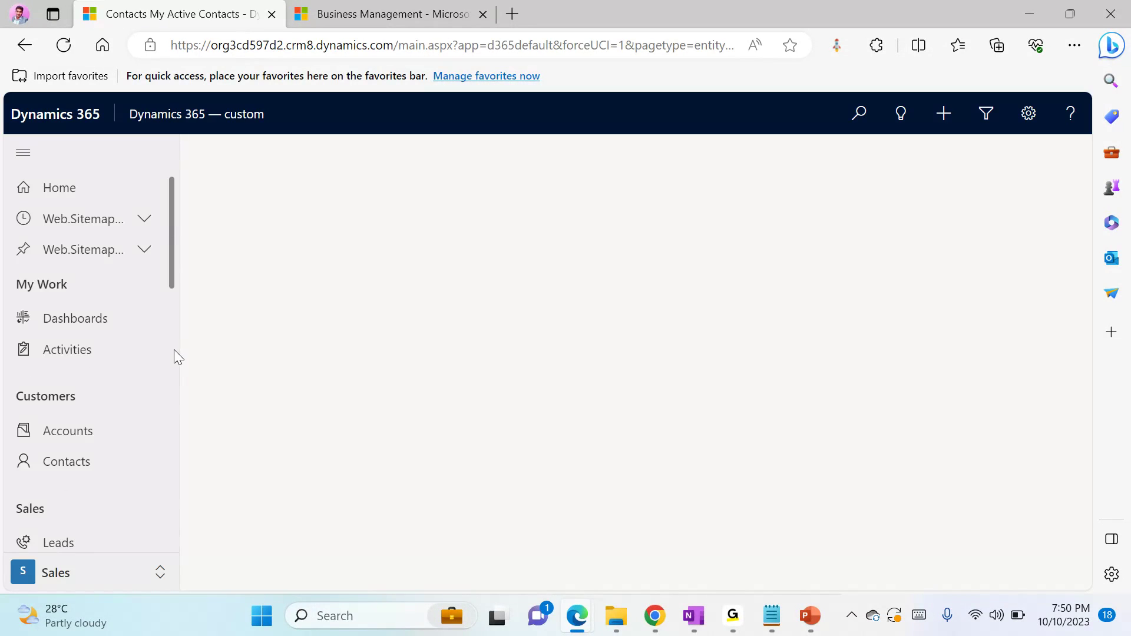
scroll(174, 349, "down", 10)
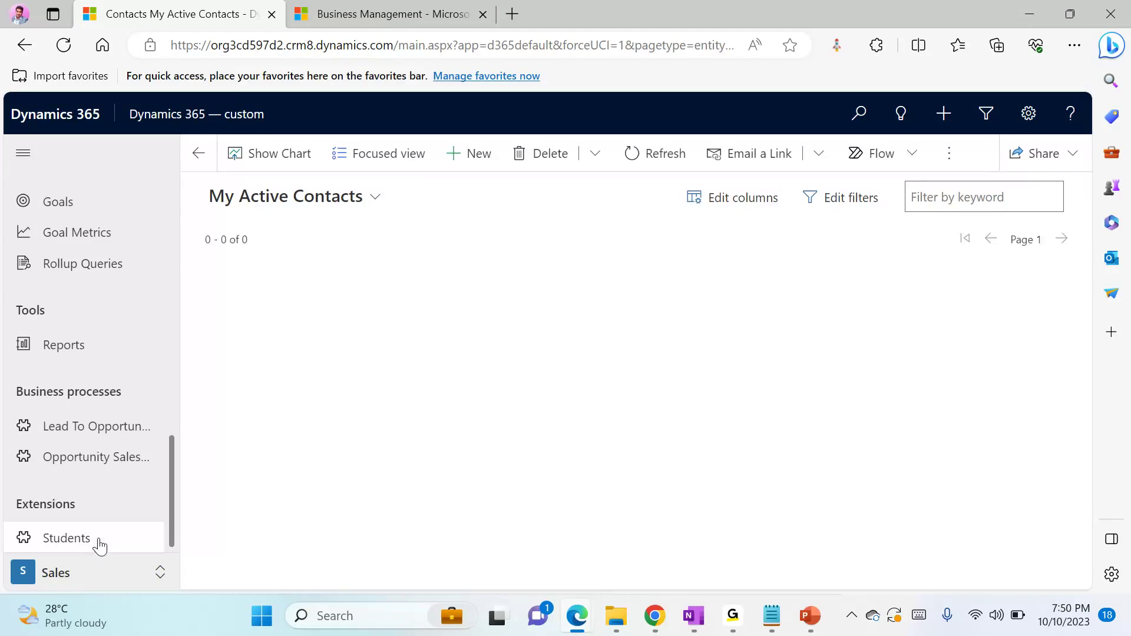
left_click(100, 546)
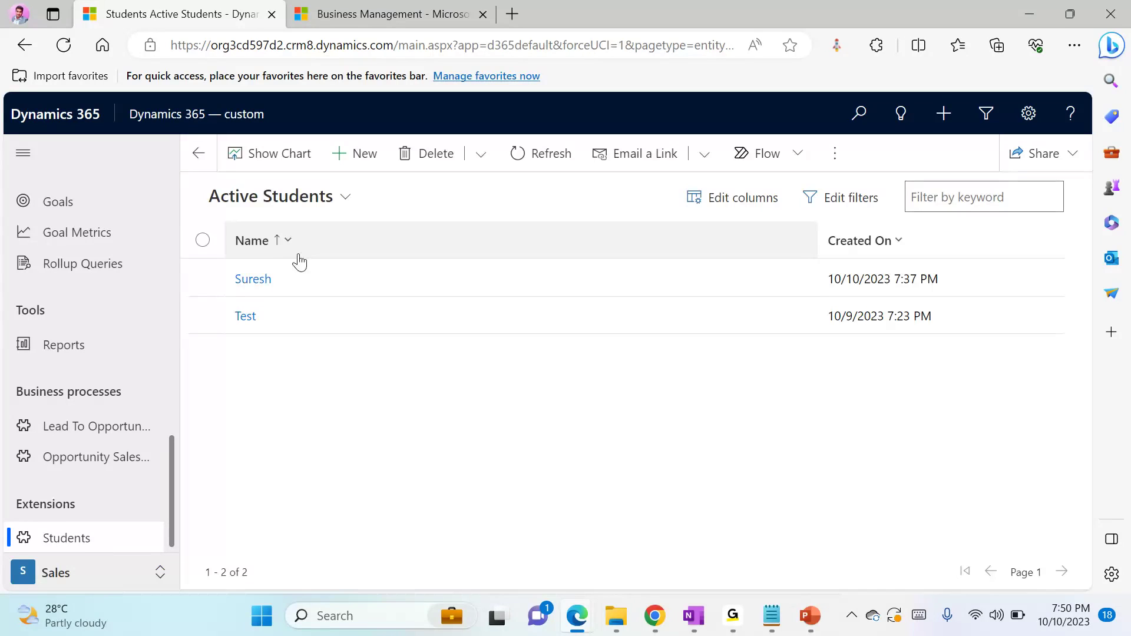
left_click(260, 284)
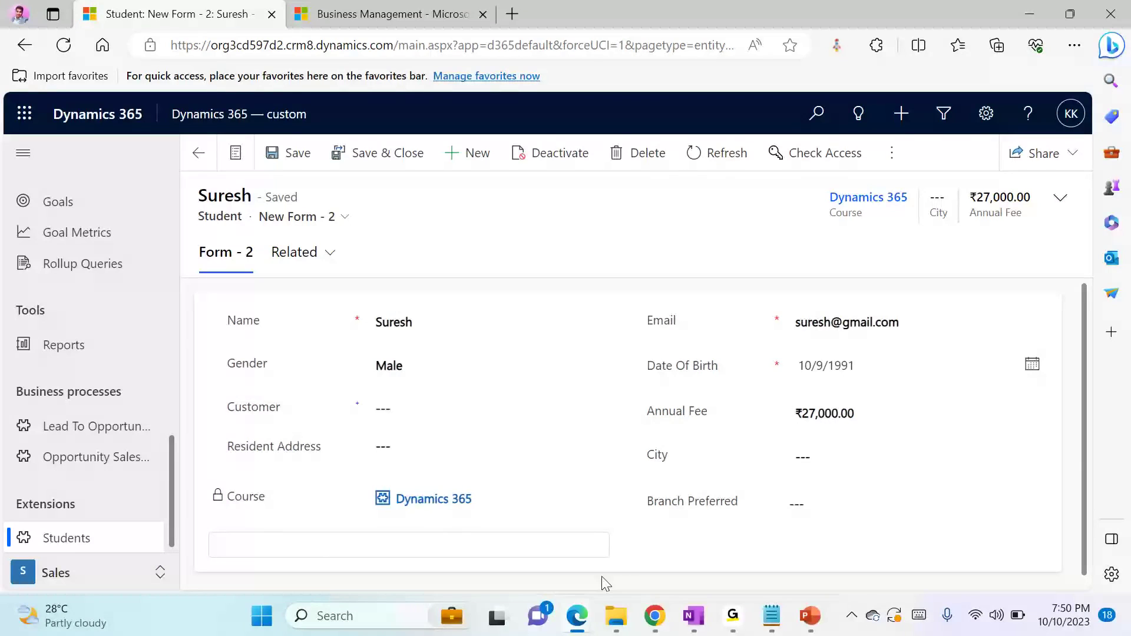
Switch to the Default Solution window in Chrome and list the Student entity's fields
mouse_move(652, 616)
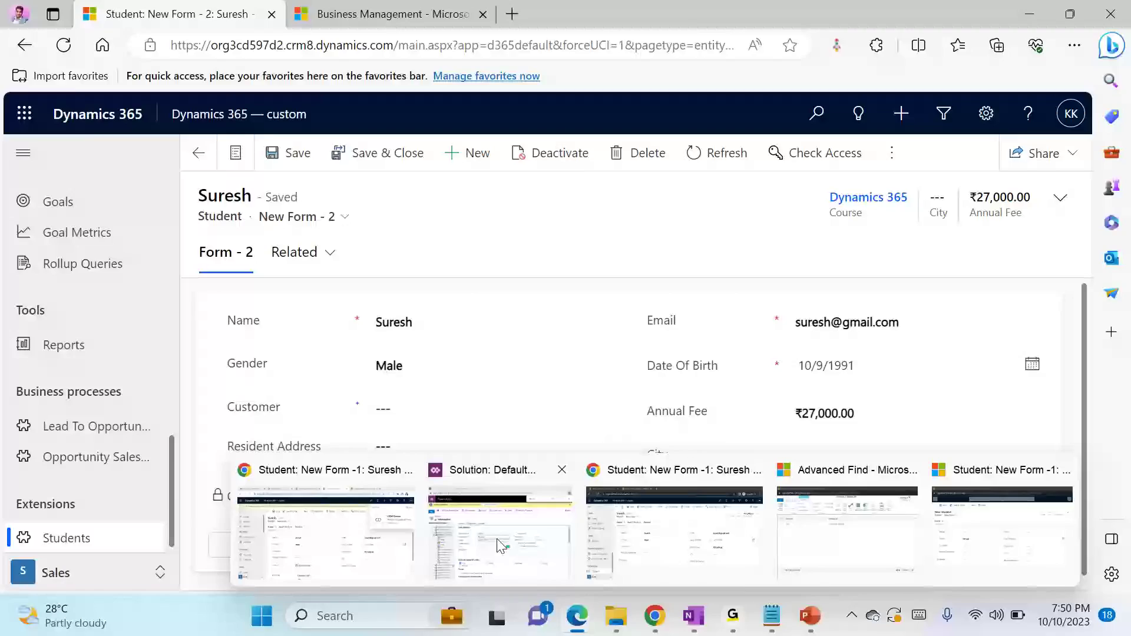
left_click(500, 546)
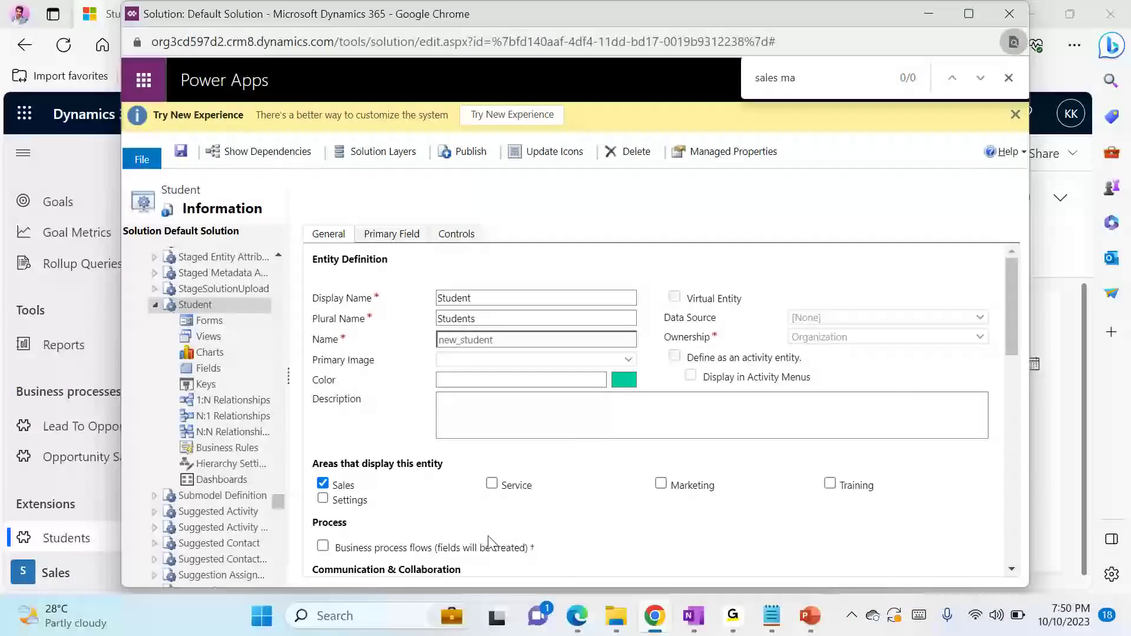
left_click(217, 371)
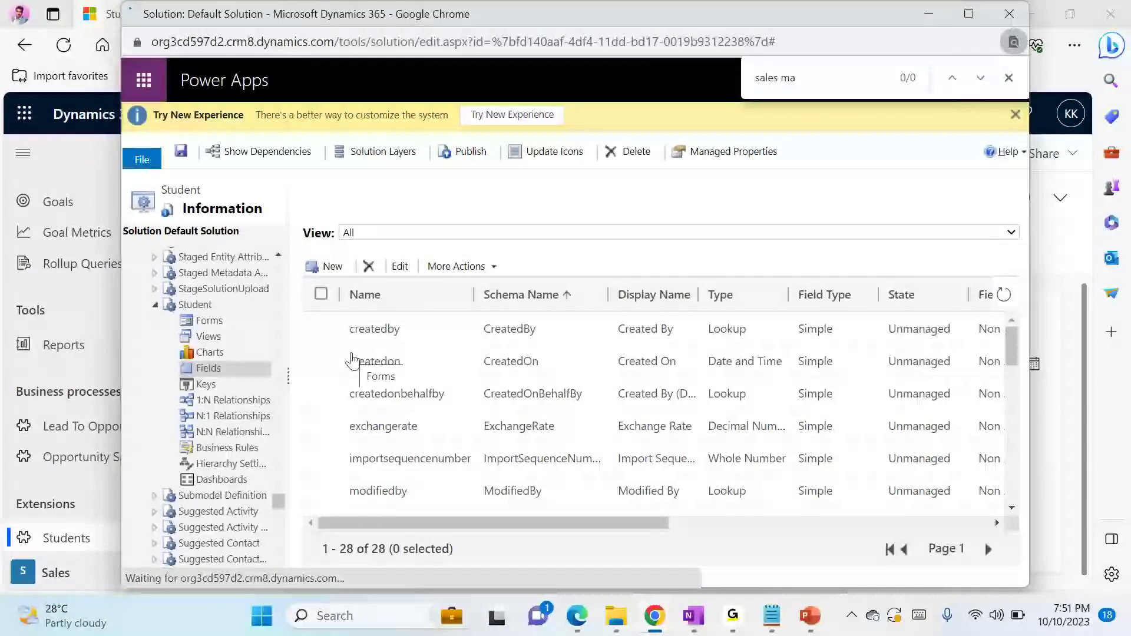
left_click_drag(1013, 349, 1018, 381)
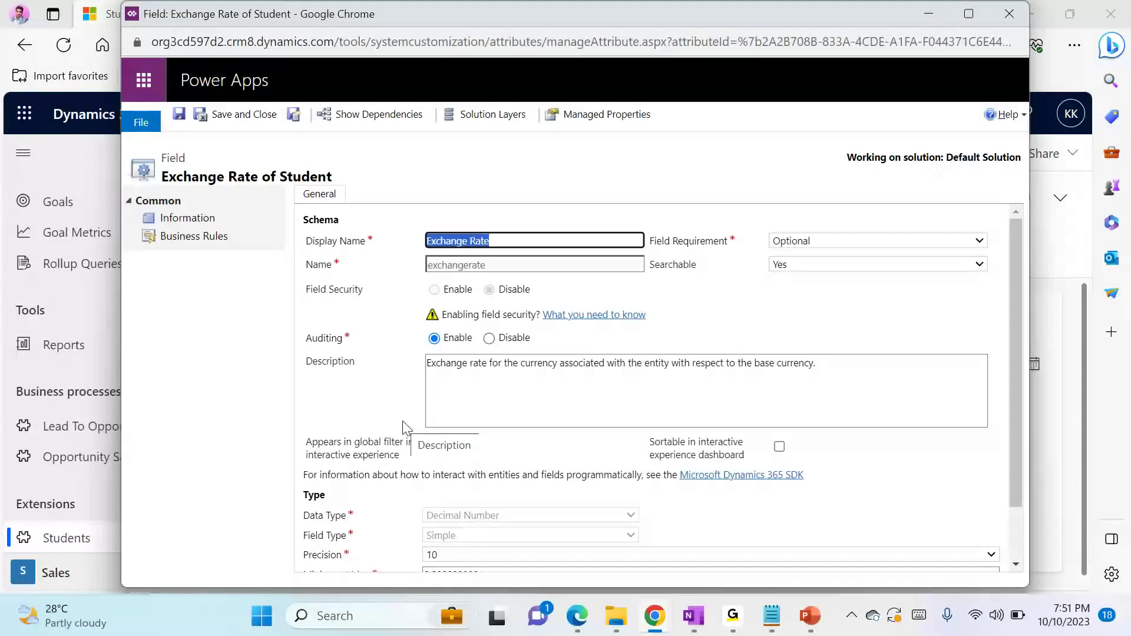
left_click(1010, 14)
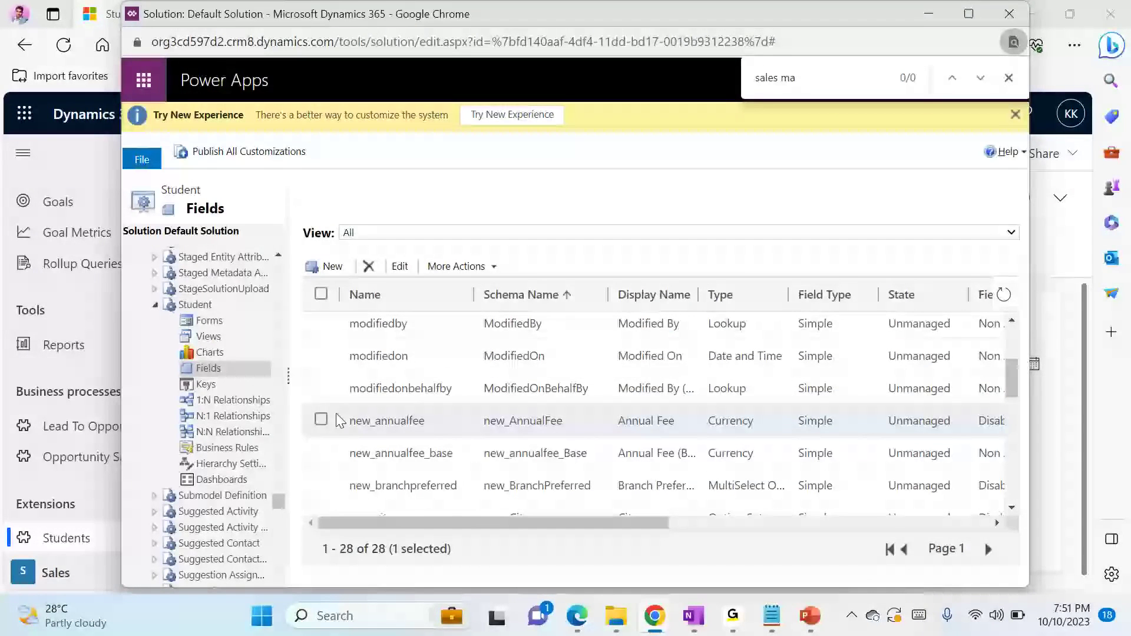
left_click(321, 420)
scroll(324, 420, "up", 2)
double_click(321, 412)
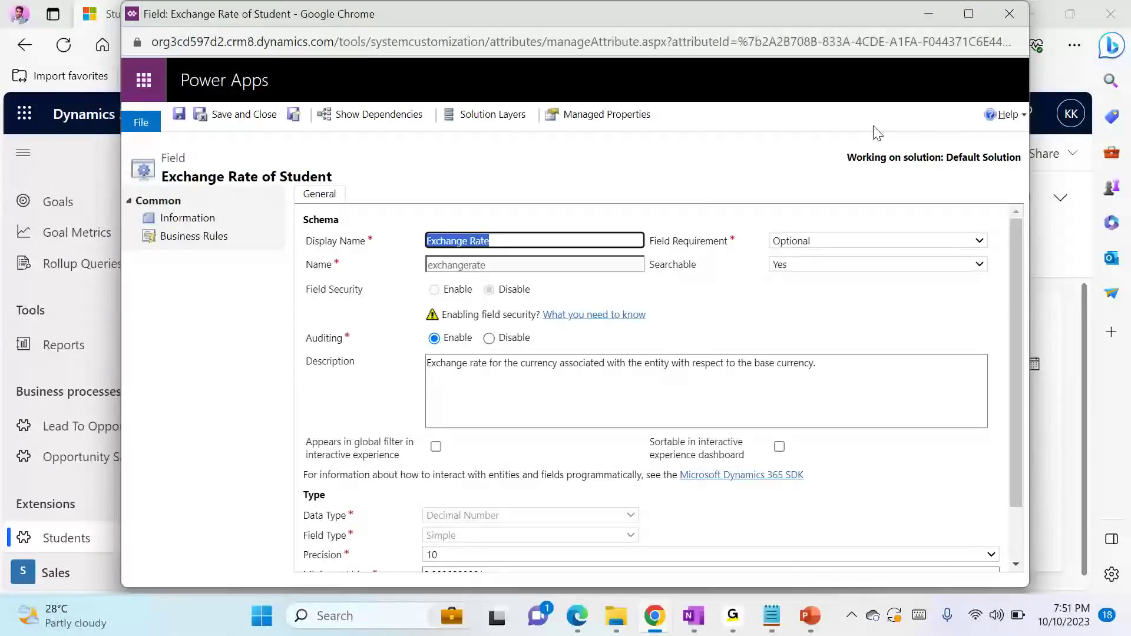
left_click(1007, 33)
left_click(1012, 18)
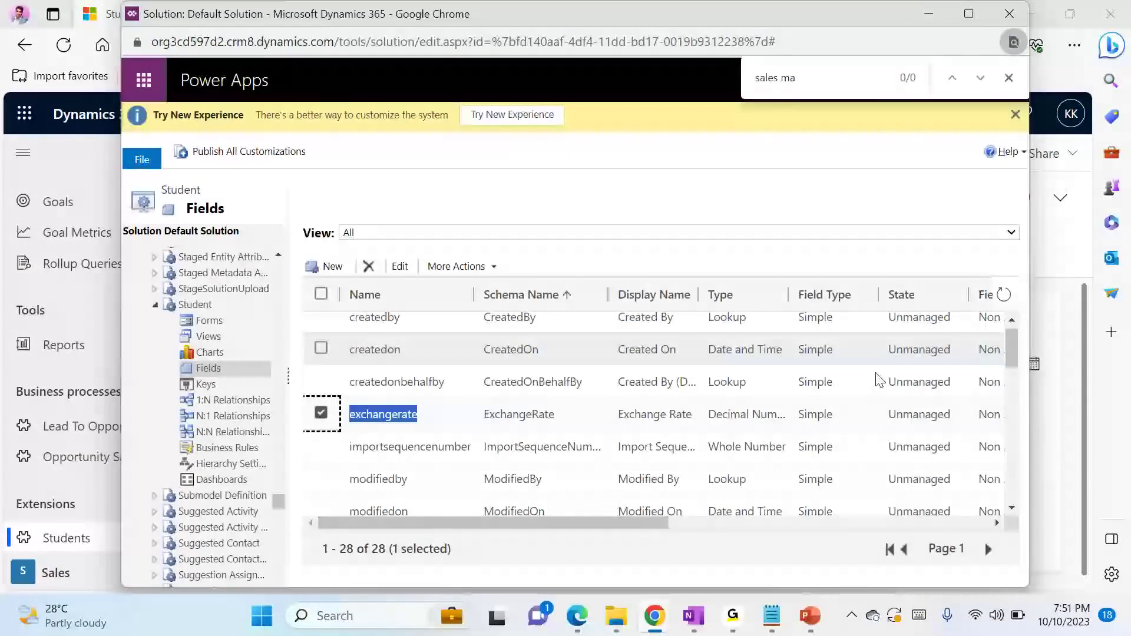
Open the new_annualfee field of the Student entity, enable Field Security on it, and save and close the field
scroll(1009, 371, "down", 2)
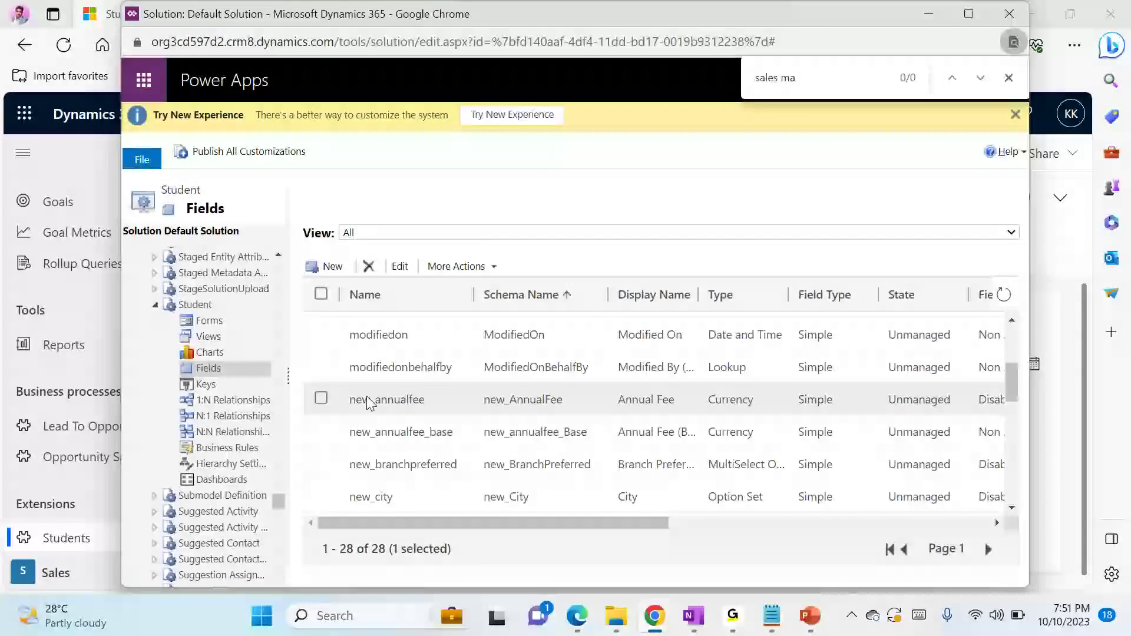
scroll(367, 396, "up", 2)
scroll(328, 406, "down", 2)
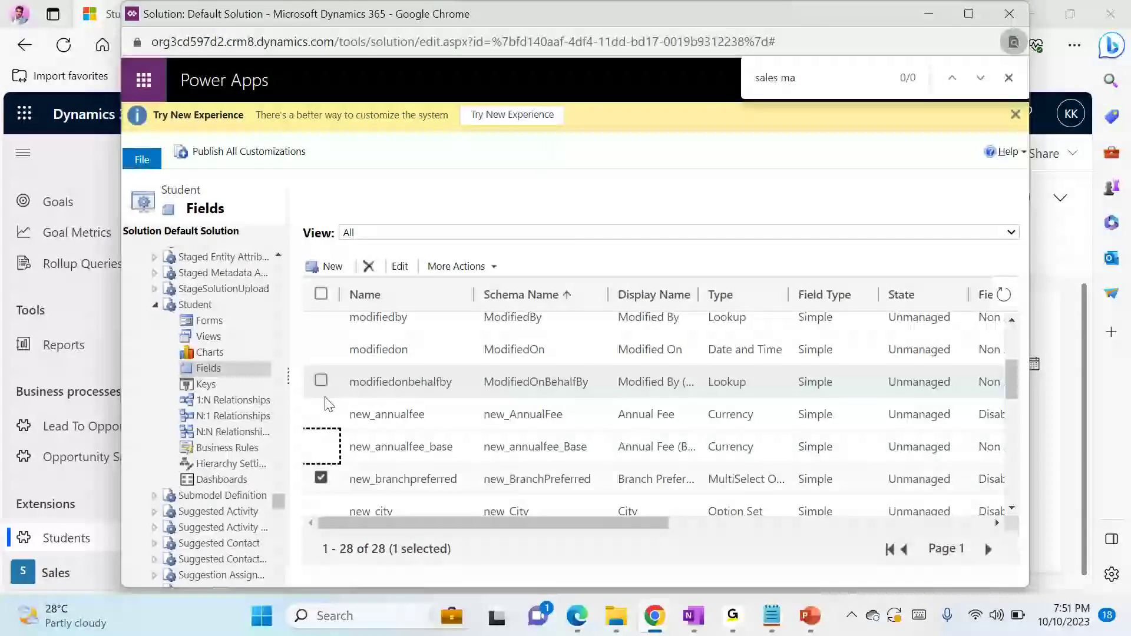
left_click(328, 402)
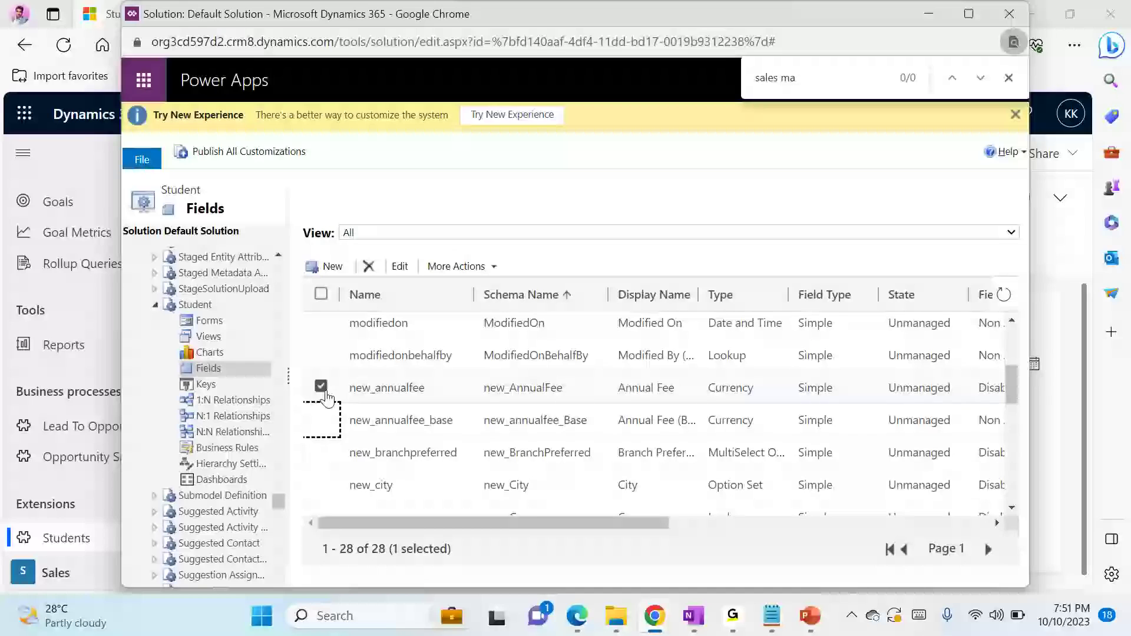
double_click(370, 386)
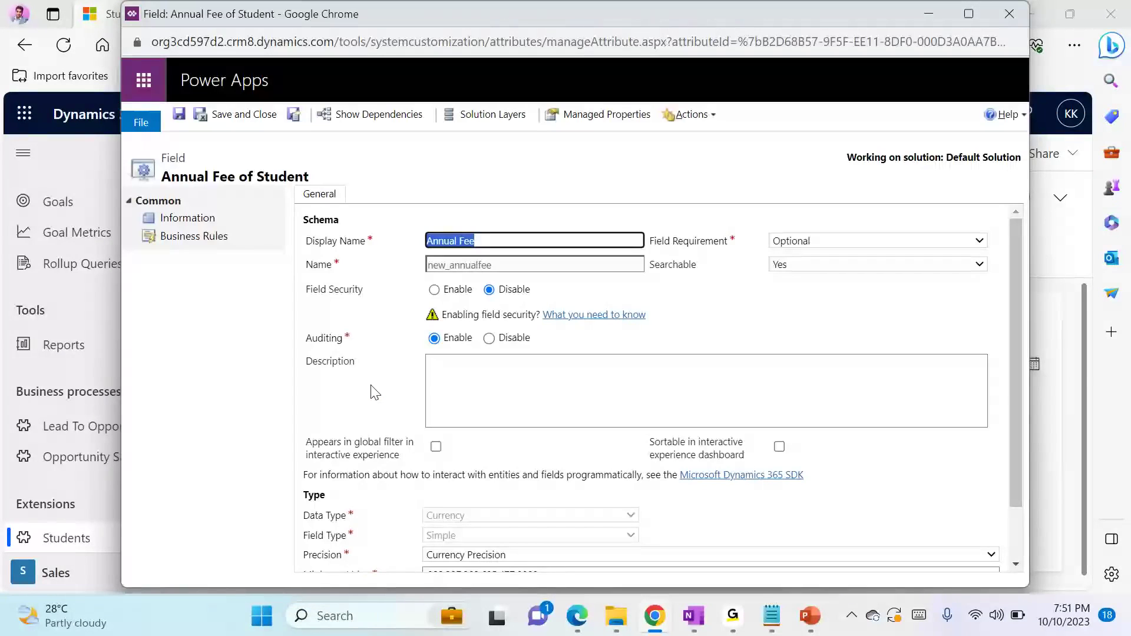
left_click(443, 285)
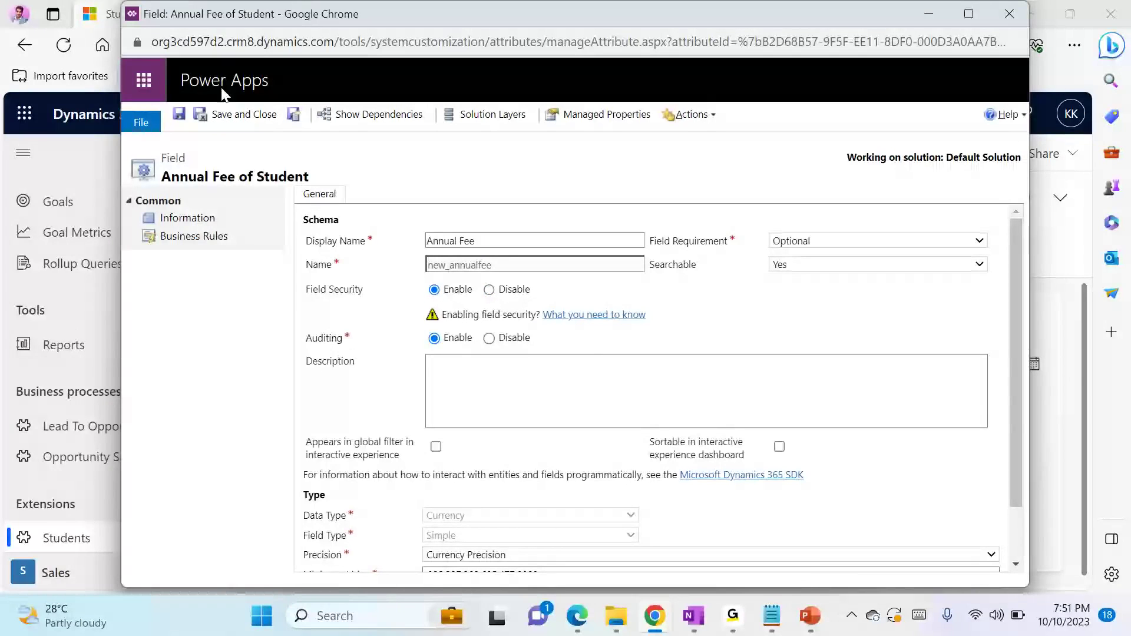
left_click(228, 114)
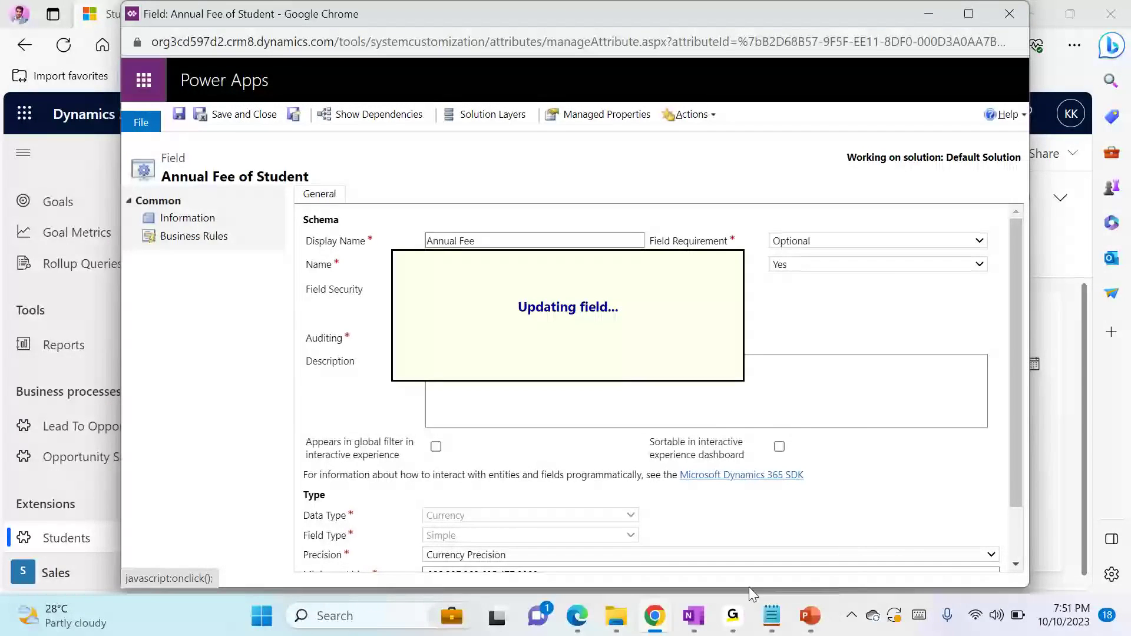
In the Notepad notes under Field Security, add the line "1- enable field security" and begin the line "2-"
left_click(772, 616)
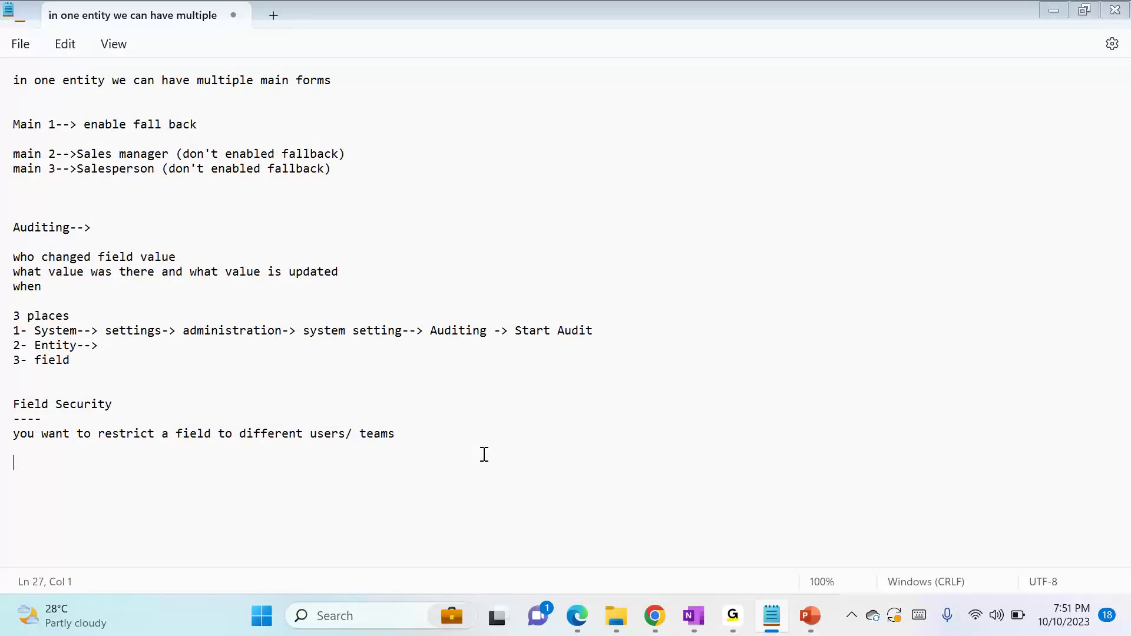
type("enable field security")
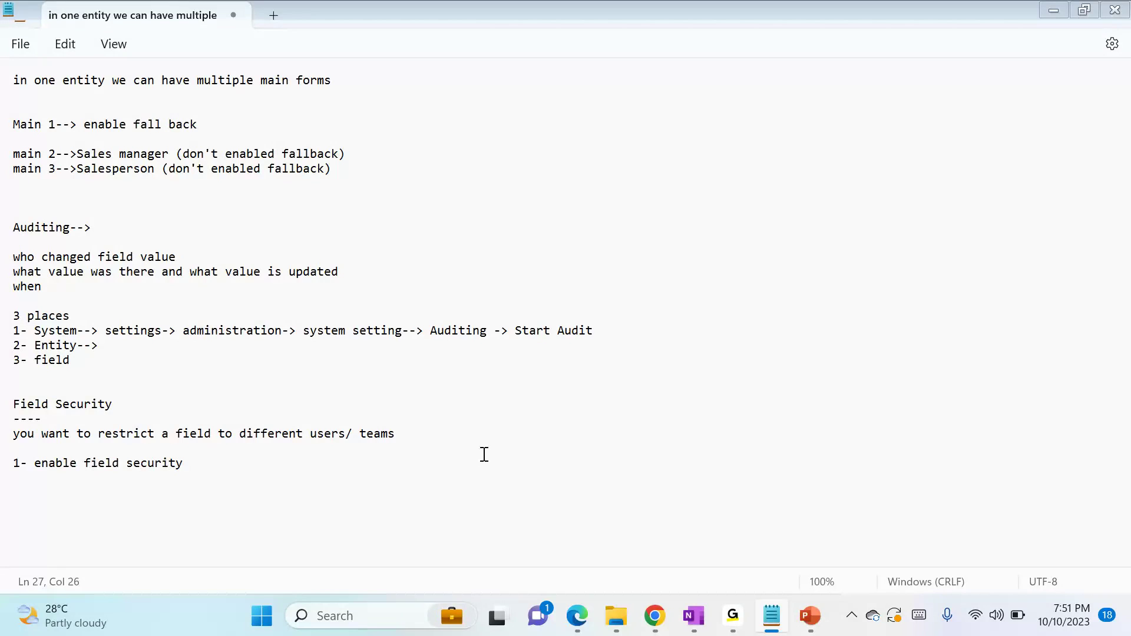
type("field level")
Return to the Default Solution window, select the Student entity, and publish its customizations
key("alt+Tab")
left_click(229, 309)
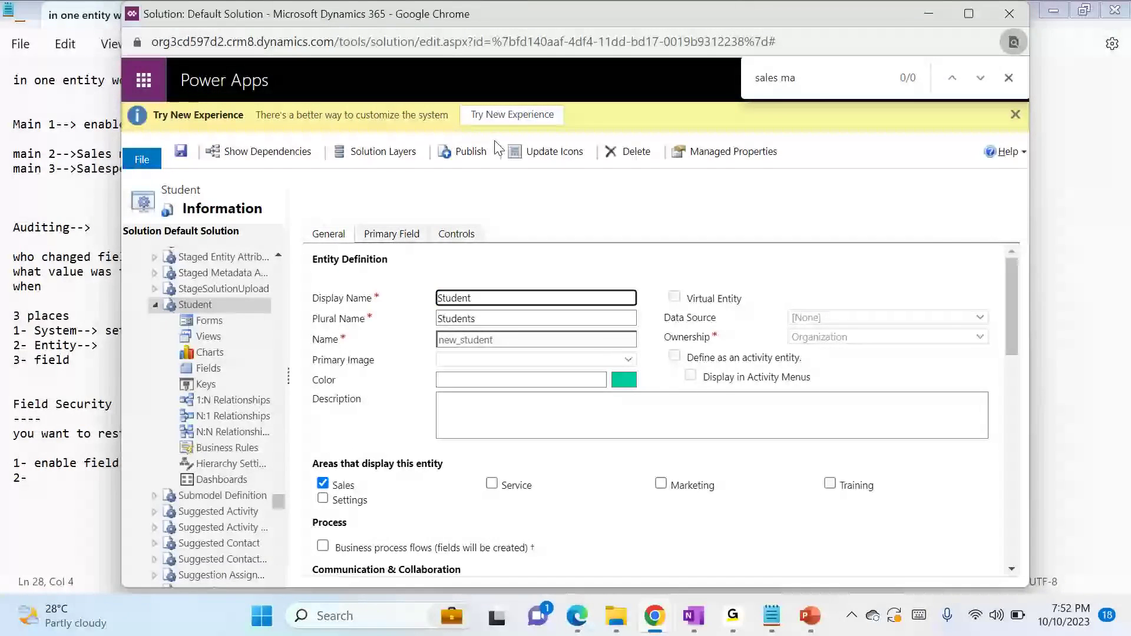
left_click(467, 154)
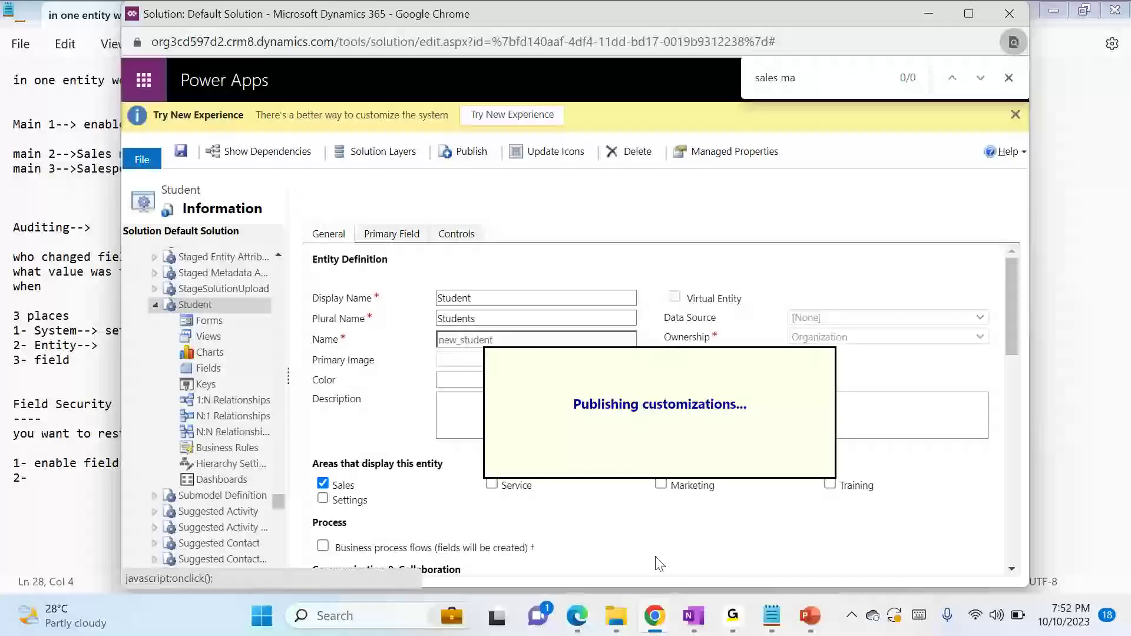
Switch to the administrator's Chrome window and reload the student record to check the Annual Fee field
mouse_move(655, 614)
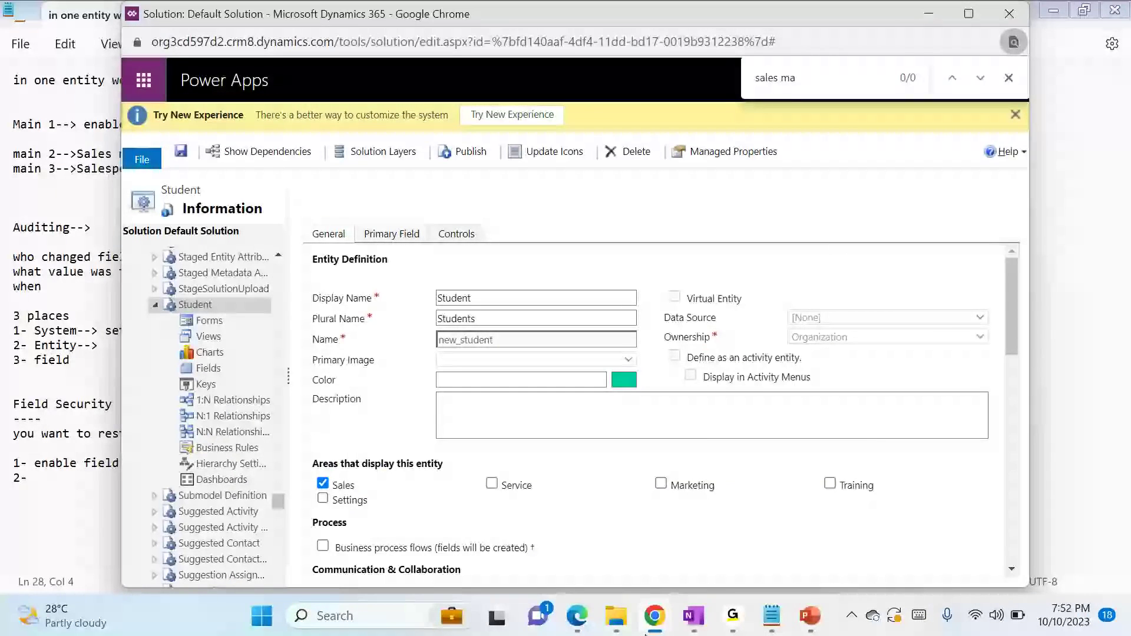
left_click(379, 563)
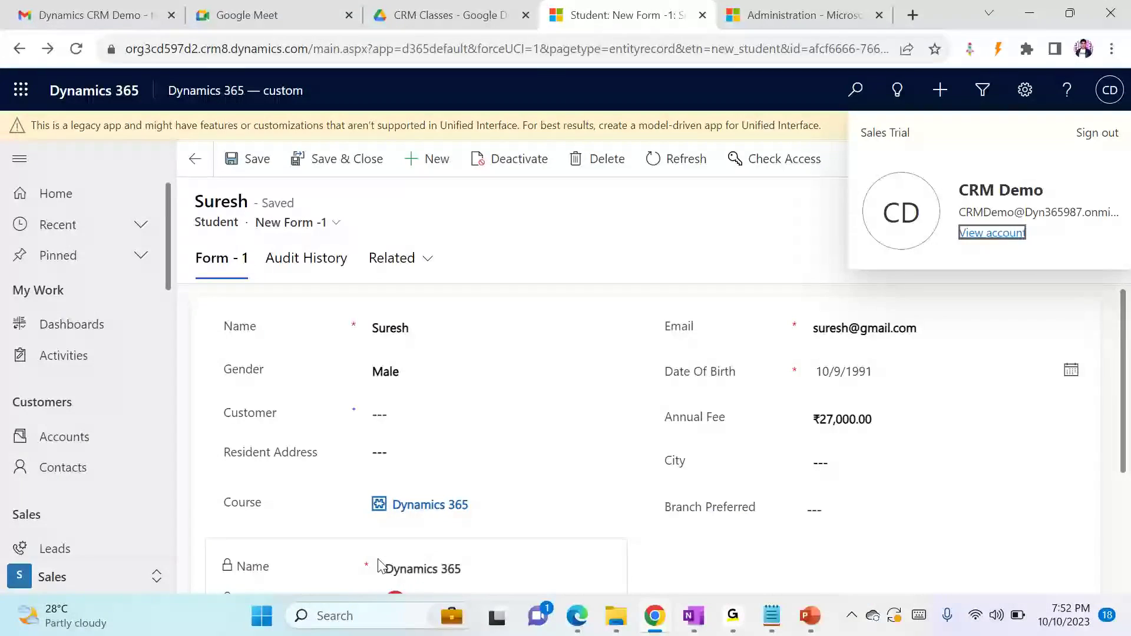
key("F5")
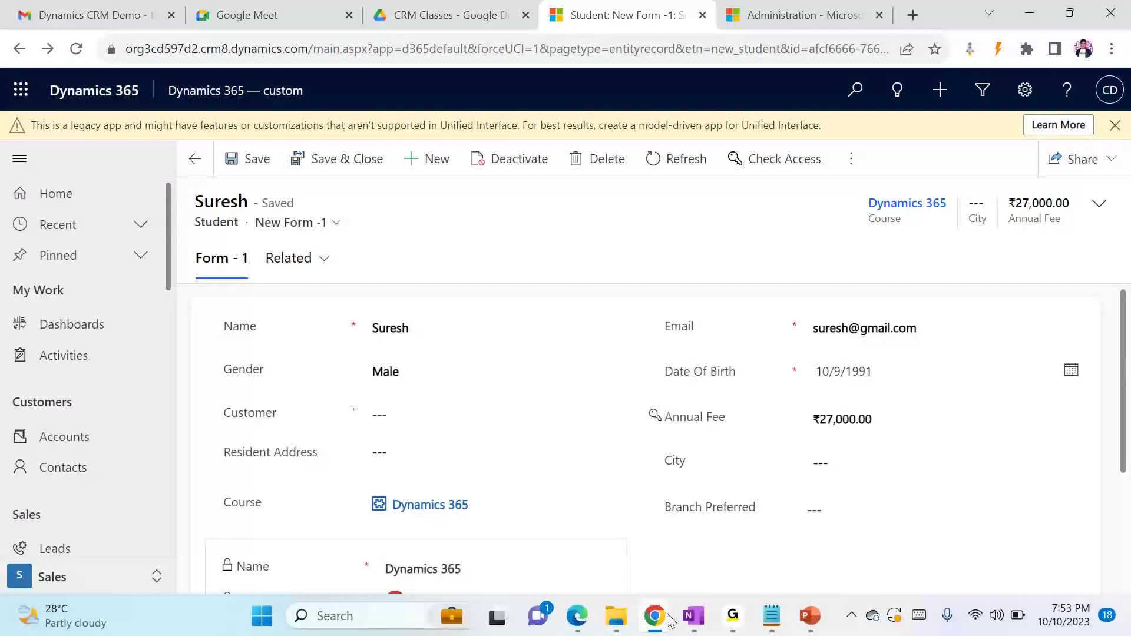
Switch to the incognito Chrome window and reload the student record to check Annual Fee for the second user
mouse_move(670, 620)
left_click(706, 526)
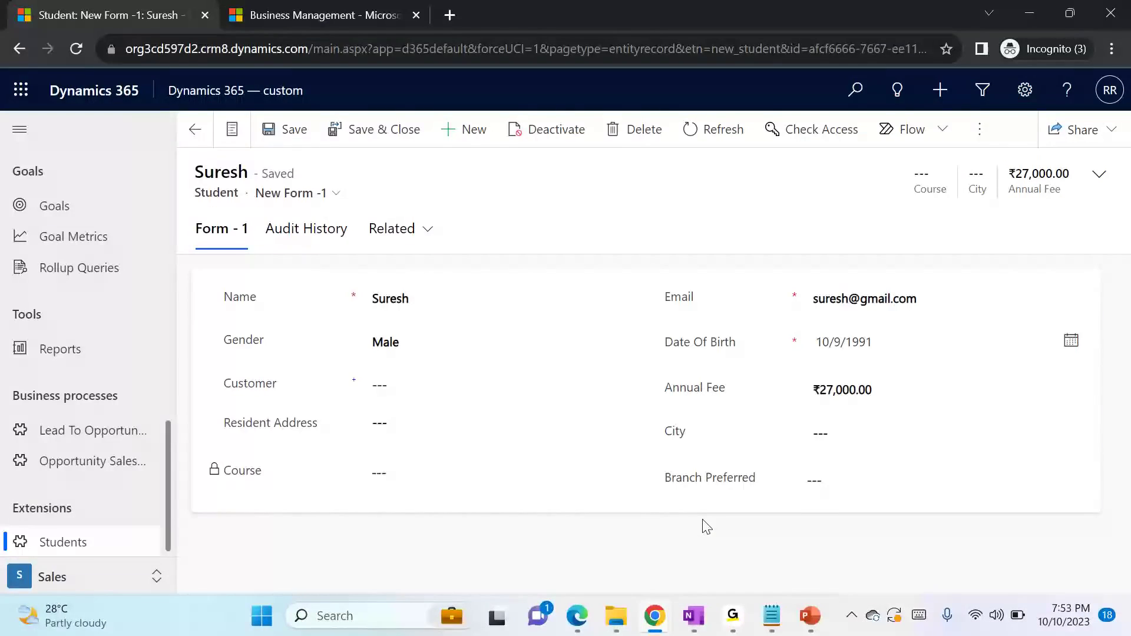
key("F5")
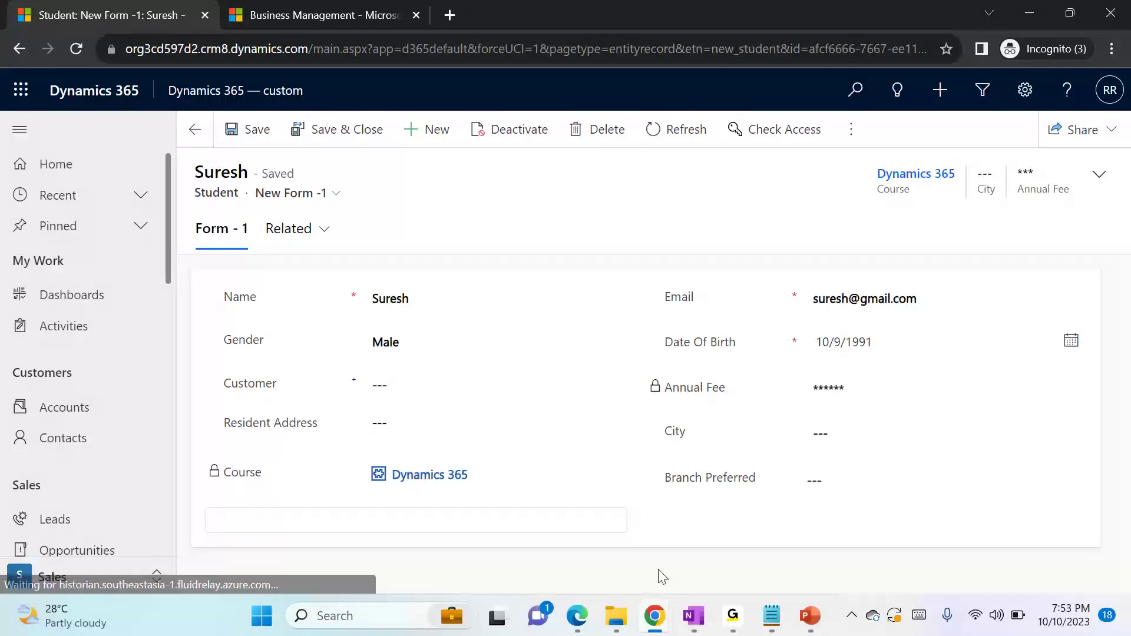
Switch to Edge and refresh the student record, including a full page reload, to check Annual Fee for the third user
mouse_move(577, 615)
left_click(393, 522)
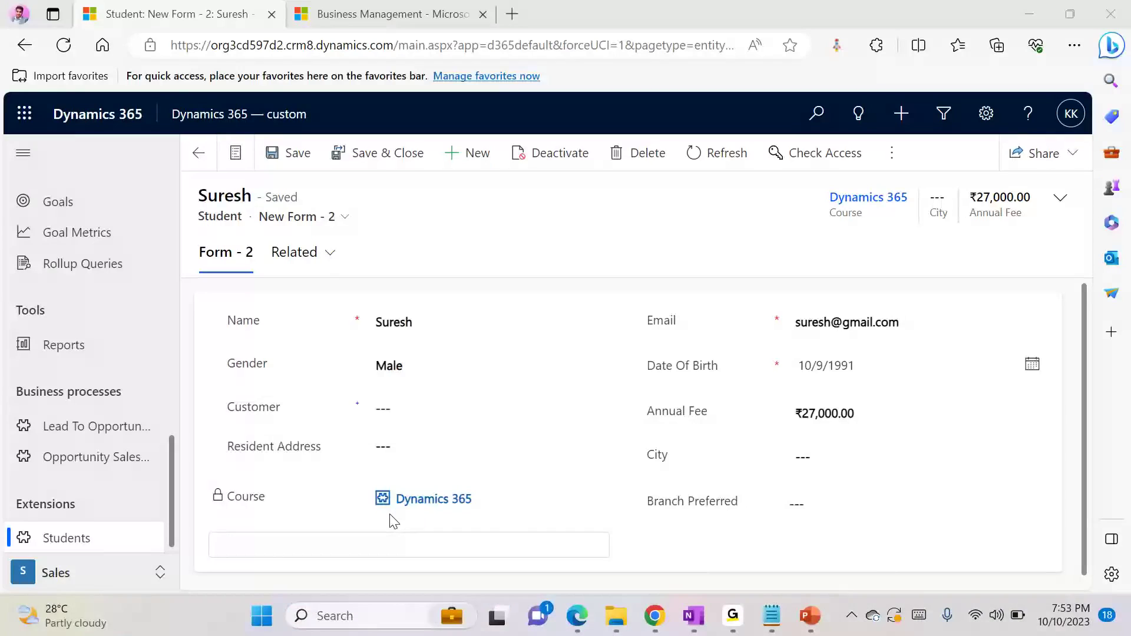
left_click(685, 160)
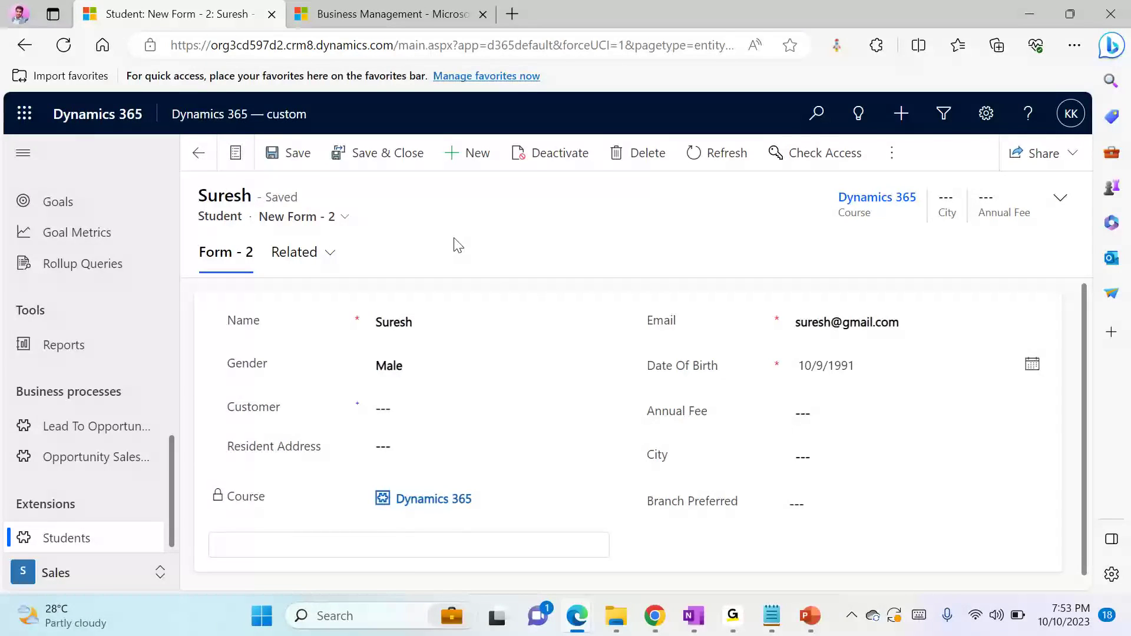
key("F5")
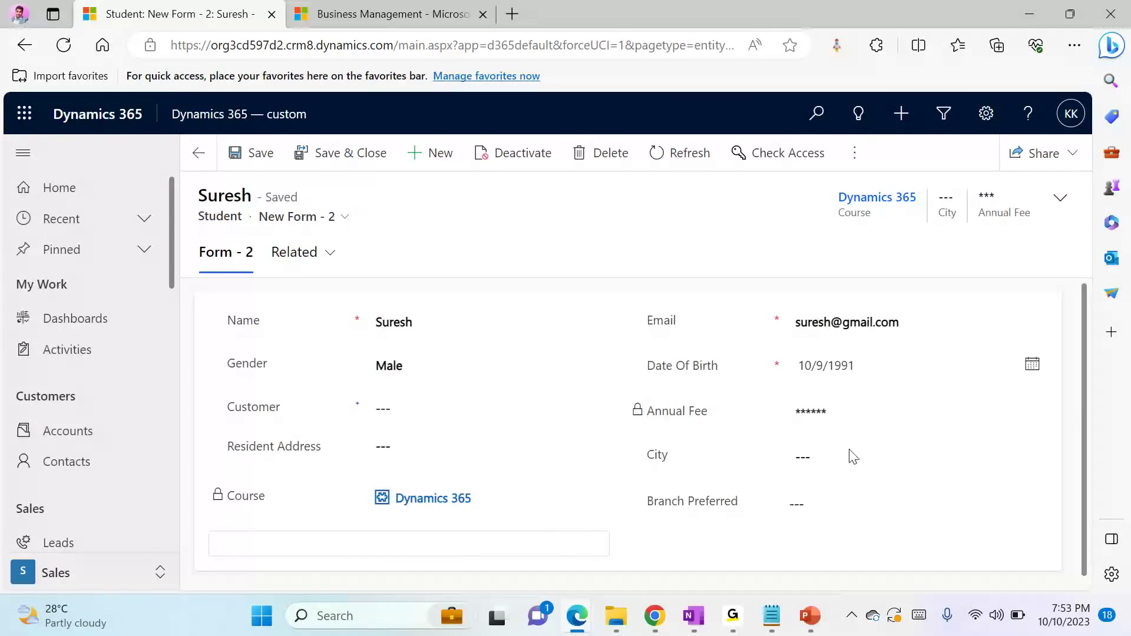
Switch to the Notepad notes to review the Field Security steps, and return to the administrator's Chrome window
mouse_move(690, 617)
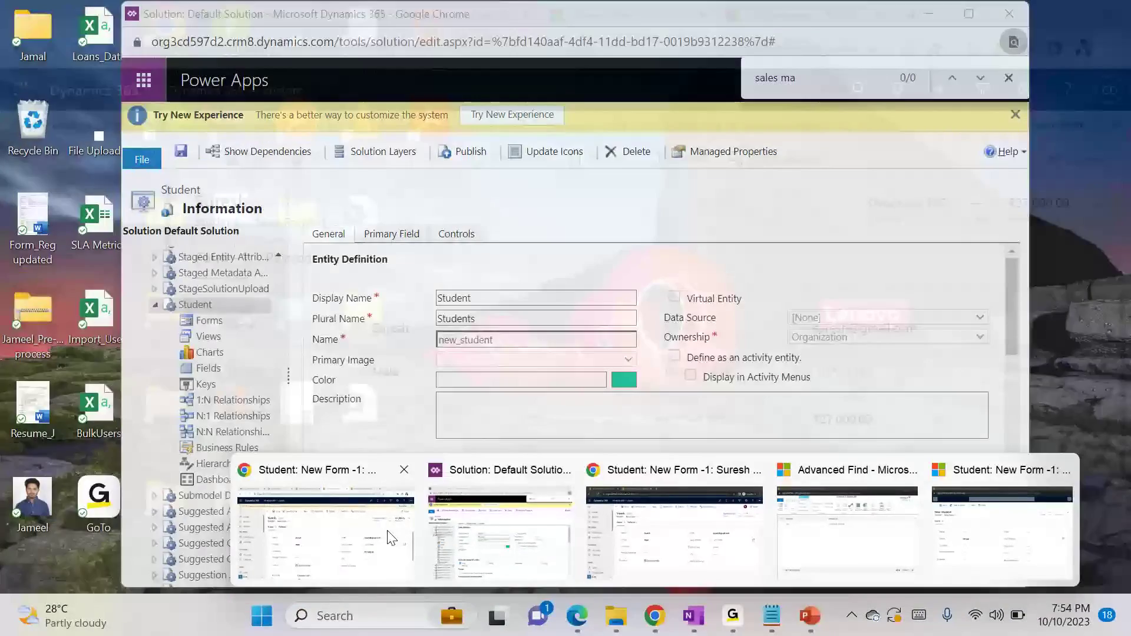
left_click(368, 519)
left_click(772, 618)
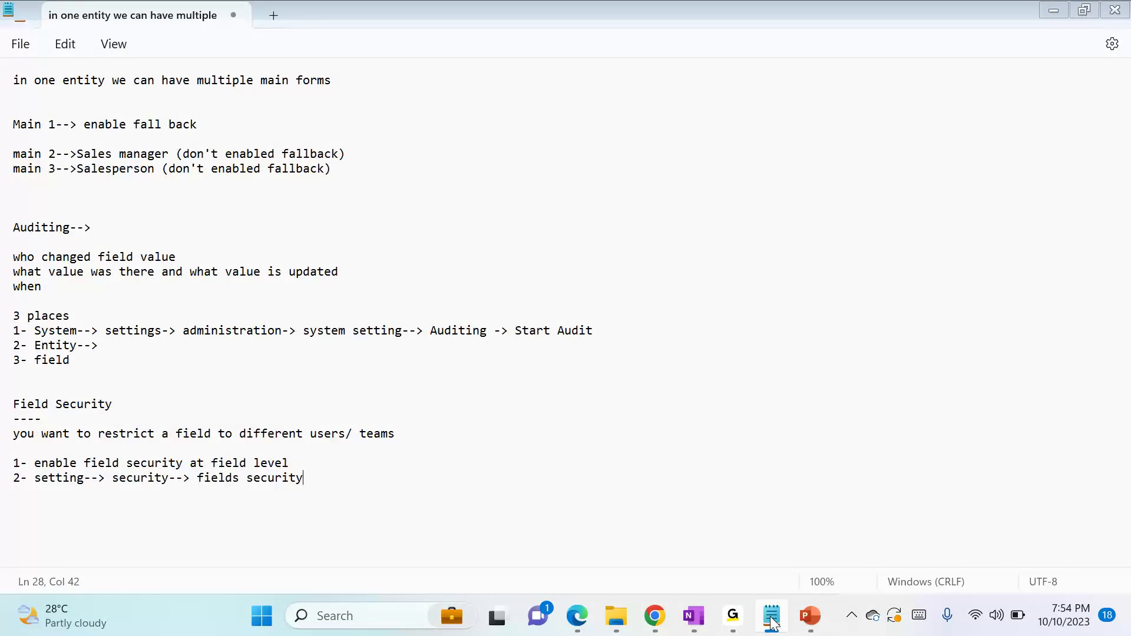
key("alt+Tab")
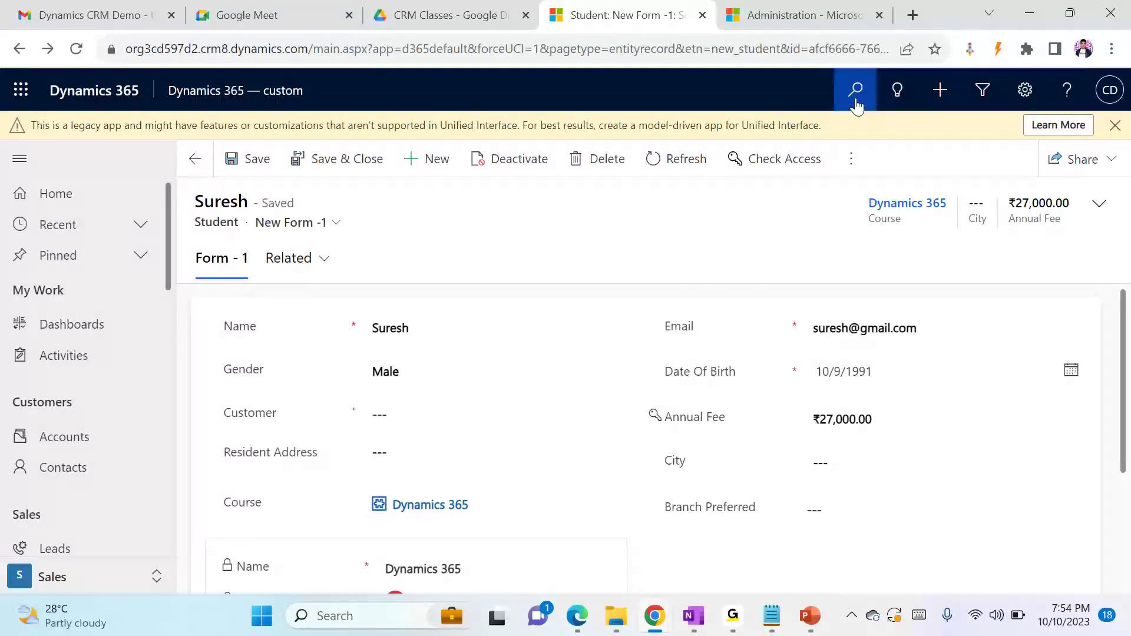
Open the Field Security Profiles list in the Security area of the Dynamics 365 settings
left_click(801, 24)
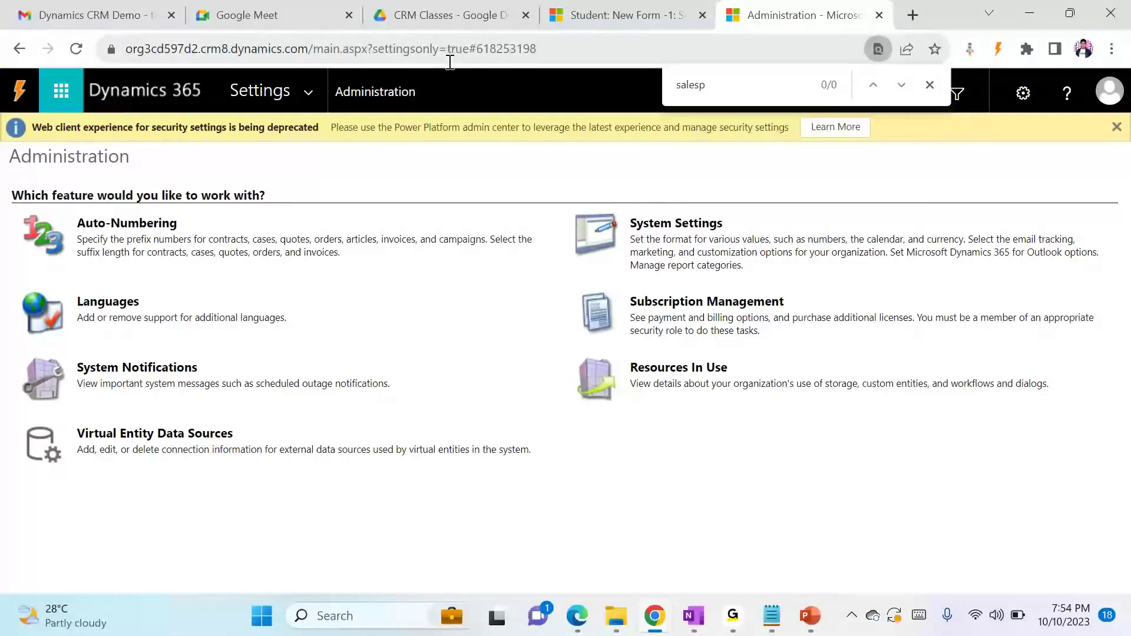
left_click(327, 97)
left_click(462, 302)
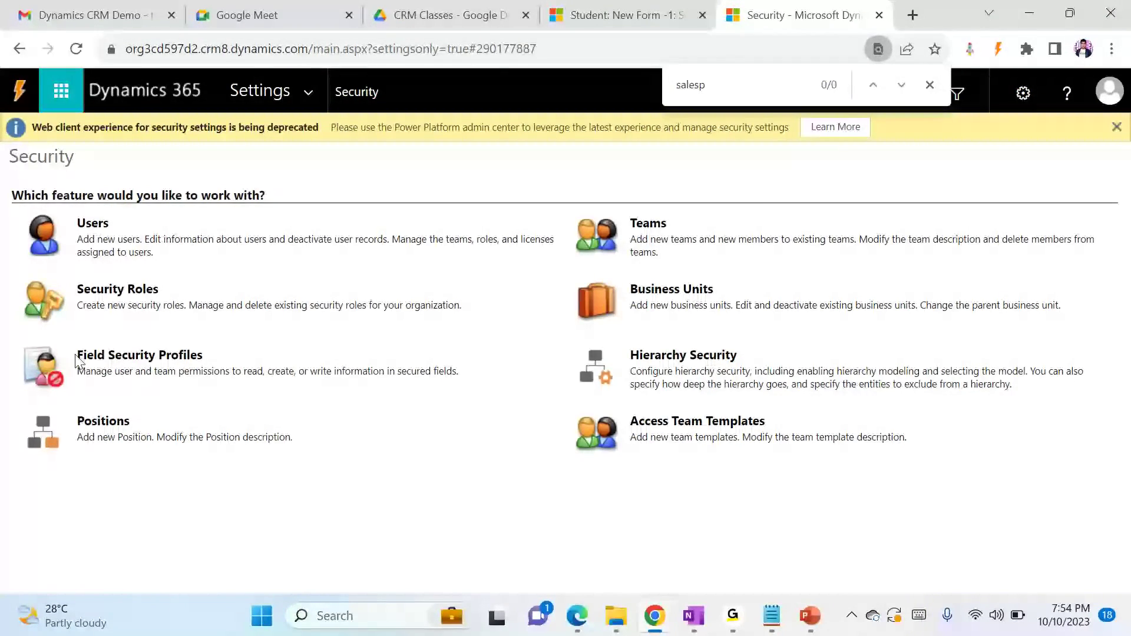
left_click(151, 367)
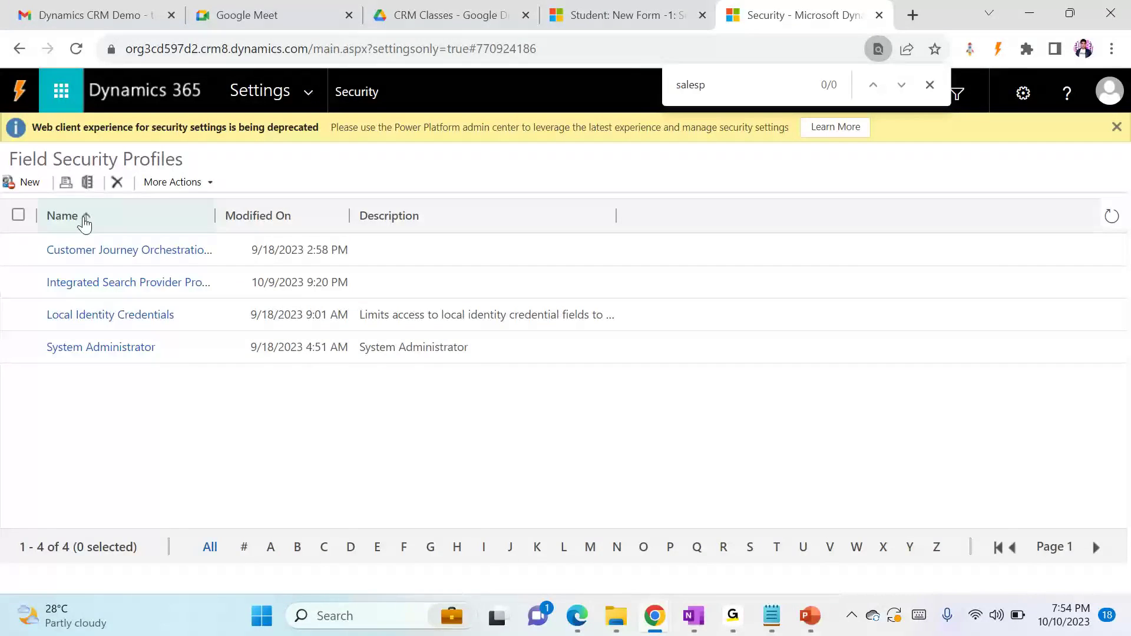
Create a new field security profile named Demo and save it
left_click(25, 190)
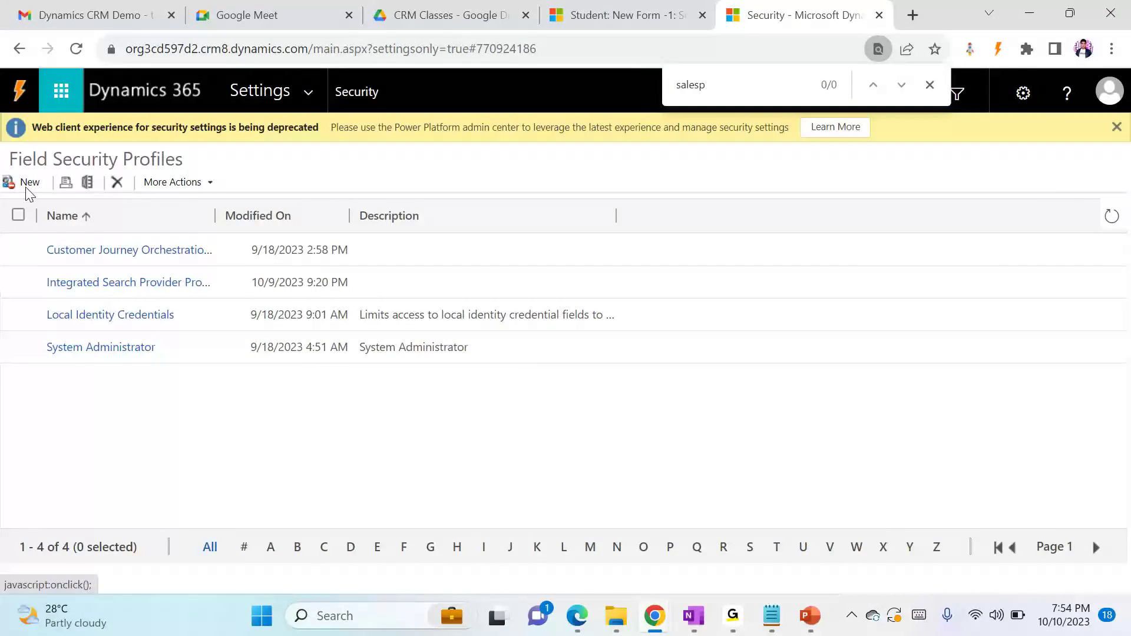
type("Demi")
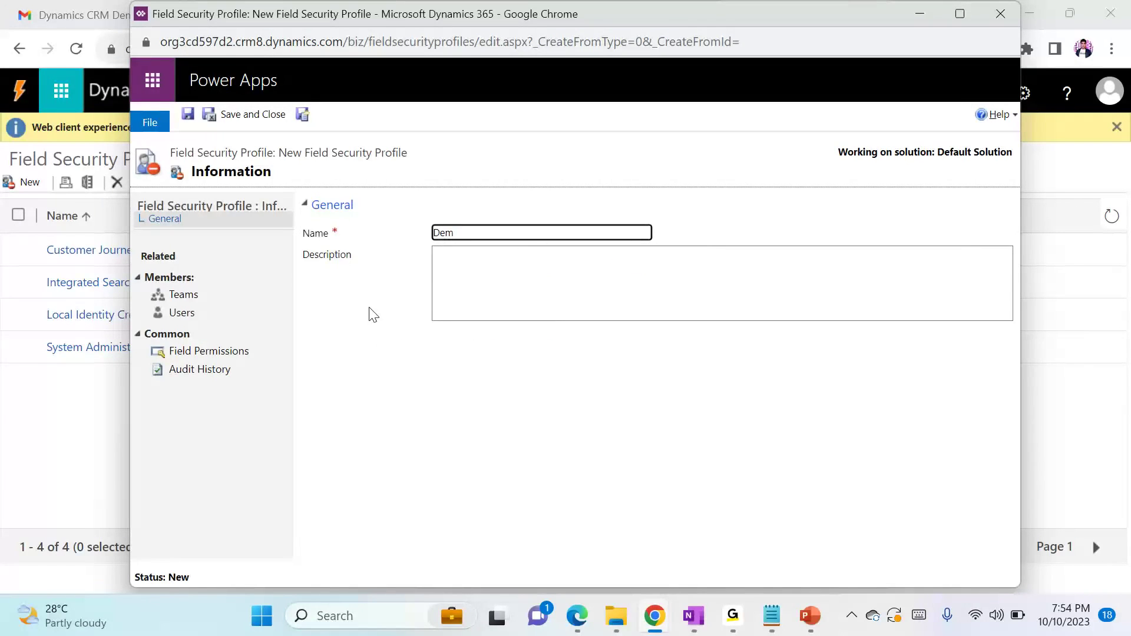
left_click(188, 116)
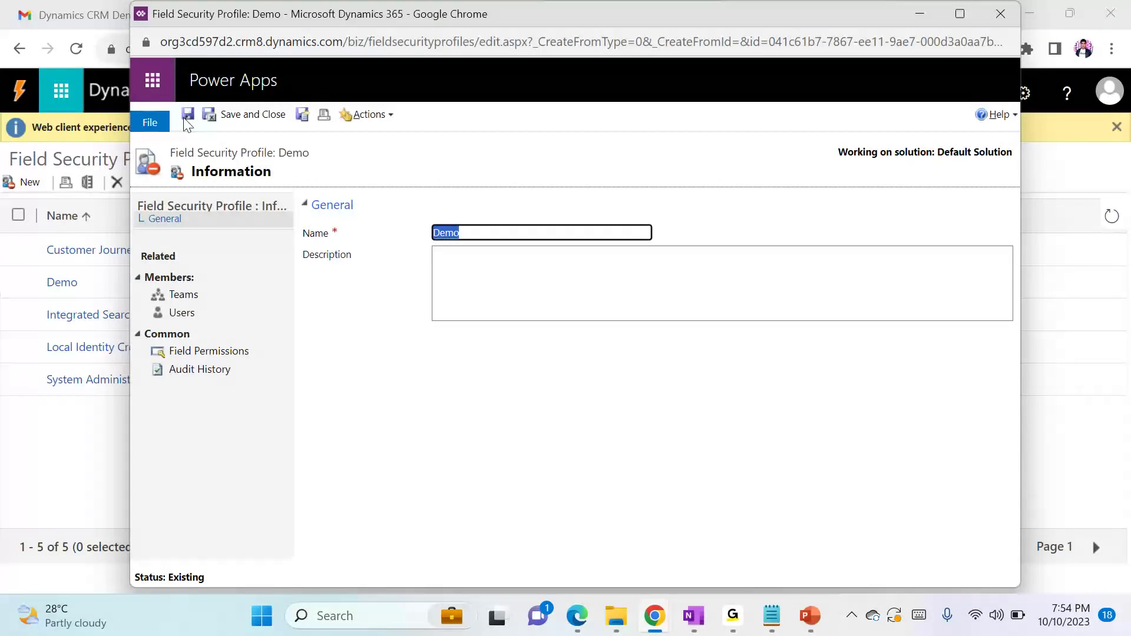
Edit the Demo profile's permission for the Student Annual Fee field, keeping Allow Read, Allow Update and Allow Create at No
left_click(207, 352)
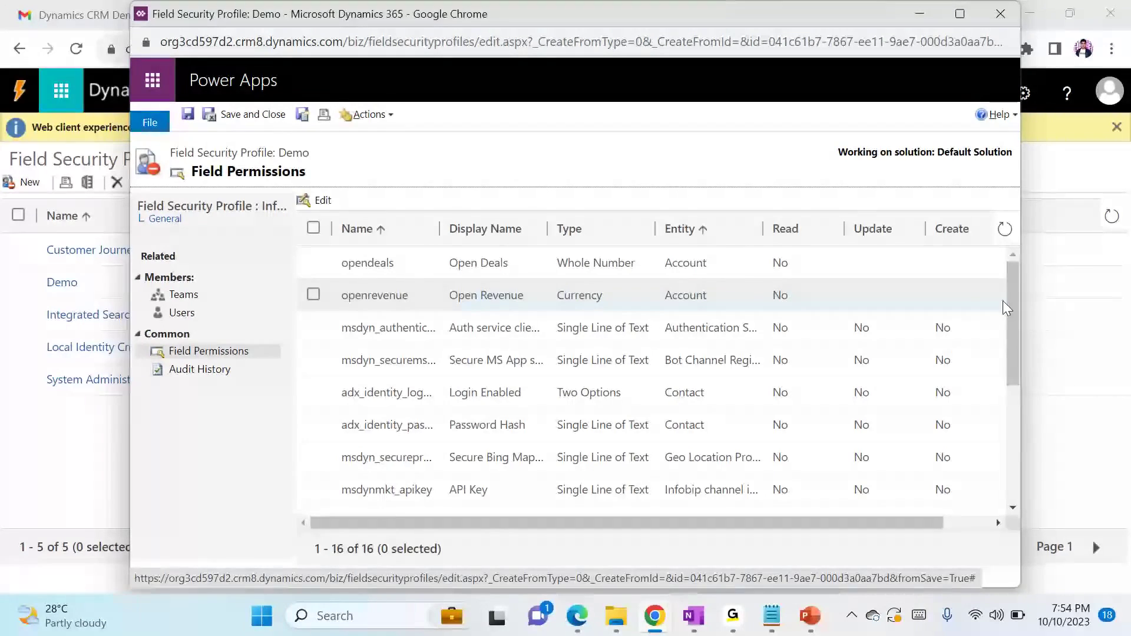
left_click_drag(1014, 309, 1007, 404)
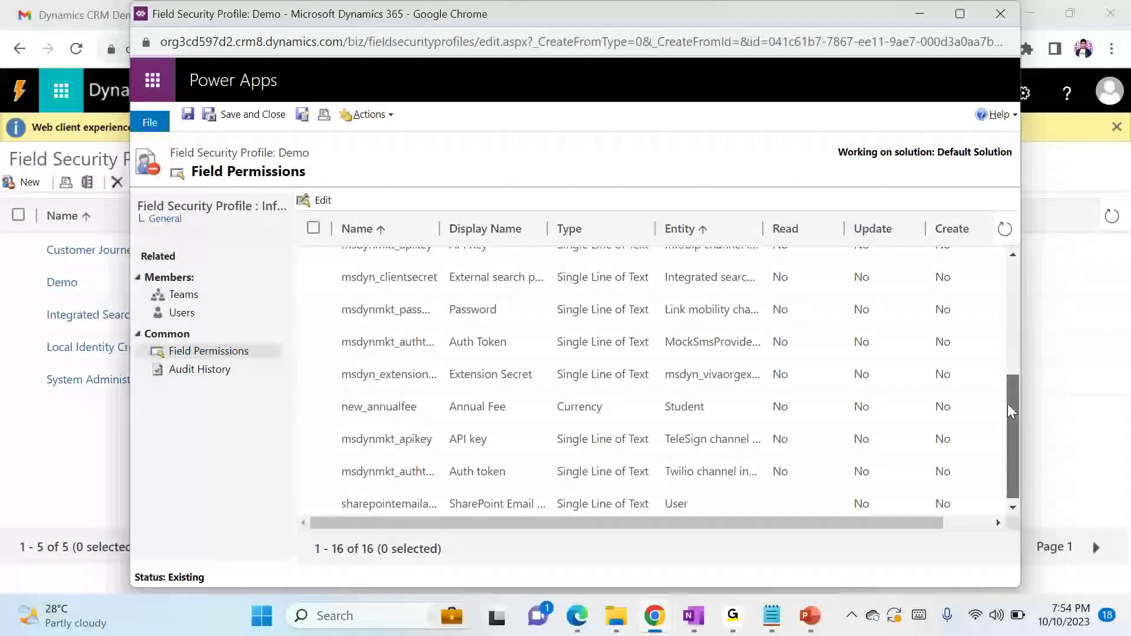
double_click(545, 406)
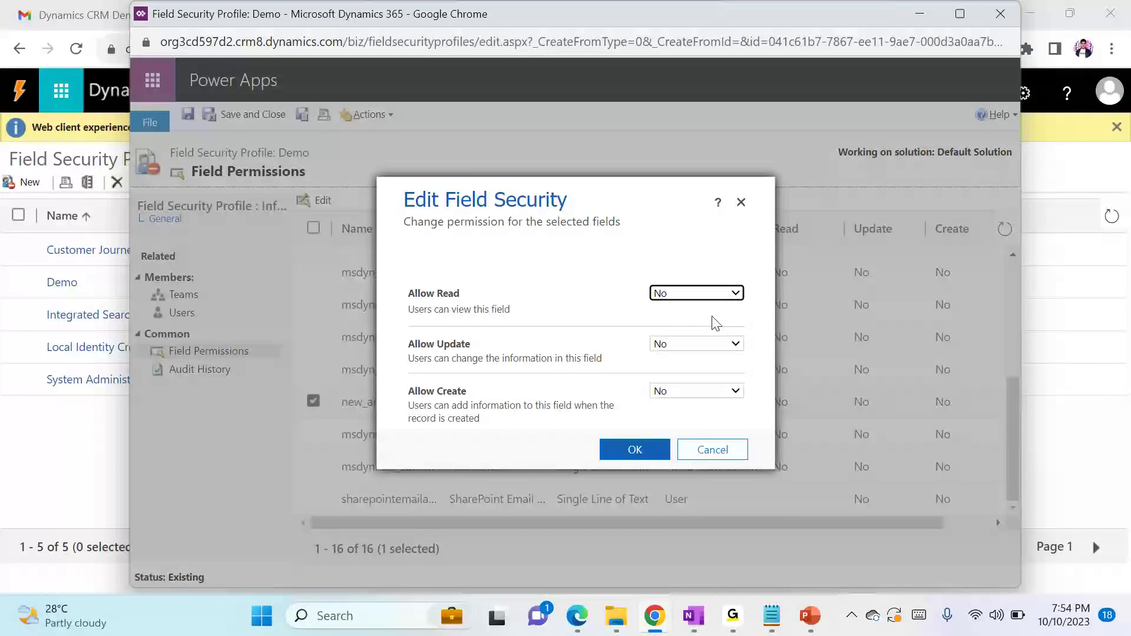
left_click(676, 348)
left_click(674, 350)
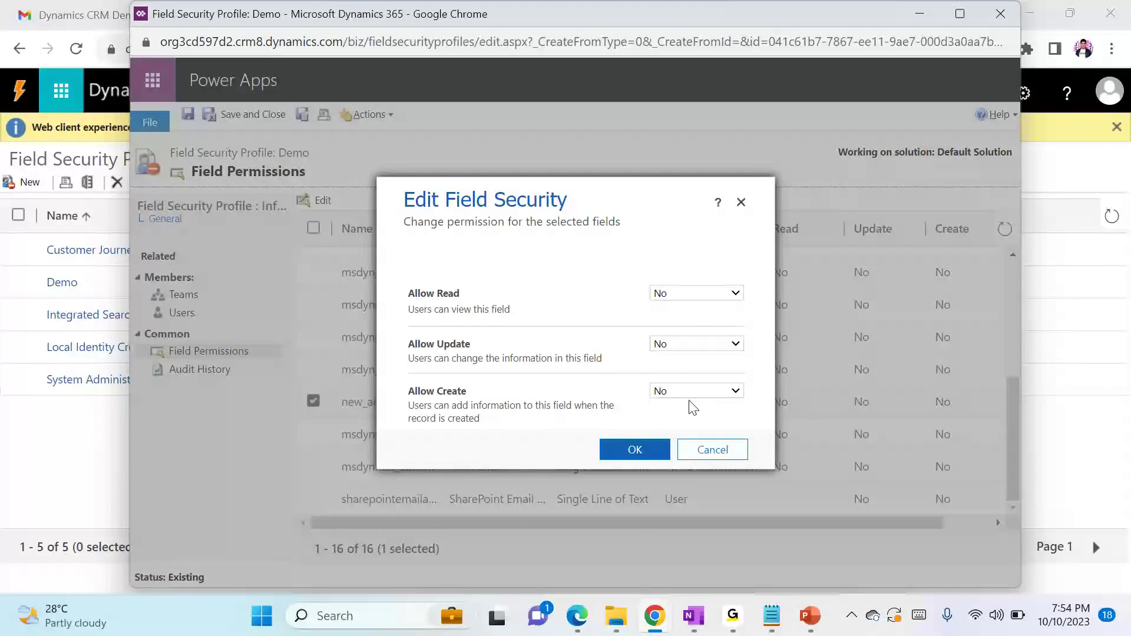
left_click(671, 392)
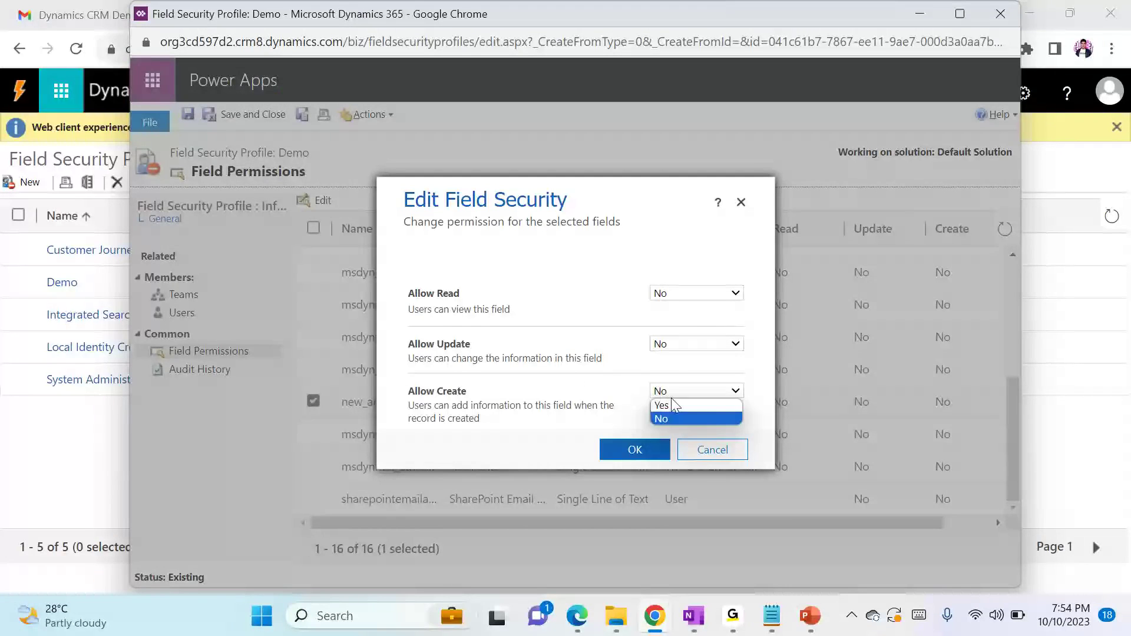
left_click(590, 260)
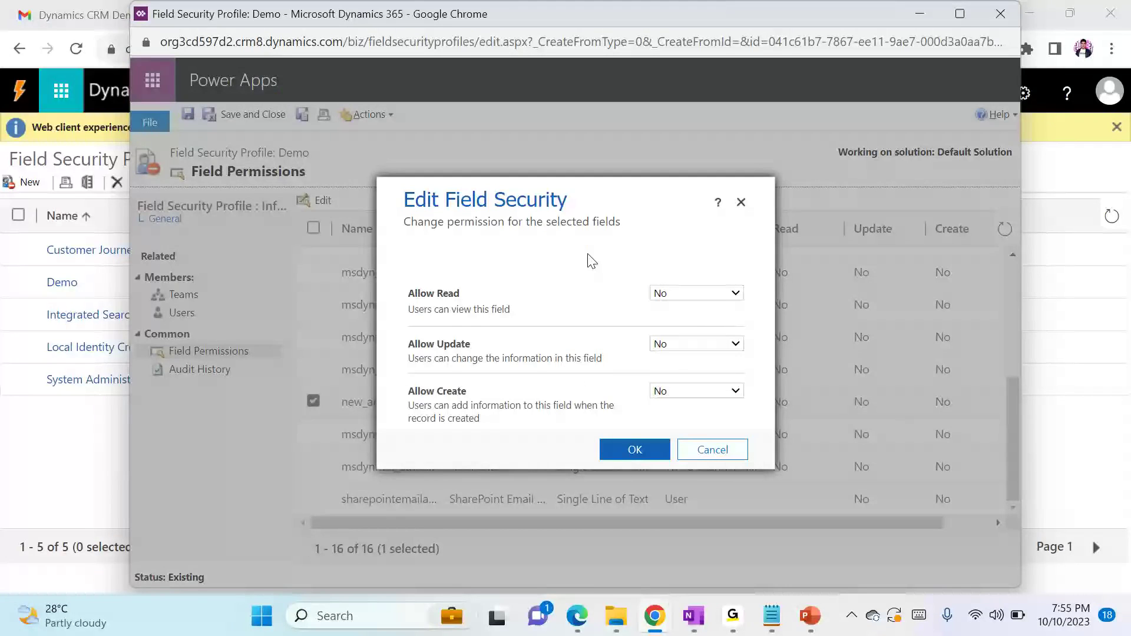
left_click(656, 450)
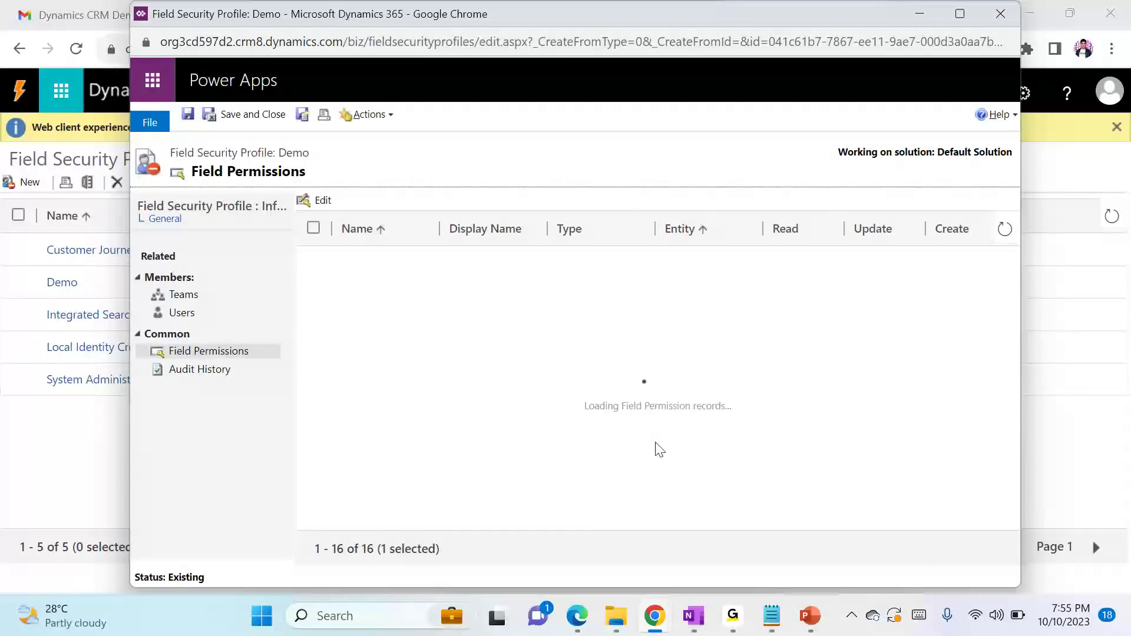
Look up the user signed in to the incognito window and add them to the Demo profile's users
left_click(183, 312)
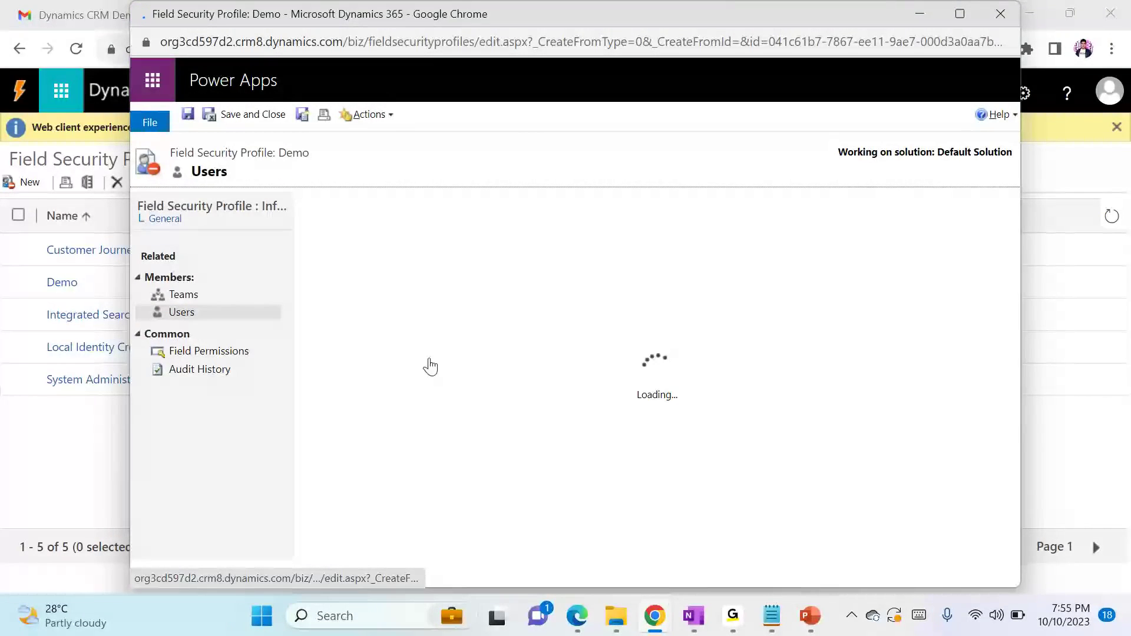
left_click(324, 225)
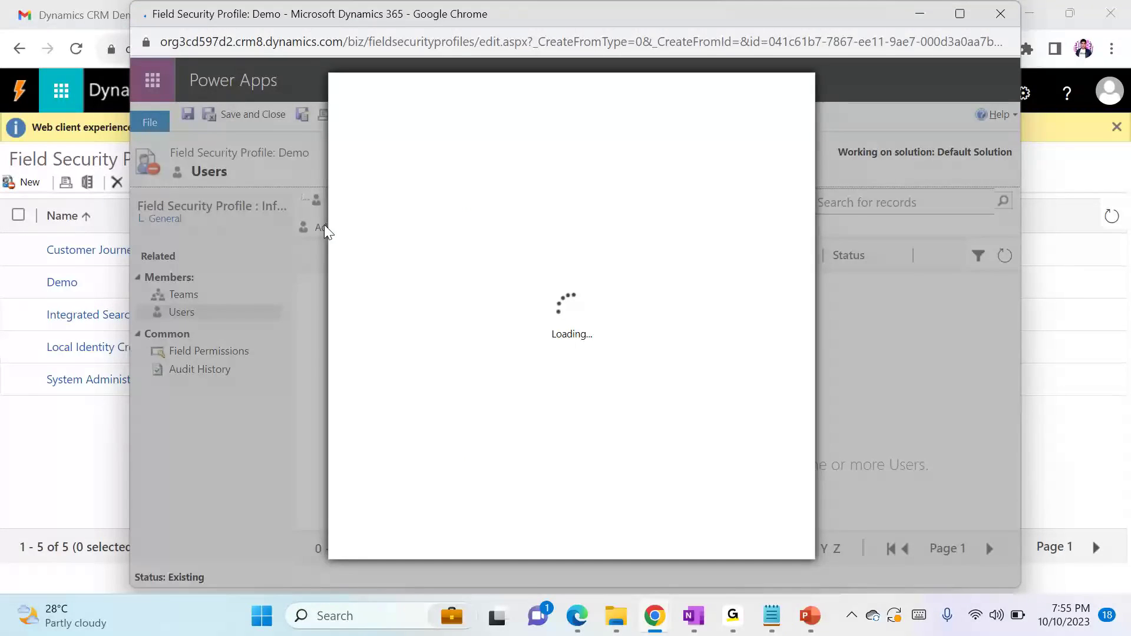
key("ctrl+f")
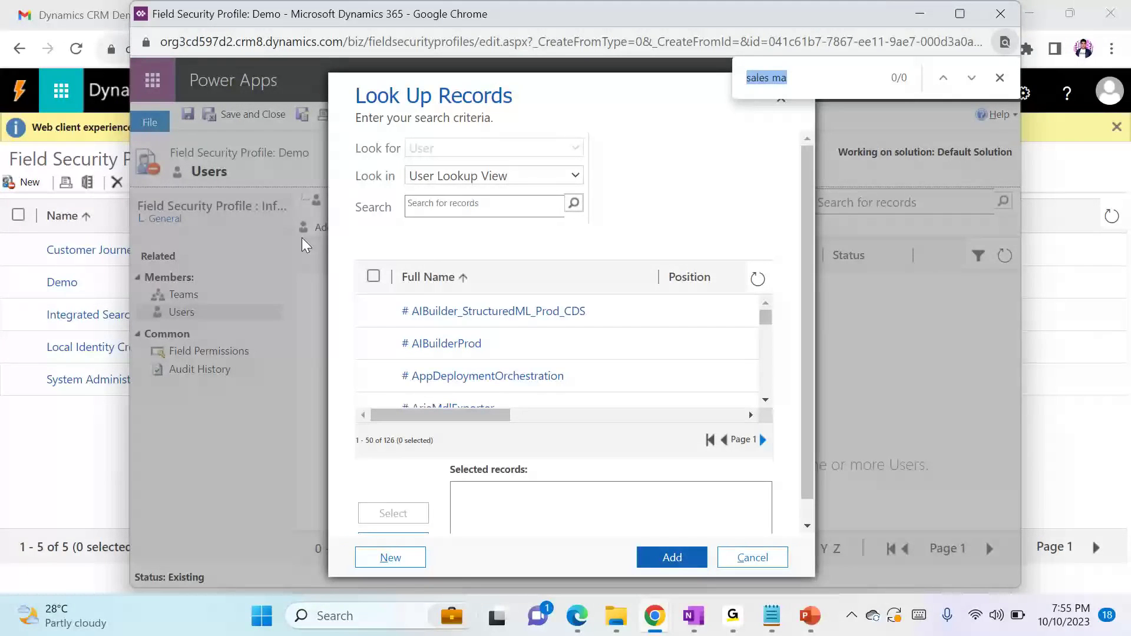
left_click(457, 197)
type("radh")
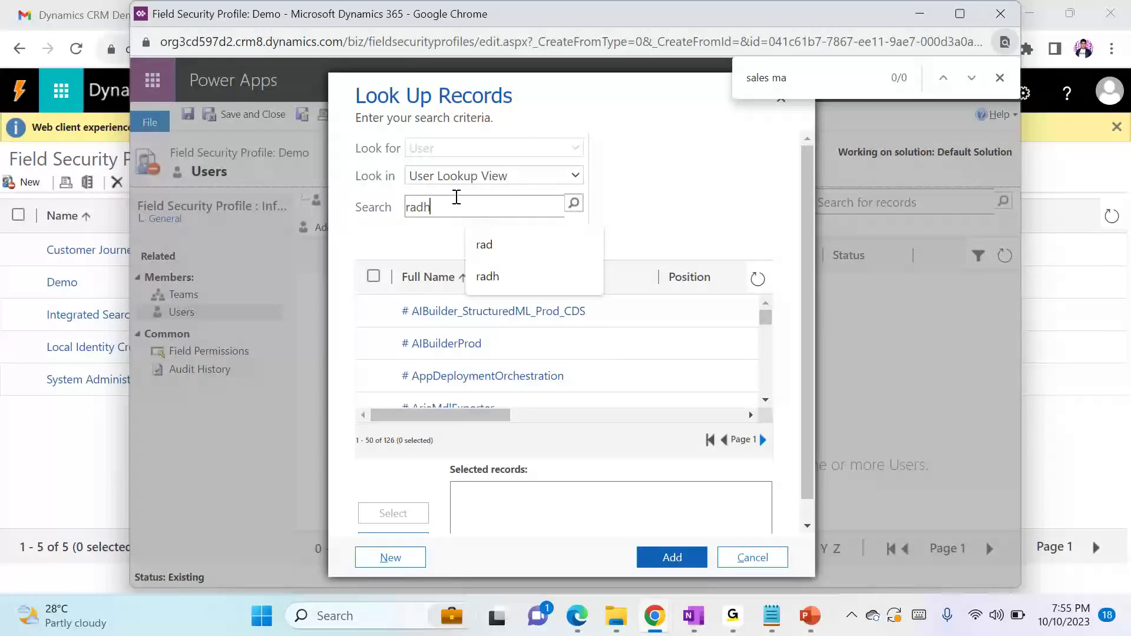
key("Return")
left_click(490, 312)
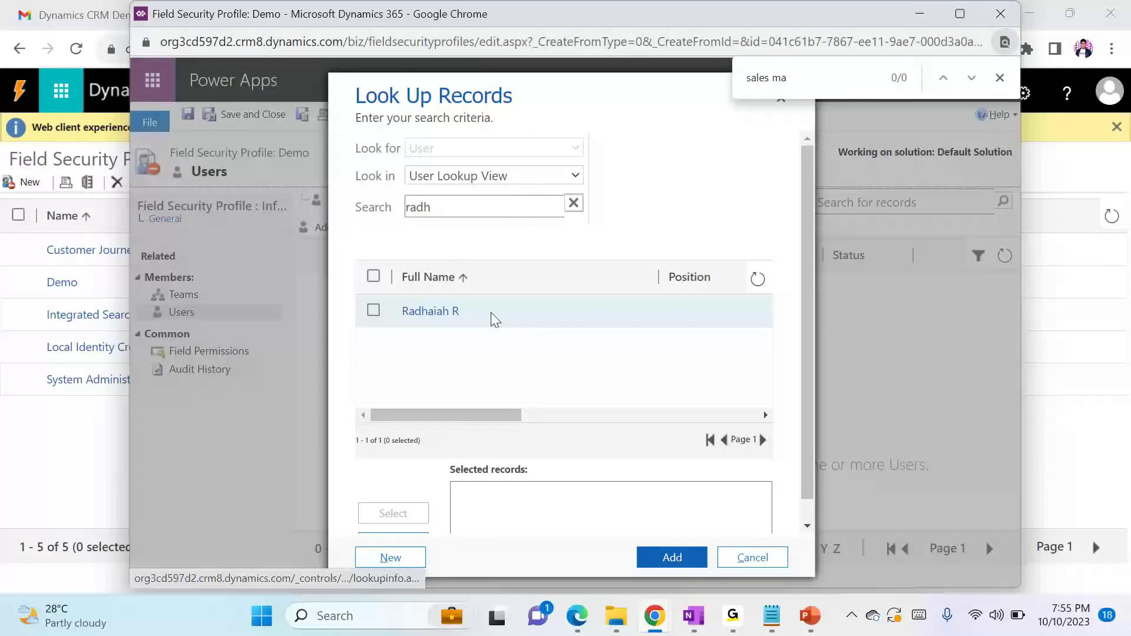
left_click(671, 559)
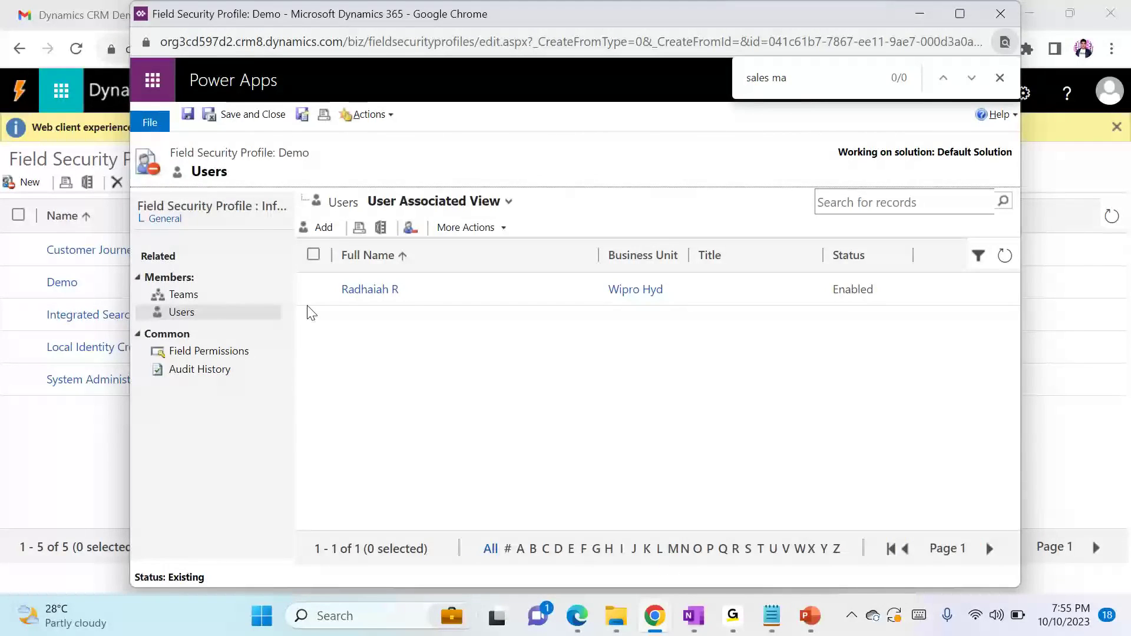
Add the user signed in to Edge to the Demo profile's users, and save and close the profile
left_click(318, 226)
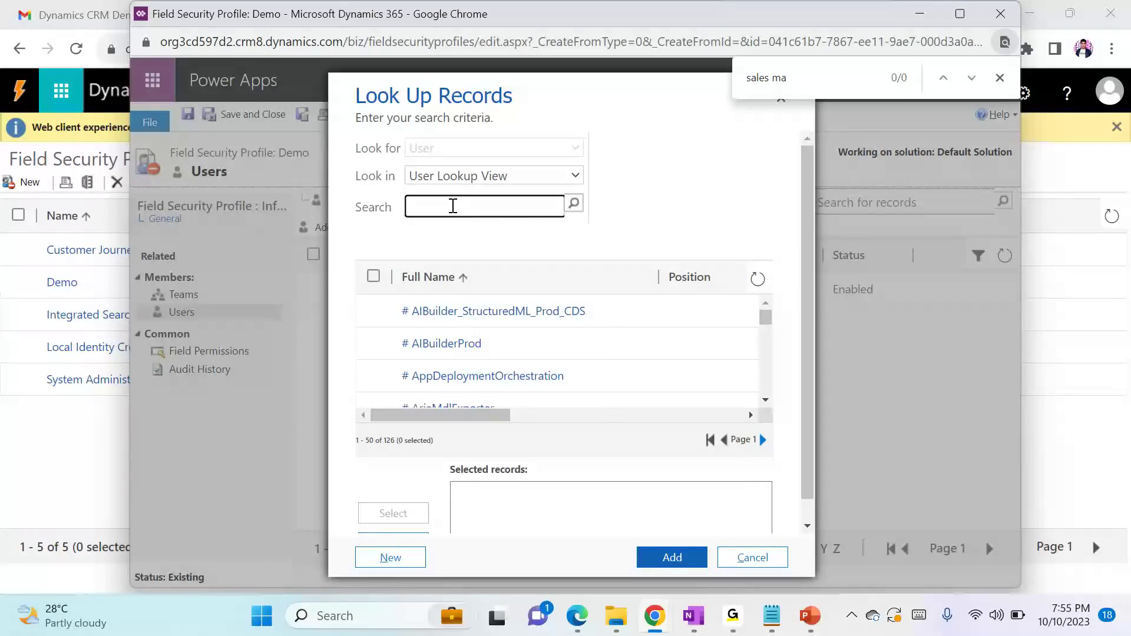
left_click(453, 206)
type("ku")
key("BackSpace")
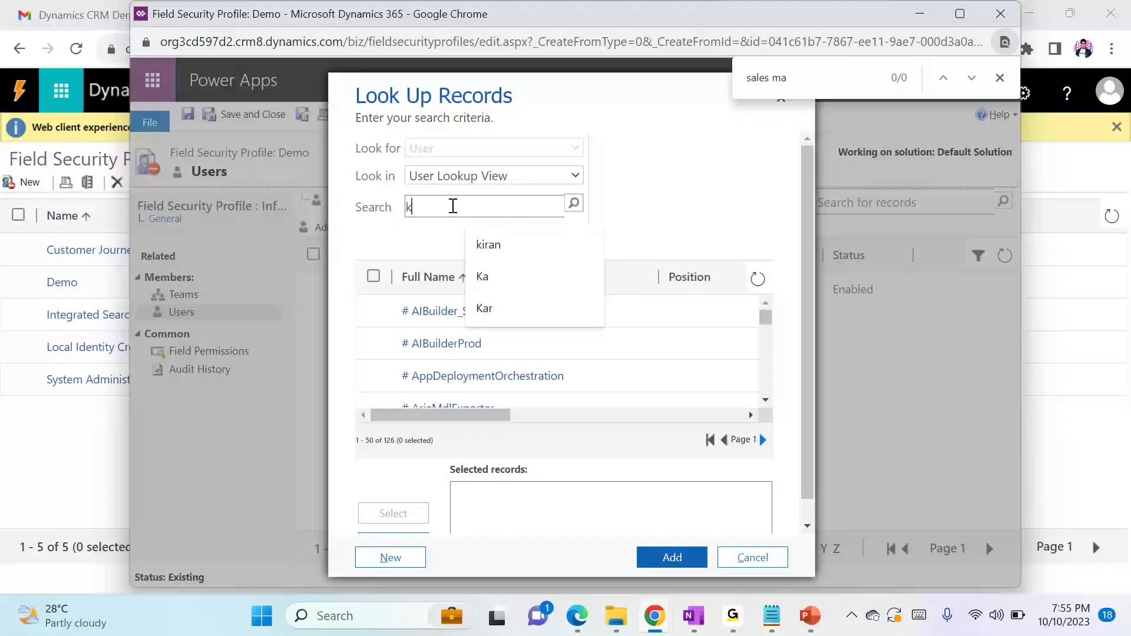
type("i")
key("Return")
left_click(472, 321)
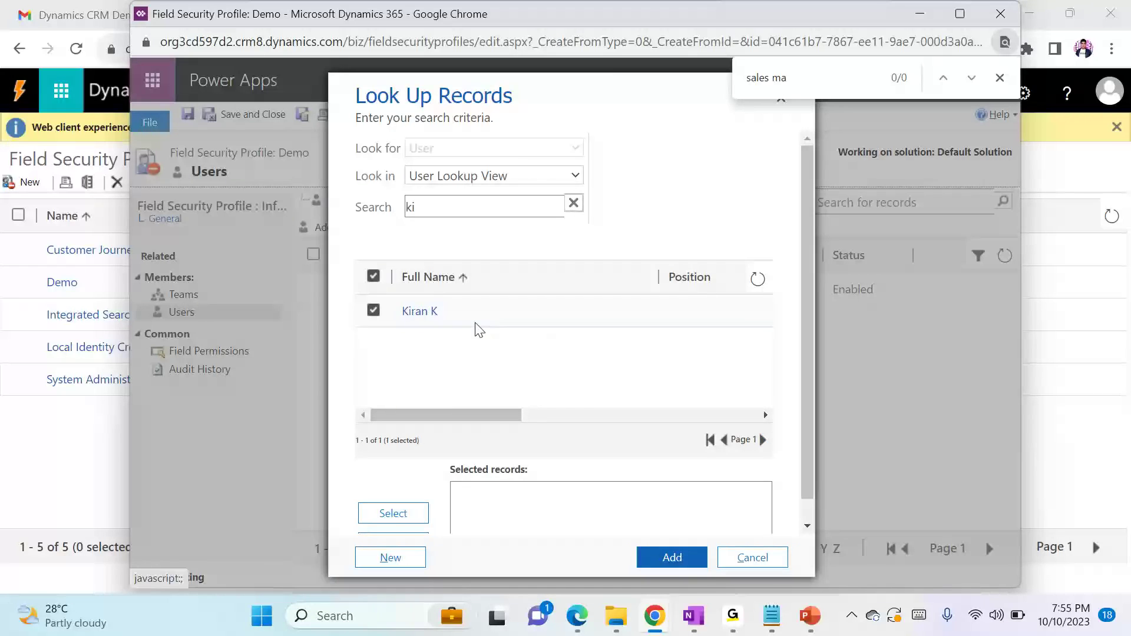
left_click(649, 564)
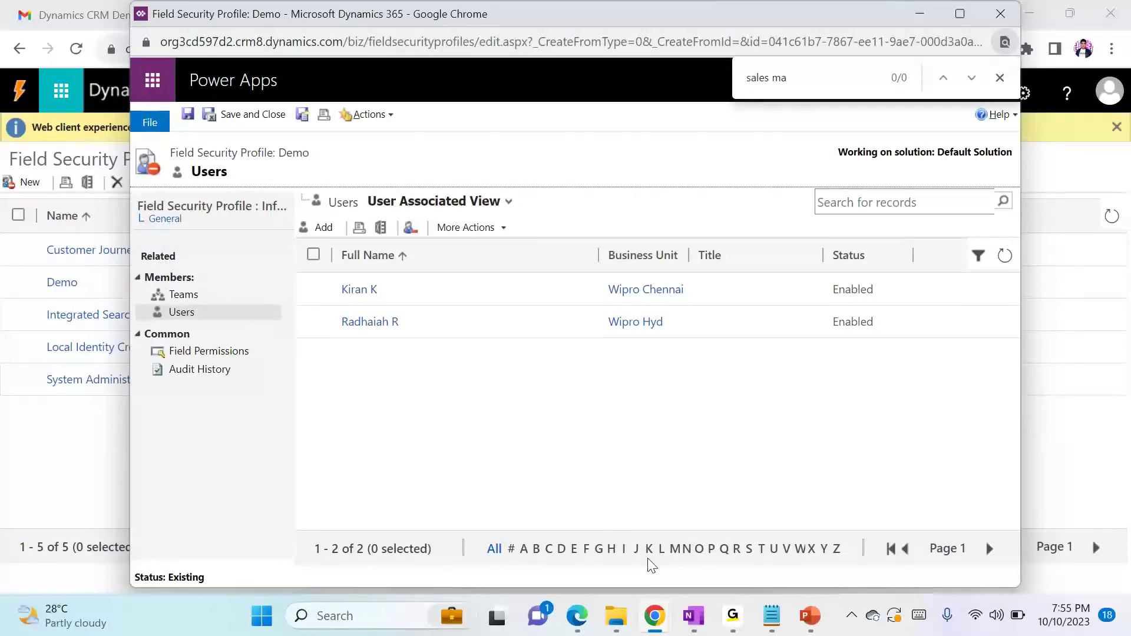
left_click(242, 114)
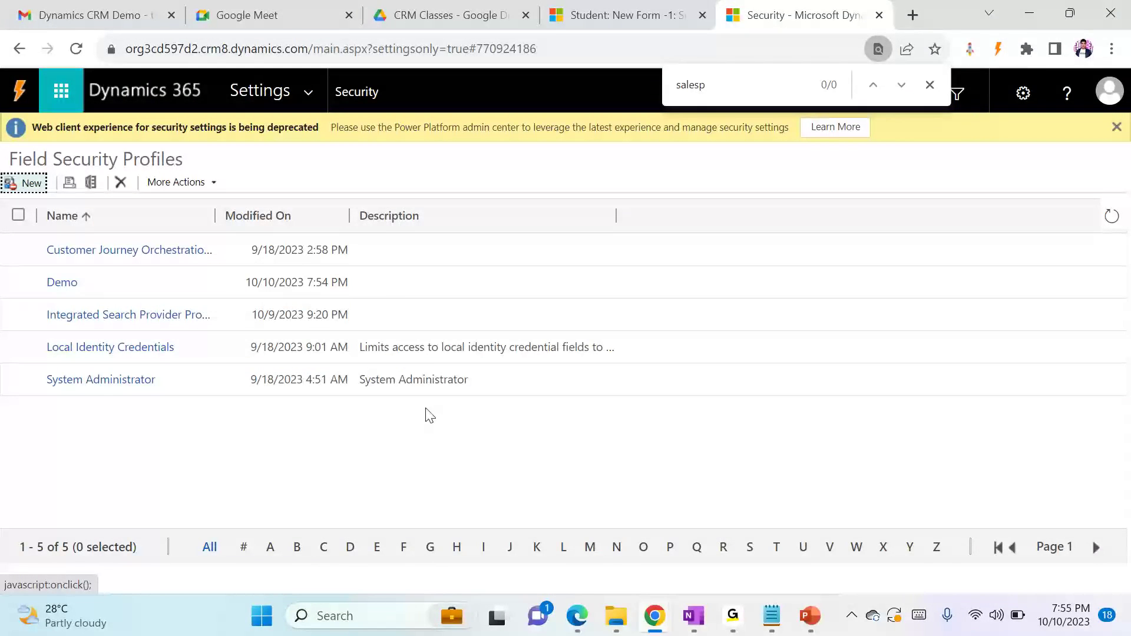
Switch to the incognito Chrome window, refresh the student record, and open a new Student form to check Annual Fee for the second user
left_click(66, 284)
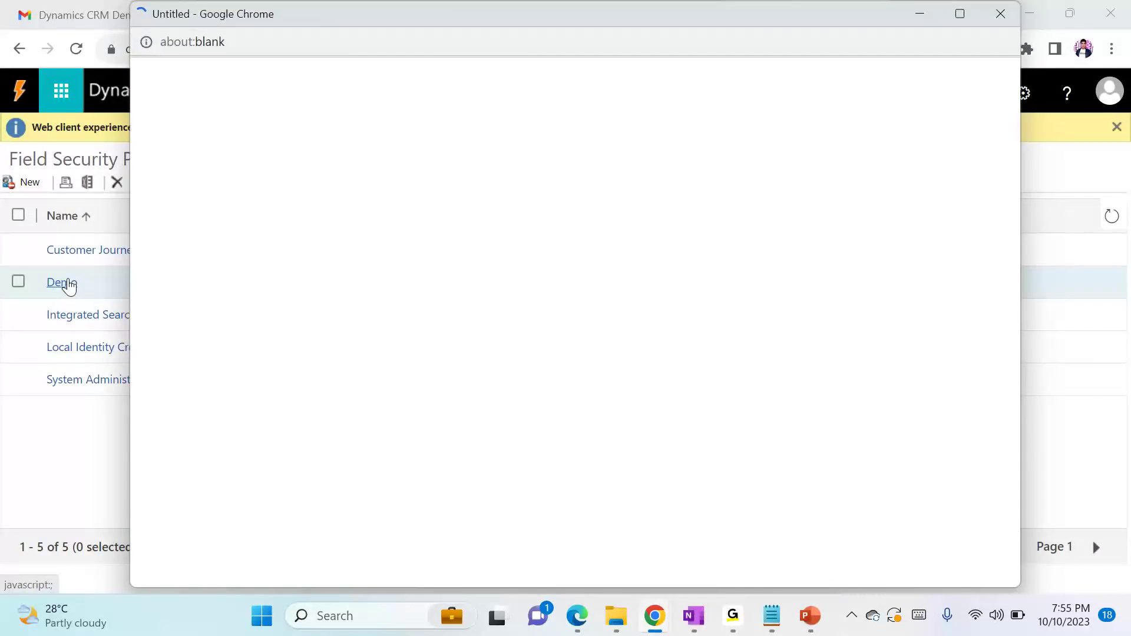
key("alt+Tab")
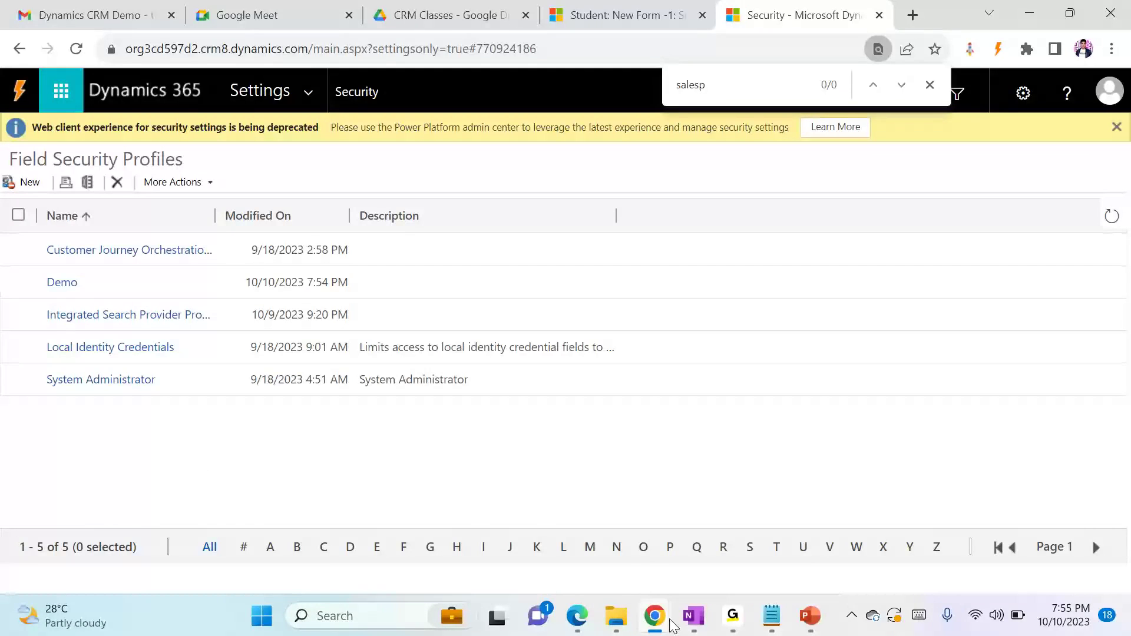
mouse_move(654, 615)
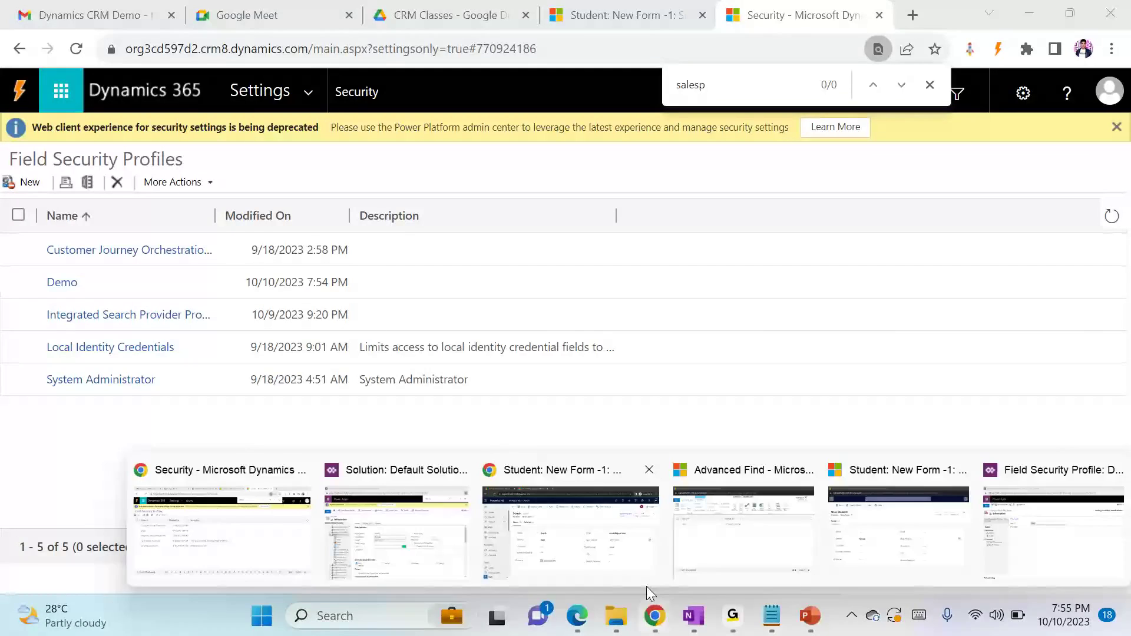
left_click(589, 531)
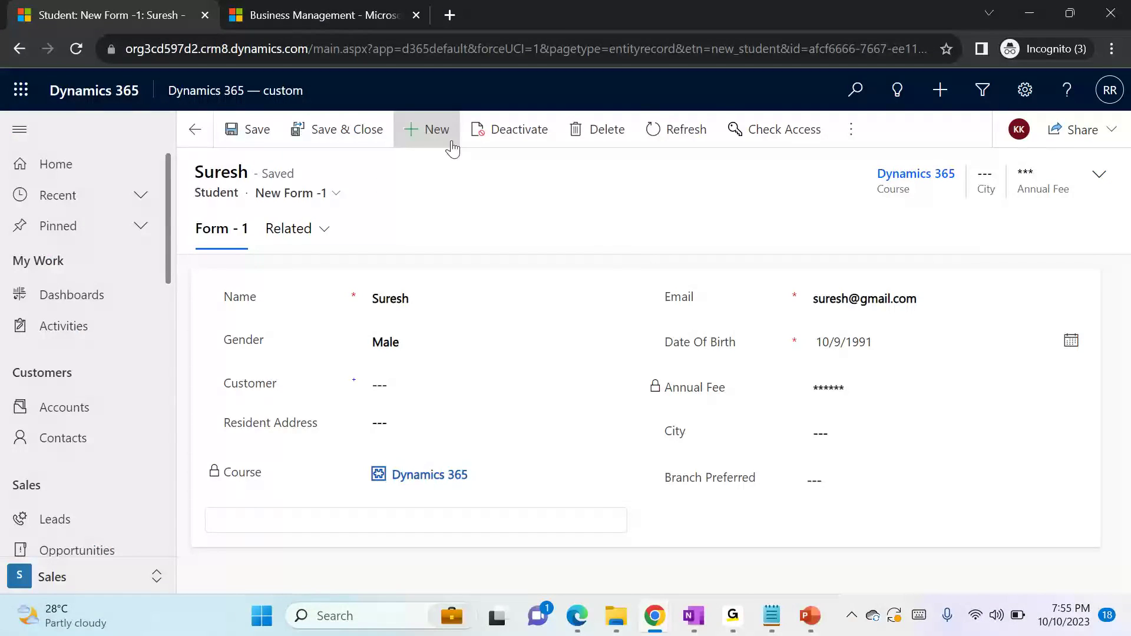
left_click(691, 136)
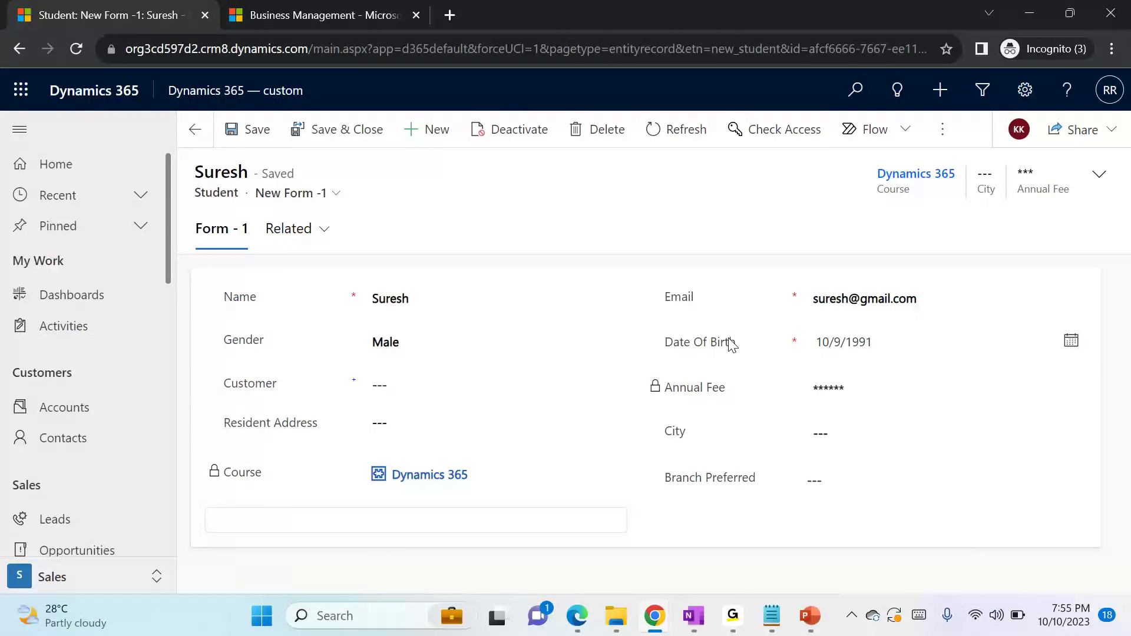
left_click(413, 131)
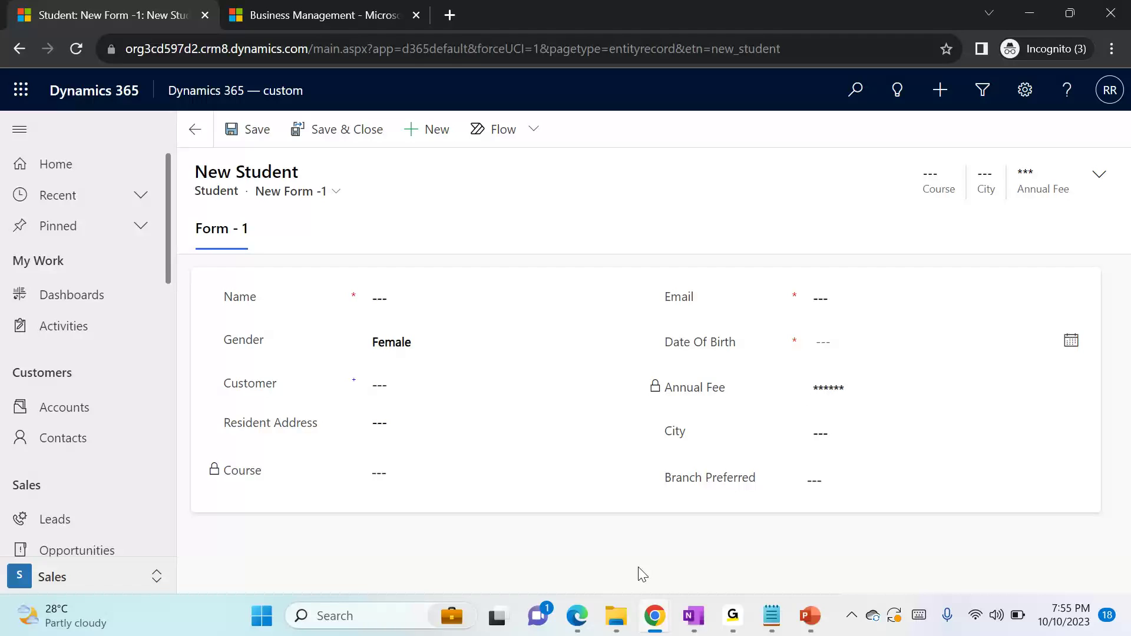
Switch to the Chrome window with the Field Security Profiles, open the Demo profile, and review its assigned users
left_click(655, 615)
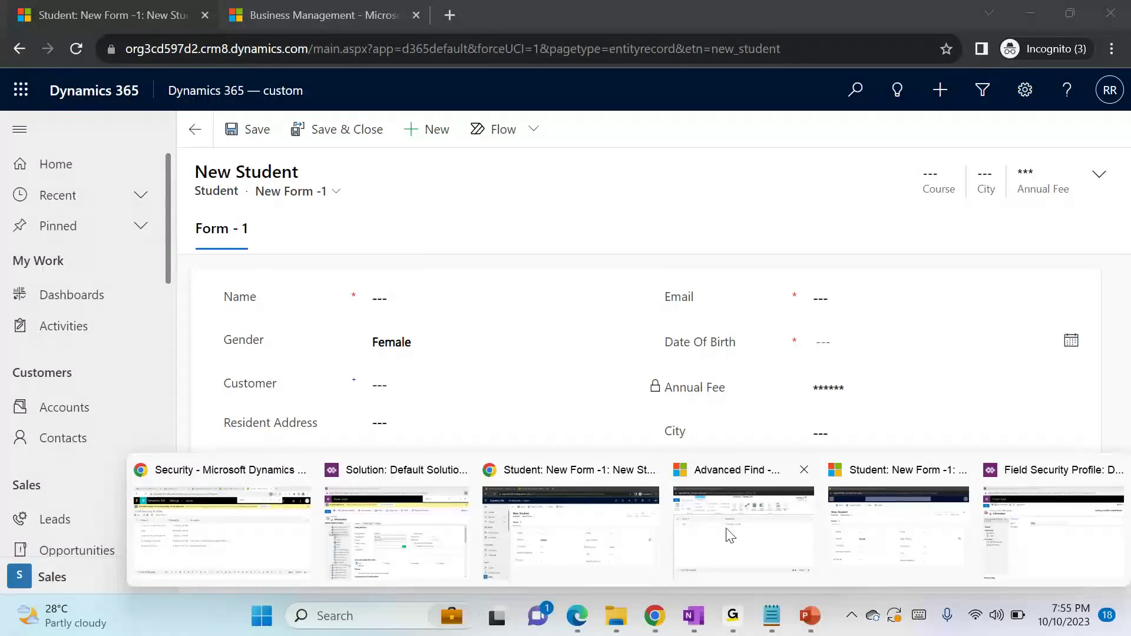
left_click(265, 525)
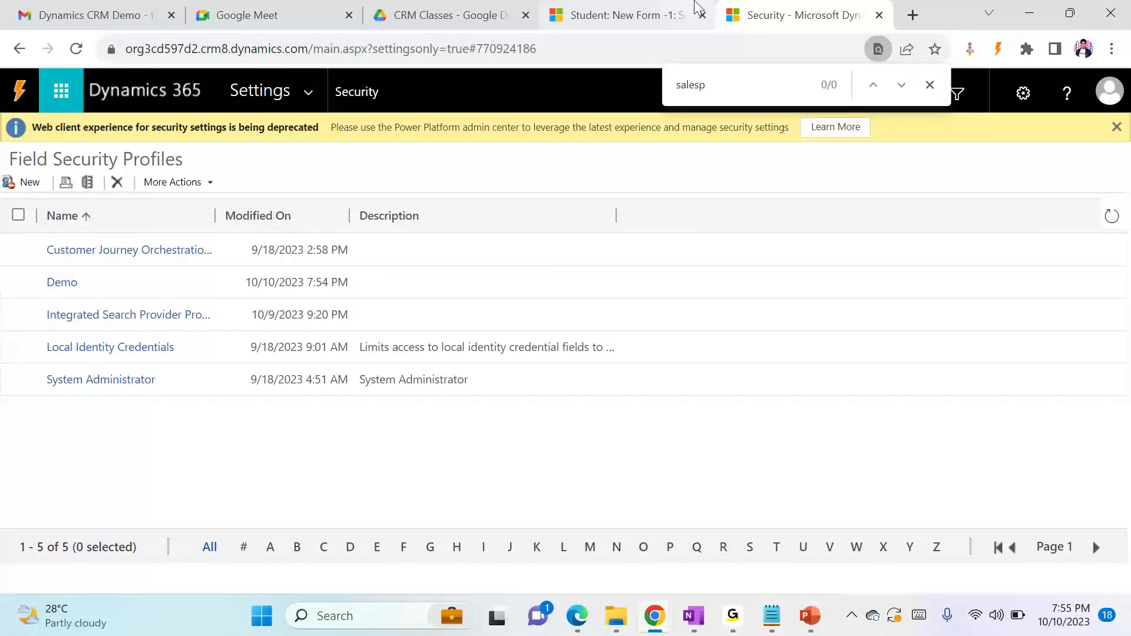
left_click(66, 291)
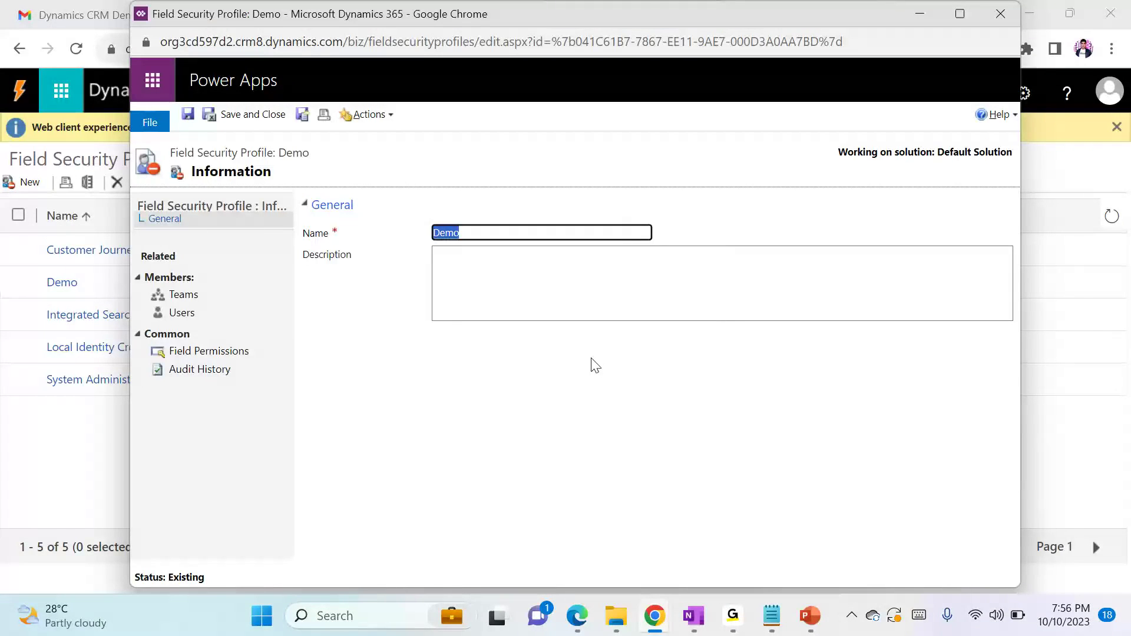
left_click(245, 313)
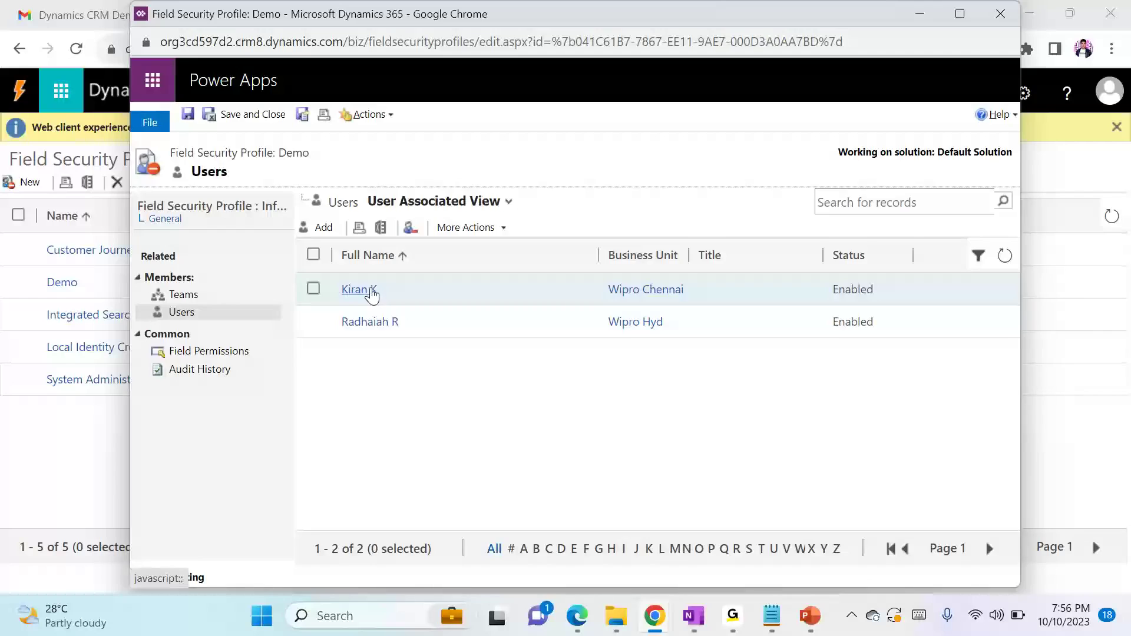
left_click(371, 290)
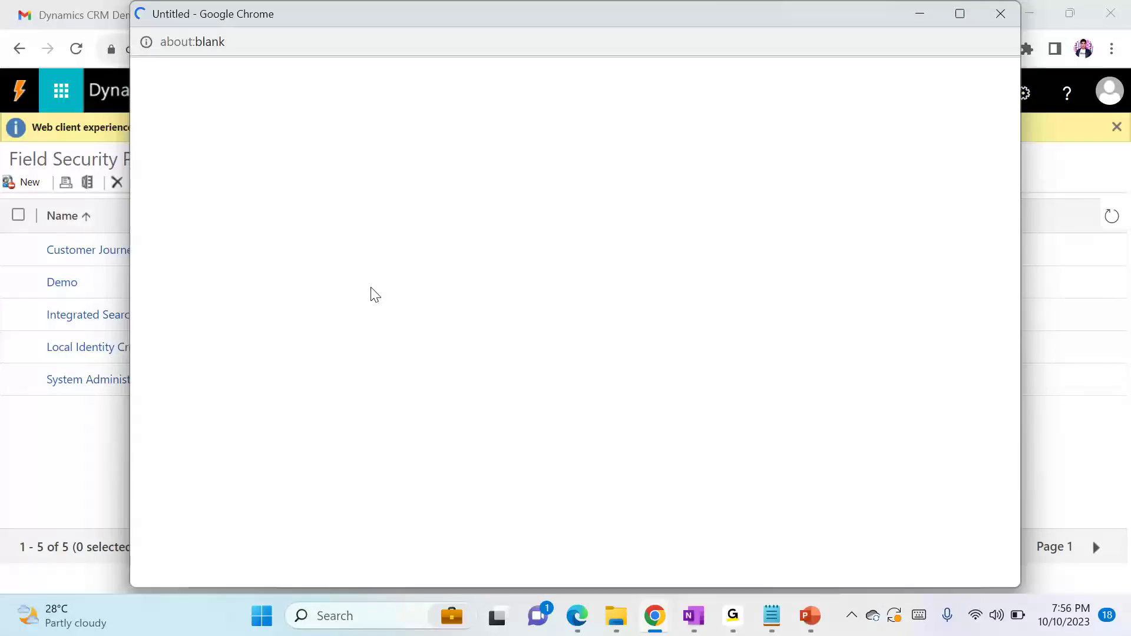
left_click(996, 18)
Set Allow Create to Yes for the Student Annual Fee field in the Demo profile's field permissions, and save and close the profile
left_click(236, 353)
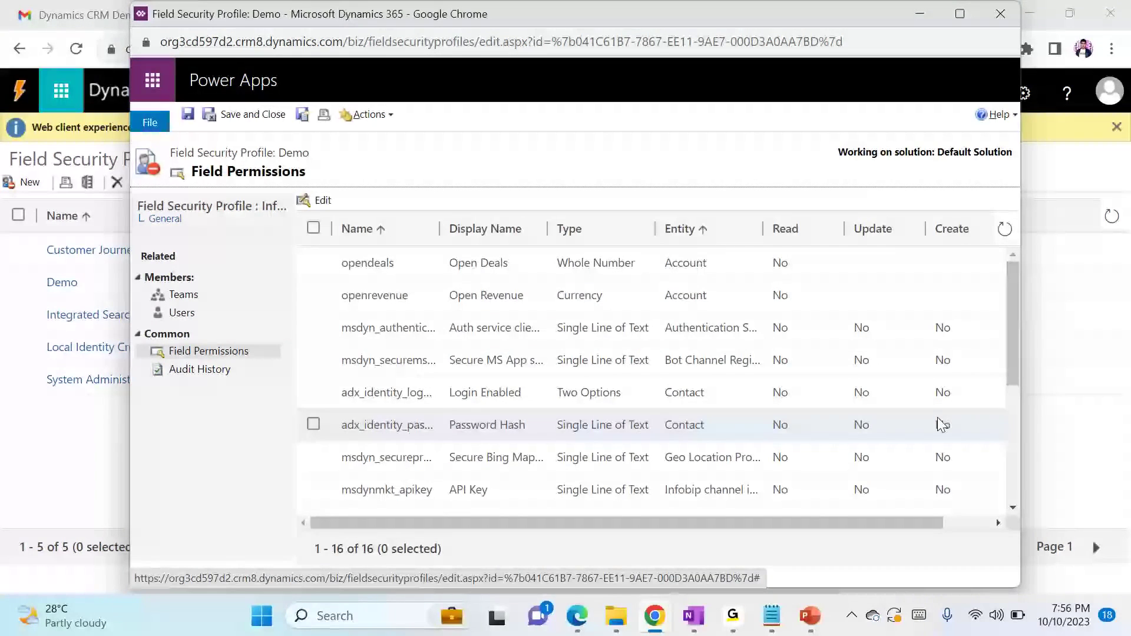
scroll(825, 424, "down", 4)
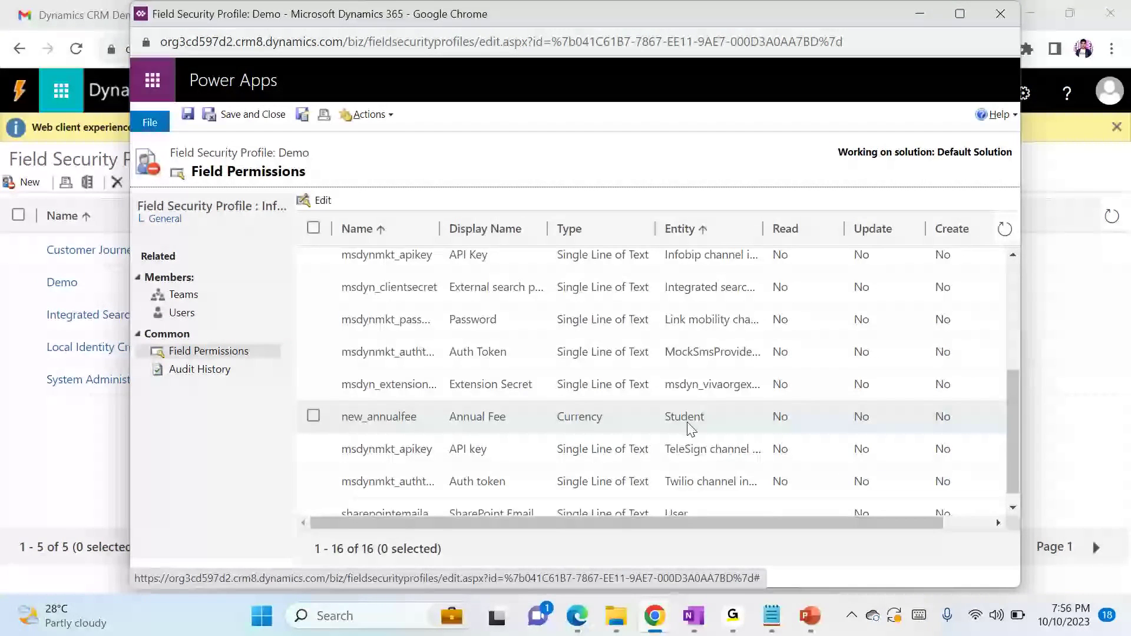
double_click(687, 423)
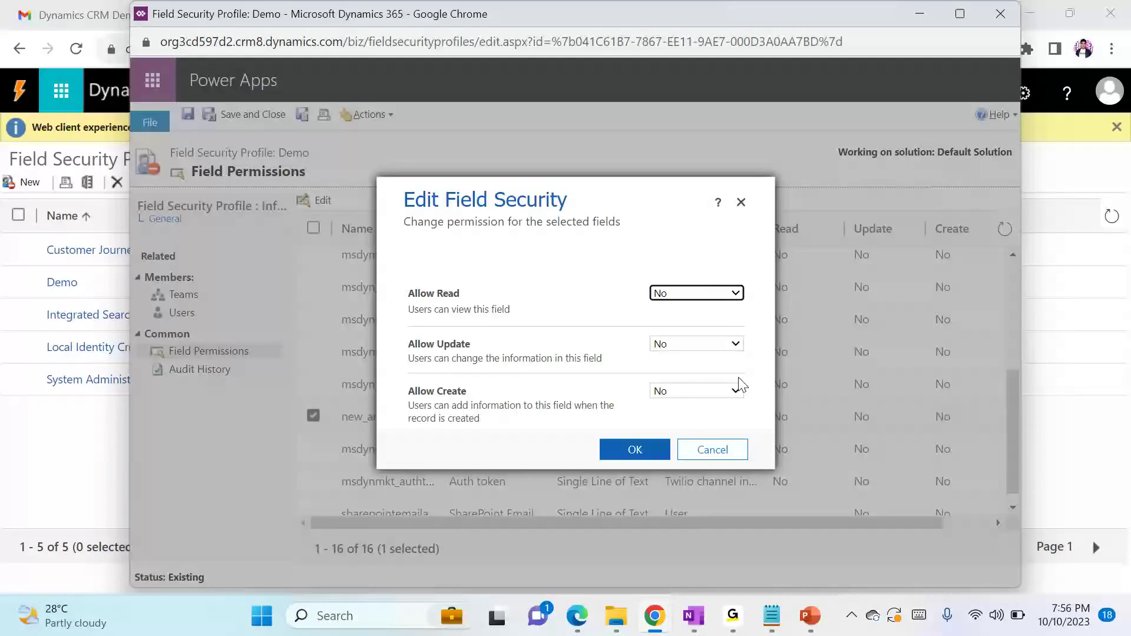
left_click(693, 393)
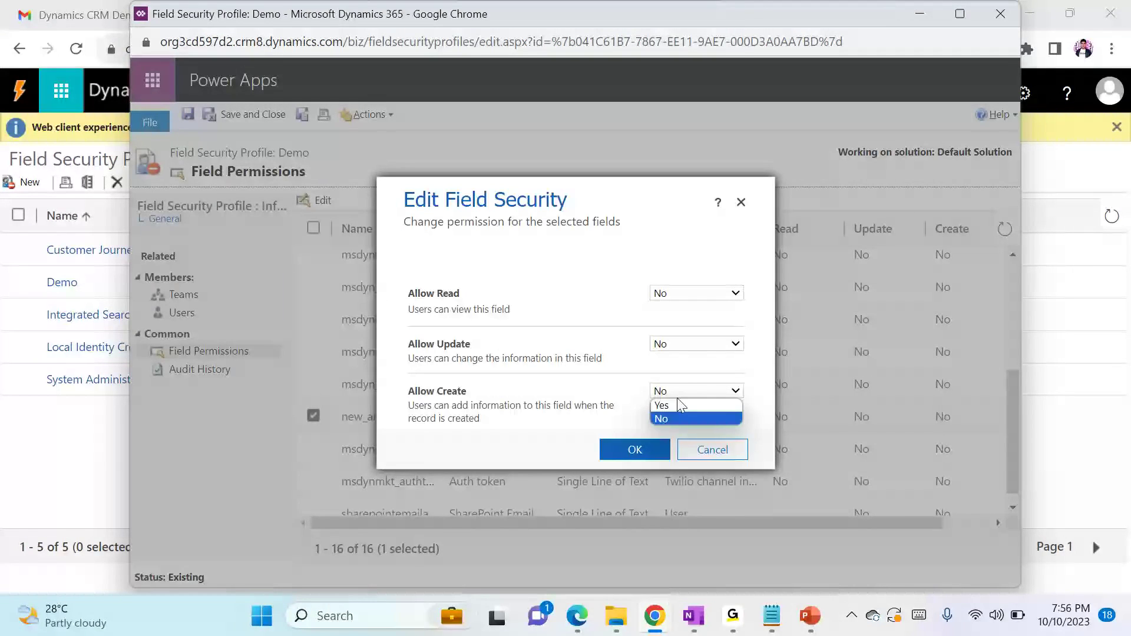
left_click(670, 404)
left_click(635, 449)
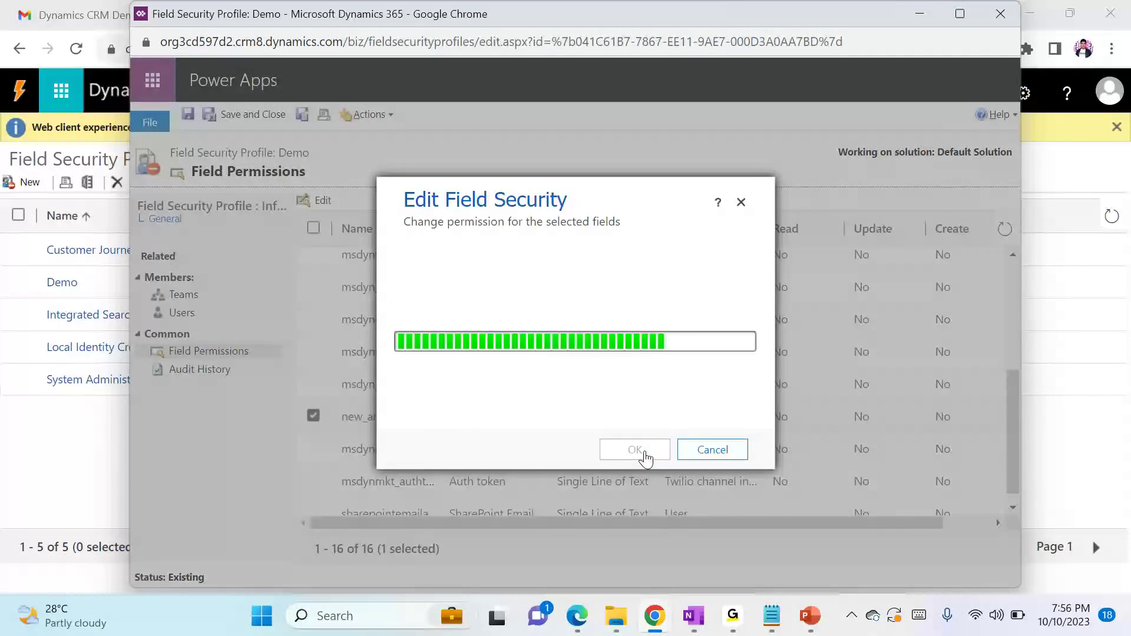
left_click(249, 113)
In the incognito Chrome window, start a new Student record and enter 155555 as the Annual Fee
mouse_move(655, 619)
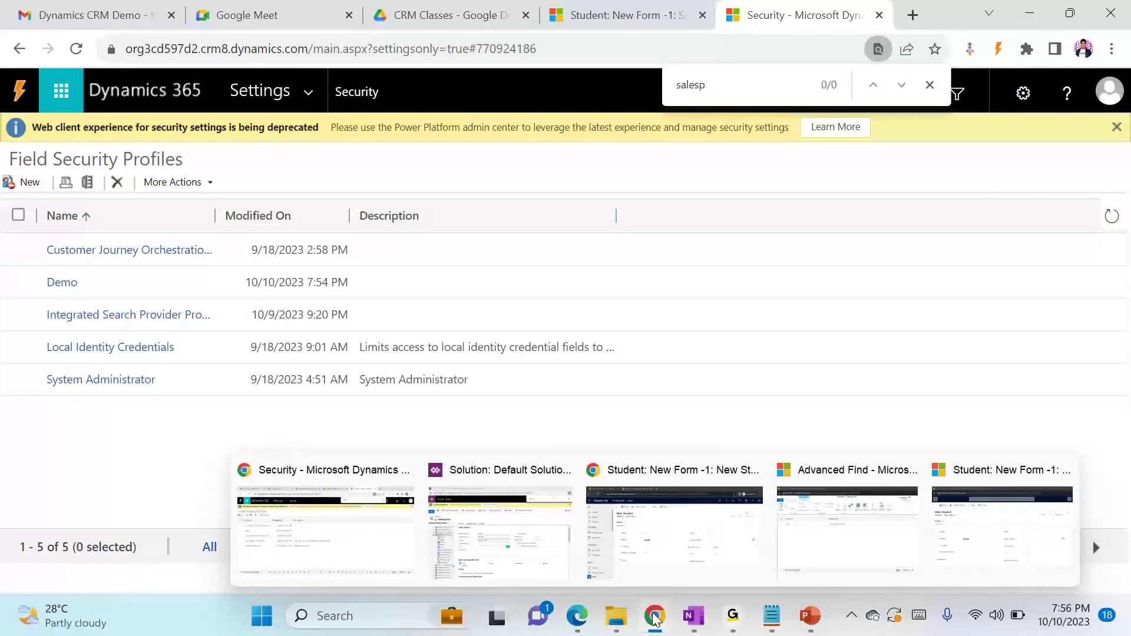
left_click(674, 527)
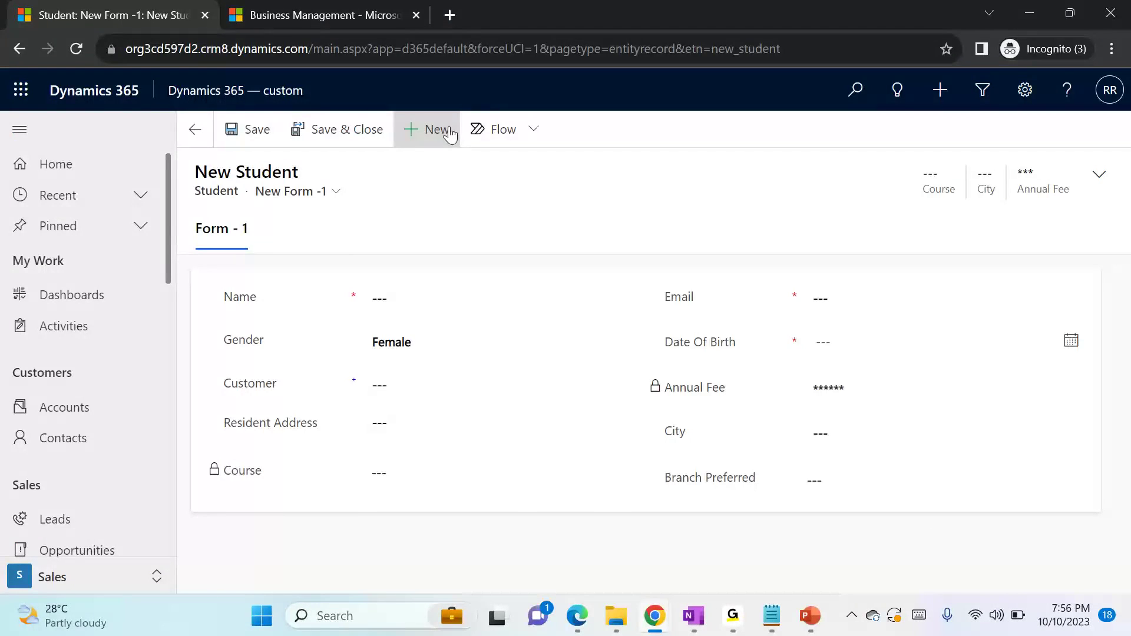
left_click(451, 131)
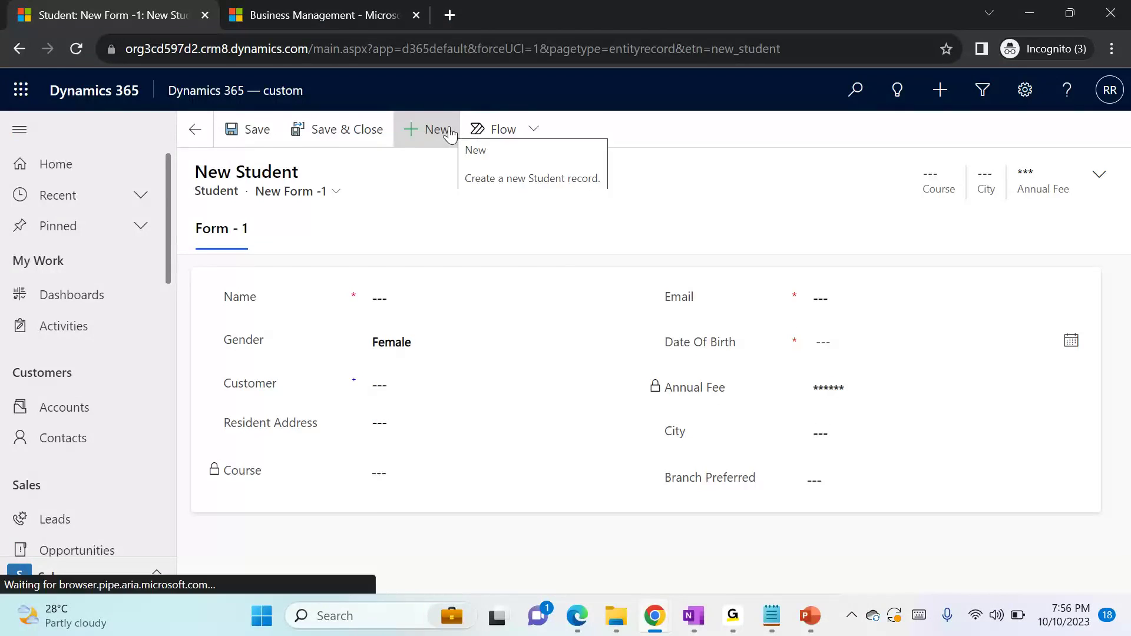
left_click(450, 131)
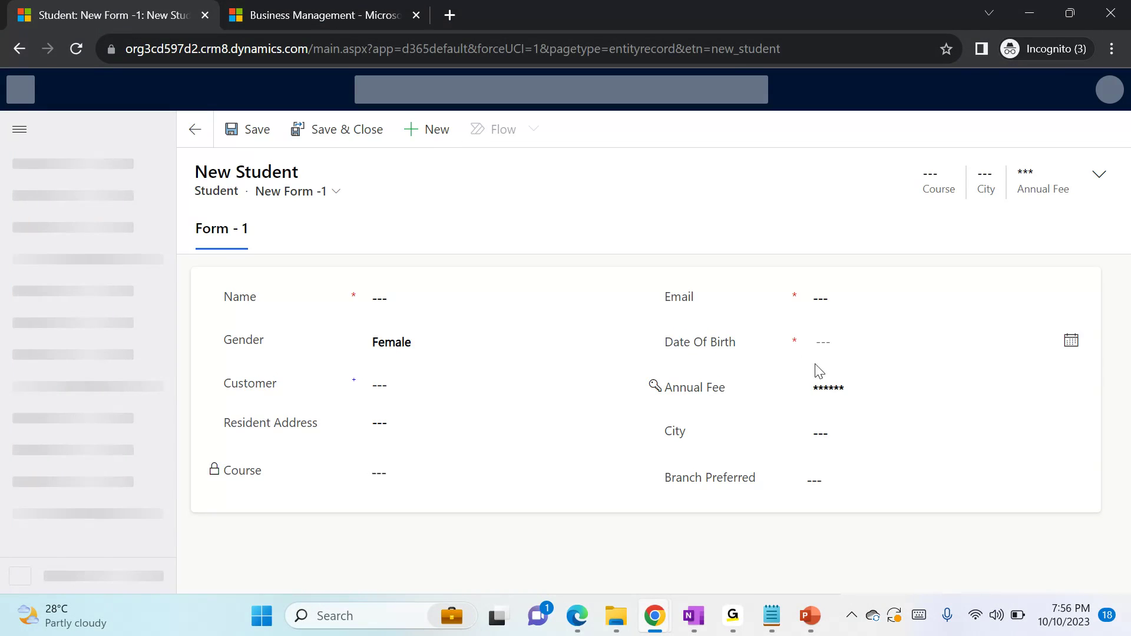
left_click(833, 388)
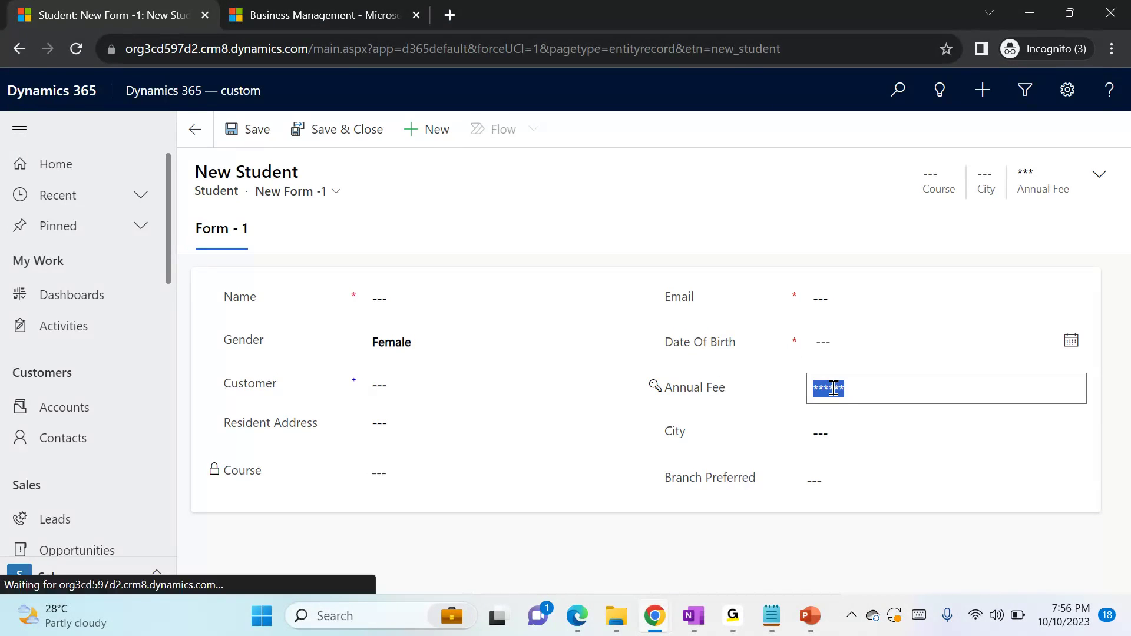
type("155555")
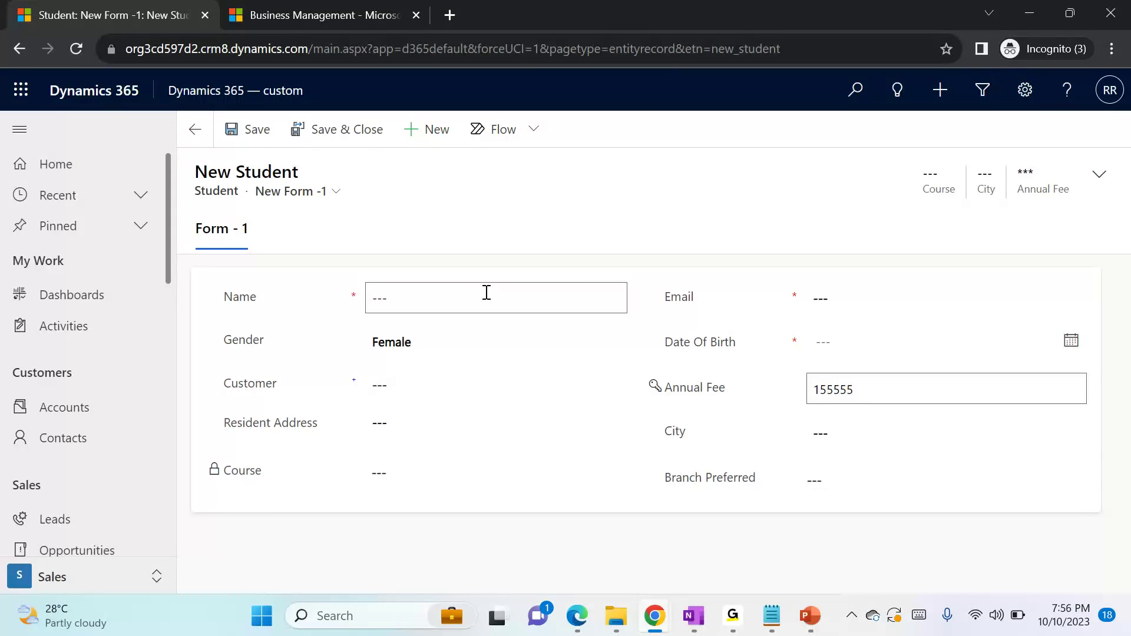
left_click(486, 293)
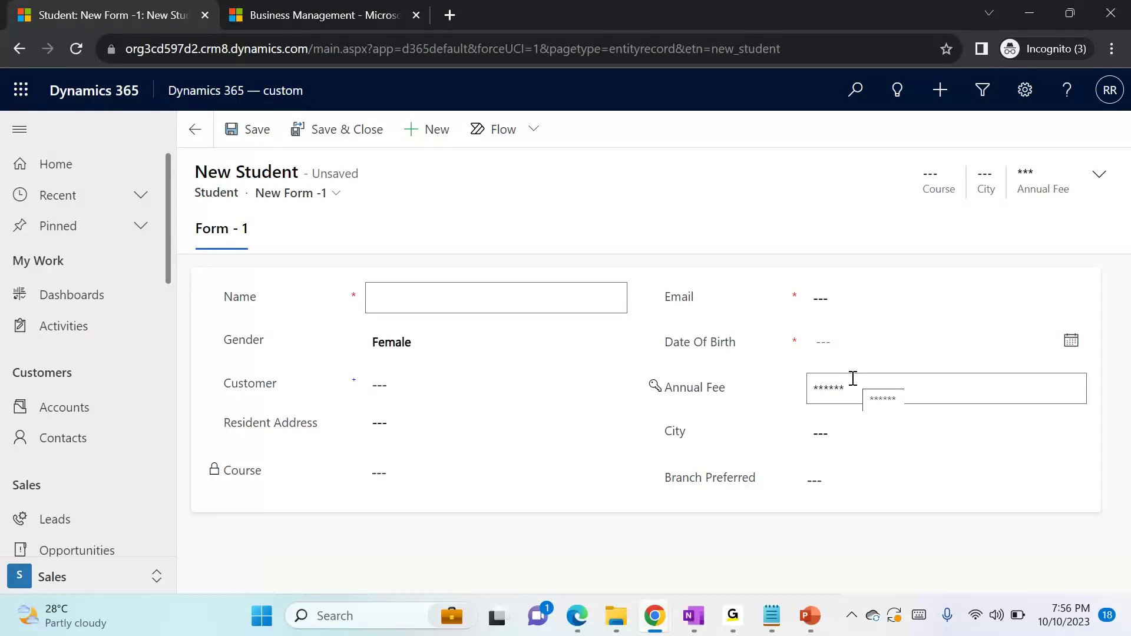
Switch back to the Chrome window with the Field Security Profiles and open the Demo profile's field permissions
key("alt+Tab")
key("alt+Tab")
key("alt+Tab")
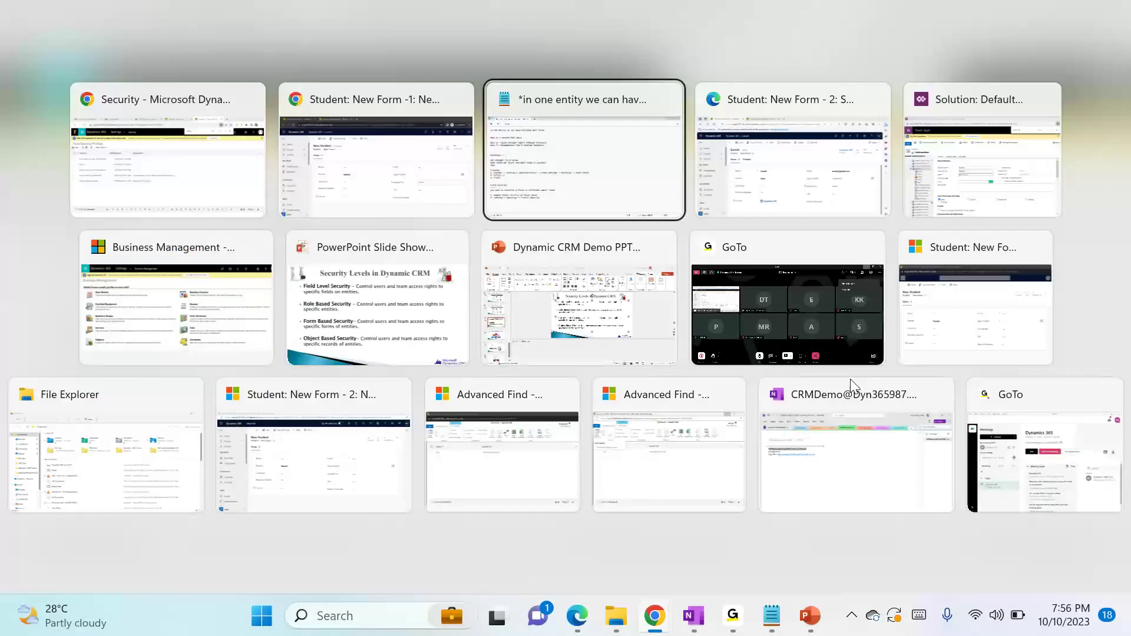
key("alt+Tab")
key("alt+Tab")
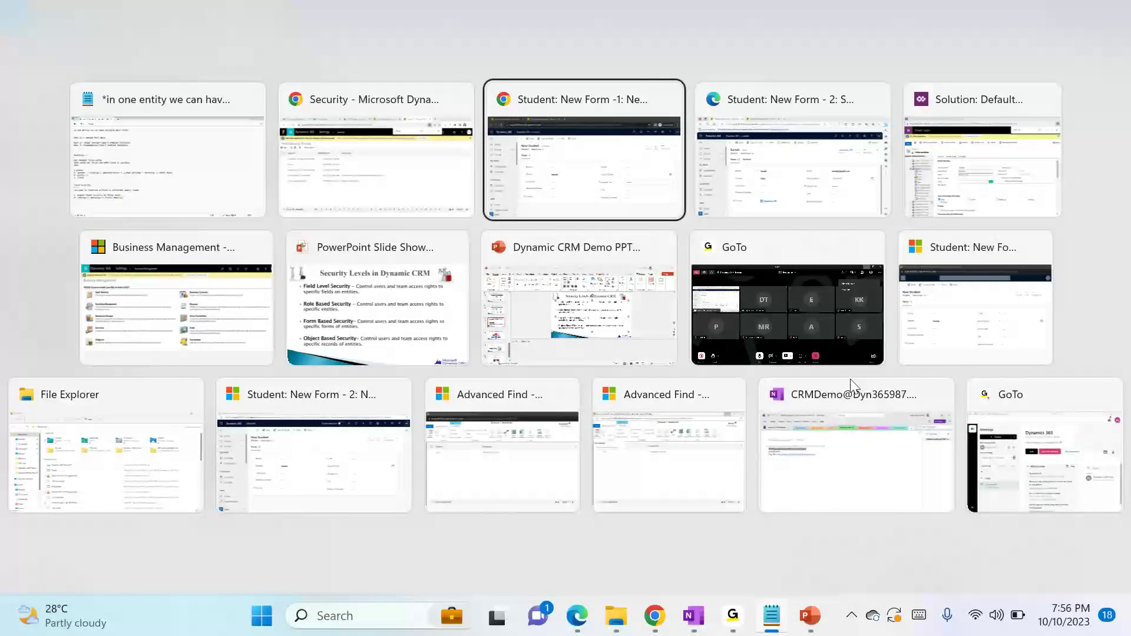
key("alt+Tab")
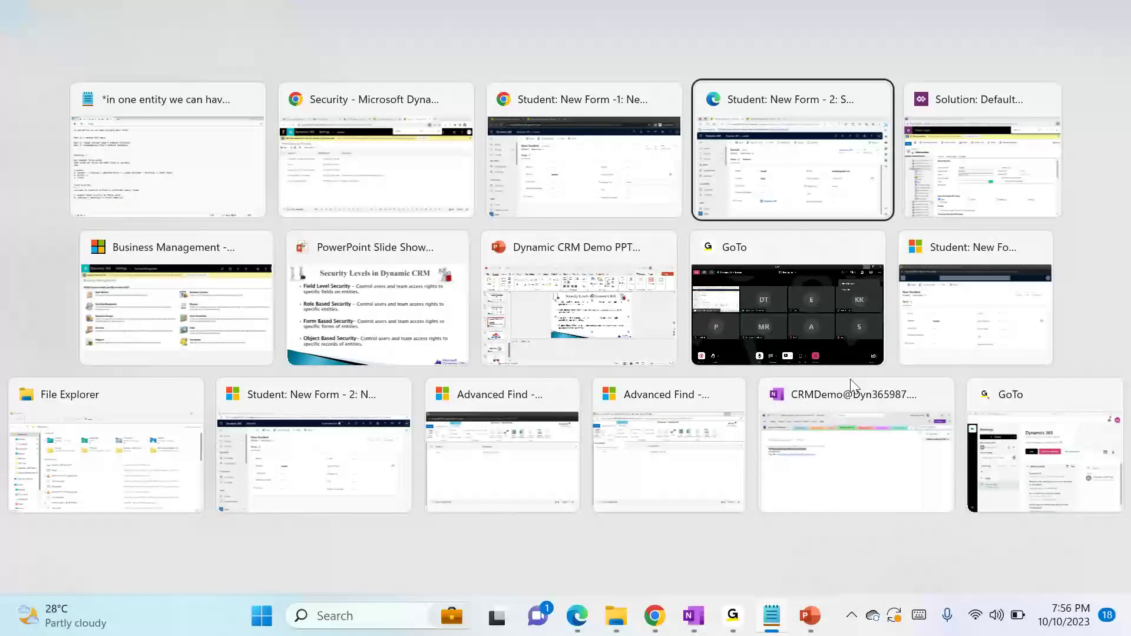
left_click(331, 185)
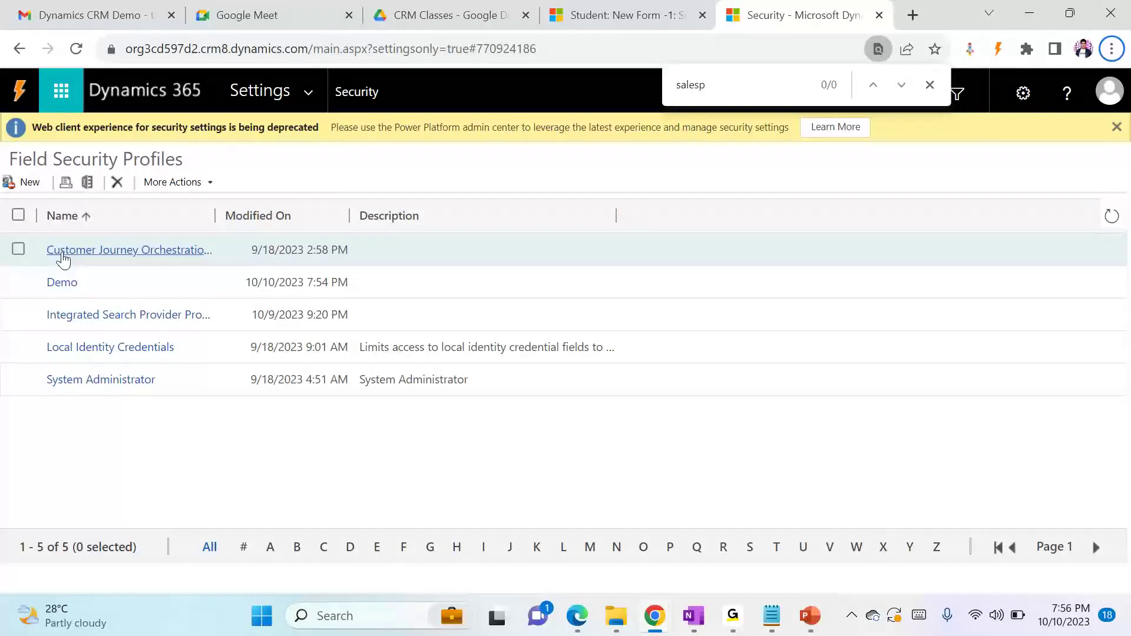
left_click(60, 286)
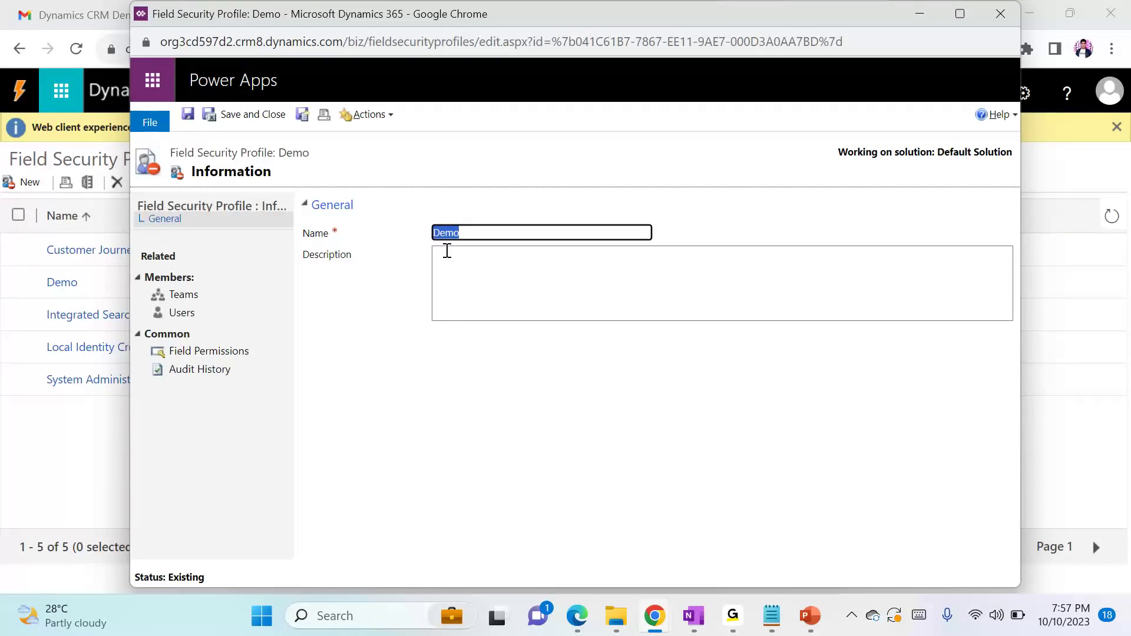
left_click(209, 351)
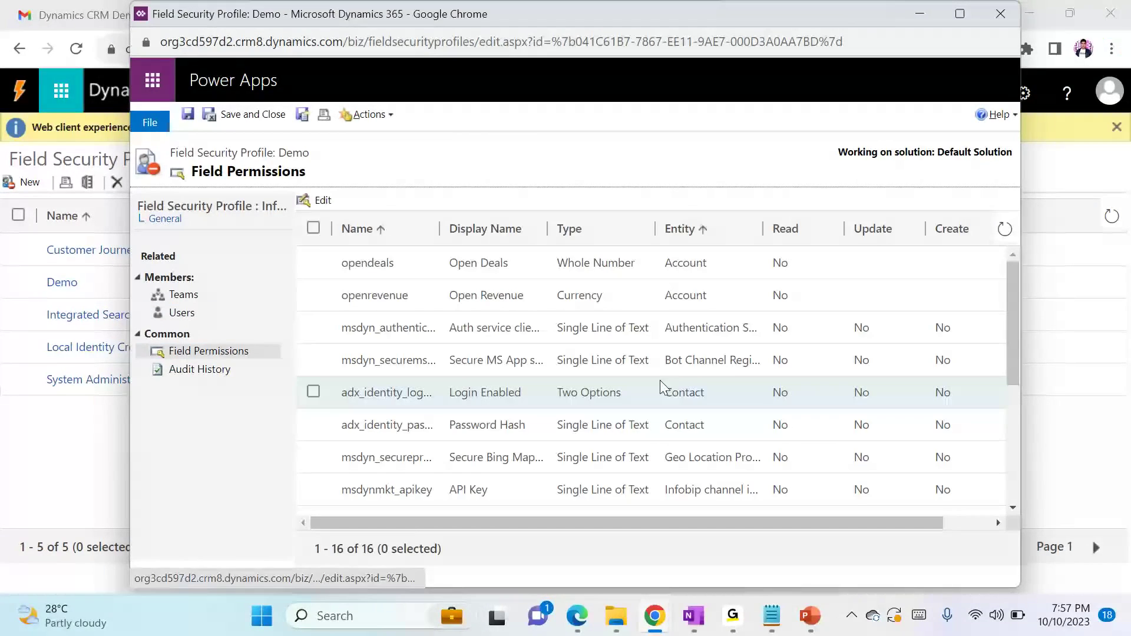
Set the Student Annual Fee permission to Allow Read Yes and Allow Create No, and save and close the Demo profile
left_click(1013, 415)
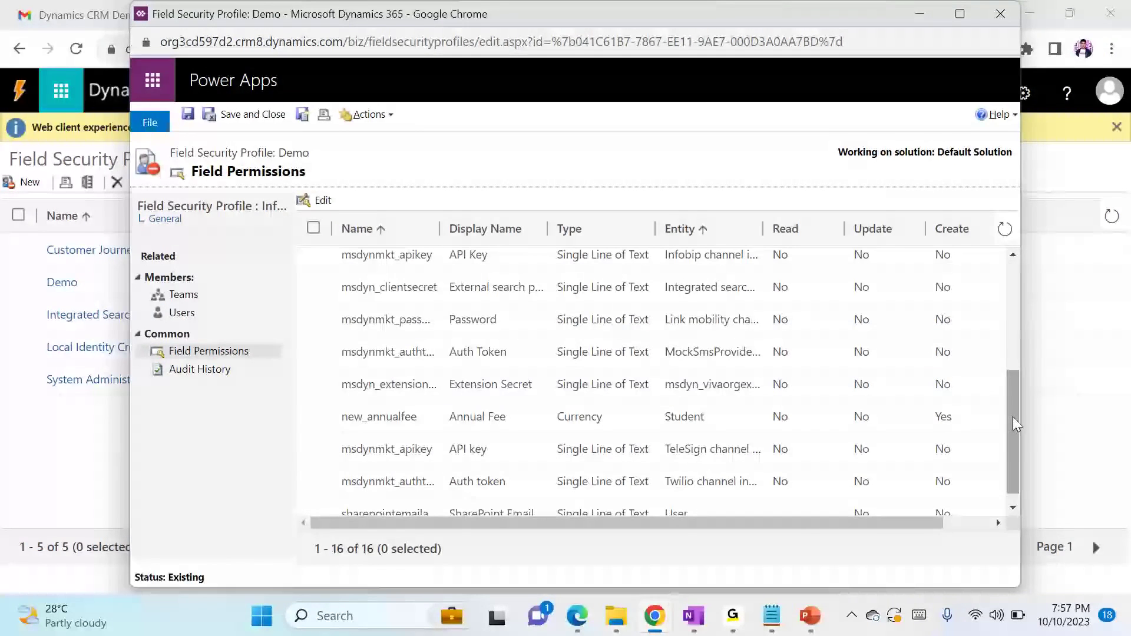
double_click(386, 418)
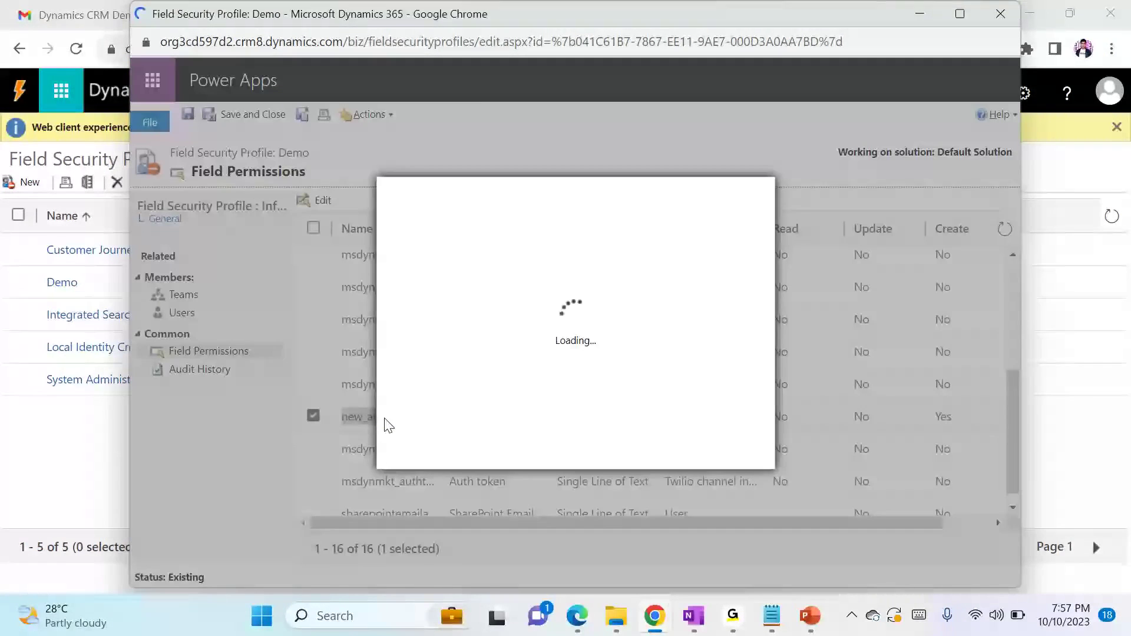
left_click(661, 298)
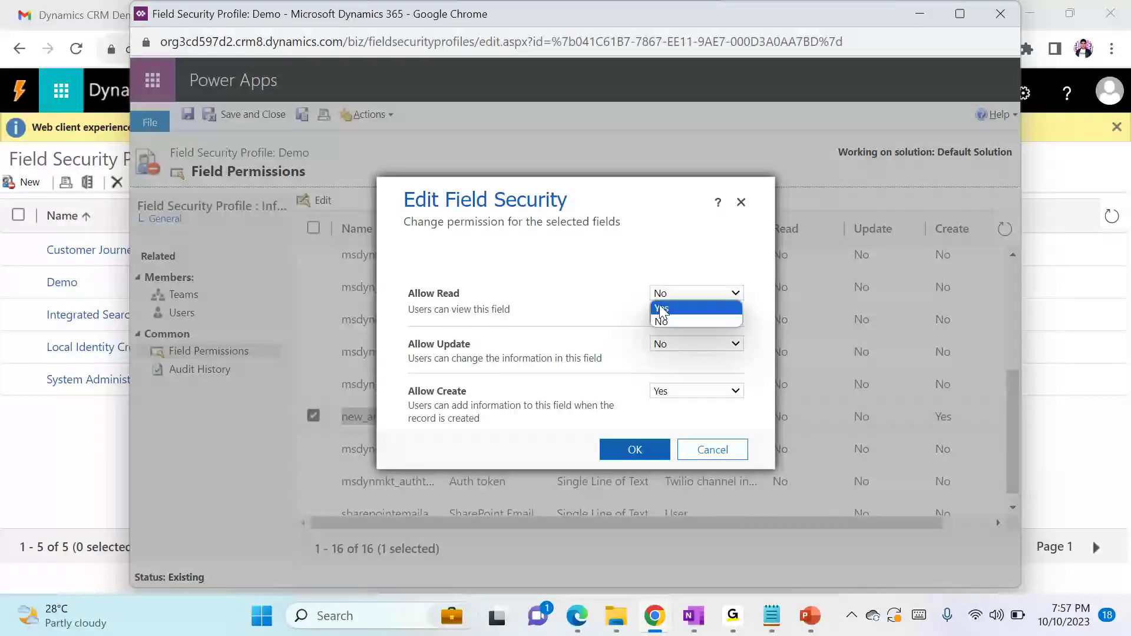
left_click(663, 309)
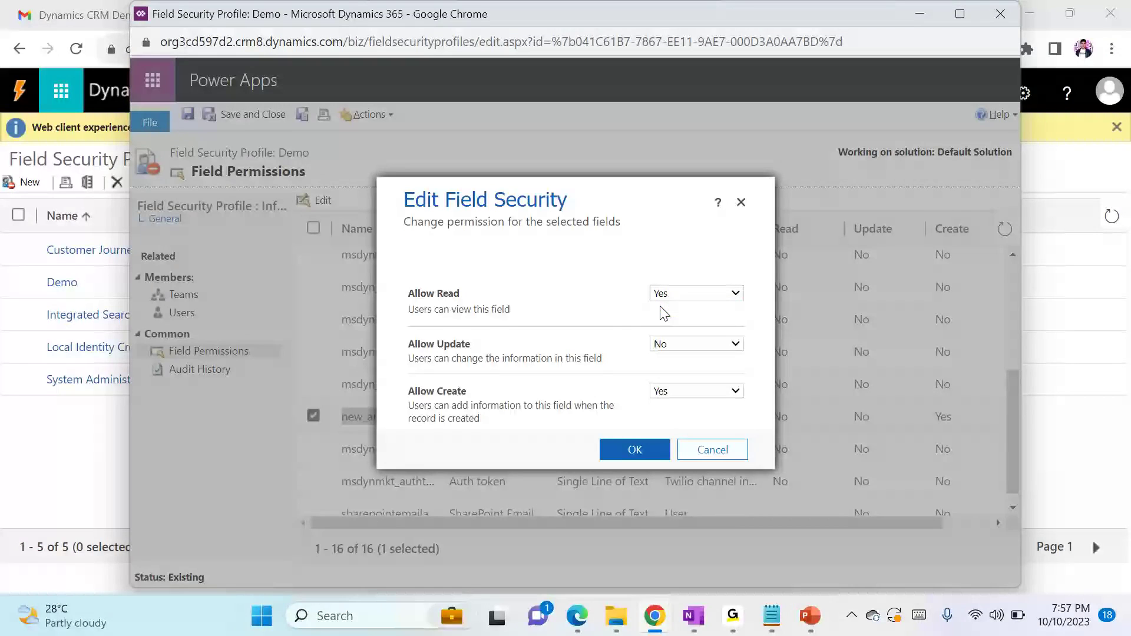
left_click(667, 392)
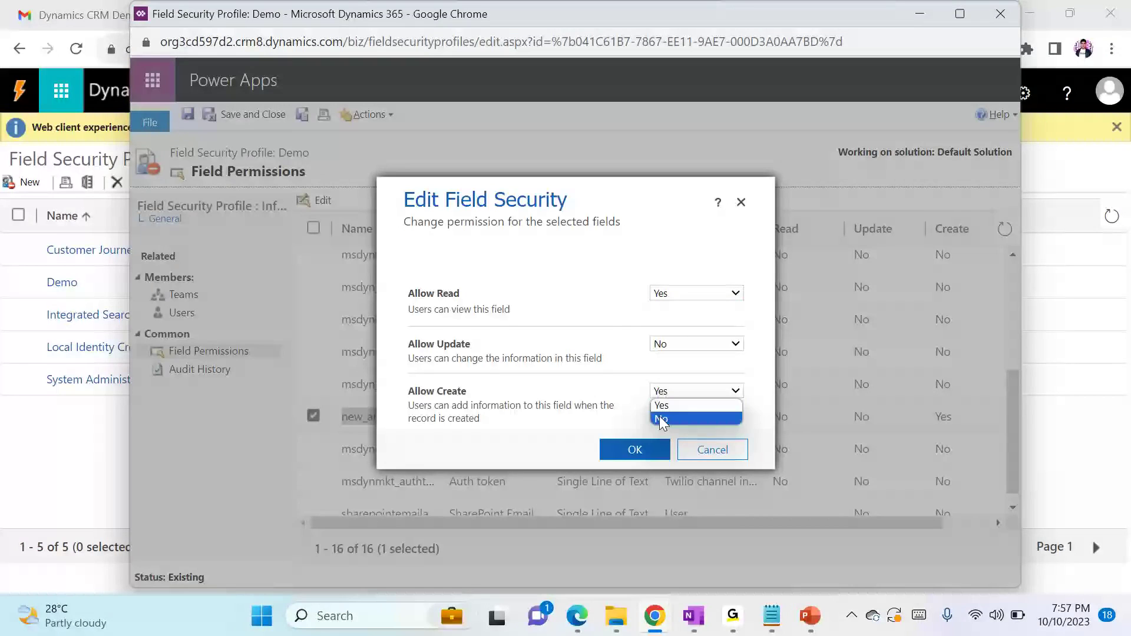
left_click(663, 419)
left_click(651, 451)
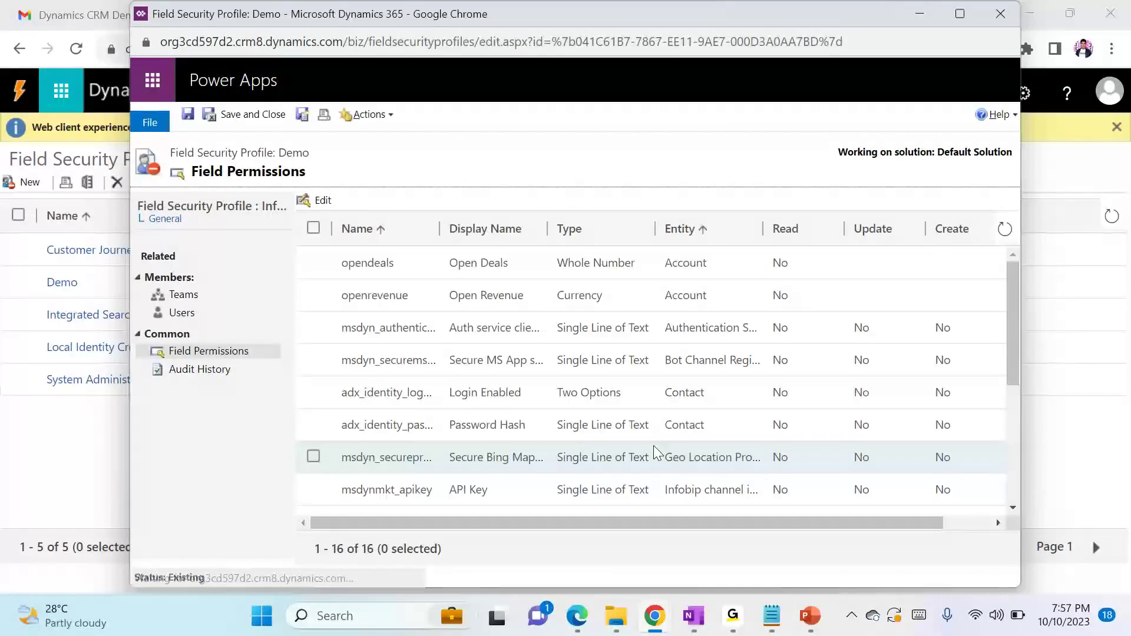
left_click(217, 115)
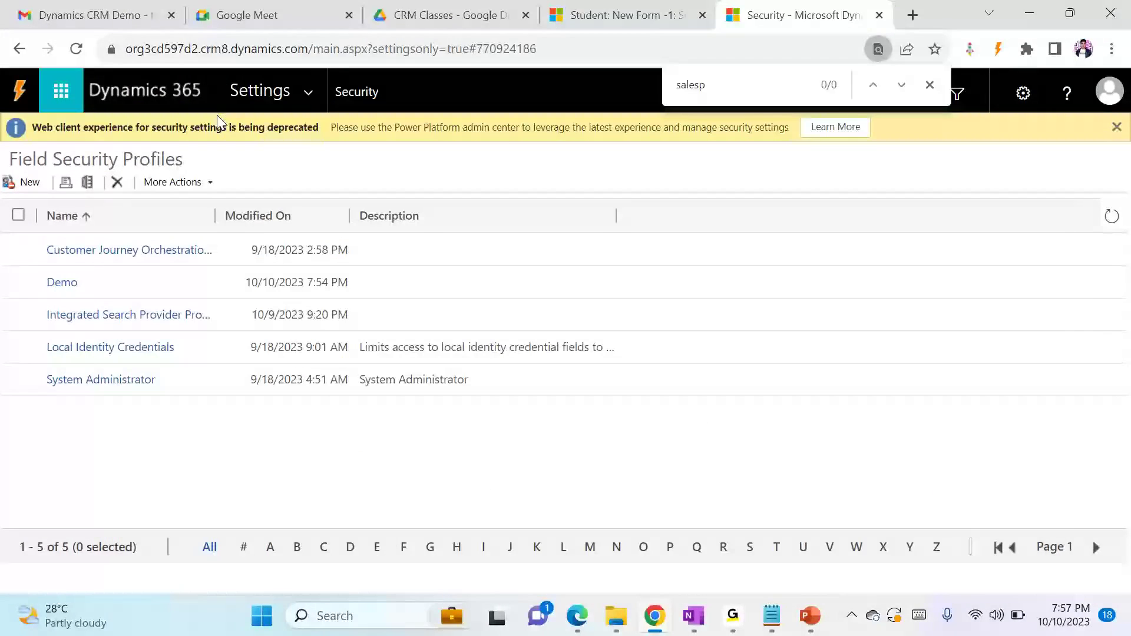
In the incognito Chrome window, discard the unsaved student, check Annual Fee on the previous forms, and return to the Active Students list
mouse_move(657, 602)
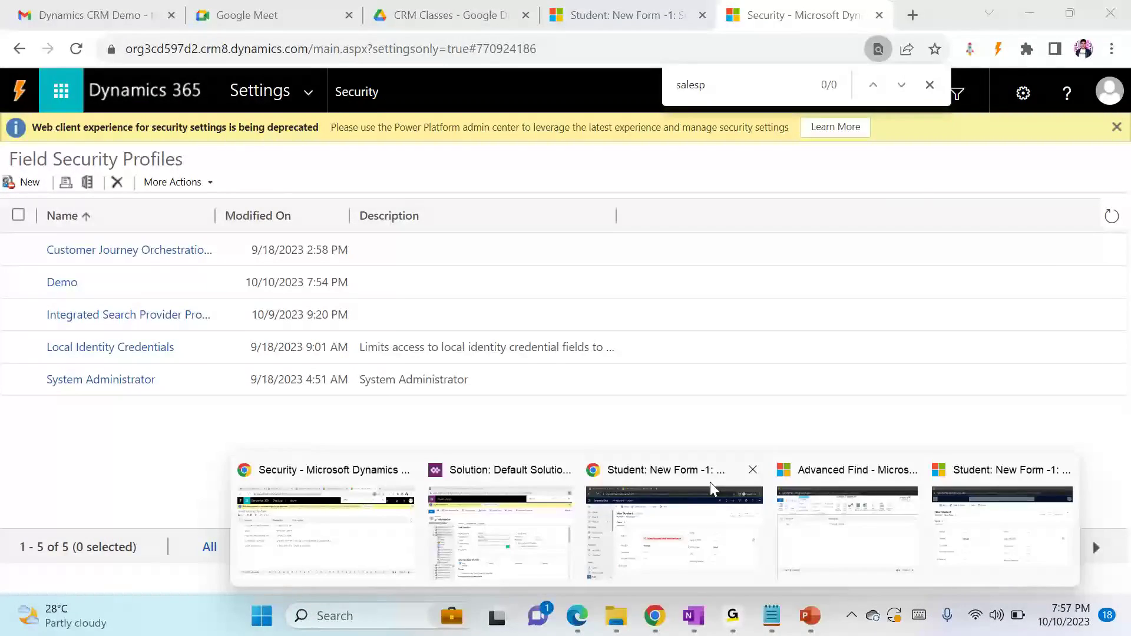
left_click(712, 488)
left_click(192, 136)
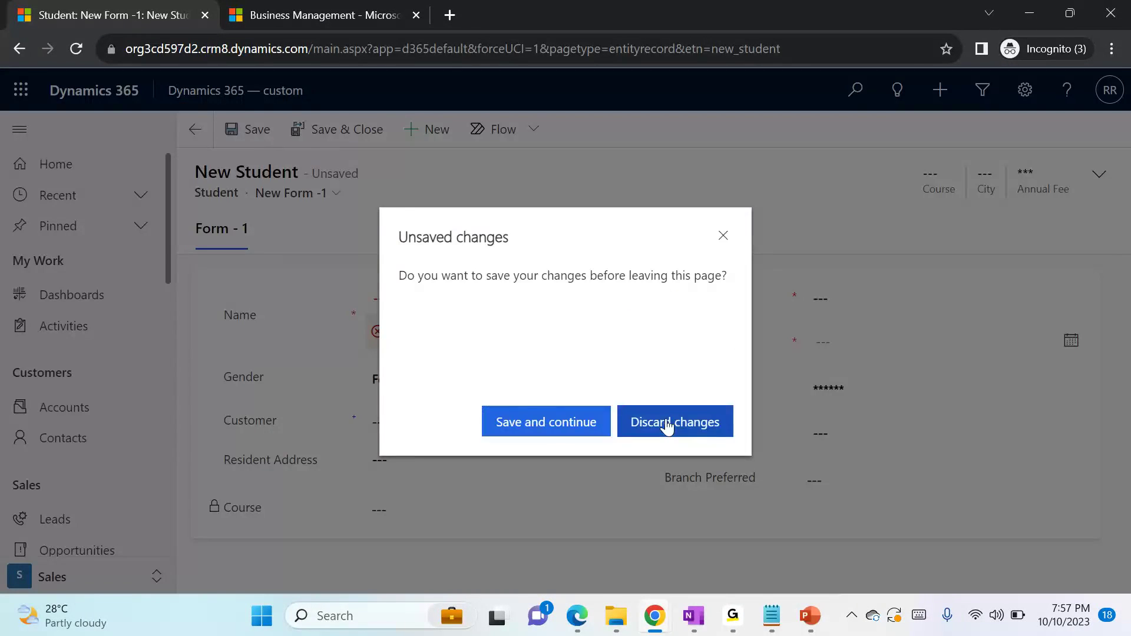
left_click(665, 421)
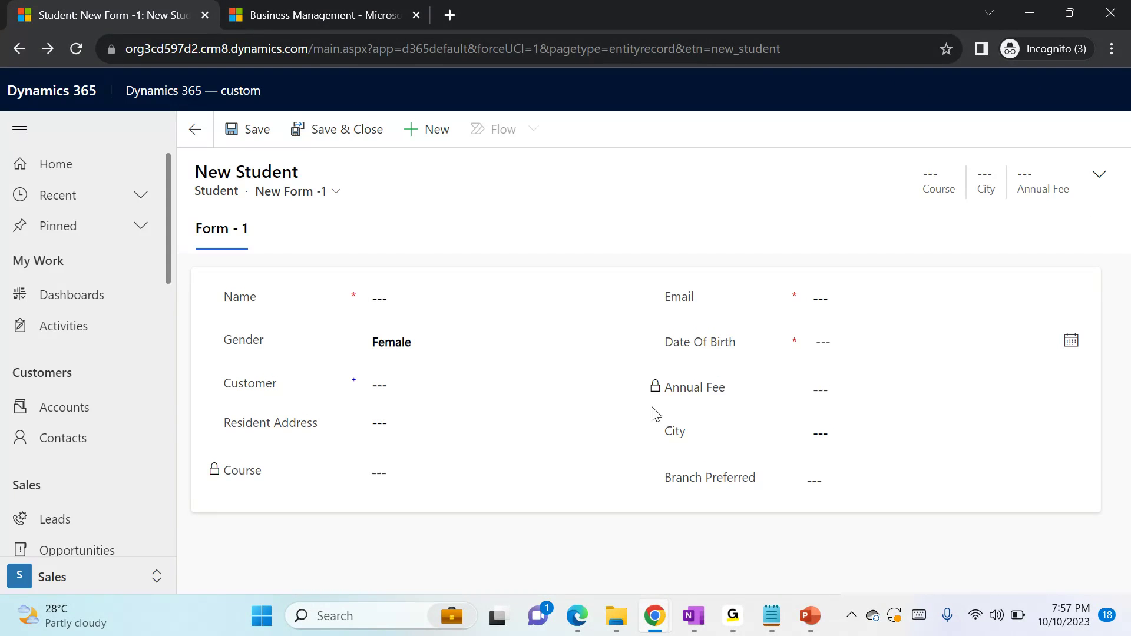
left_click(190, 127)
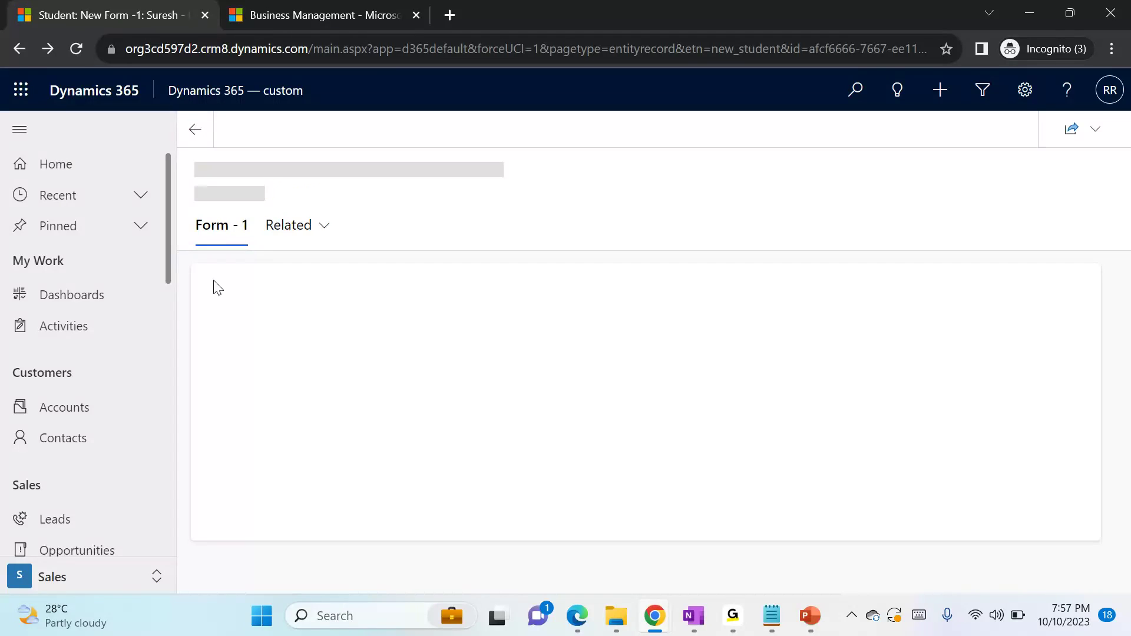
left_click(192, 133)
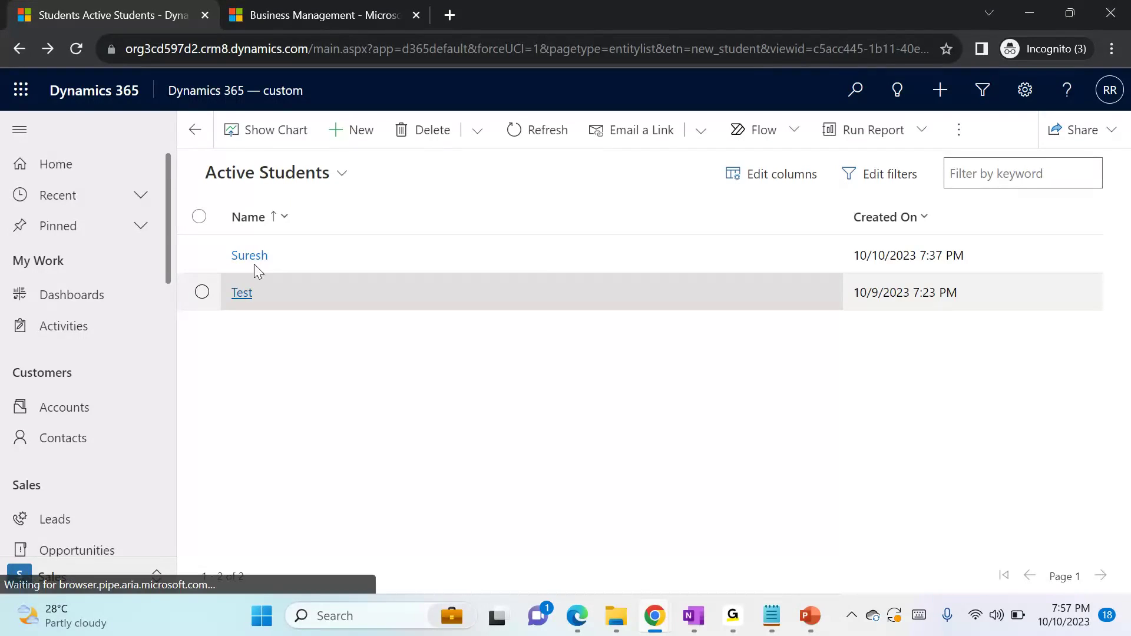
Open the first student in the Active Students list and check whether its Annual Fee can be read and edited
left_click(254, 263)
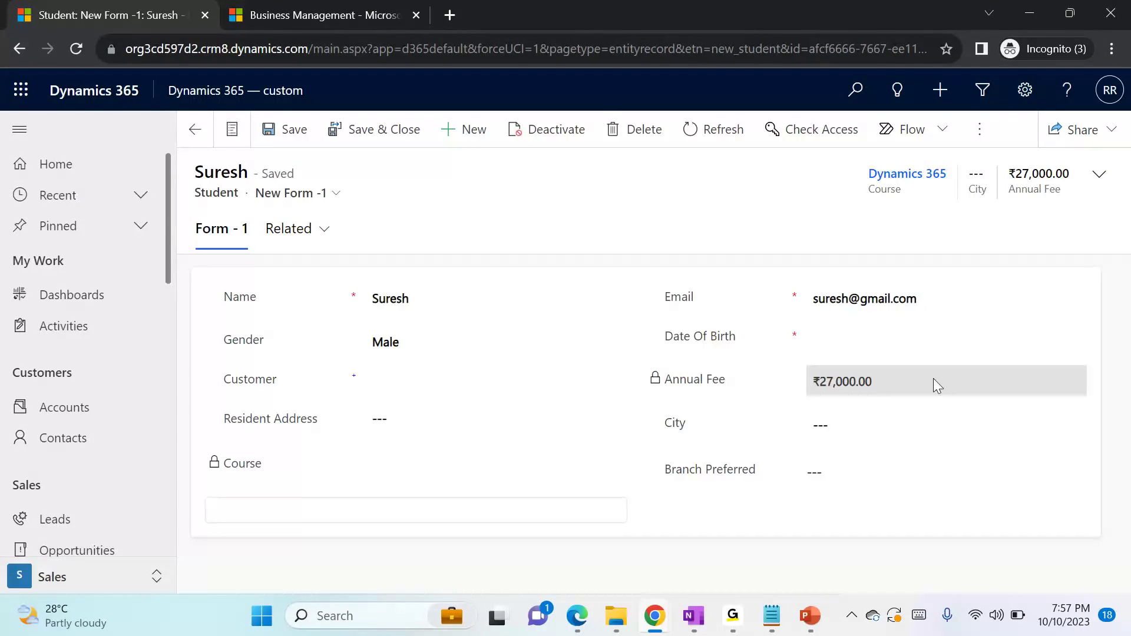
left_click_drag(816, 391, 931, 392)
left_click(773, 375)
double_click(869, 394)
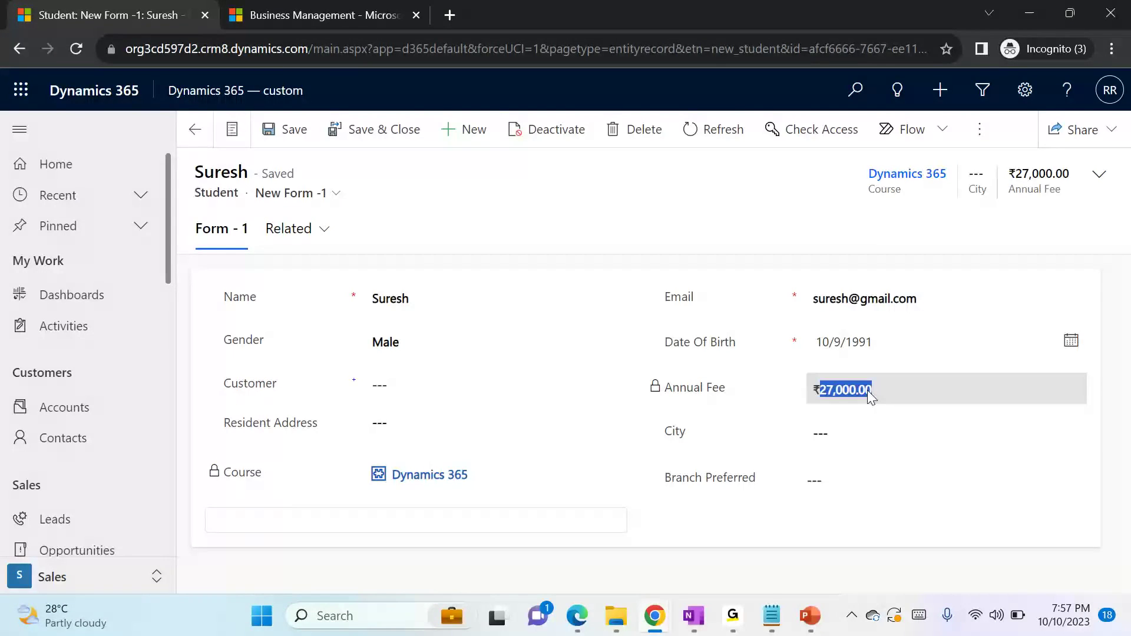
Start a new Student record to test whether Annual Fee accepts input, and return to the existing student's record
left_click(463, 138)
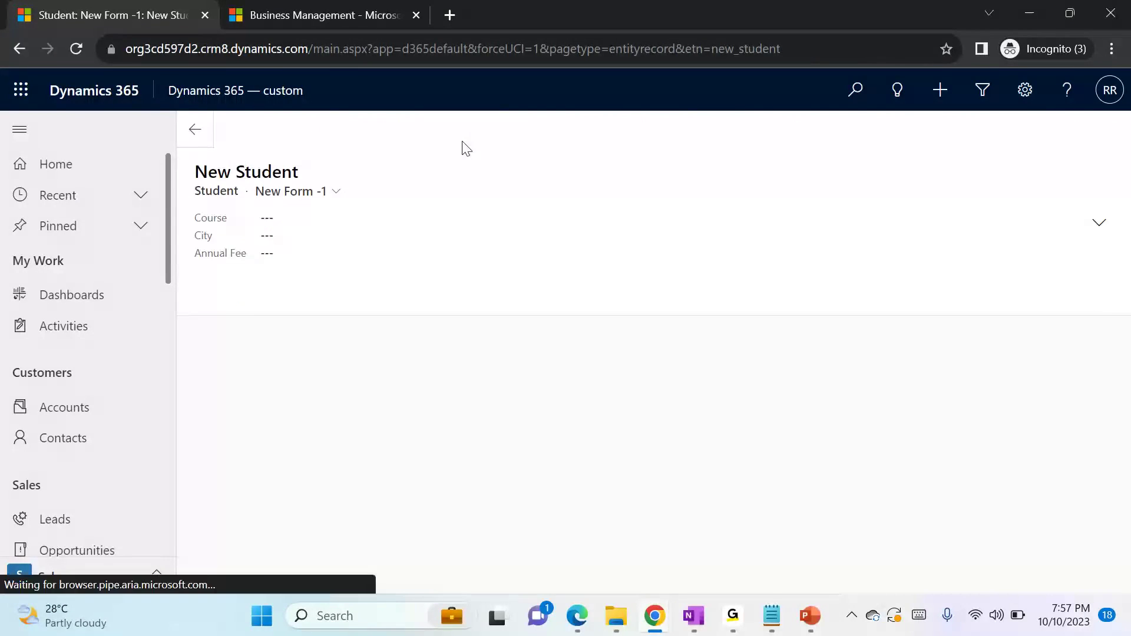
left_click(915, 395)
left_click(915, 396)
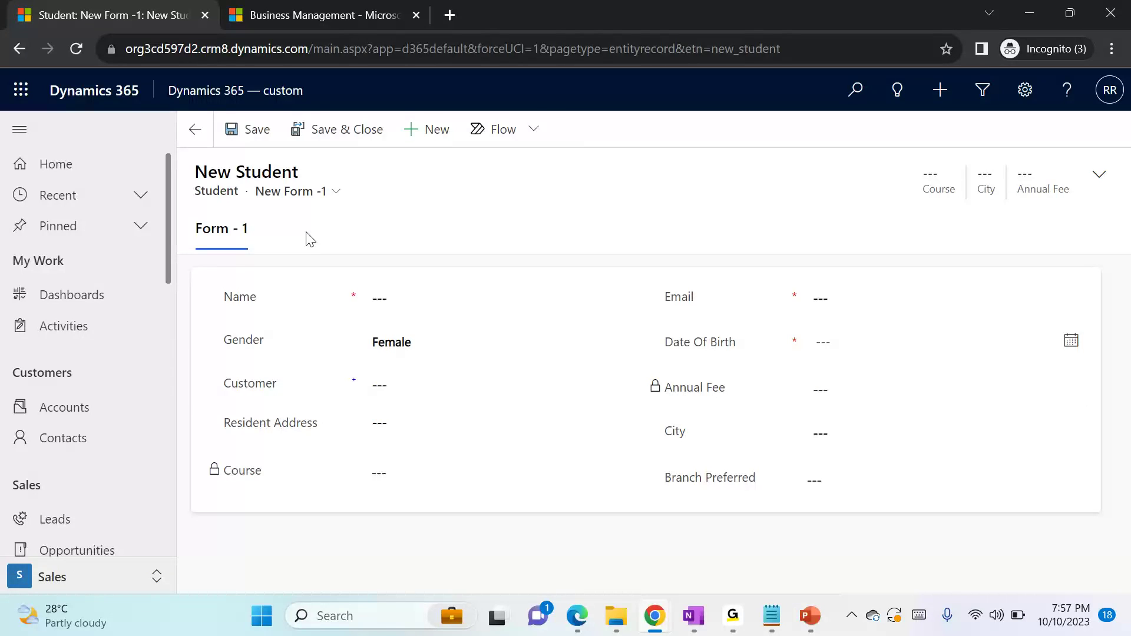
left_click(192, 128)
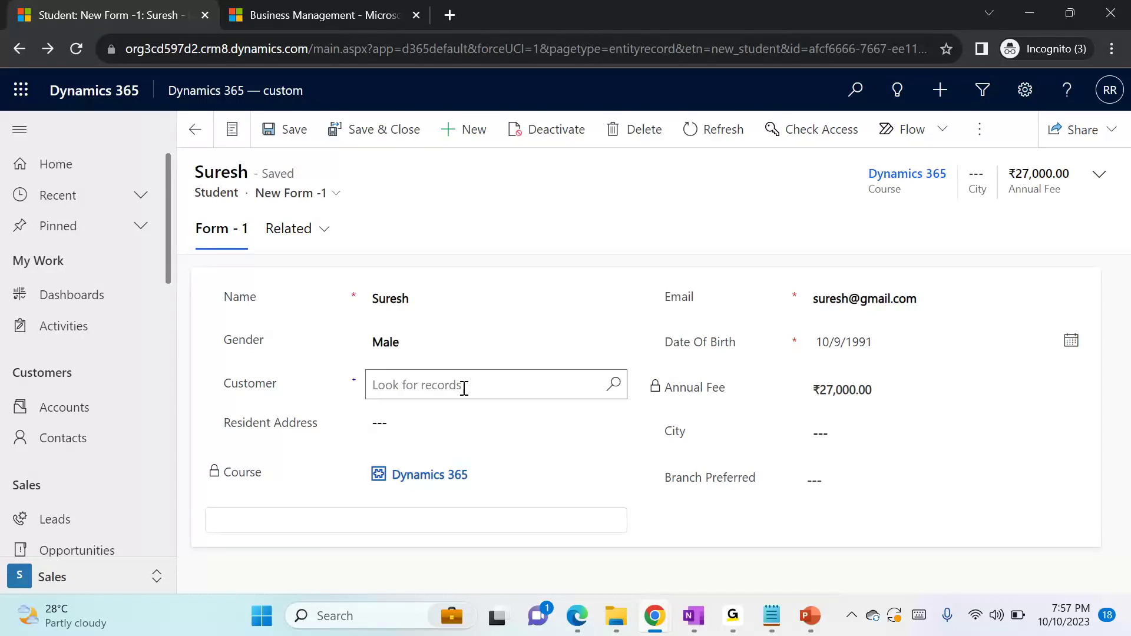
Recheck the Annual Fee value on the existing student's record and switch to the GoTo meeting window
left_click_drag(811, 387, 896, 390)
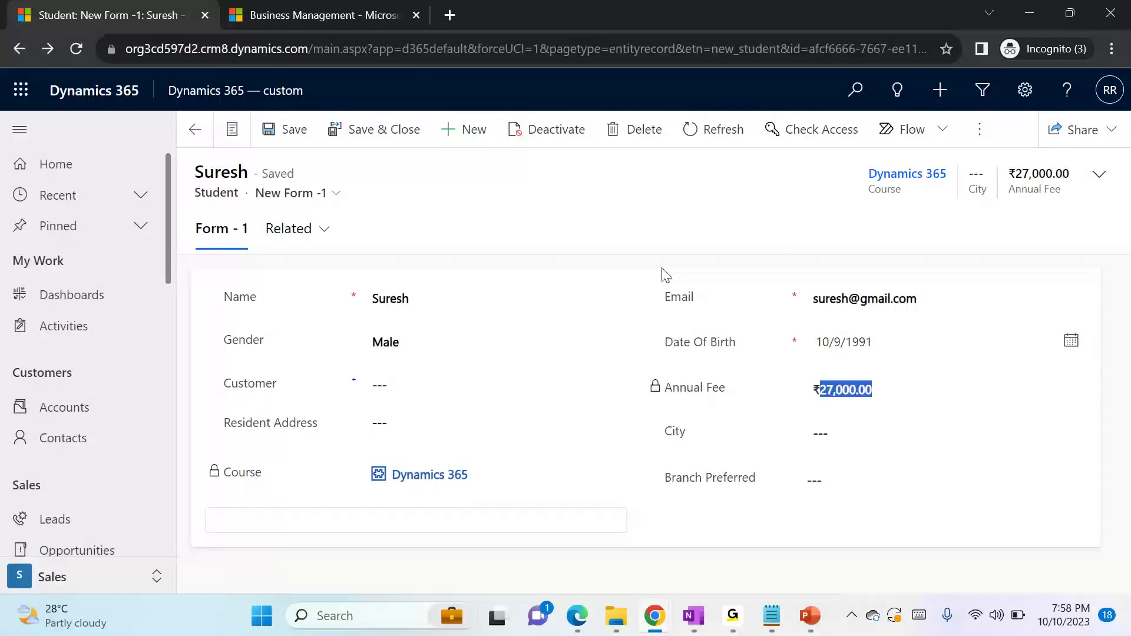
left_click(617, 239)
mouse_move(726, 634)
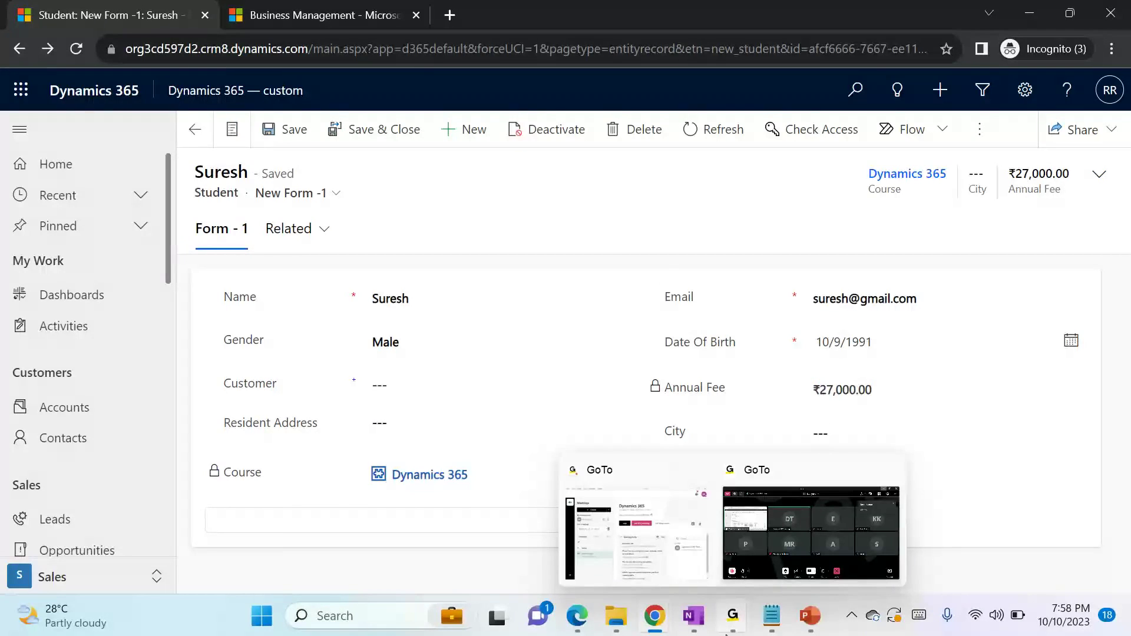
left_click(741, 515)
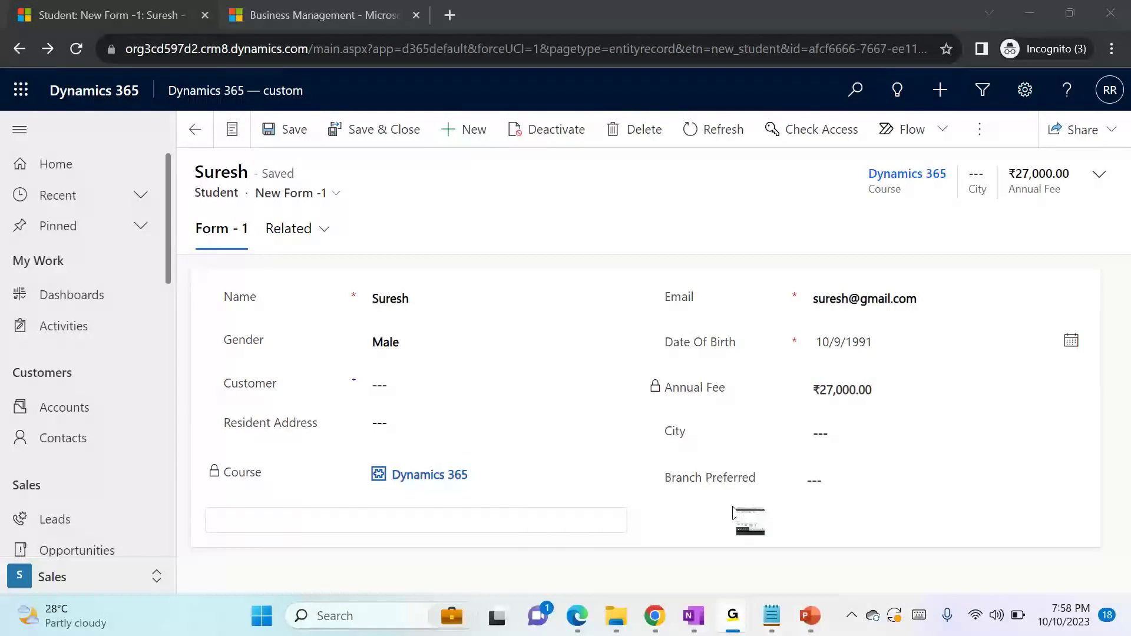